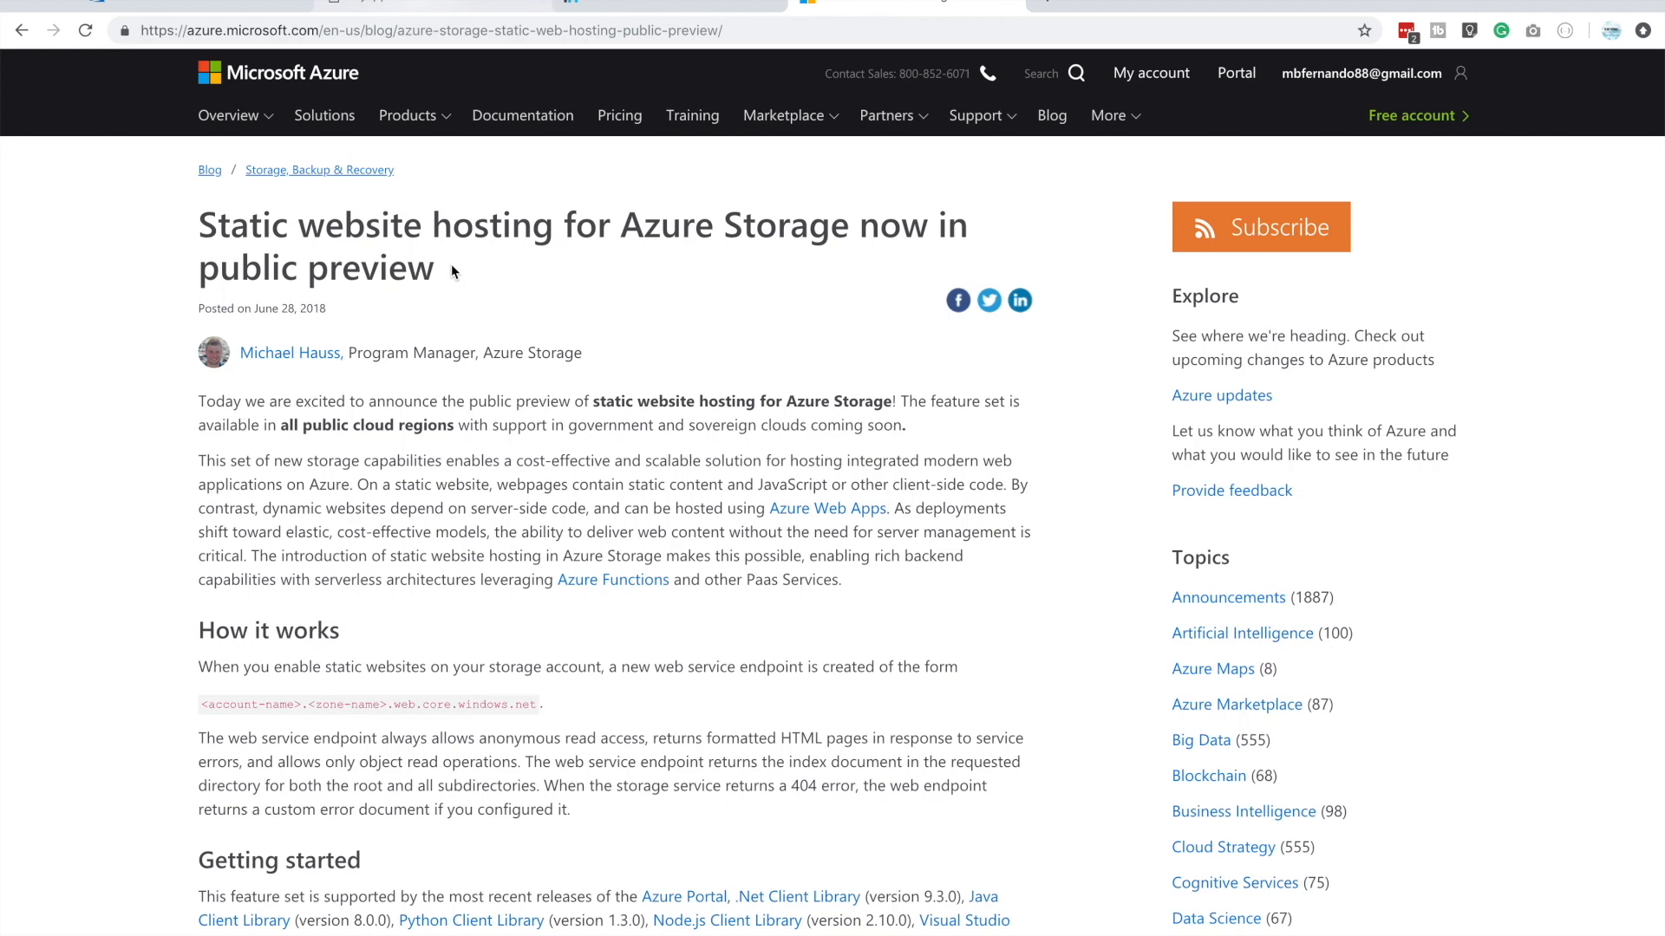
View the example Angular site hosted at myawesomeazure.tk and check its https address
click(373, 7)
click(382, 26)
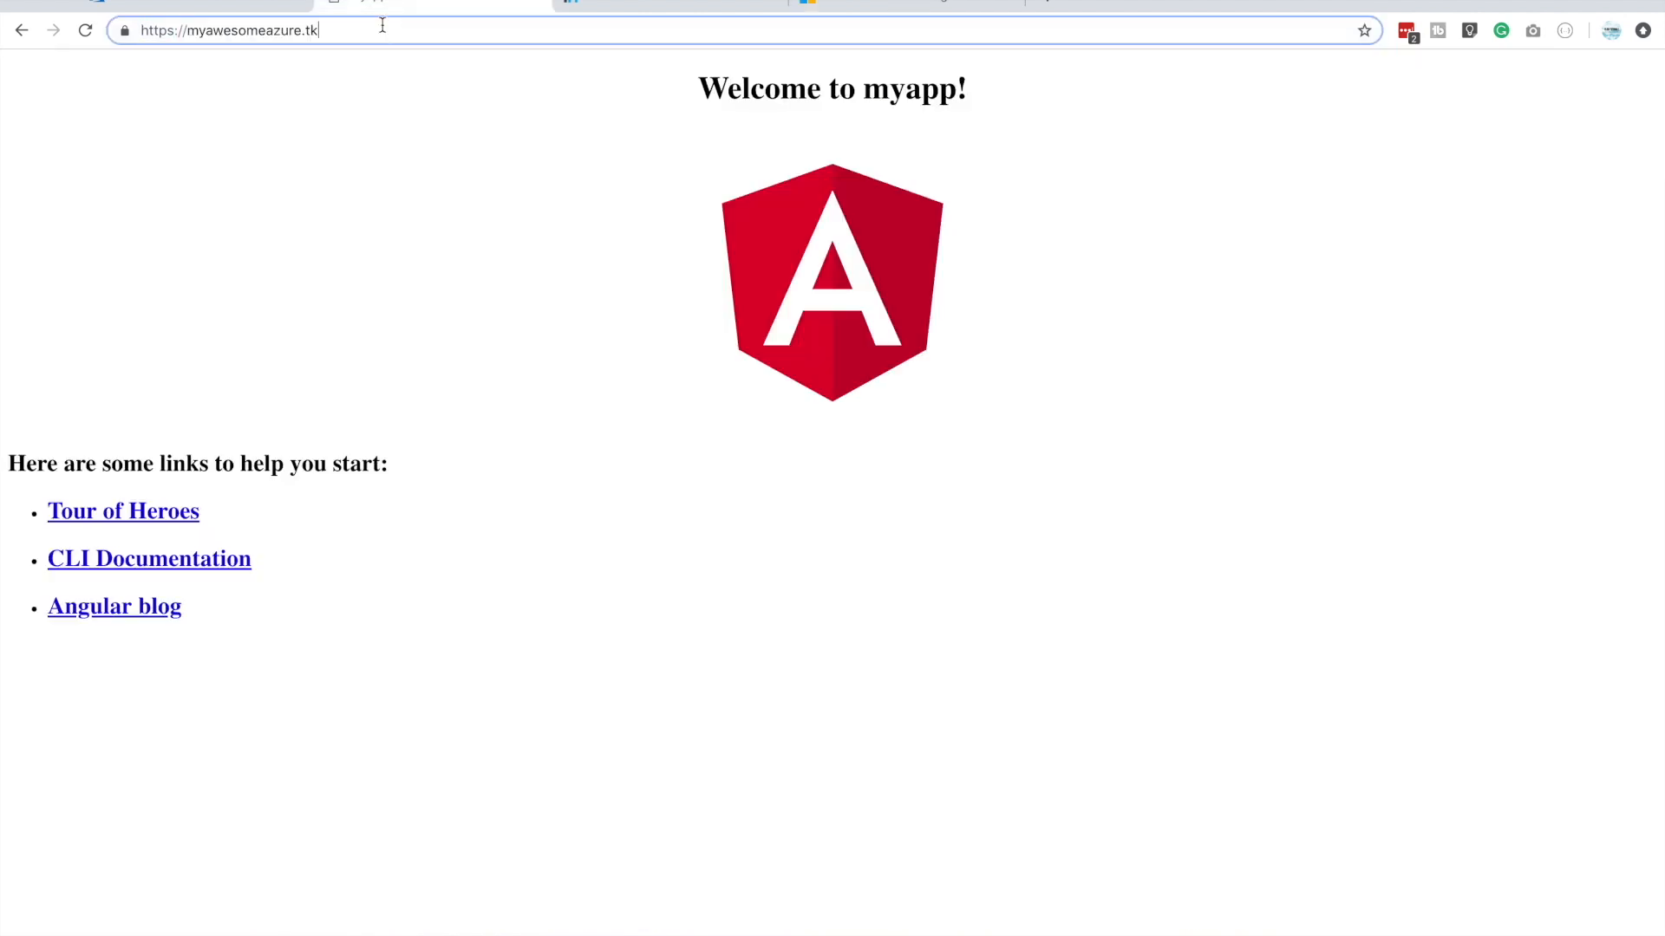
drag(382, 26, 106, 13)
click(288, 33)
Switch to the Azure portal and open the list of storage accounts from all services
key(ctrl+shift+Tab)
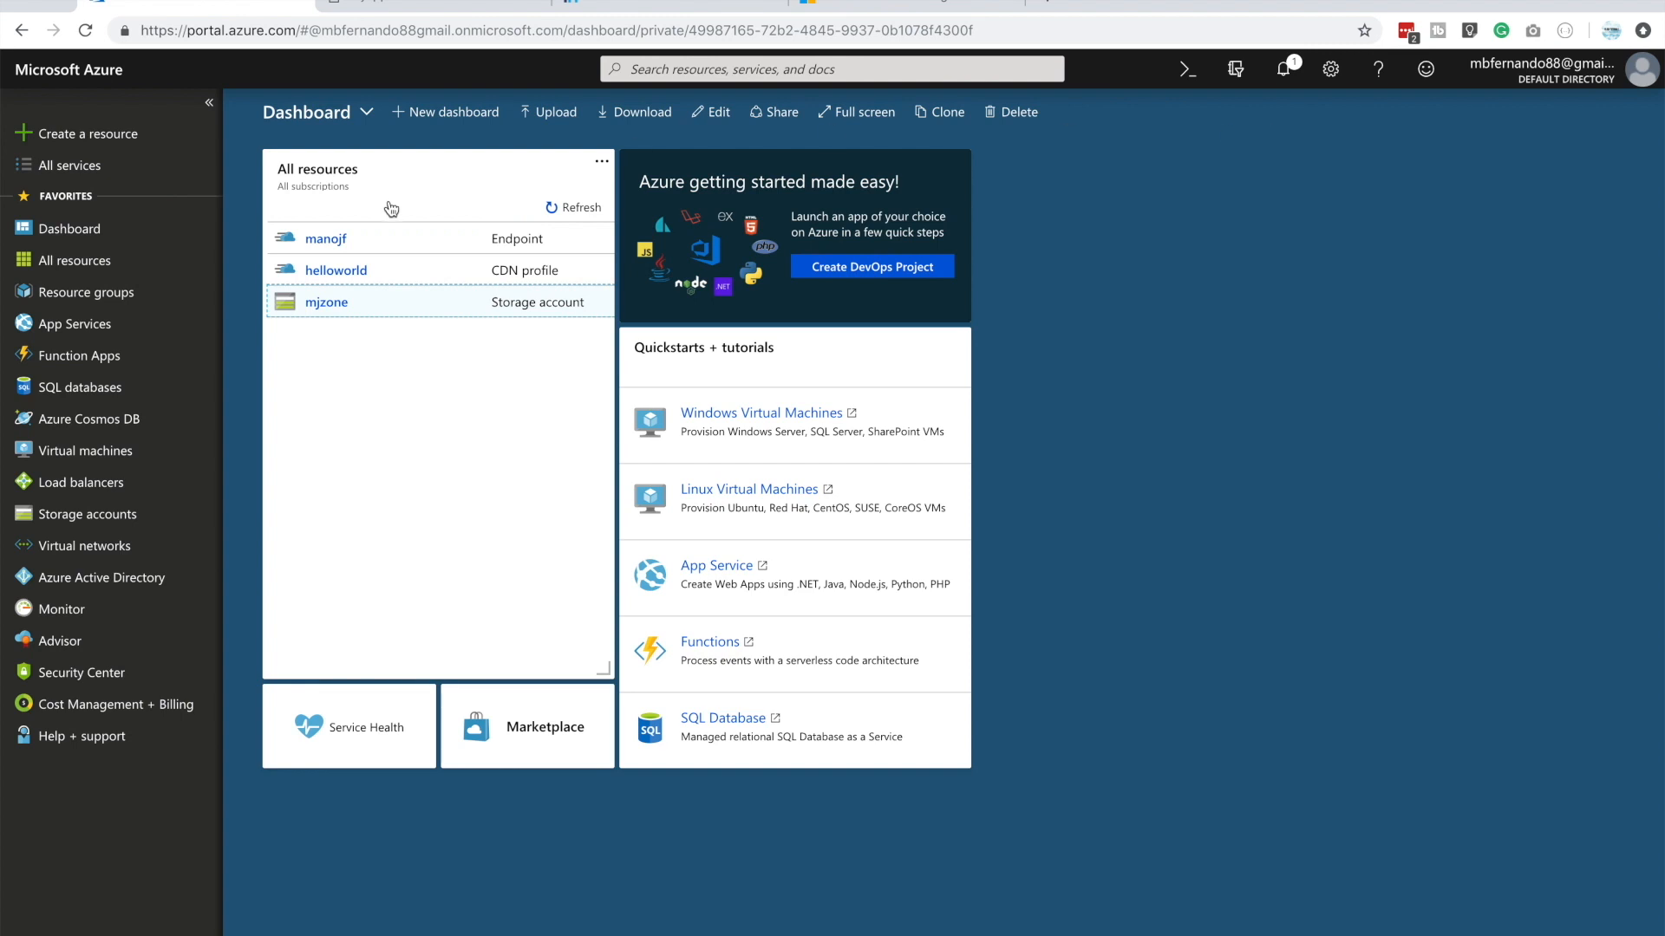
click(70, 166)
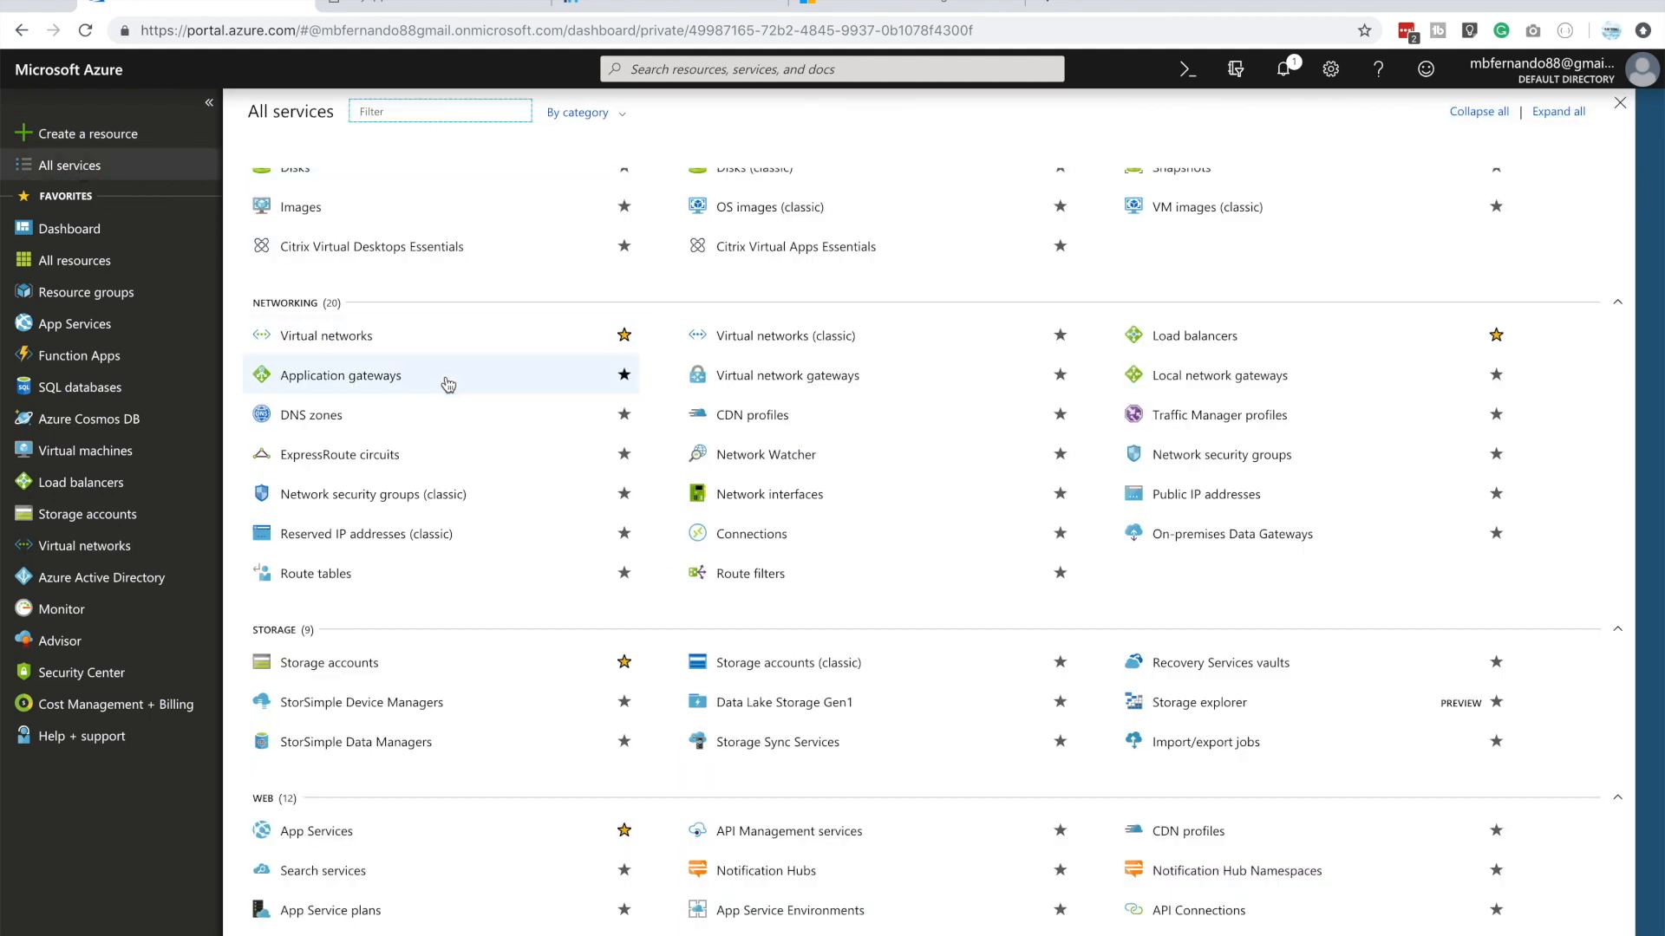
scroll(343, 662, down, 2)
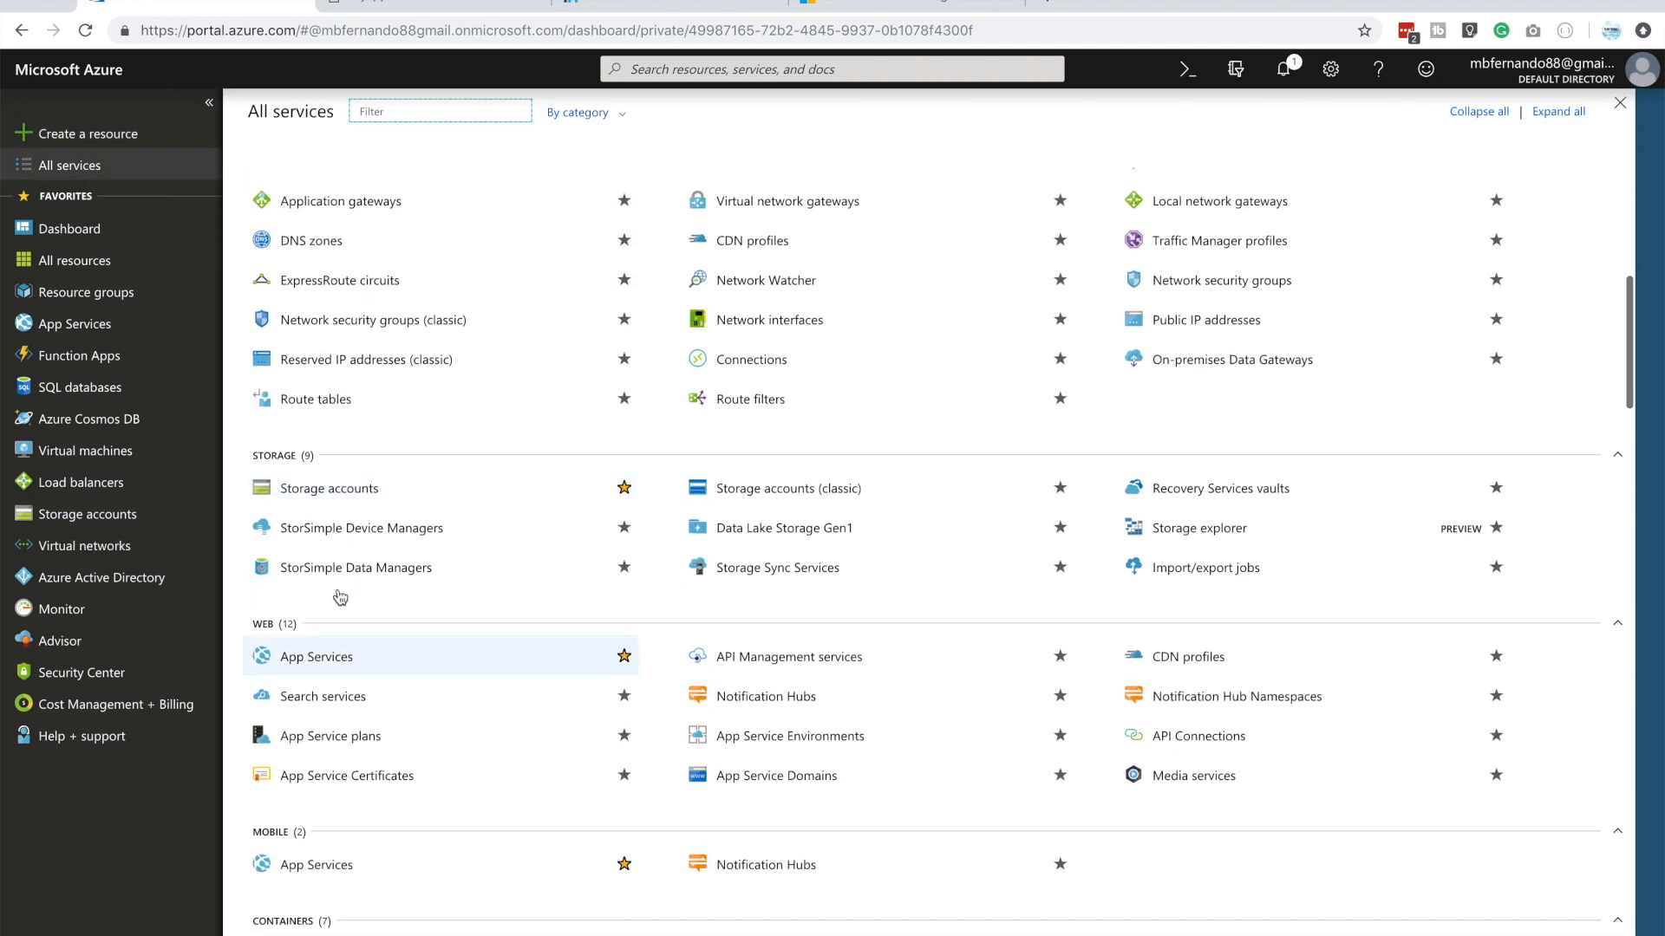
click(348, 498)
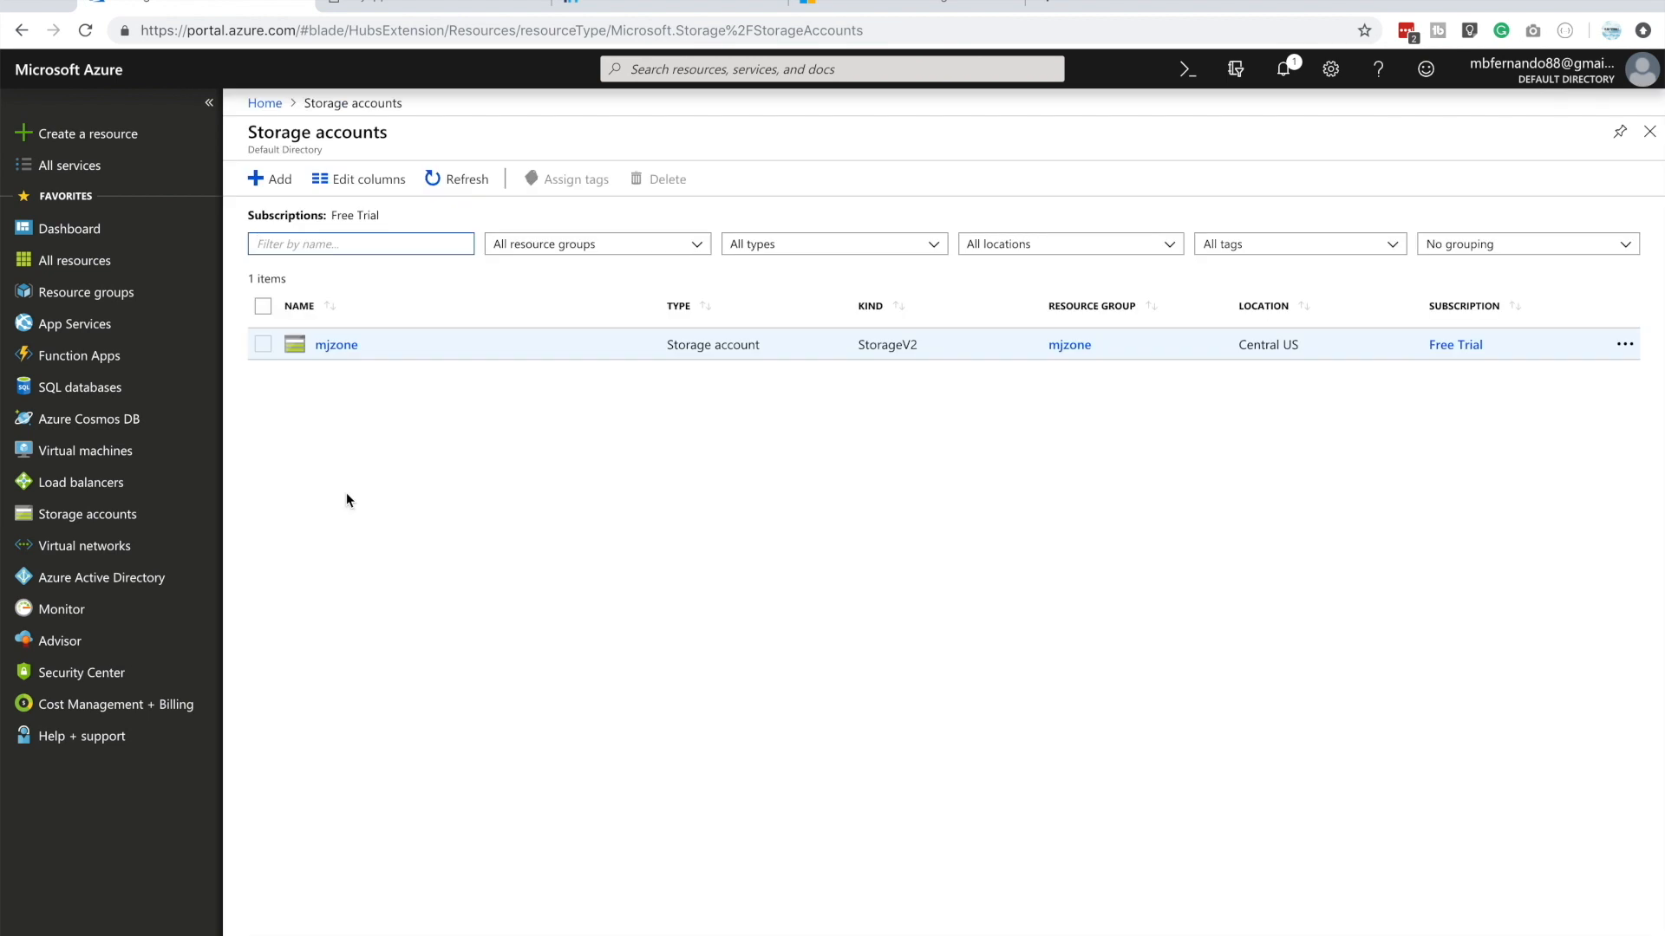
Start a new storage account and create a new resource group named serverlessgroup for it
click(284, 183)
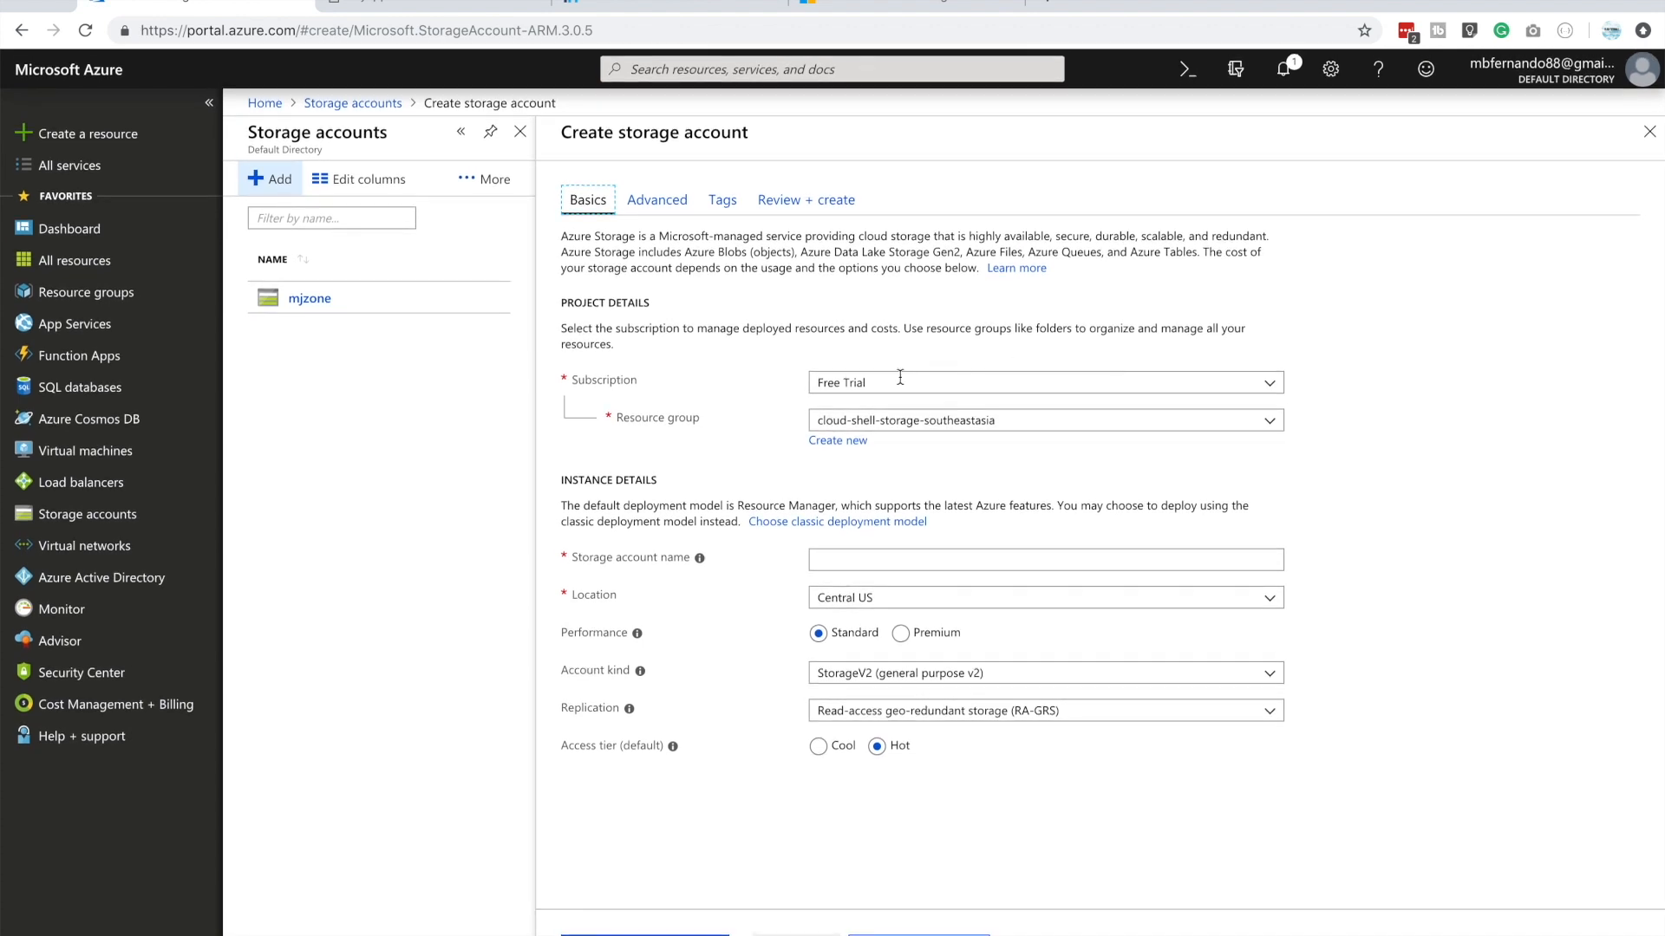
click(844, 443)
click(881, 583)
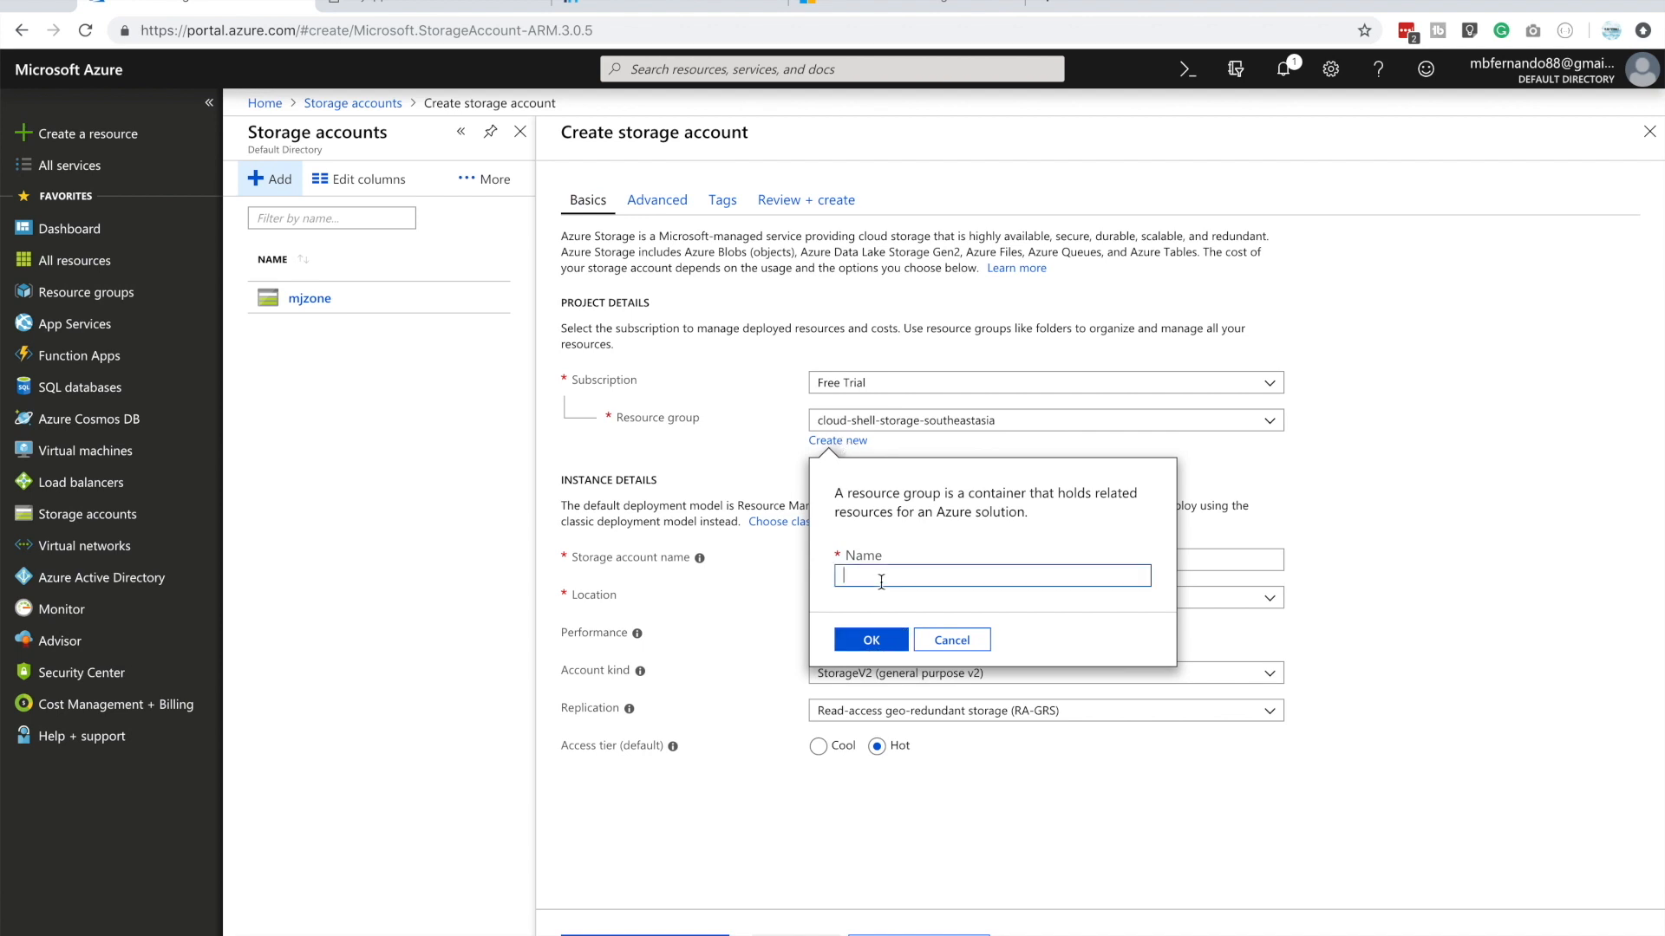
text(serverless)
text(group)
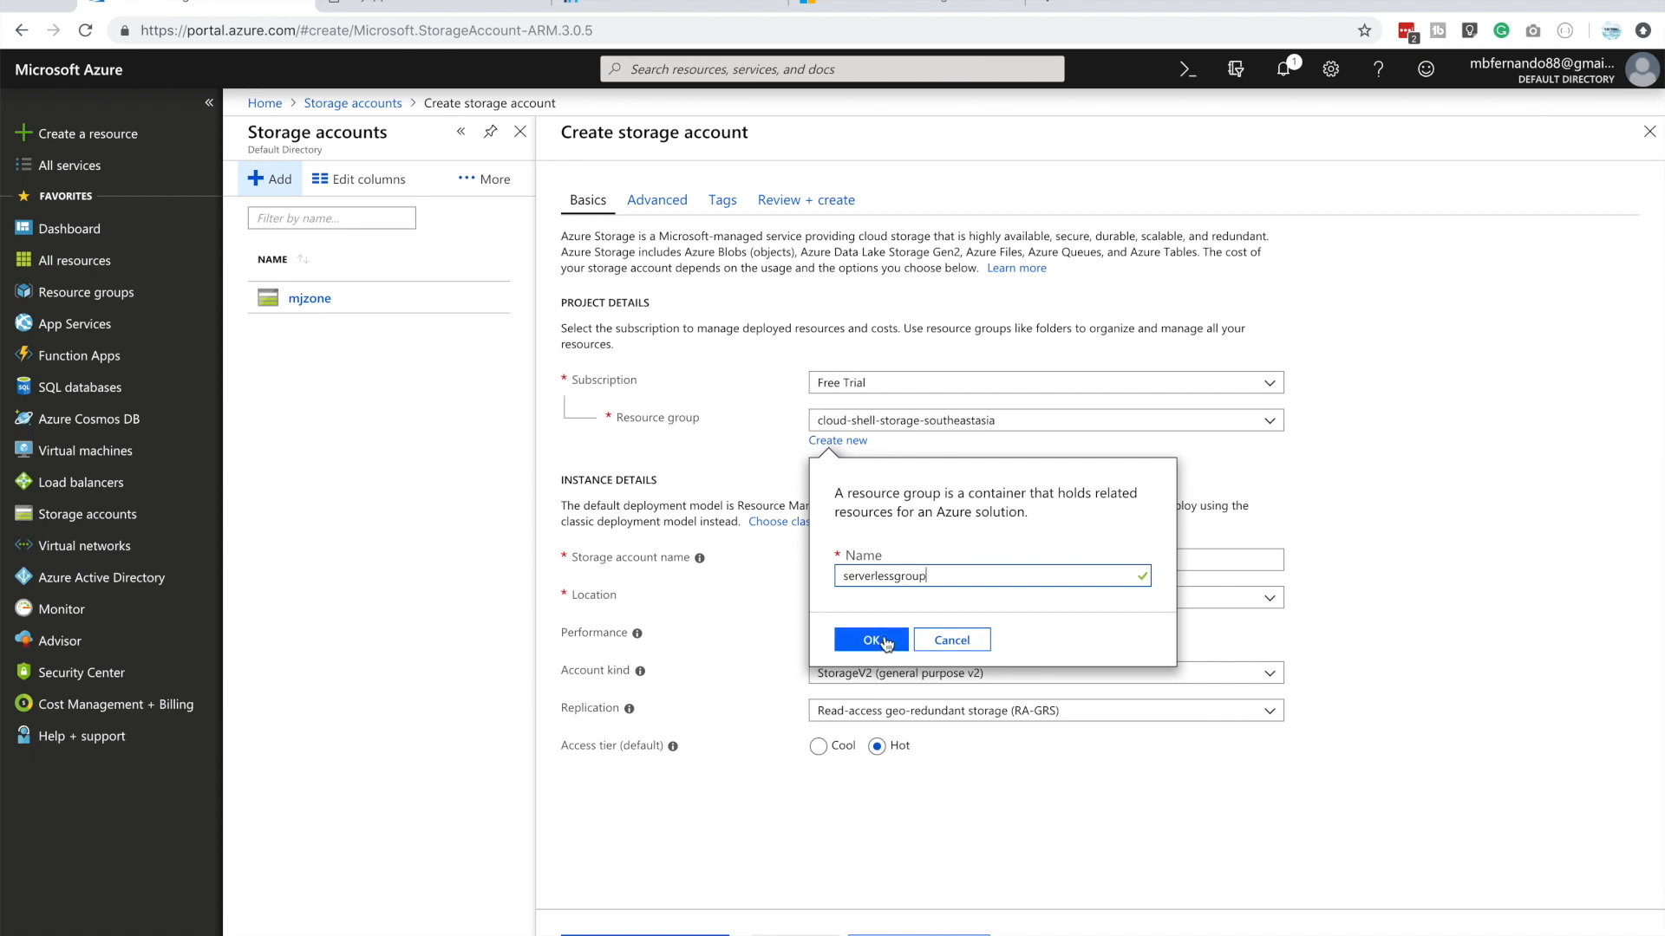
click(883, 641)
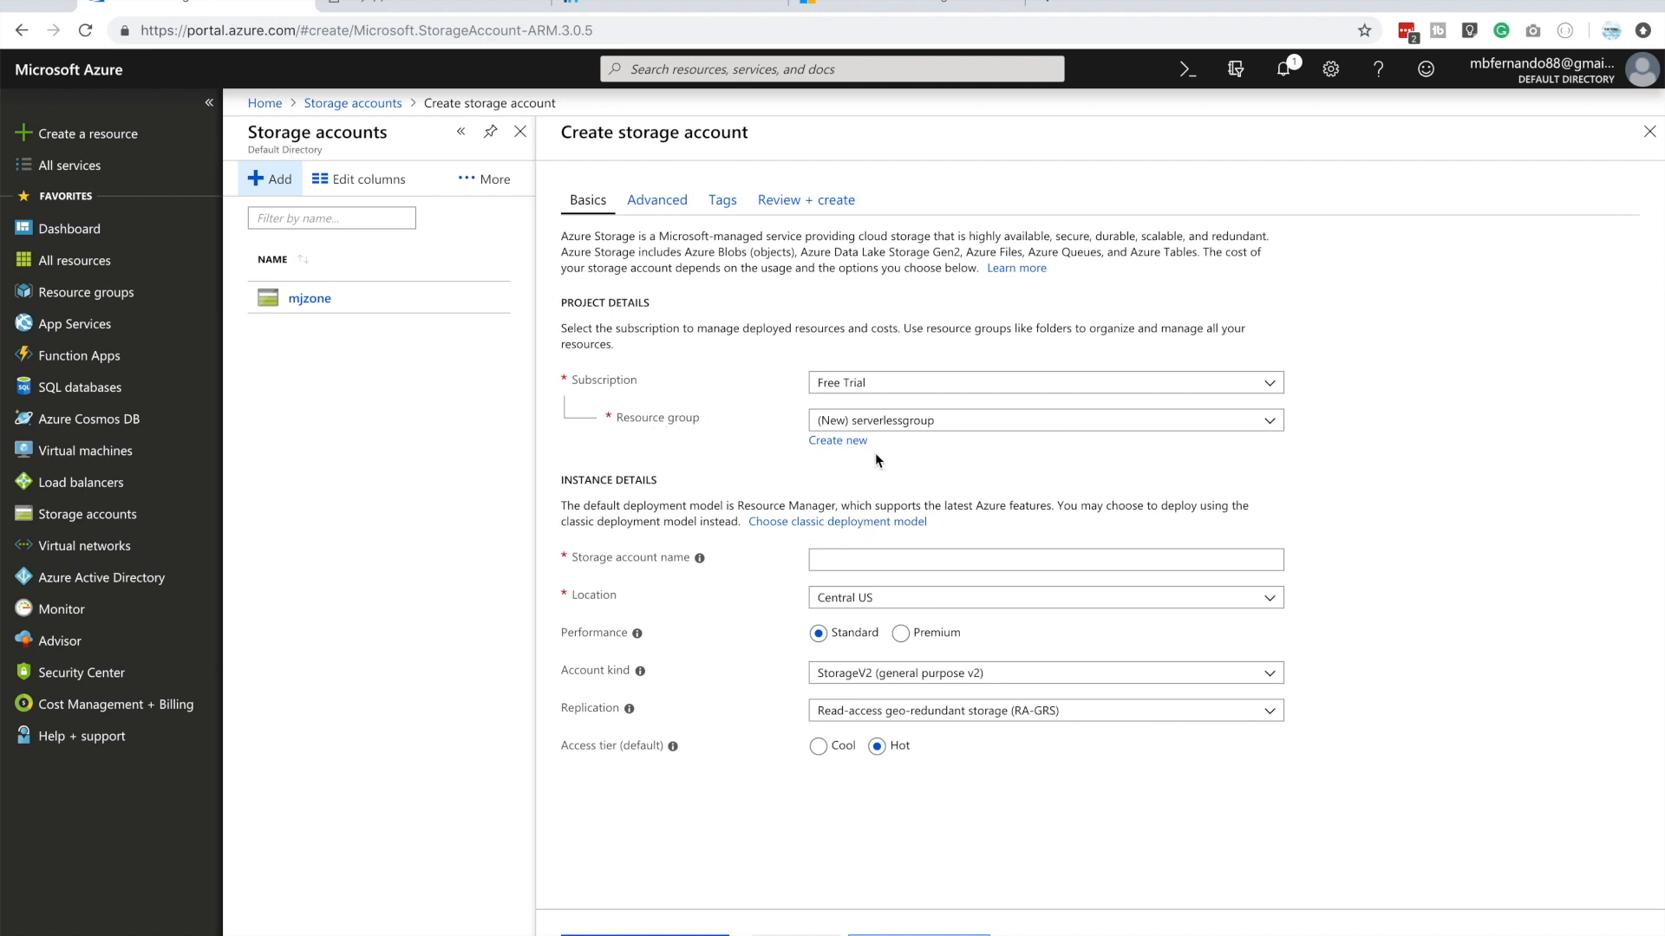
Name the storage account staticwebaccount and review the available locations, keeping Central US
click(837, 561)
text(staticwebaccount)
click(890, 606)
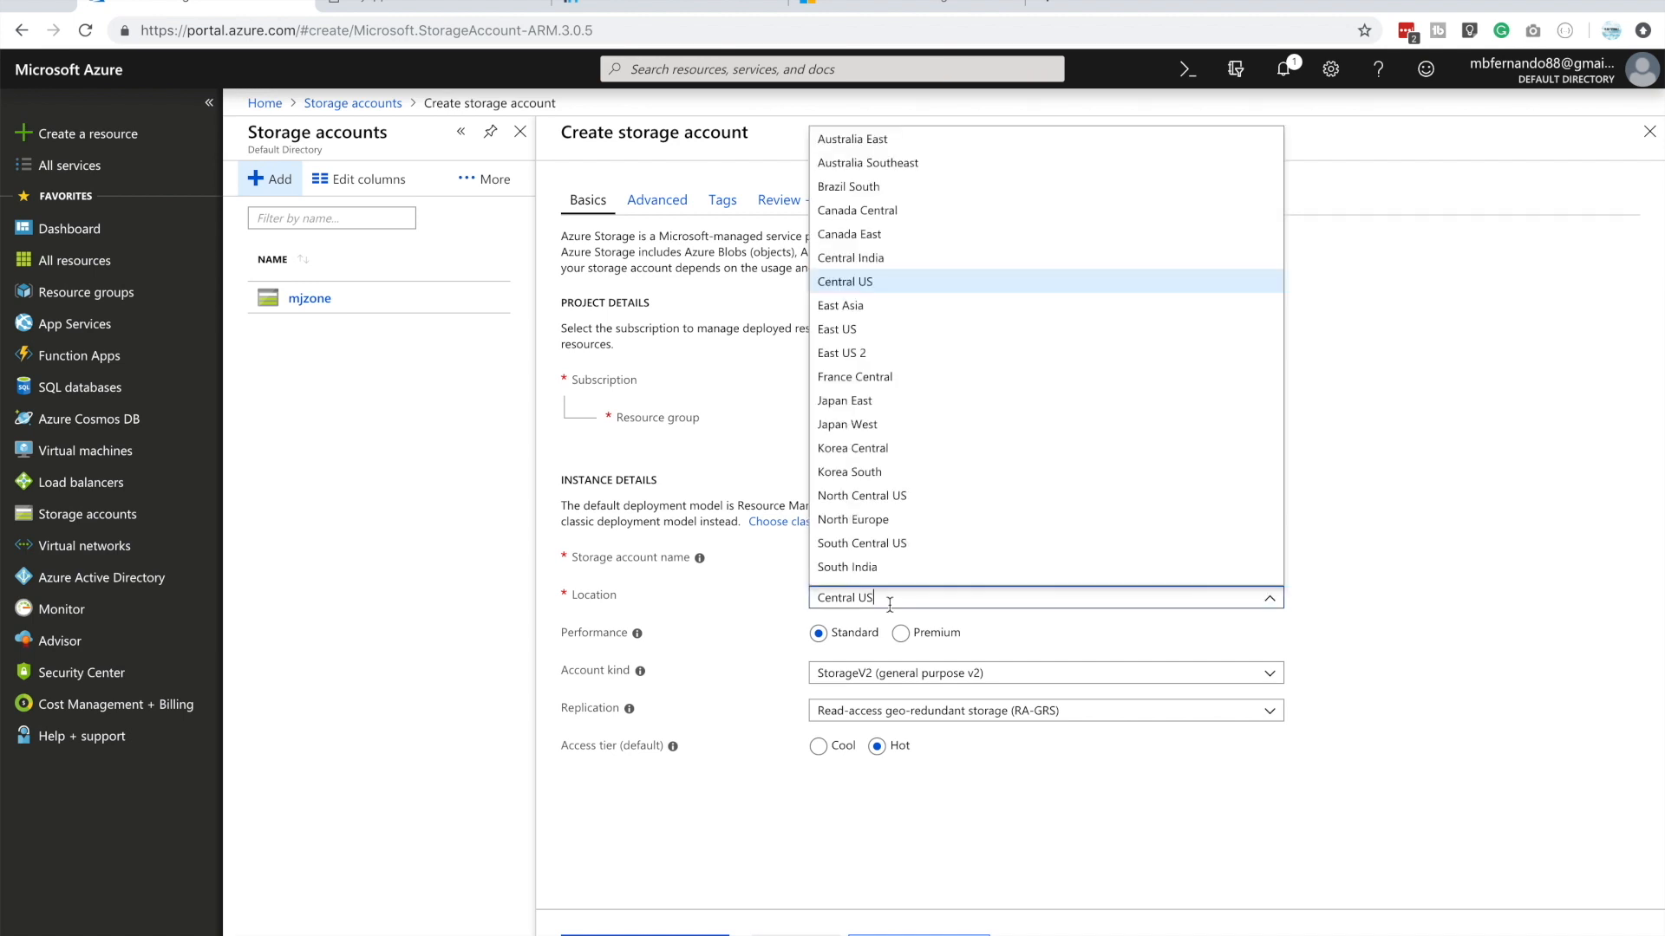
click(1412, 600)
scroll(998, 668, down, 1)
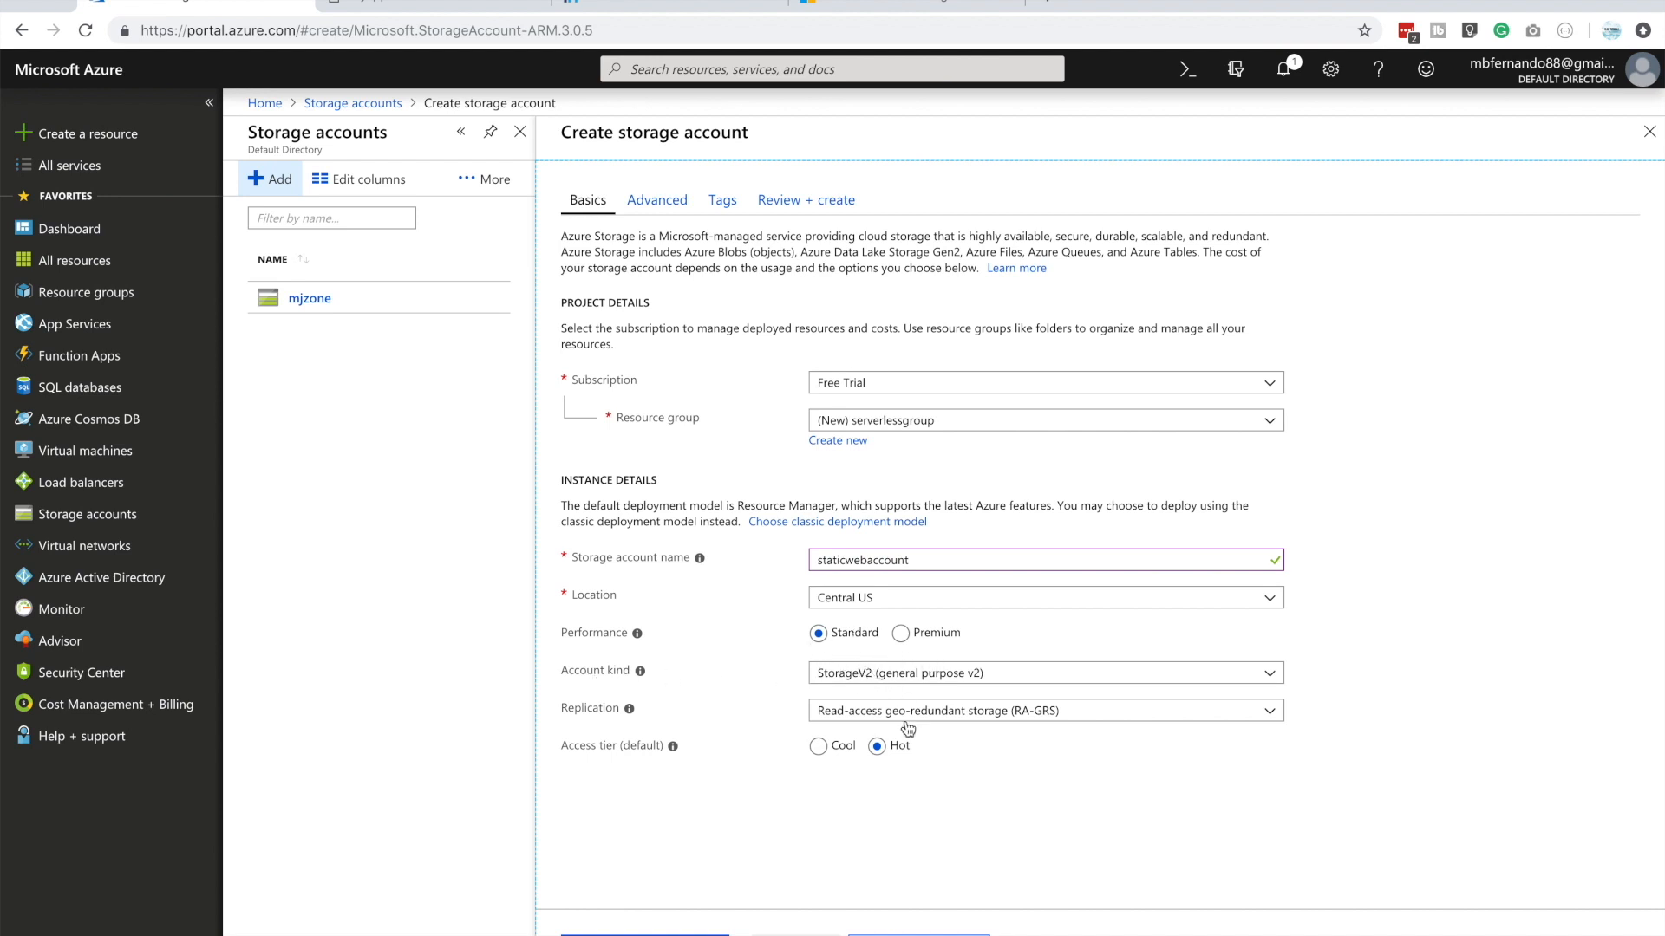
Set the account kind to StorageV2 (general purpose v2) and the replication to Locally-redundant storage (LRS)
click(902, 676)
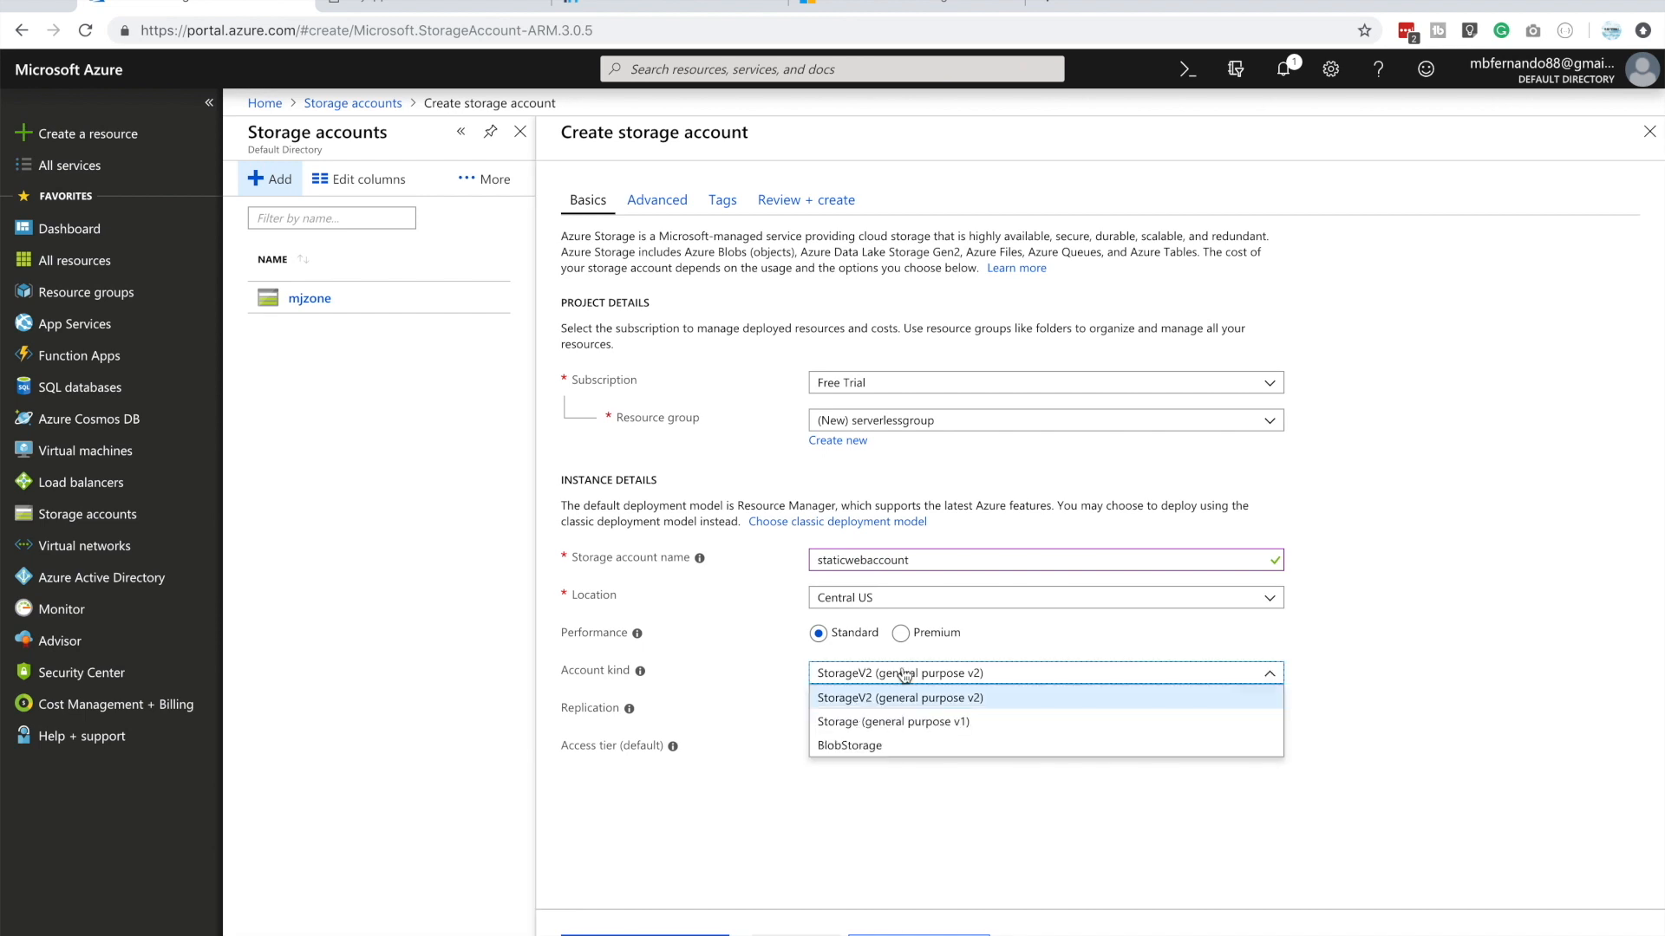
click(904, 699)
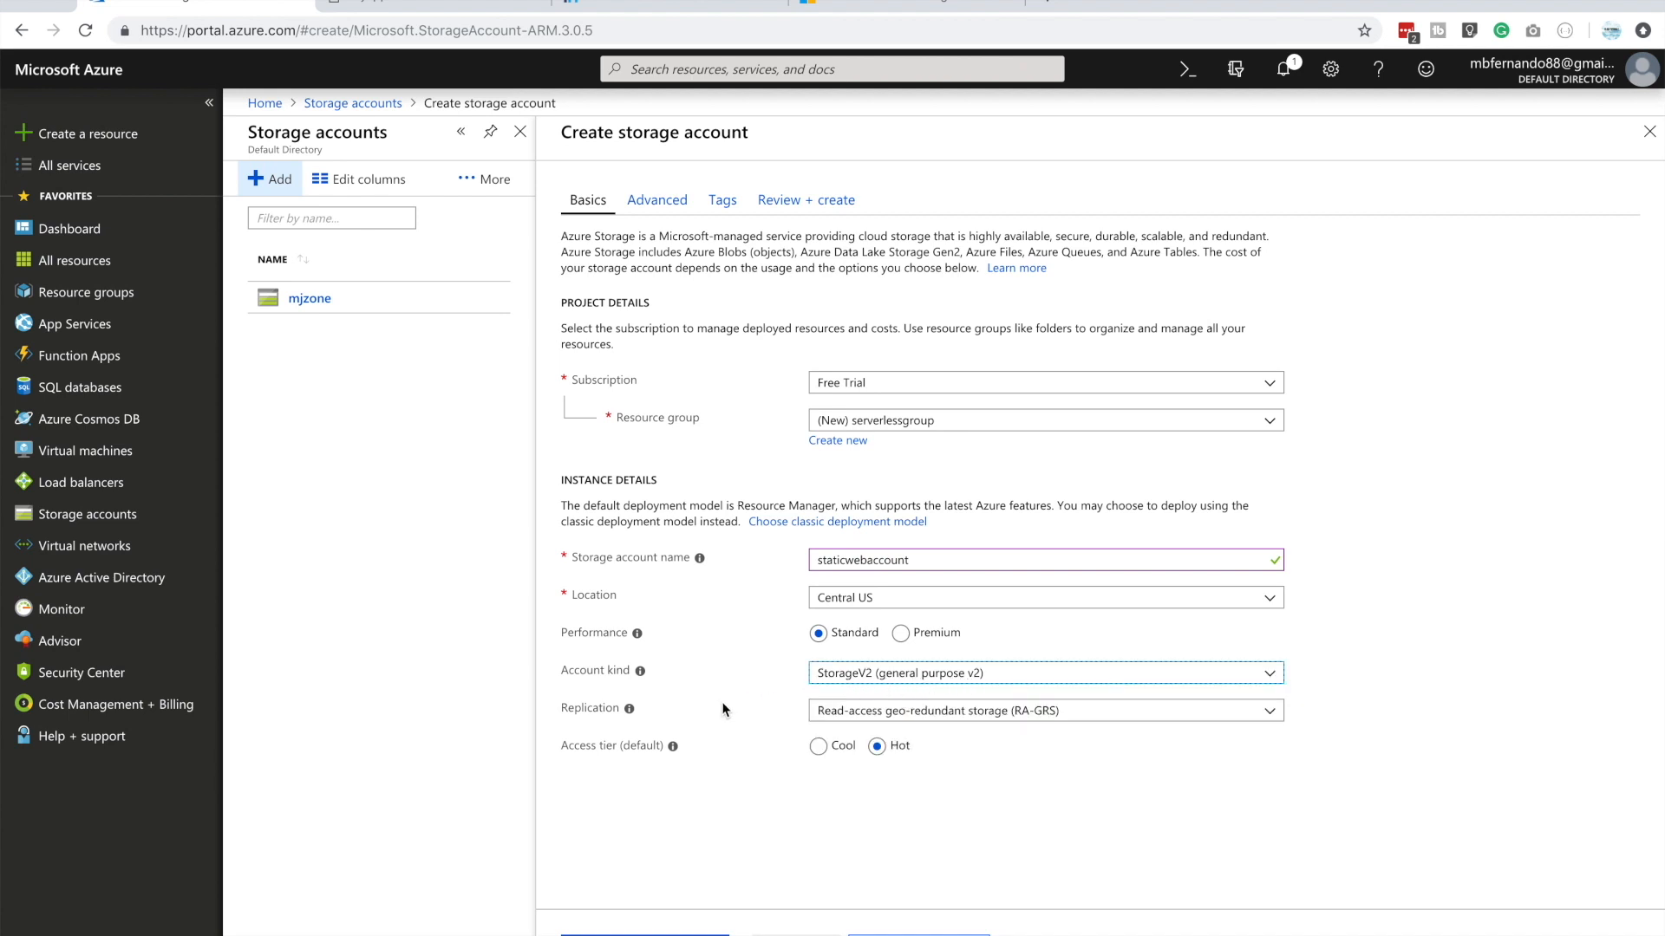
click(878, 716)
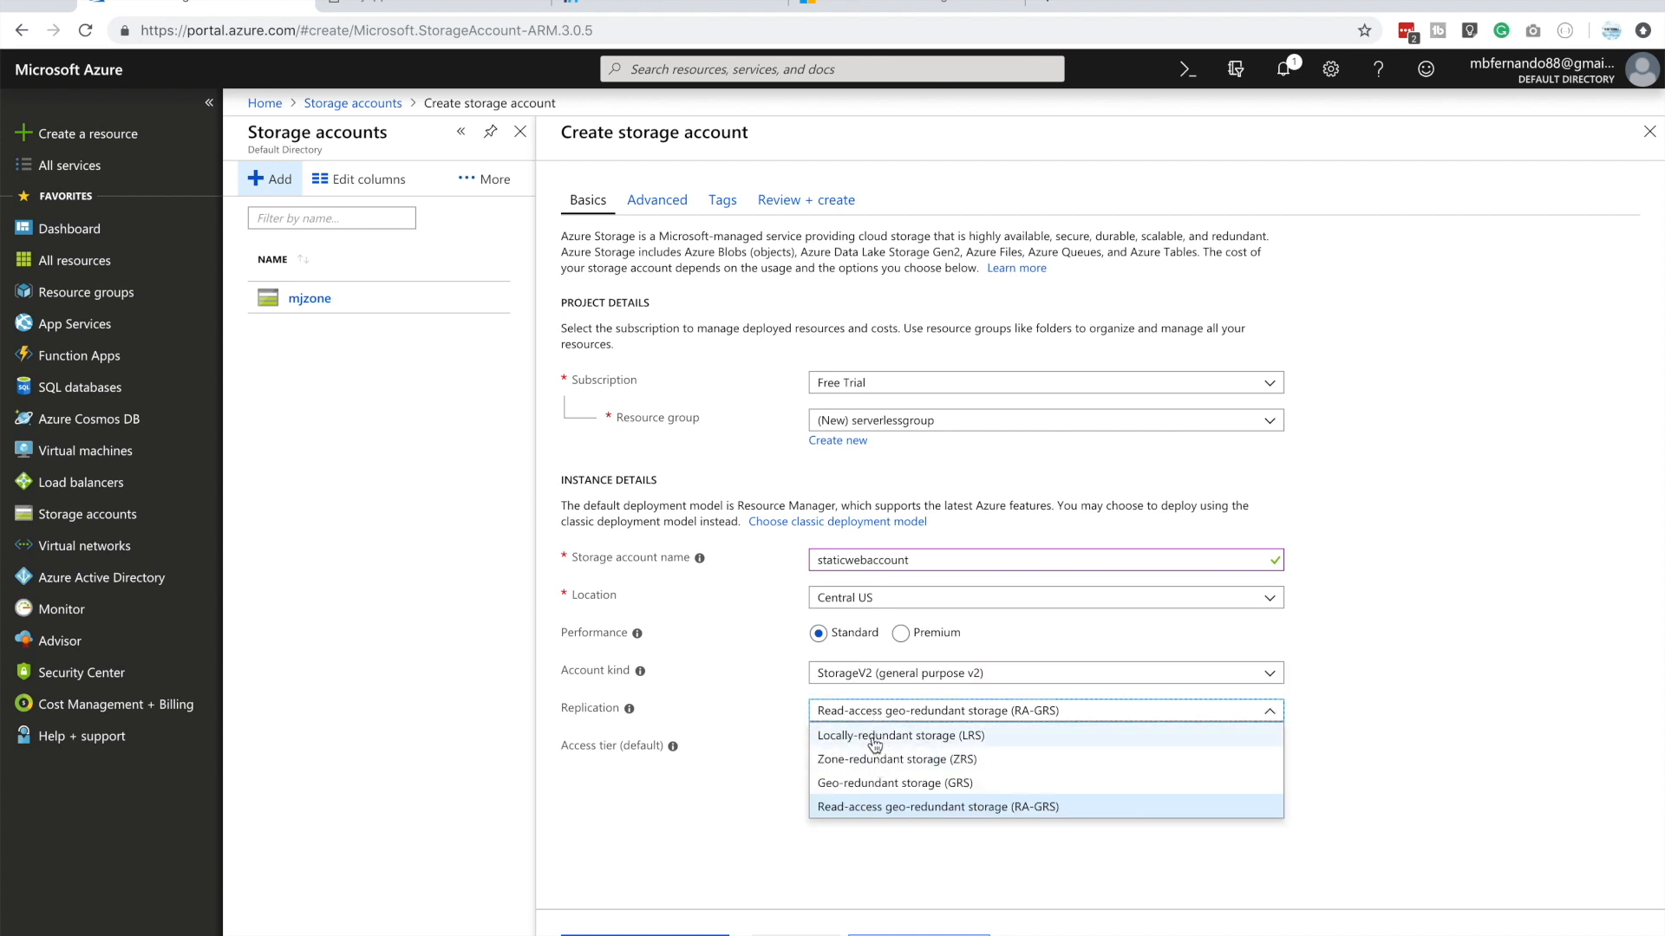
click(875, 744)
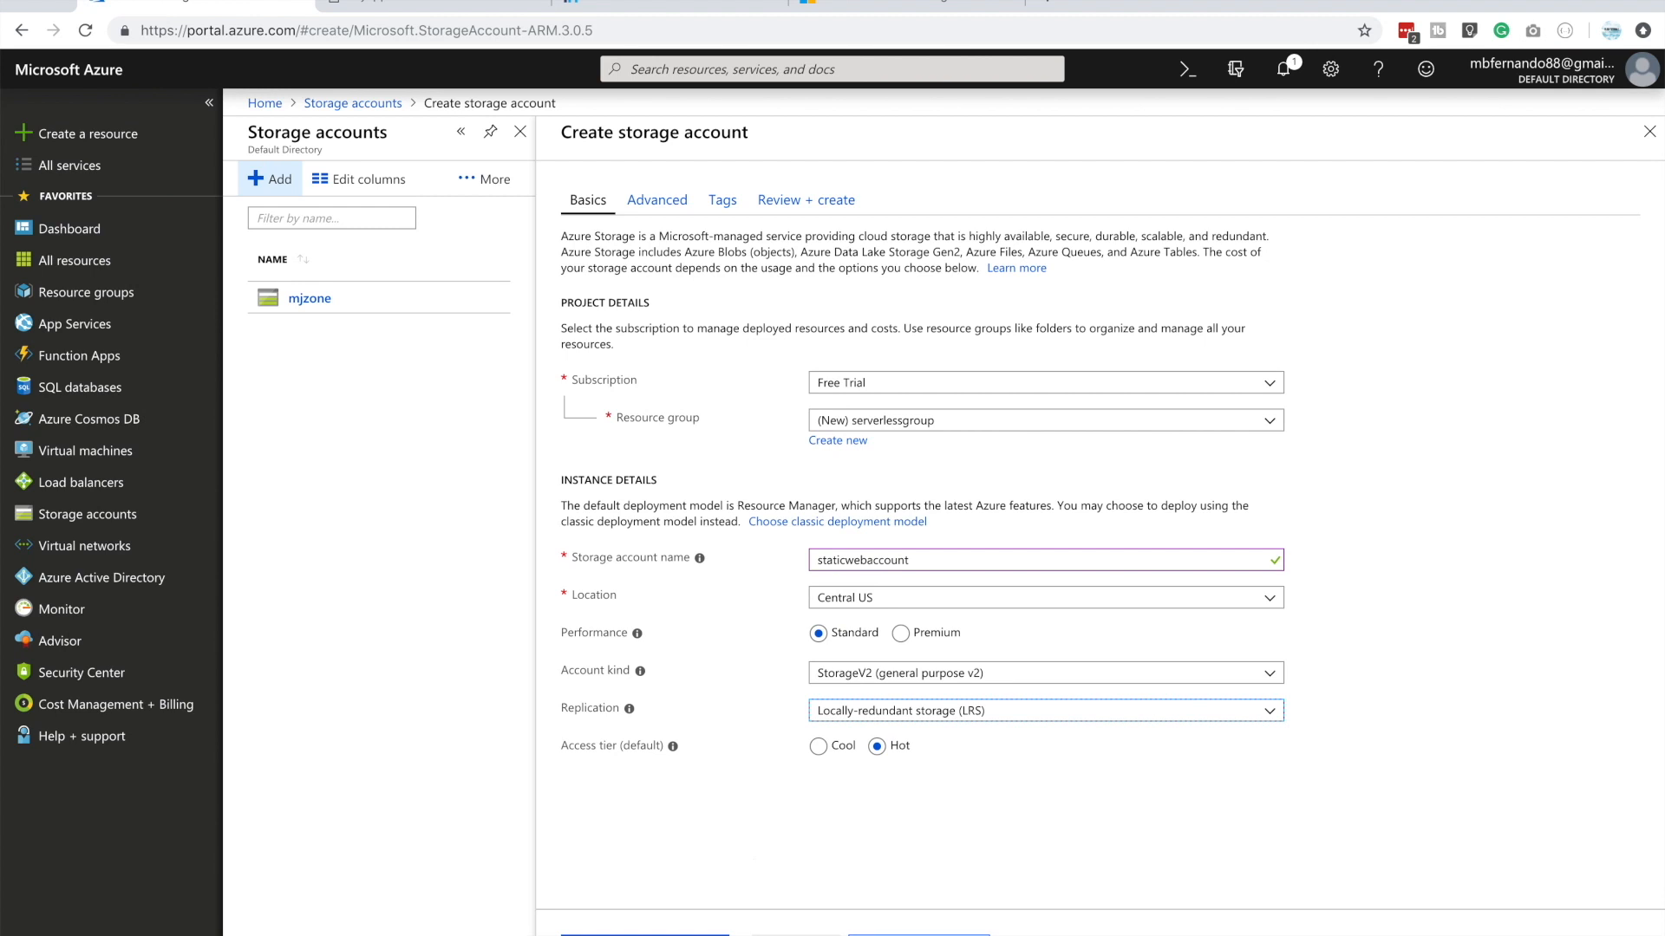
Accept the default advanced settings and empty tags, and create the storage account
click(919, 935)
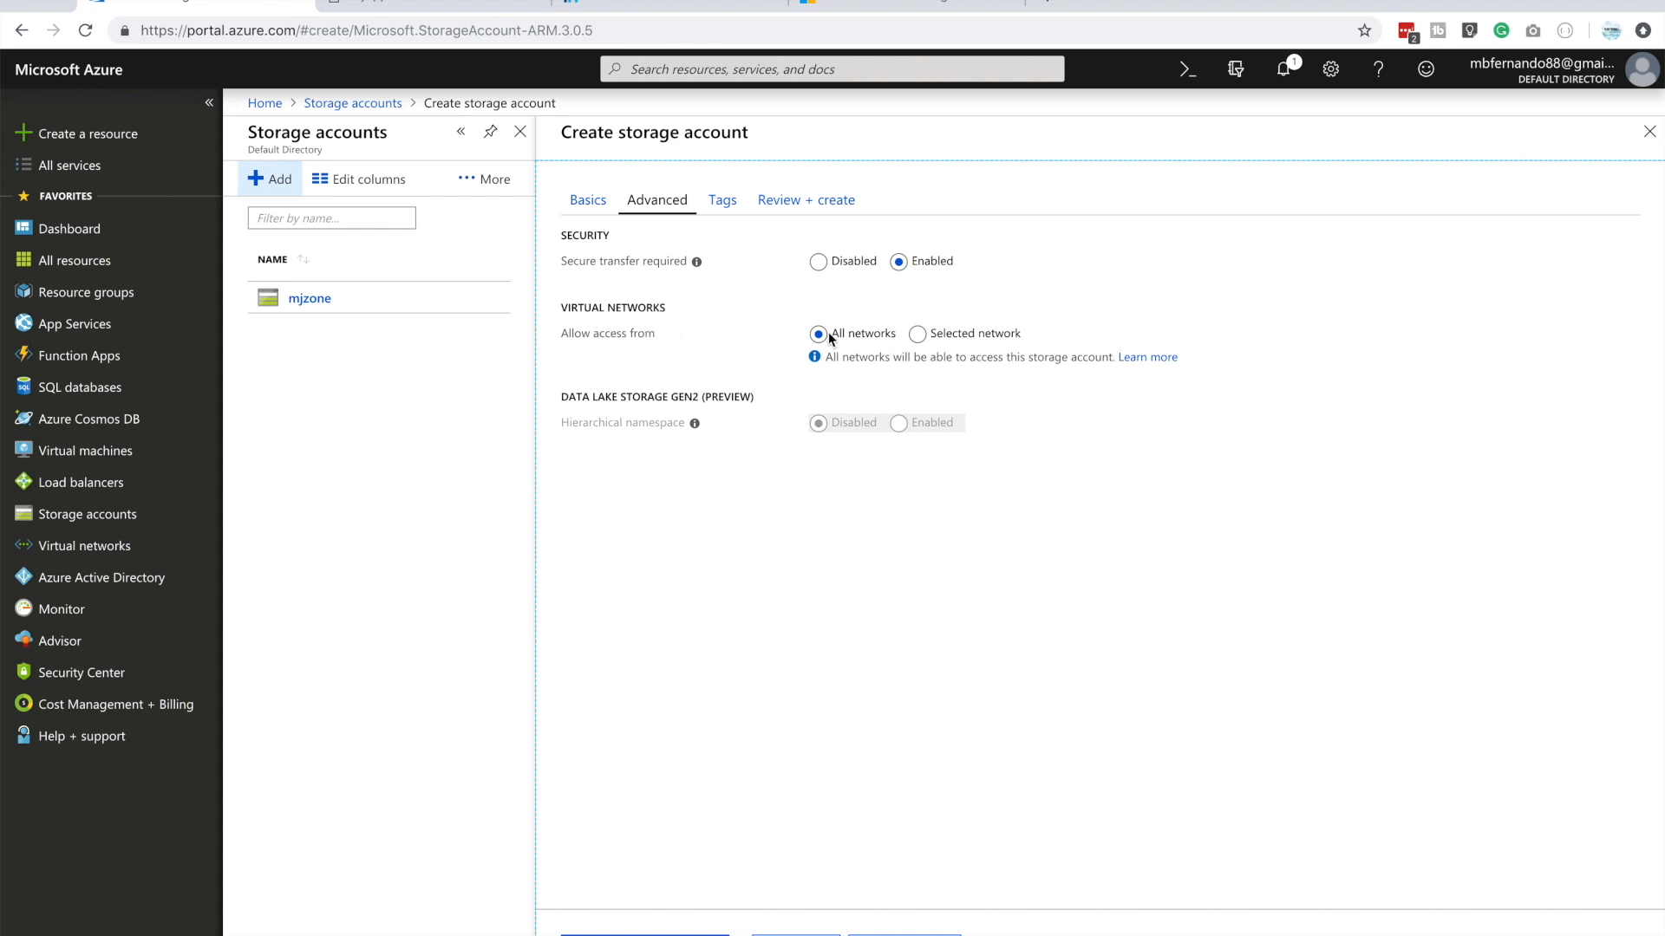
click(902, 935)
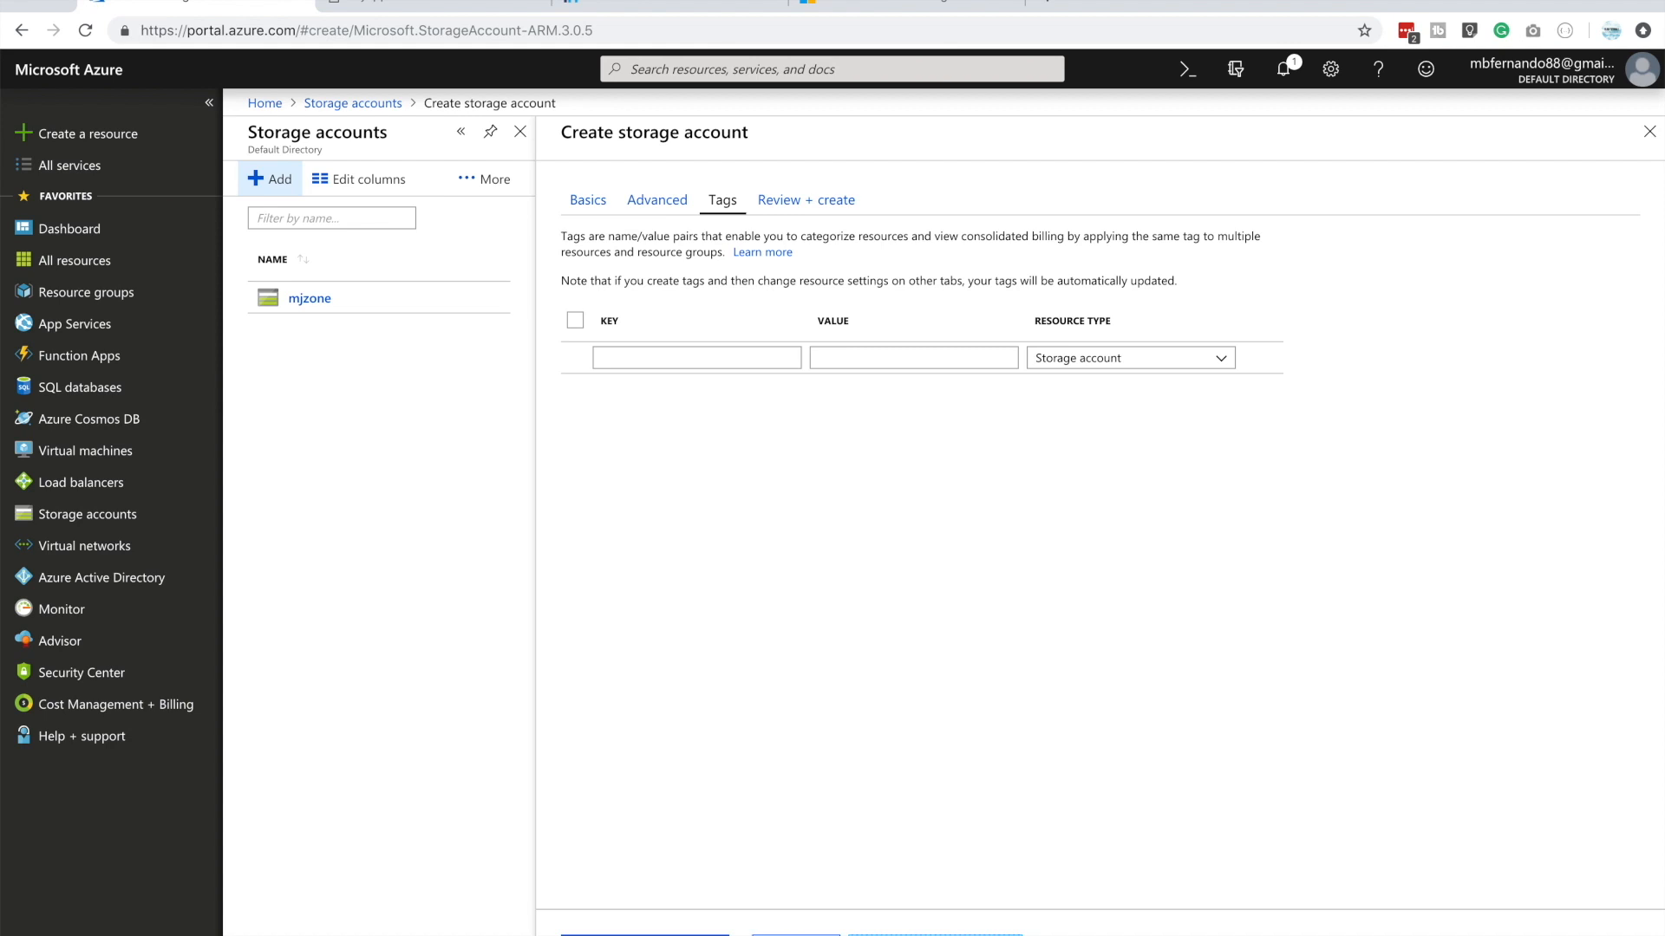
click(934, 935)
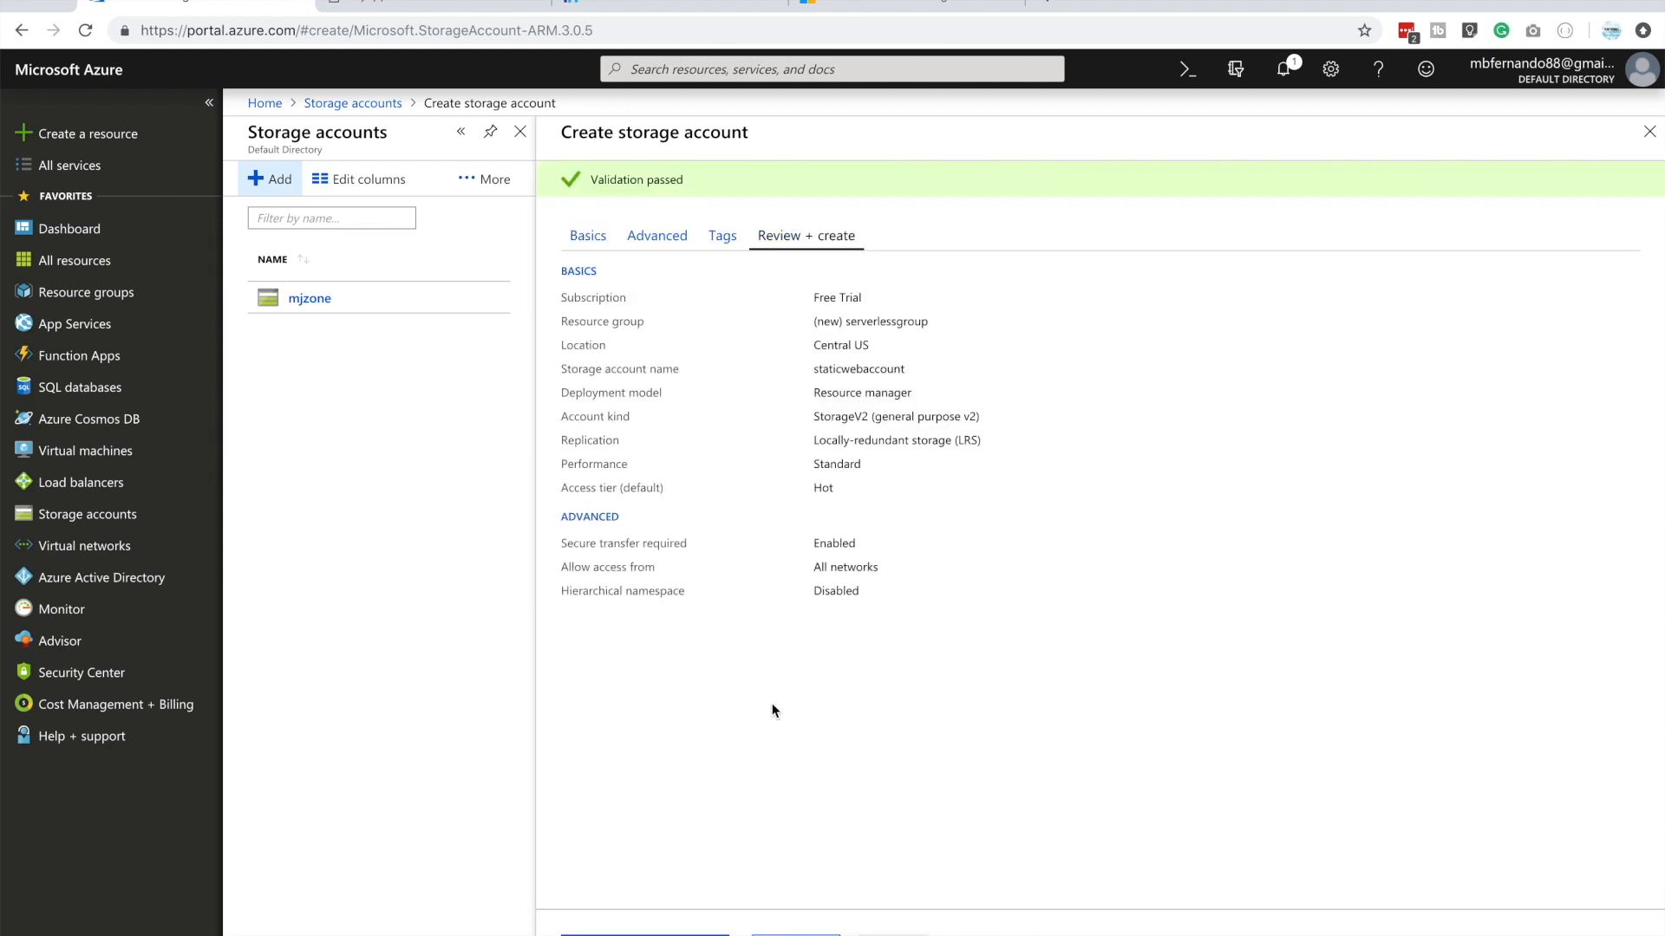
click(644, 934)
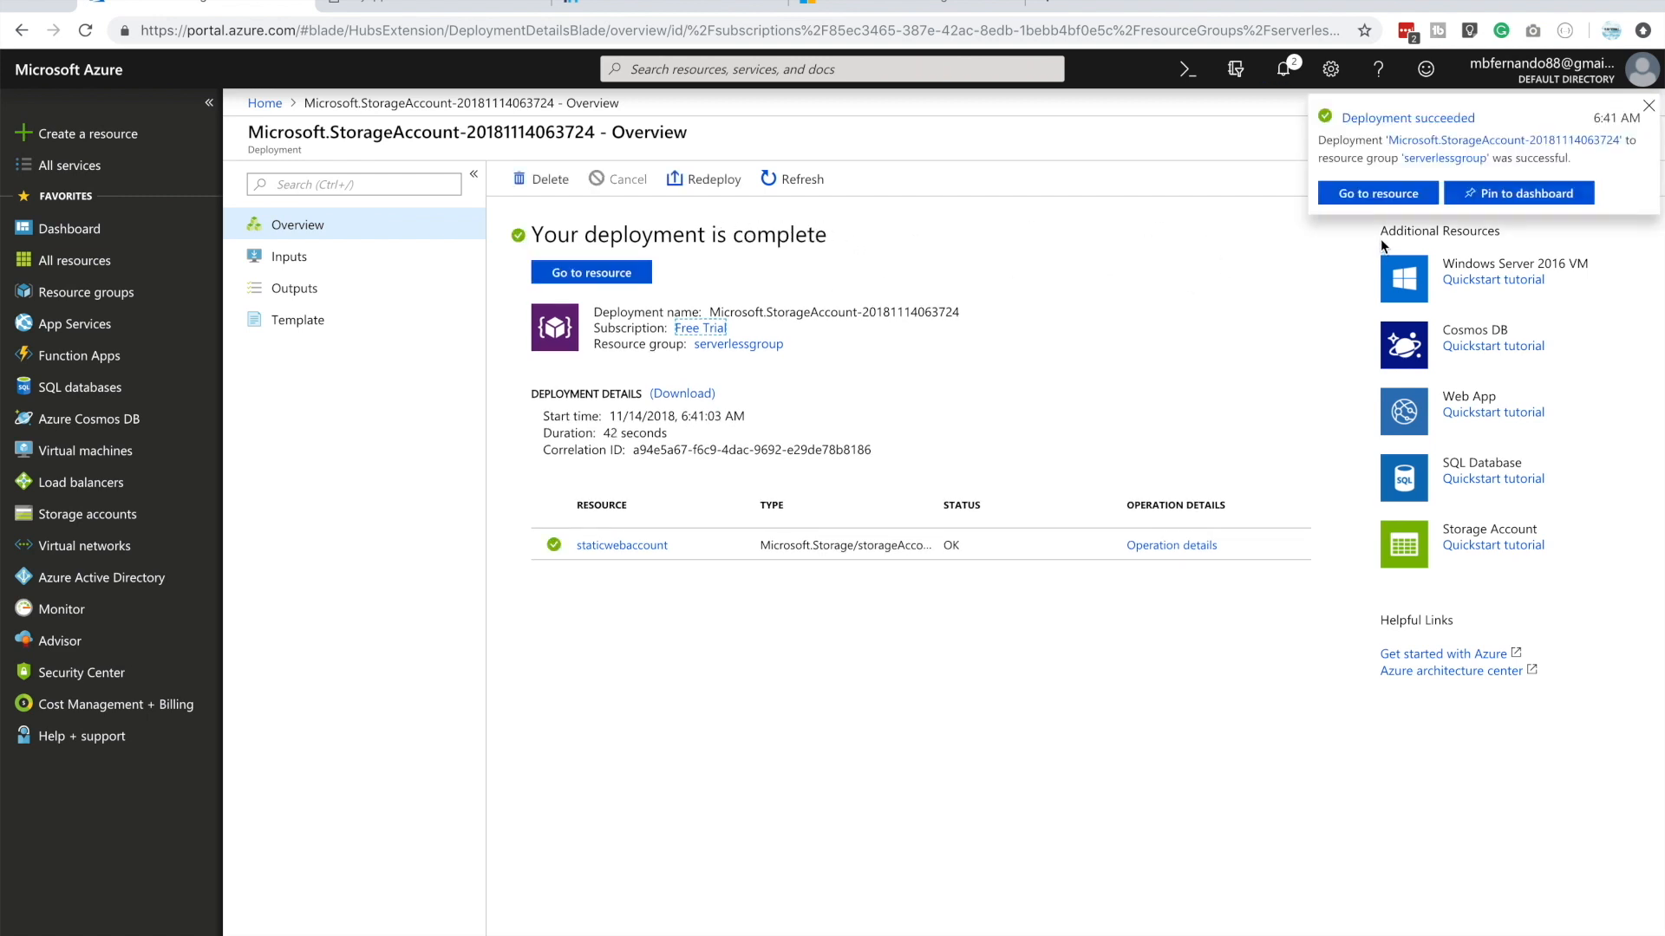
Open the deployed staticwebaccount resource and enable its static website option
click(1378, 193)
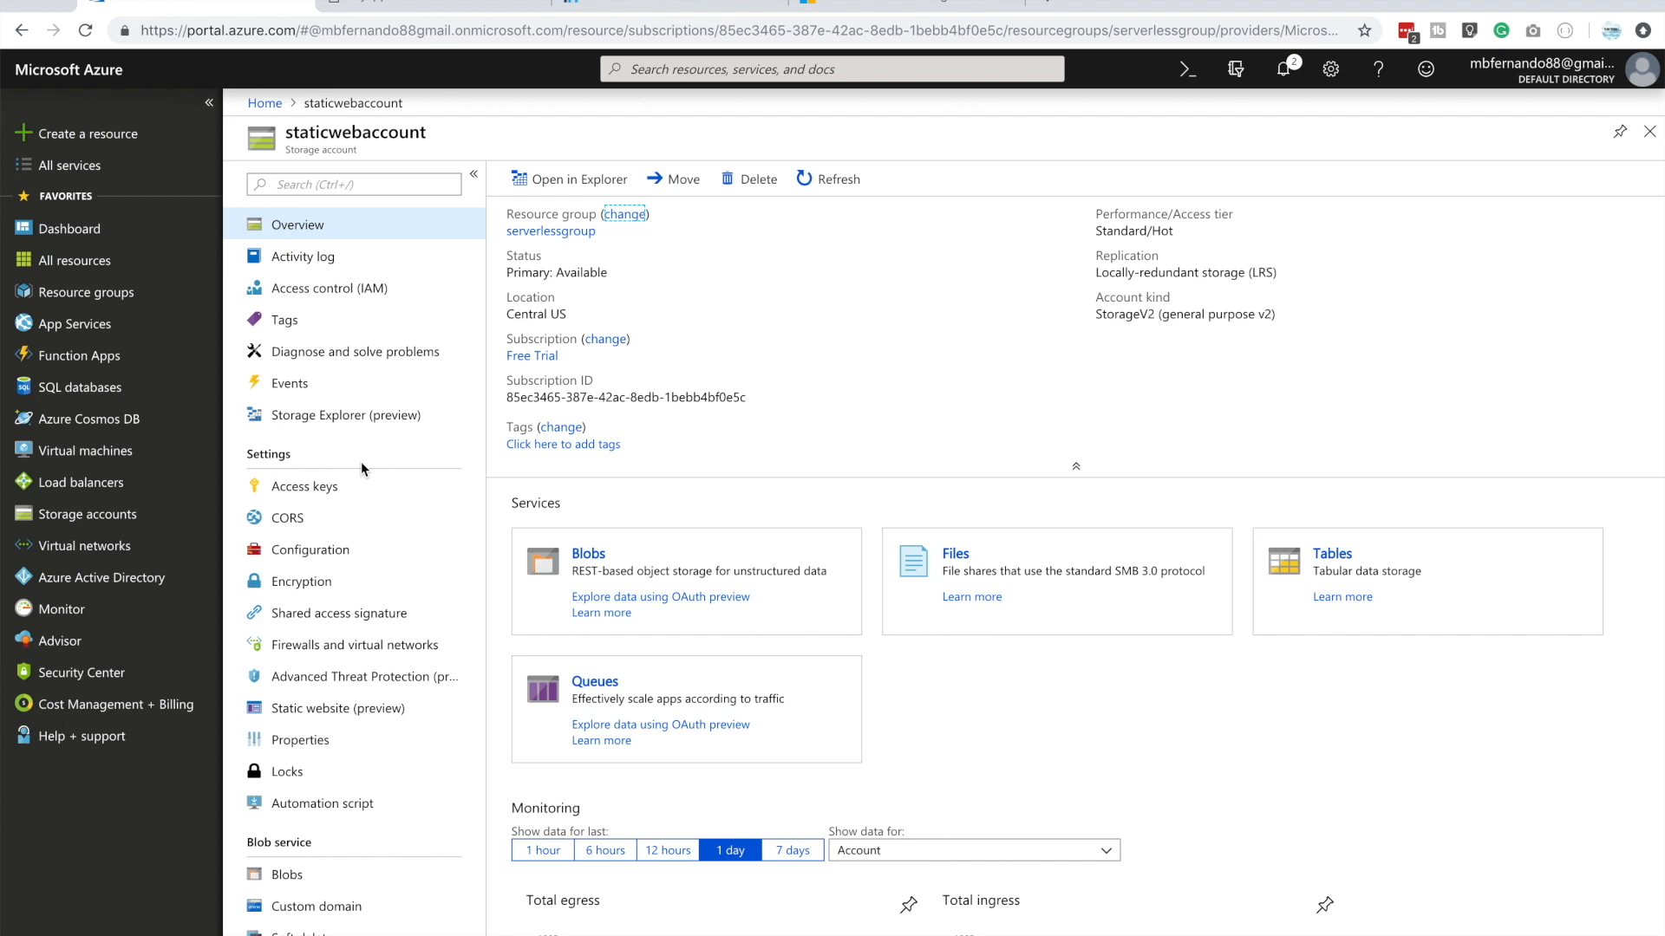
click(378, 713)
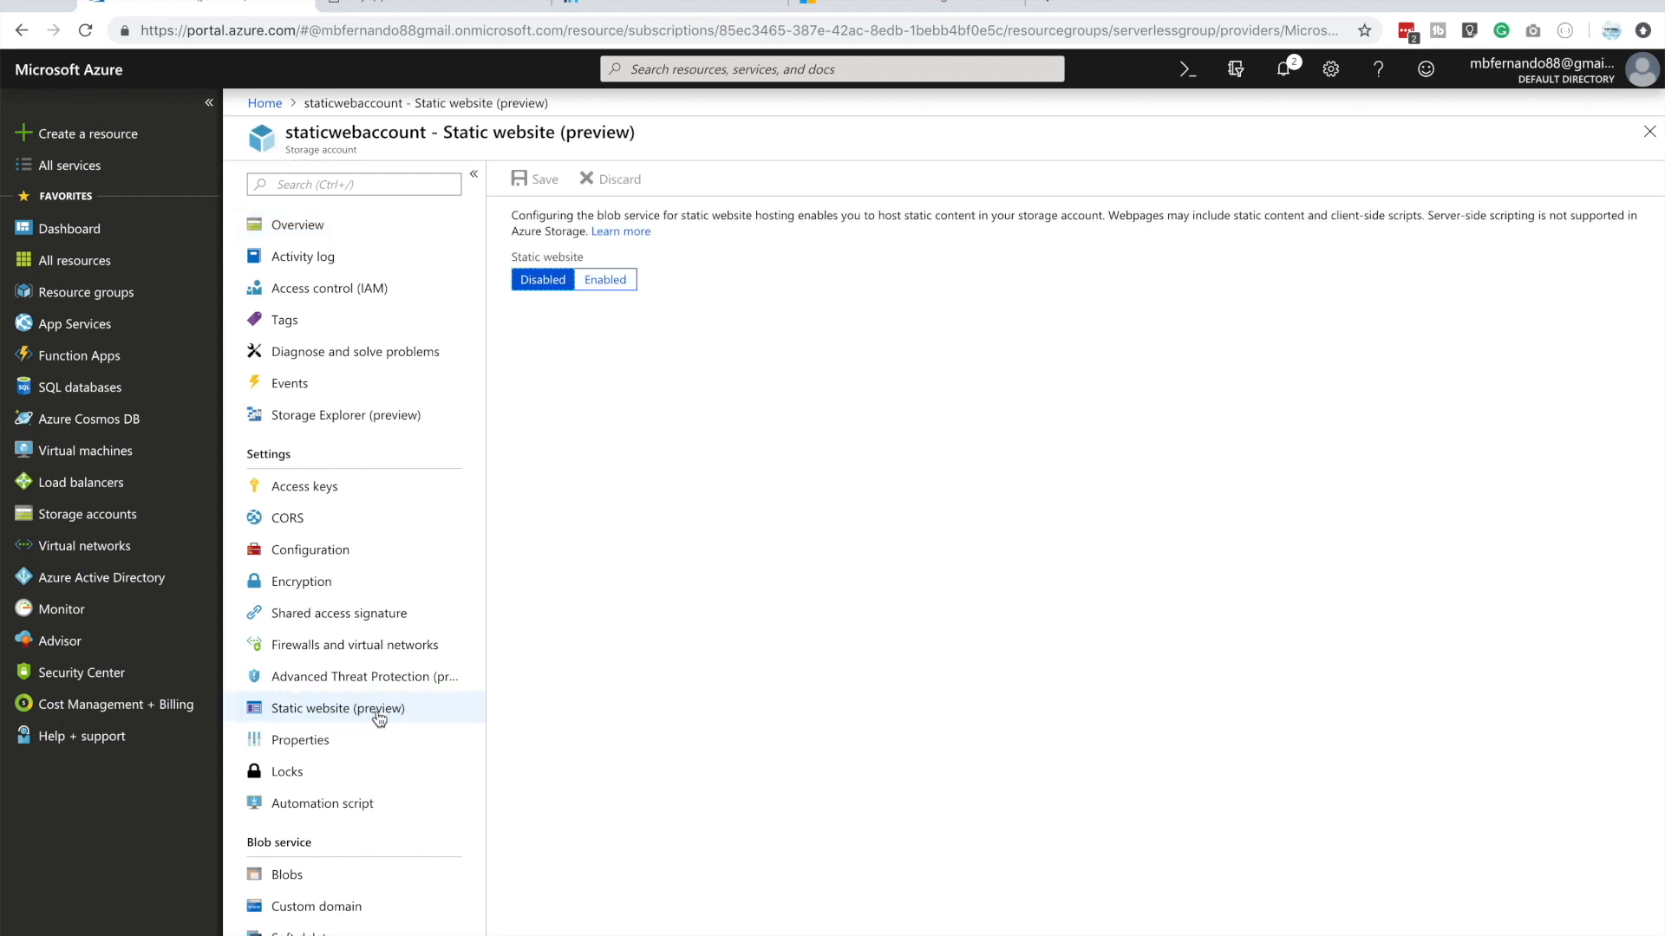
click(605, 281)
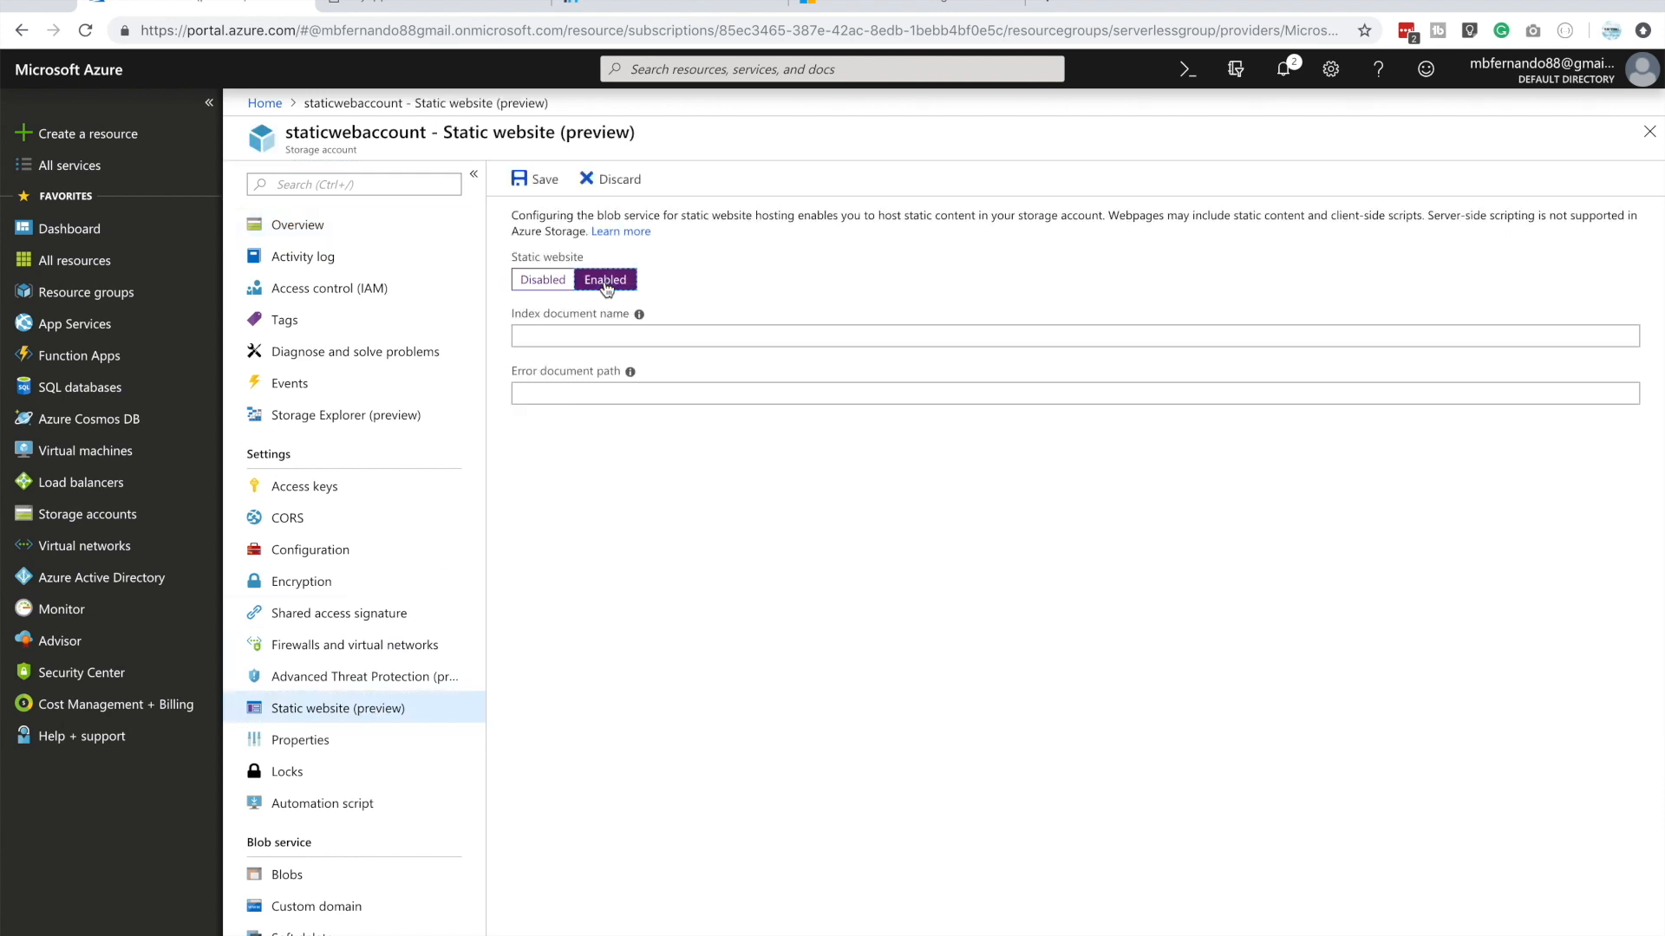
Set the index document name to index.html and the error document path to error.html, and save the static website settings
click(560, 335)
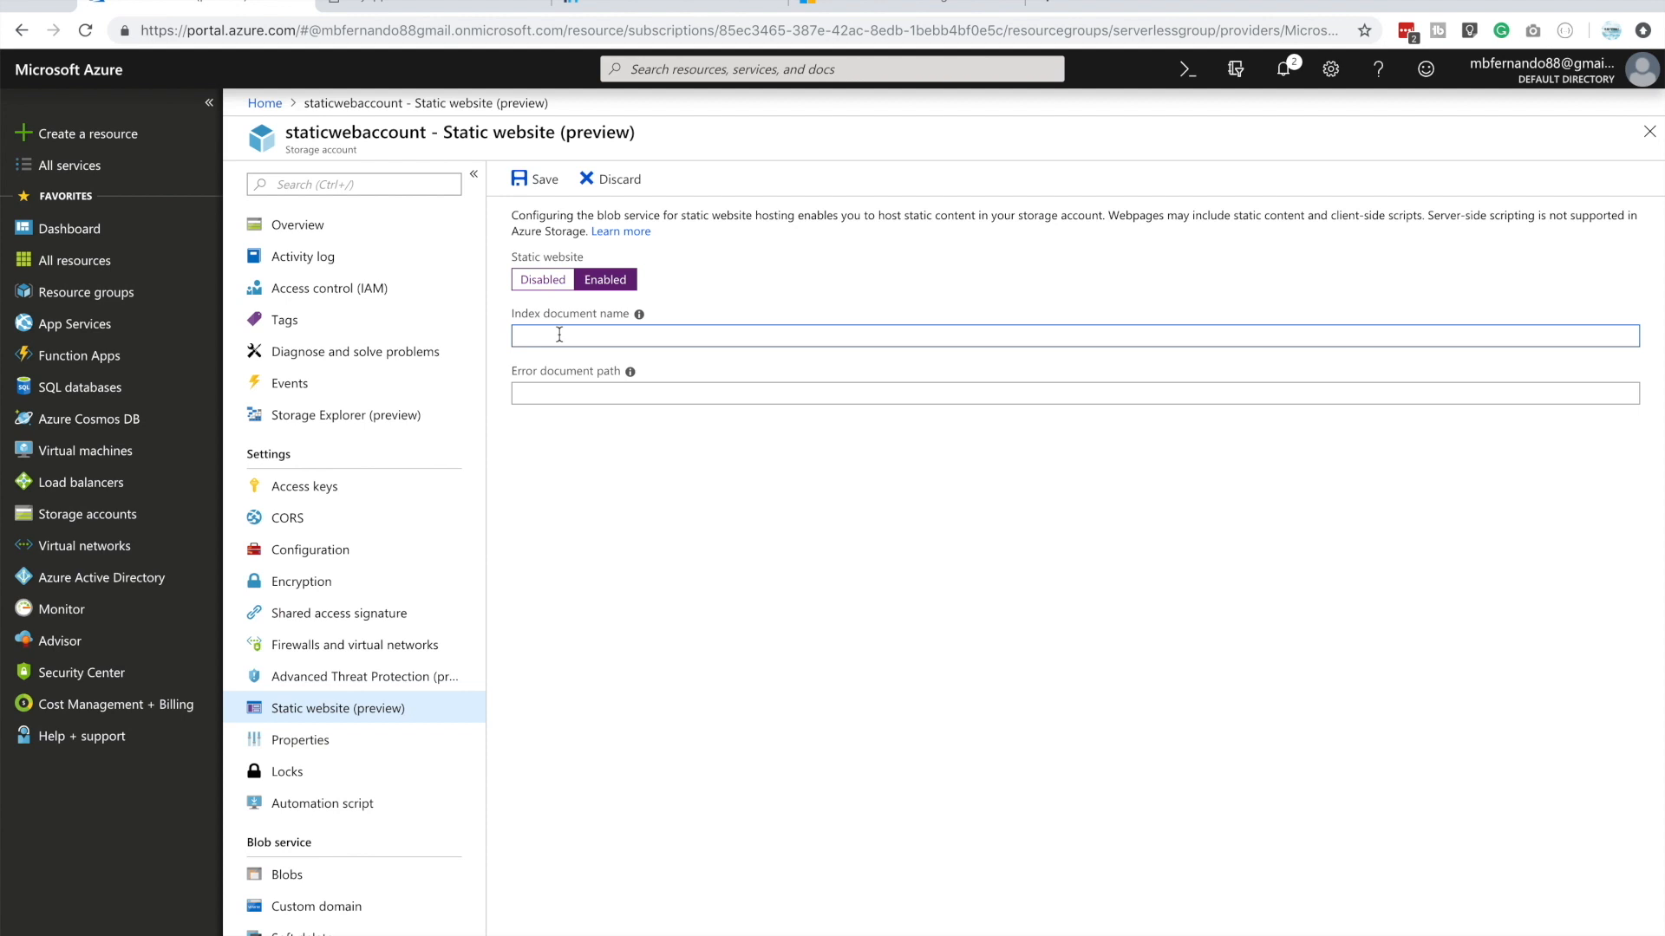
text(index.html)
click(577, 395)
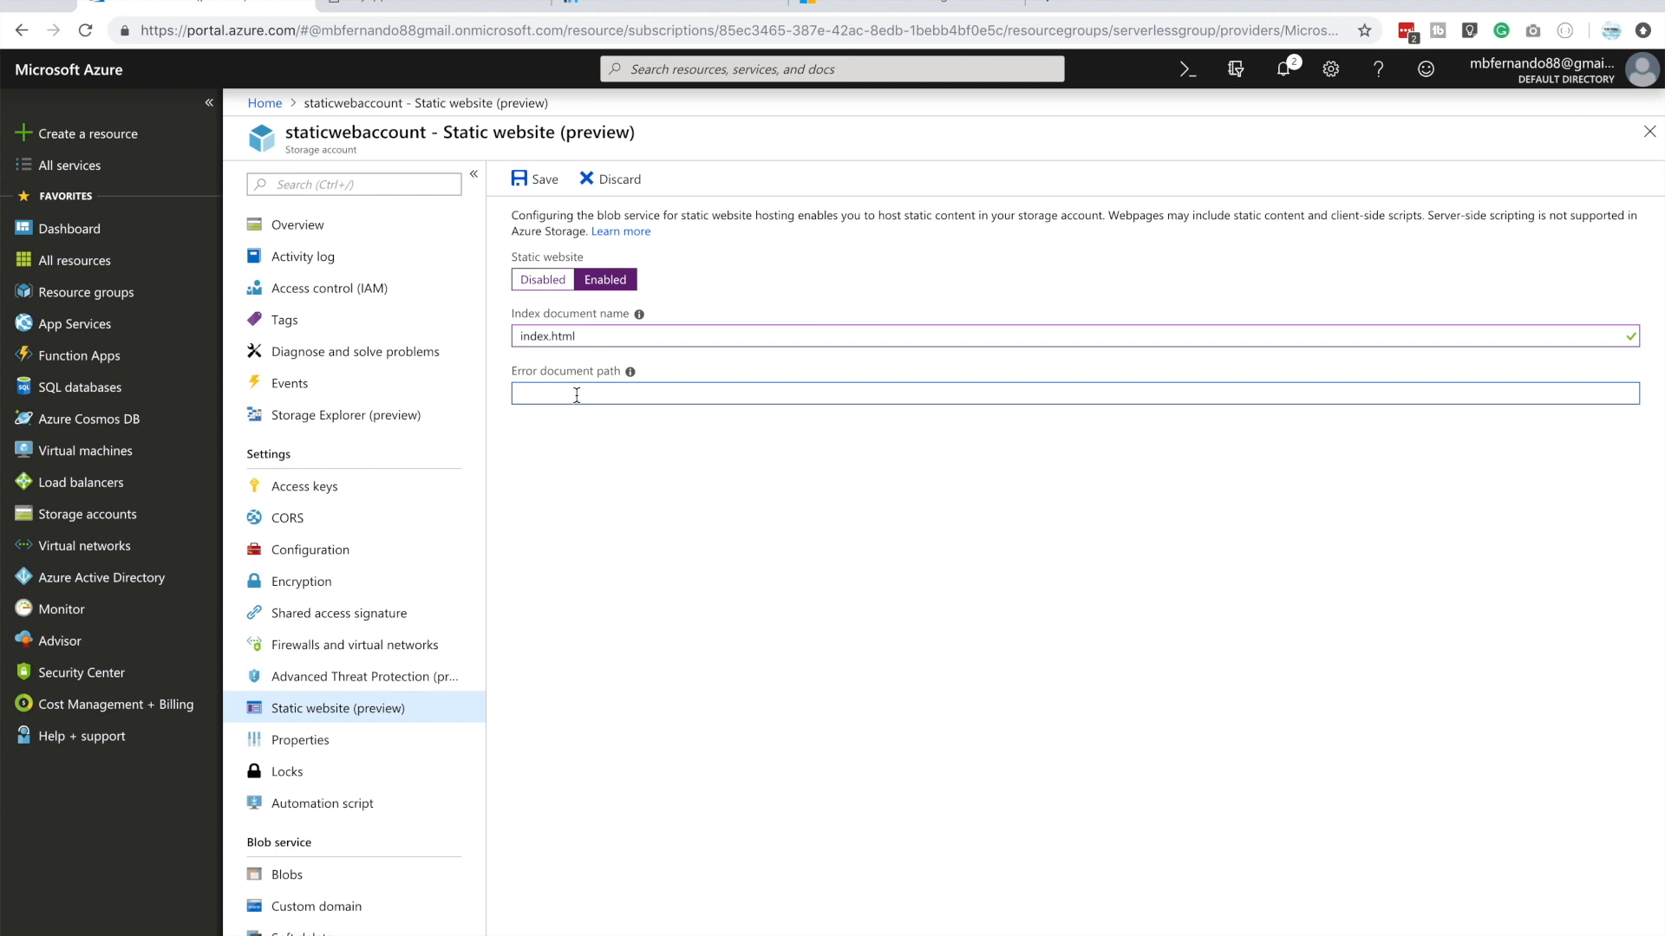
text(error.hml)
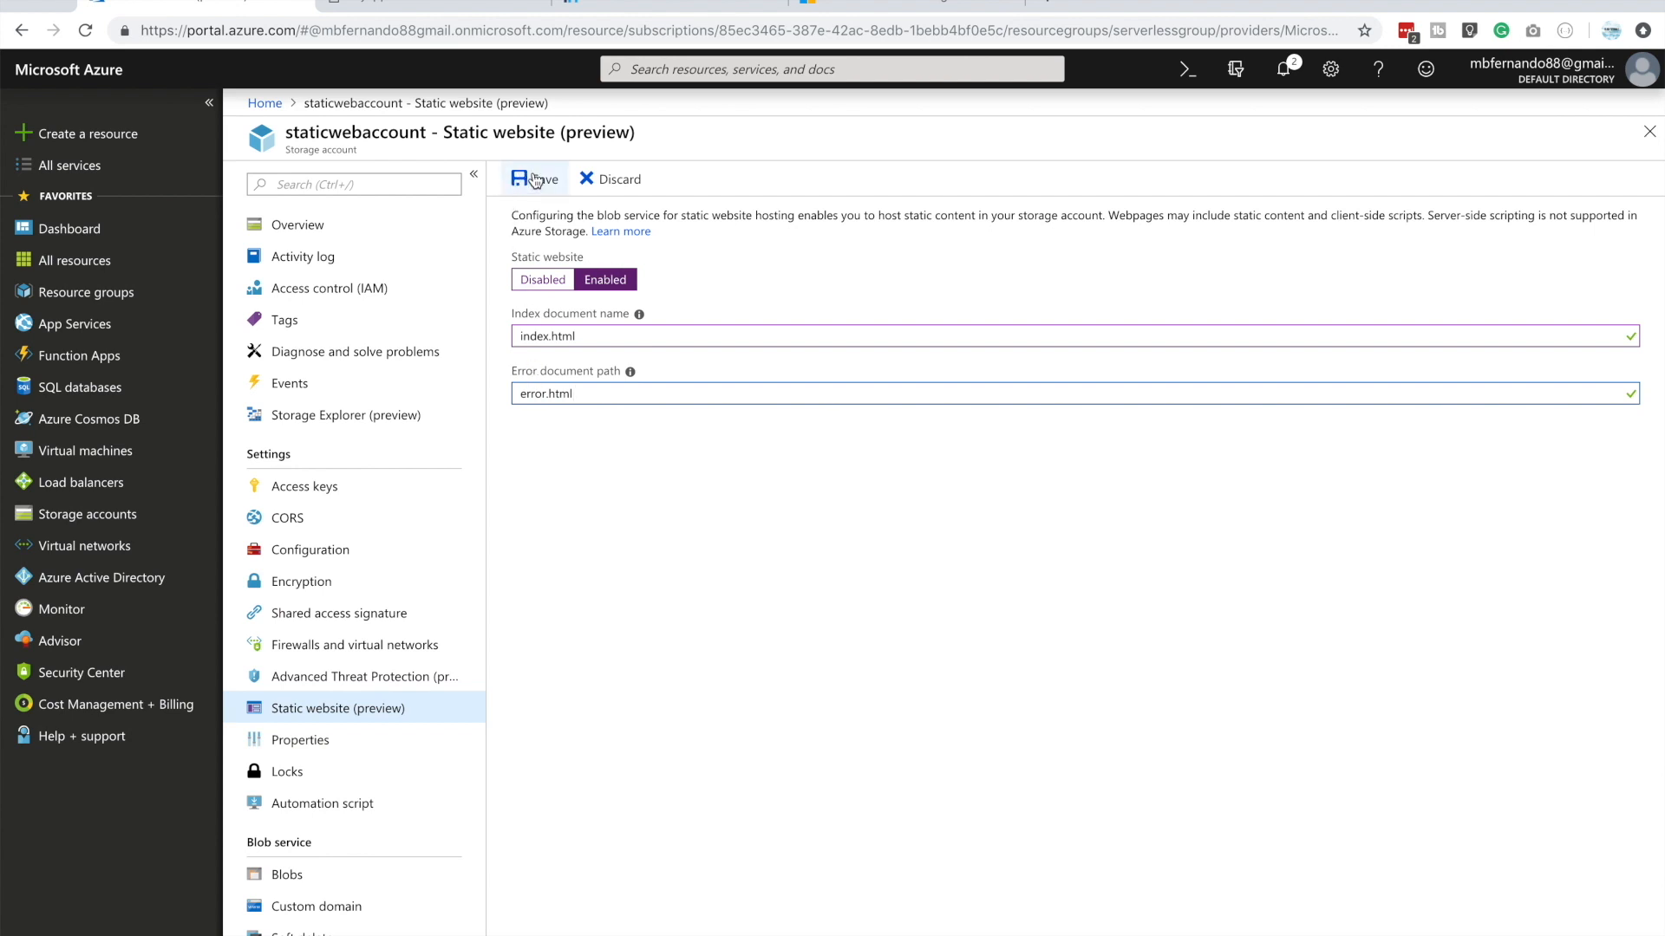
click(535, 180)
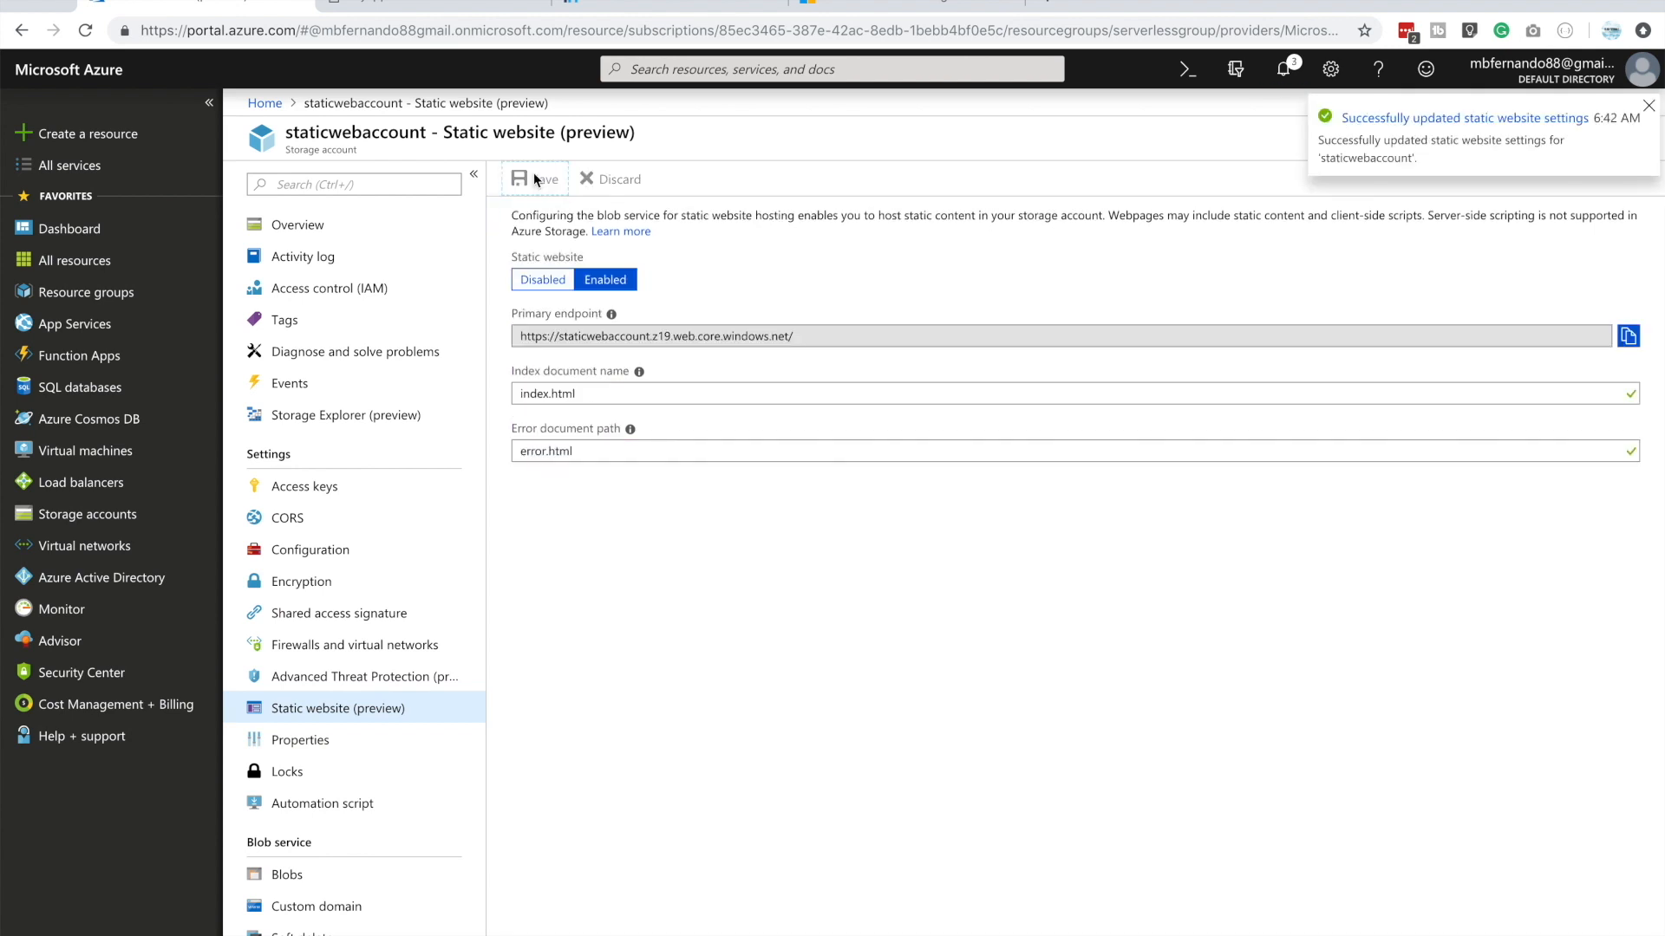
Open Terminal, enlarge its window and change to the Desktop directory
key(super+space)
text(termin)
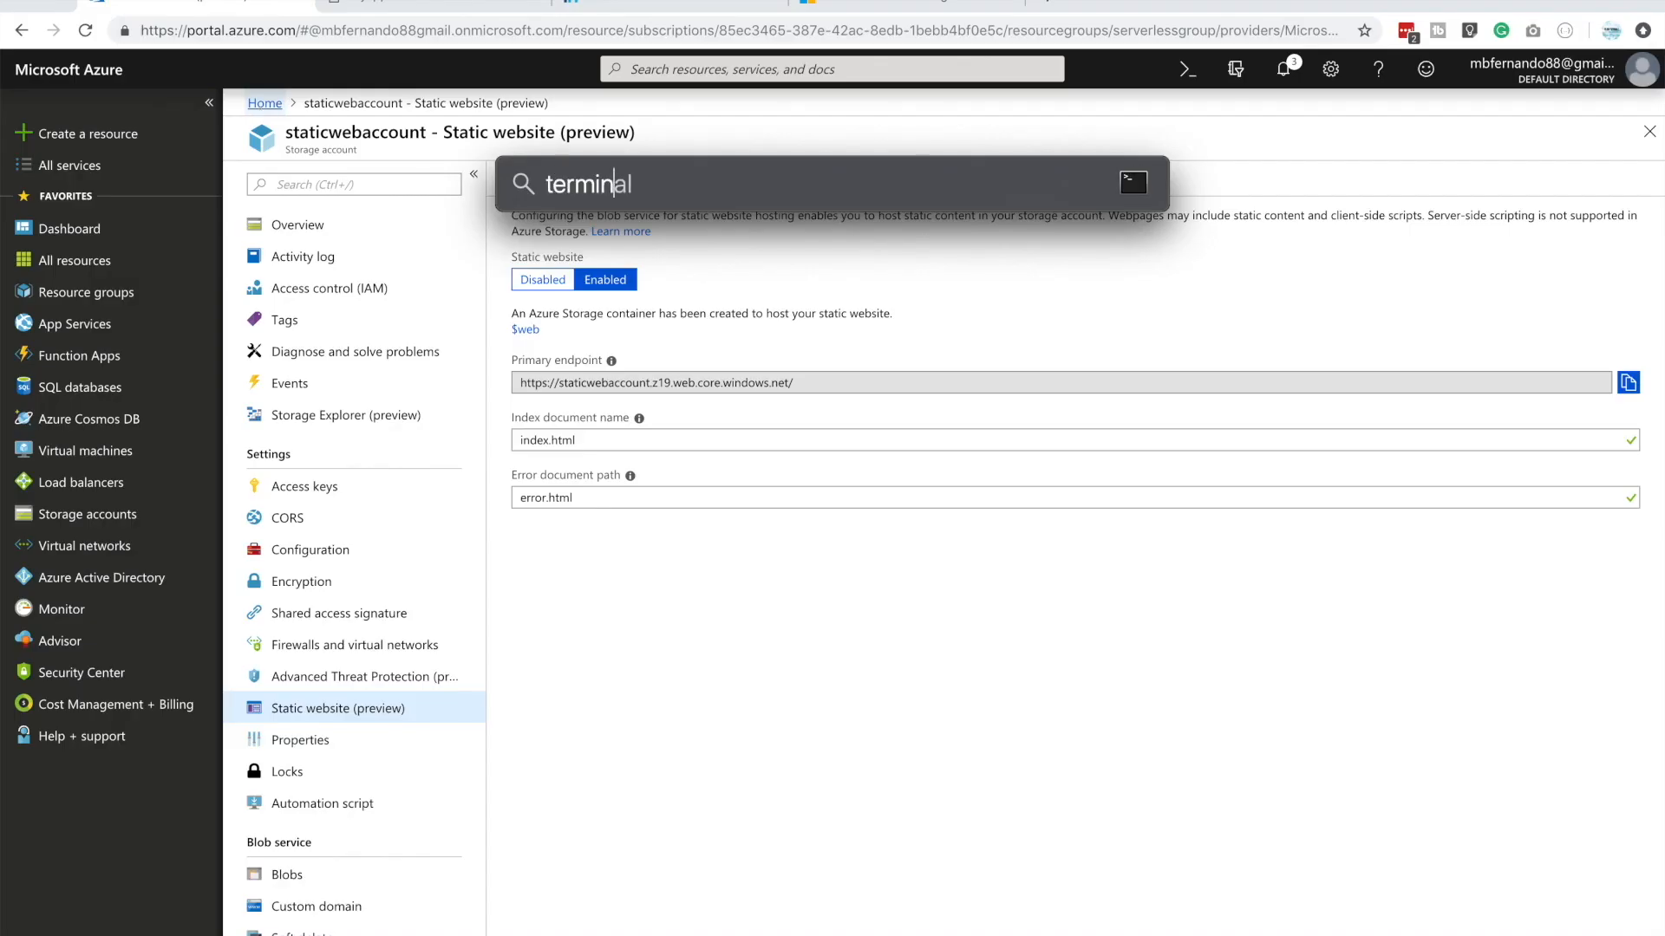
key(Return)
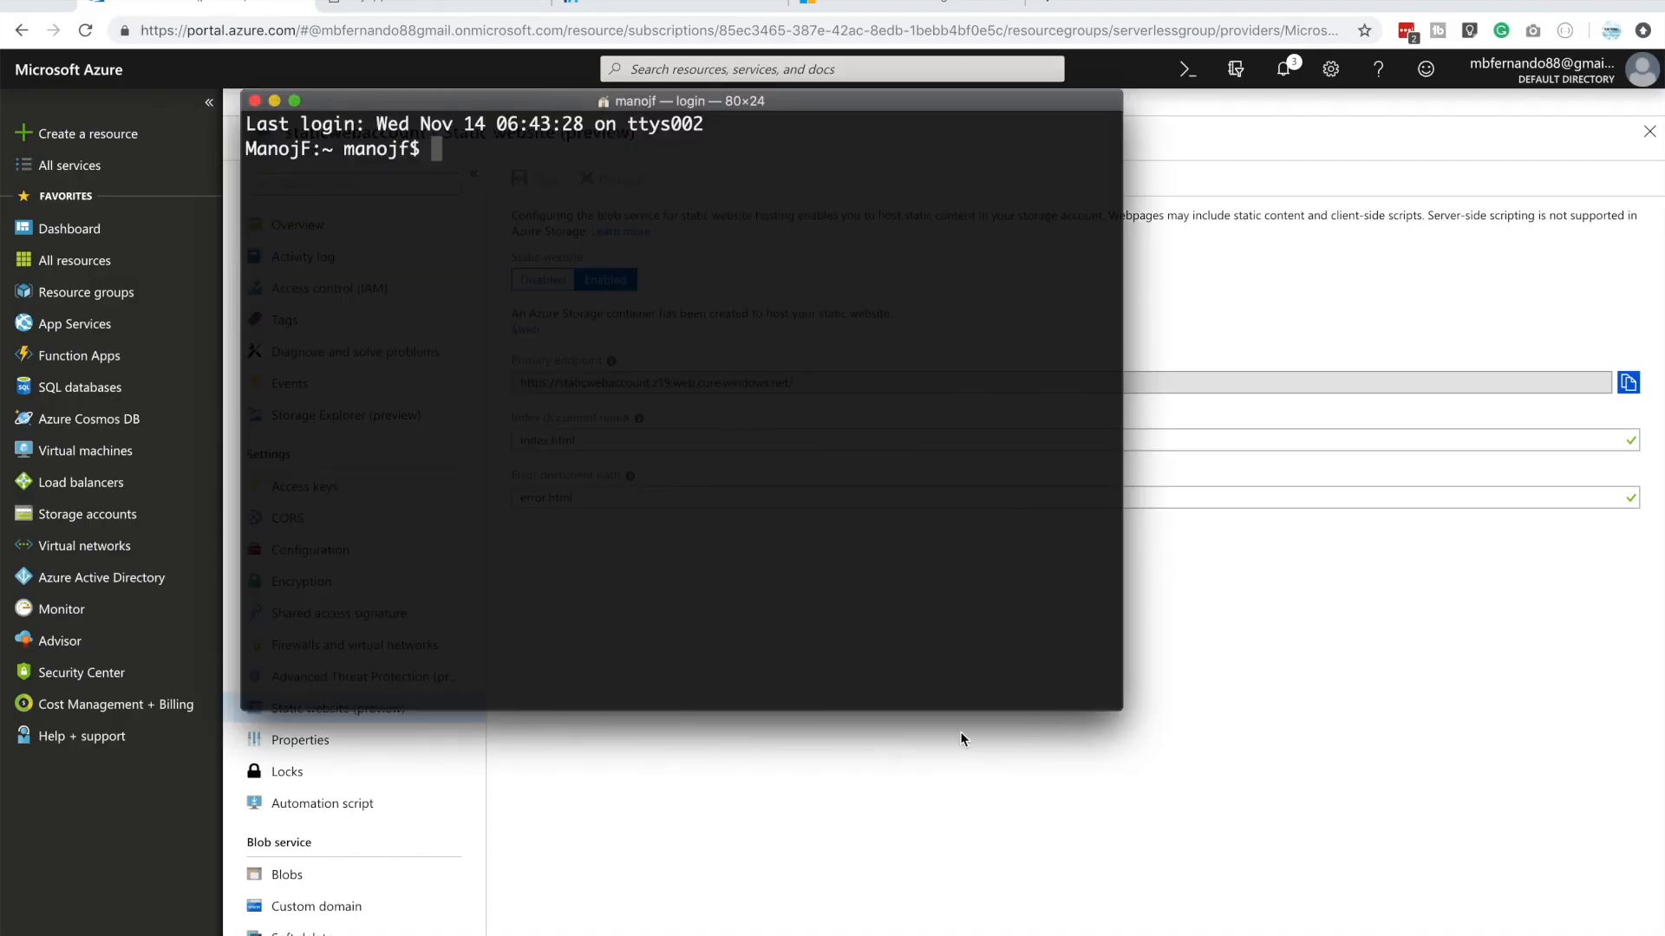
drag(1122, 710, 1537, 908)
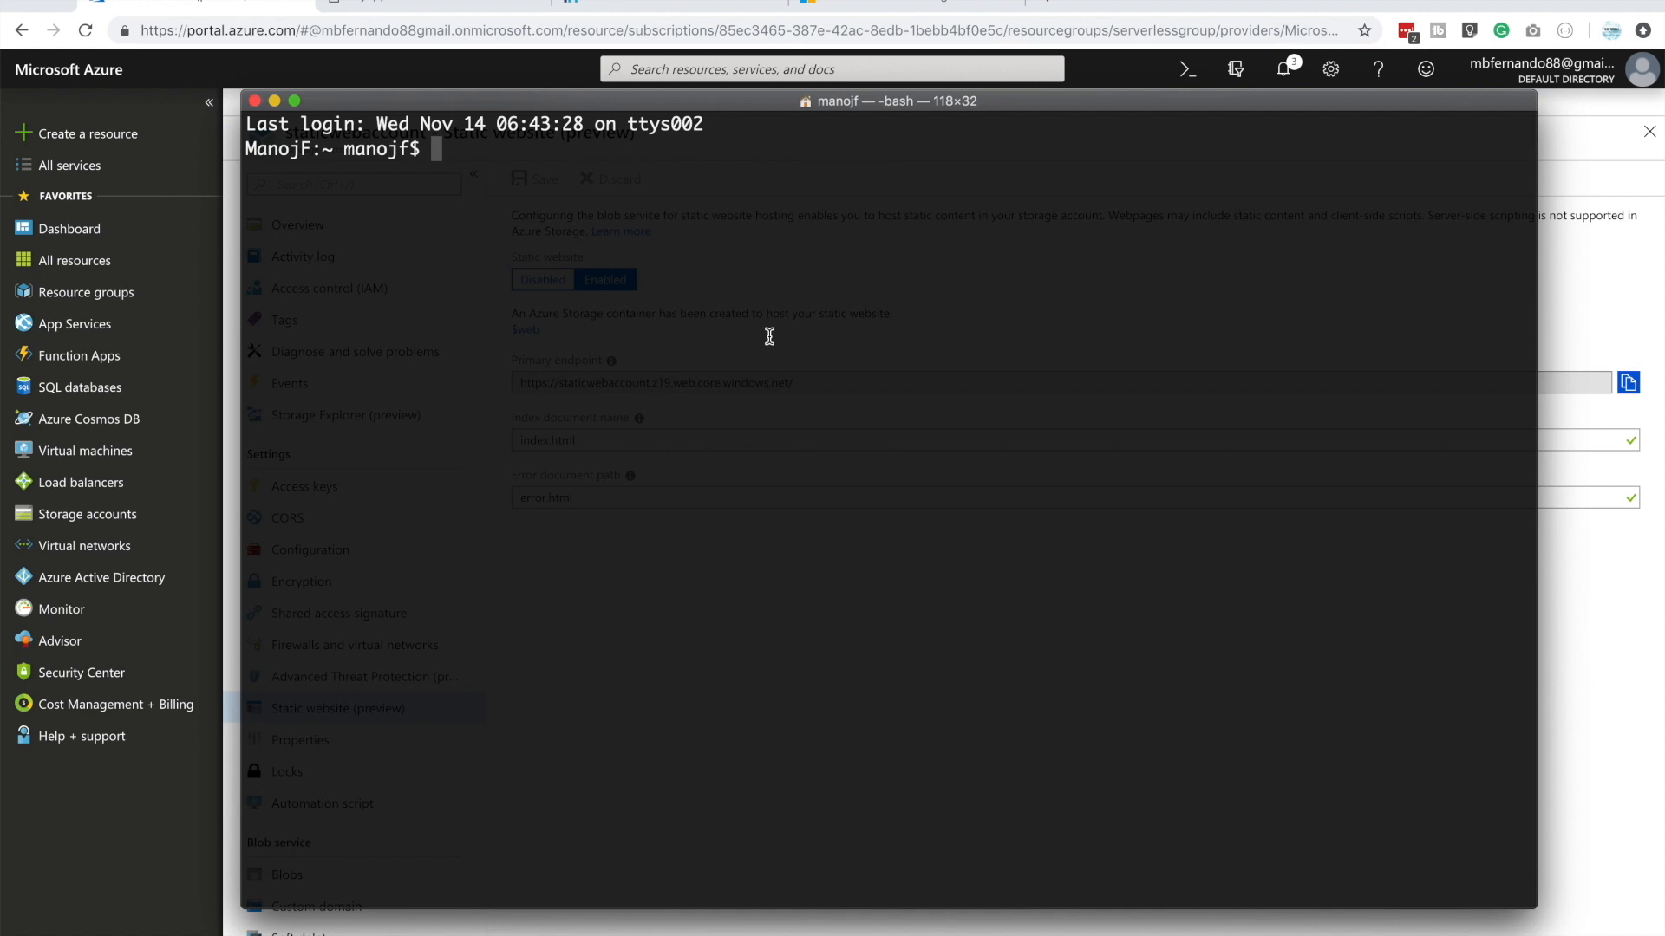
text(cd Desktop/)
key(Return)
Create a directory named myweb on the Desktop and change into it
text(mkdri)
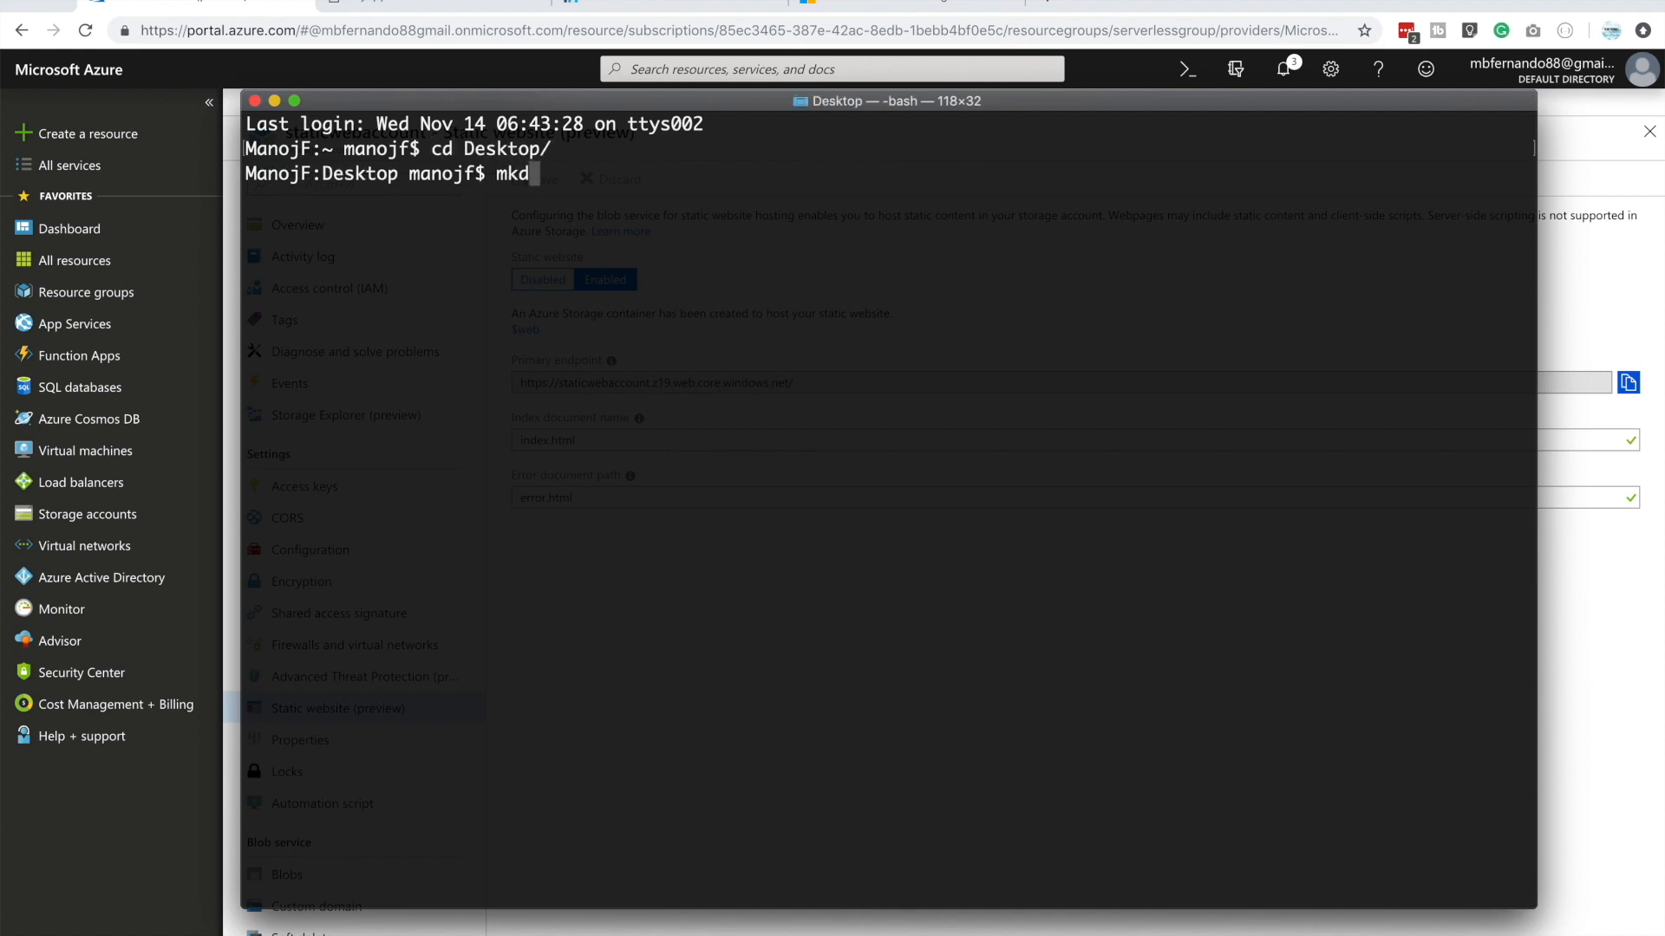
key(BackSpace)
key(BackSpace)
text(ir myweb)
key(Return)
text(cd w)
key(BackSpace)
text(my)
key(Tab)
key(Return)
Open the myweb directory in Visual Studio Code from the terminal with "code ."
text(code )
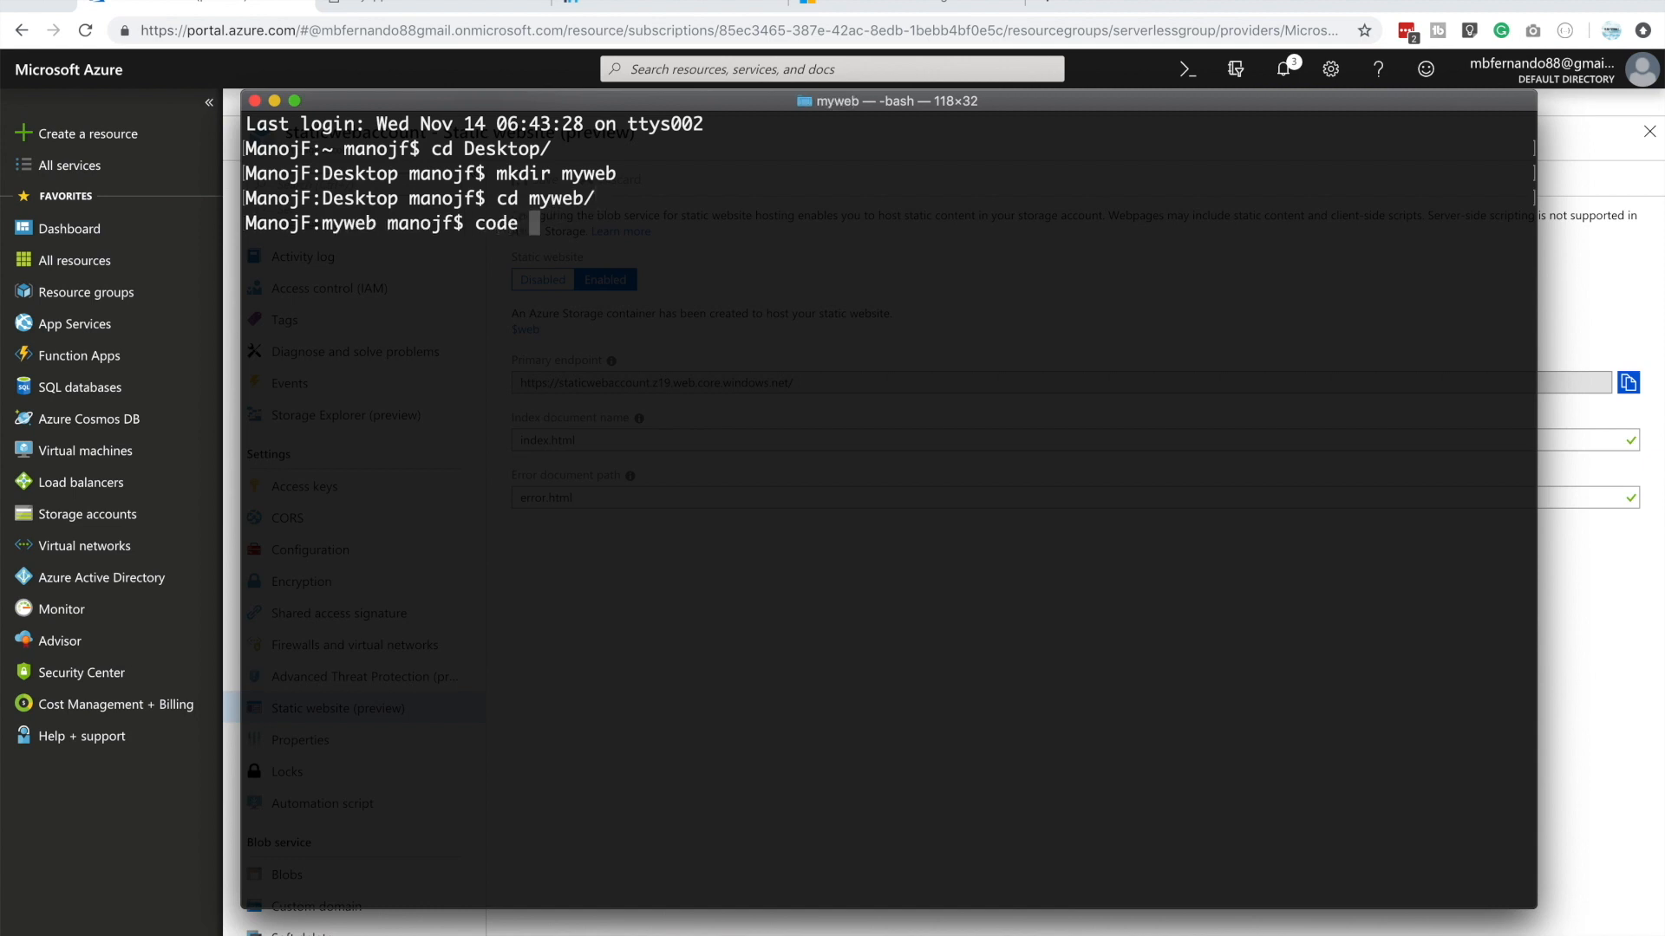
text(.)
key(Return)
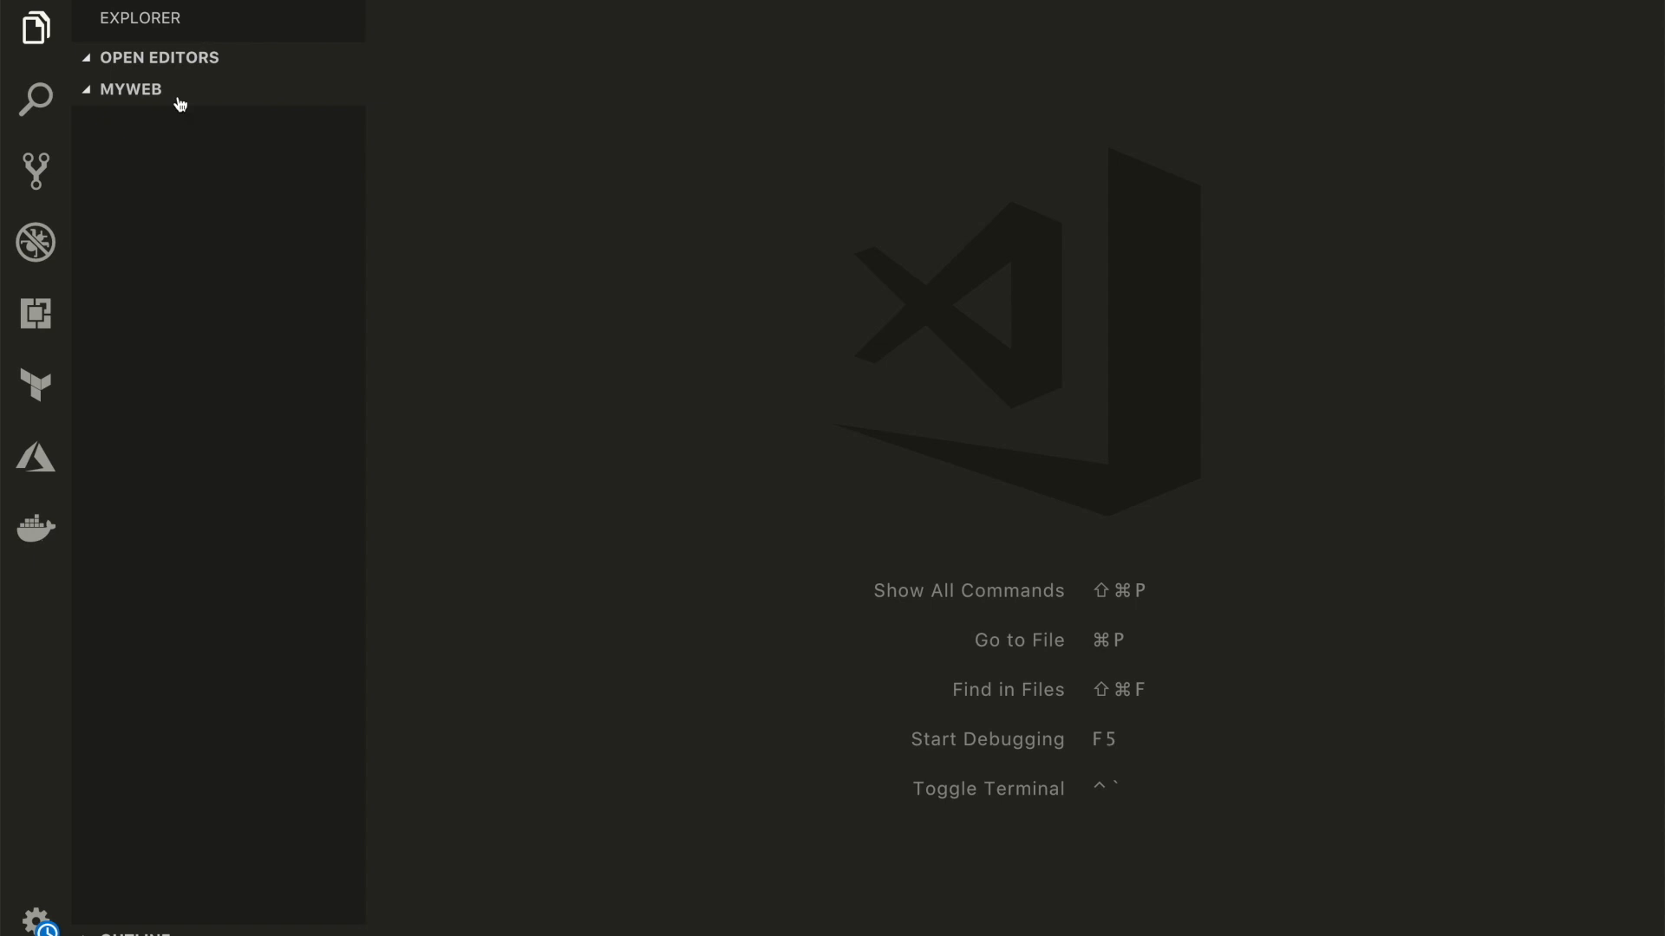
Create two new files, index.html and error.html, in the myweb folder
mouse_move(160, 197)
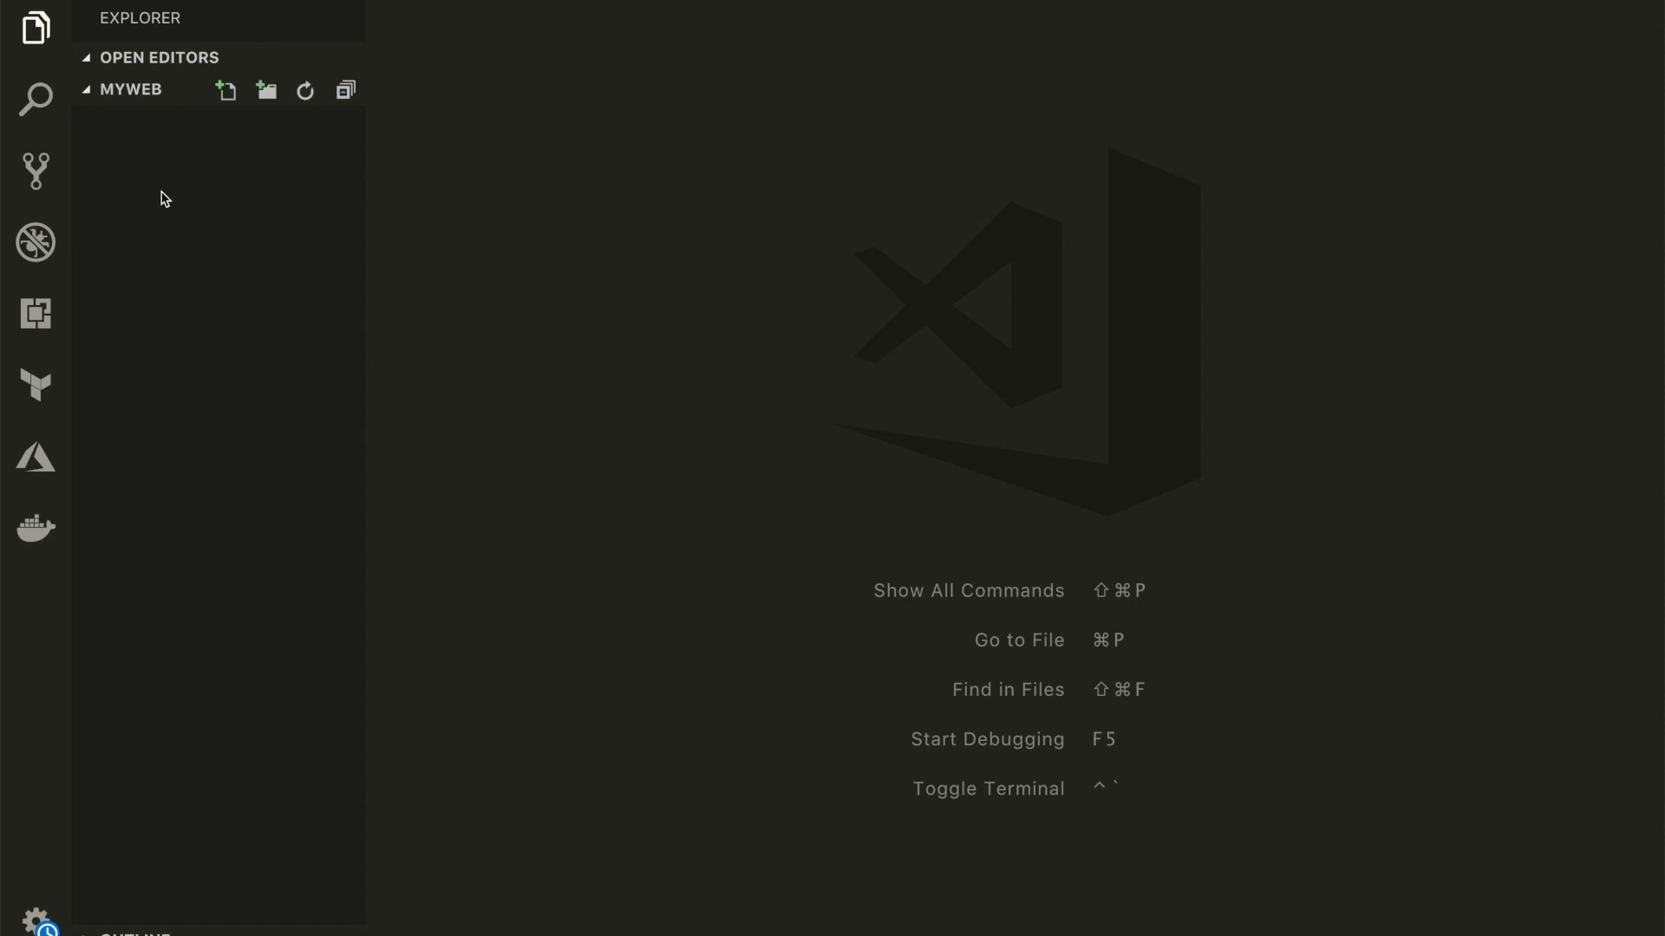
click(226, 92)
text(index.)
text(html)
key(Return)
click(227, 121)
text(error.html)
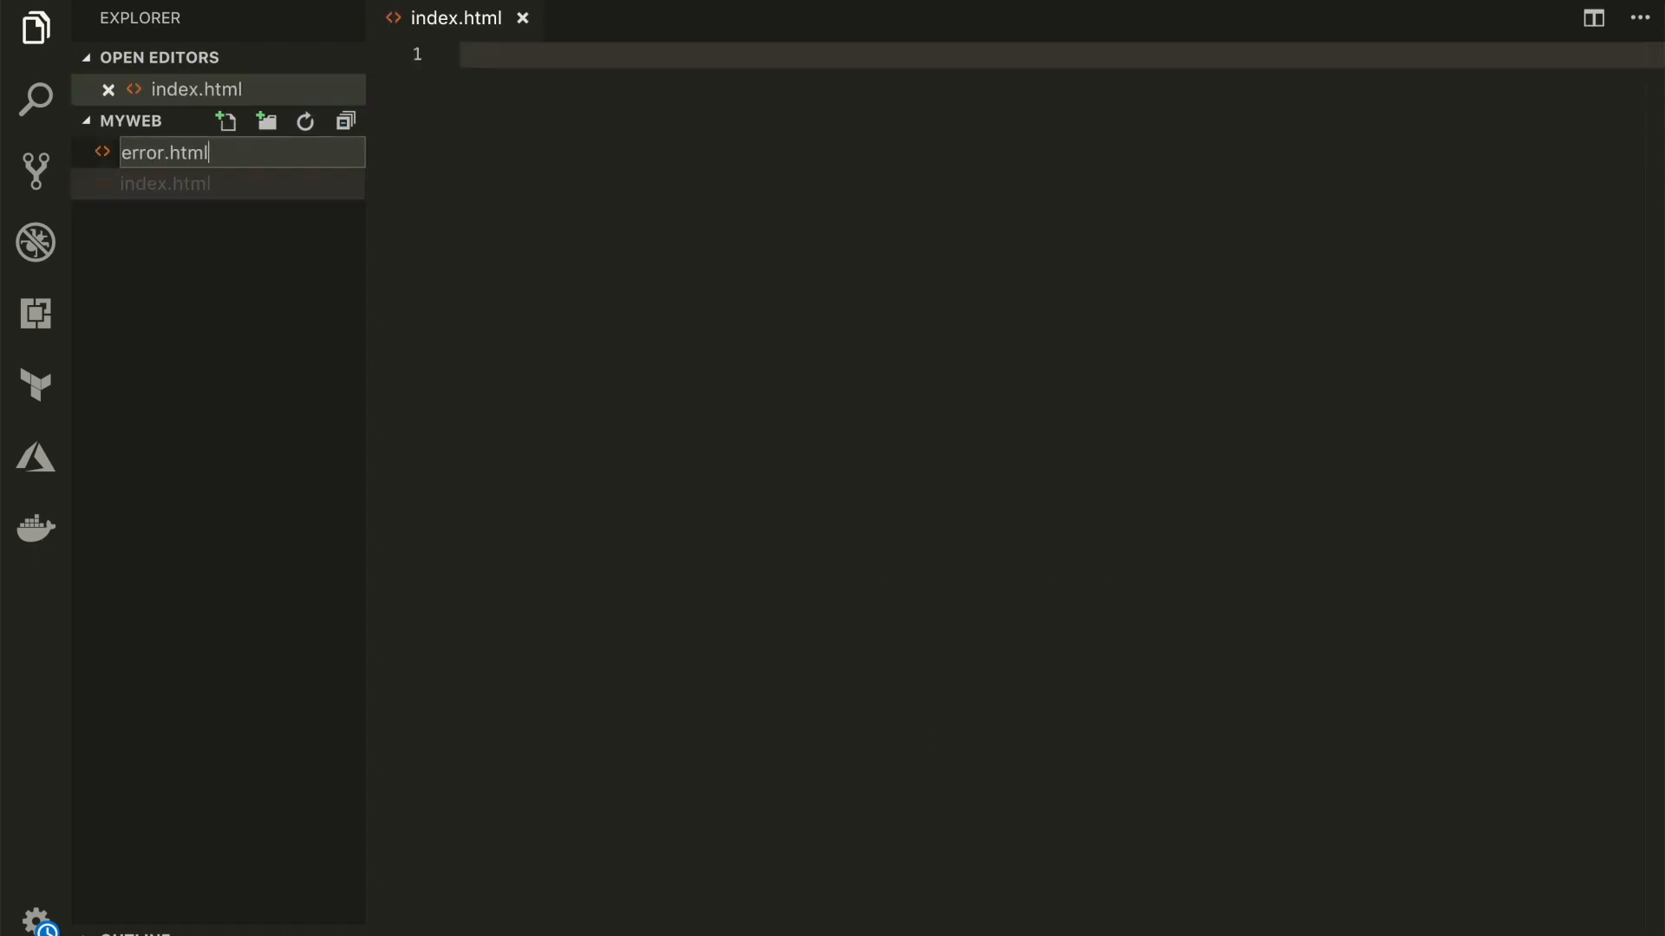
key(Return)
Open index.html and insert the HTML boilerplate with the Emmet abbreviation "!"
click(208, 213)
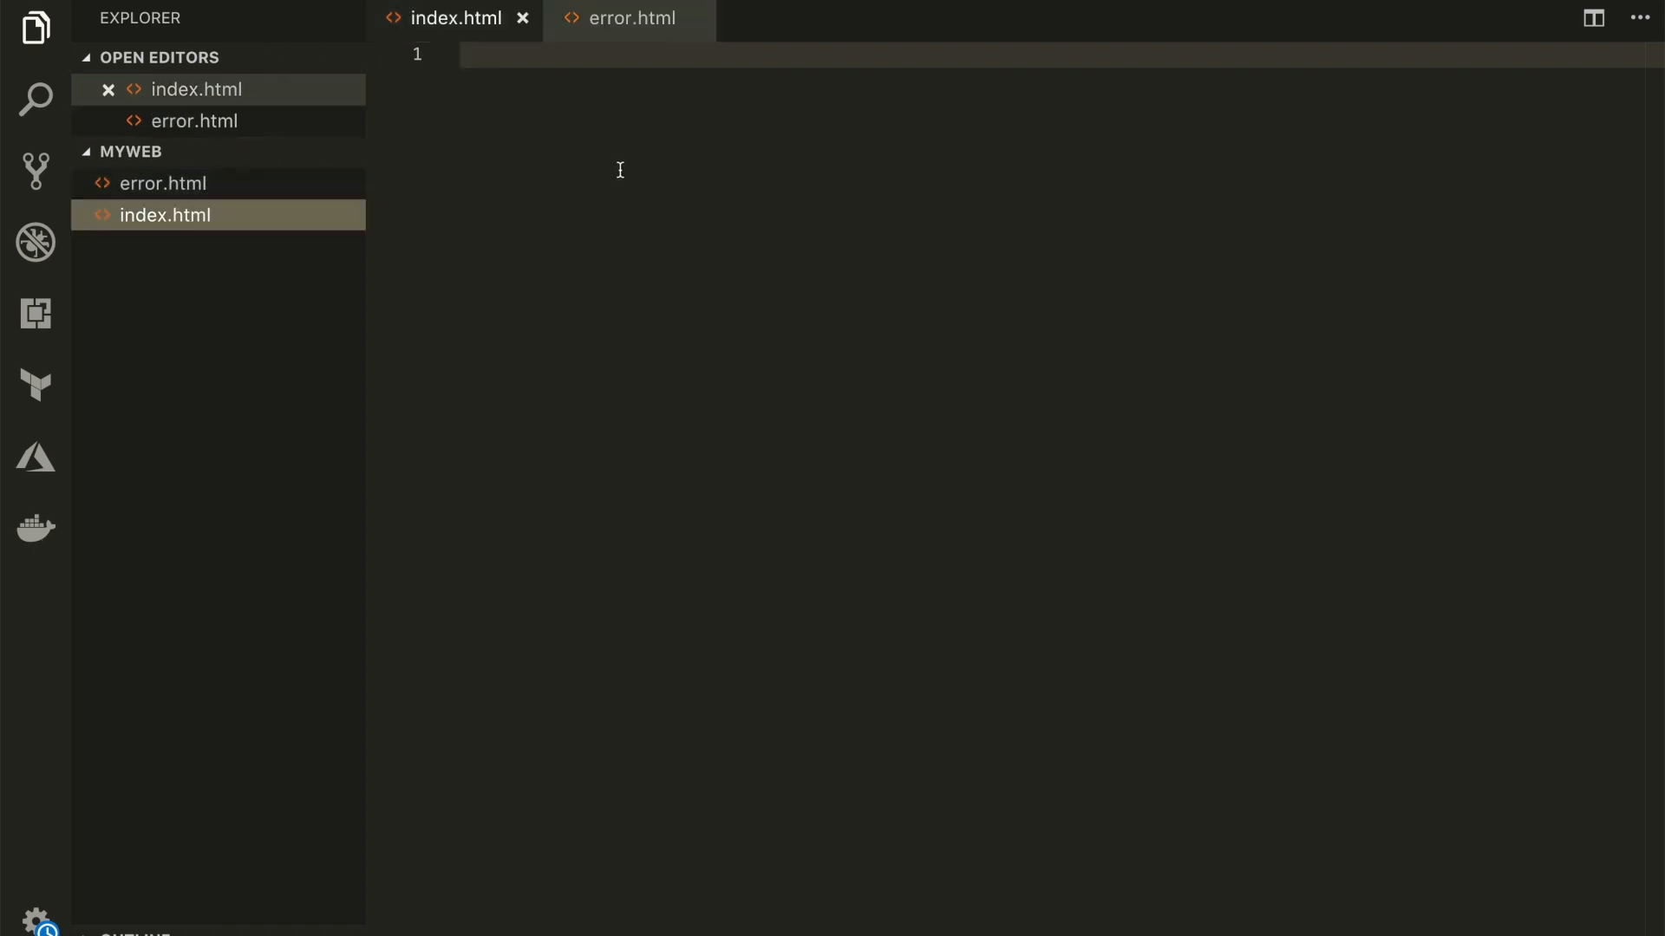
click(576, 124)
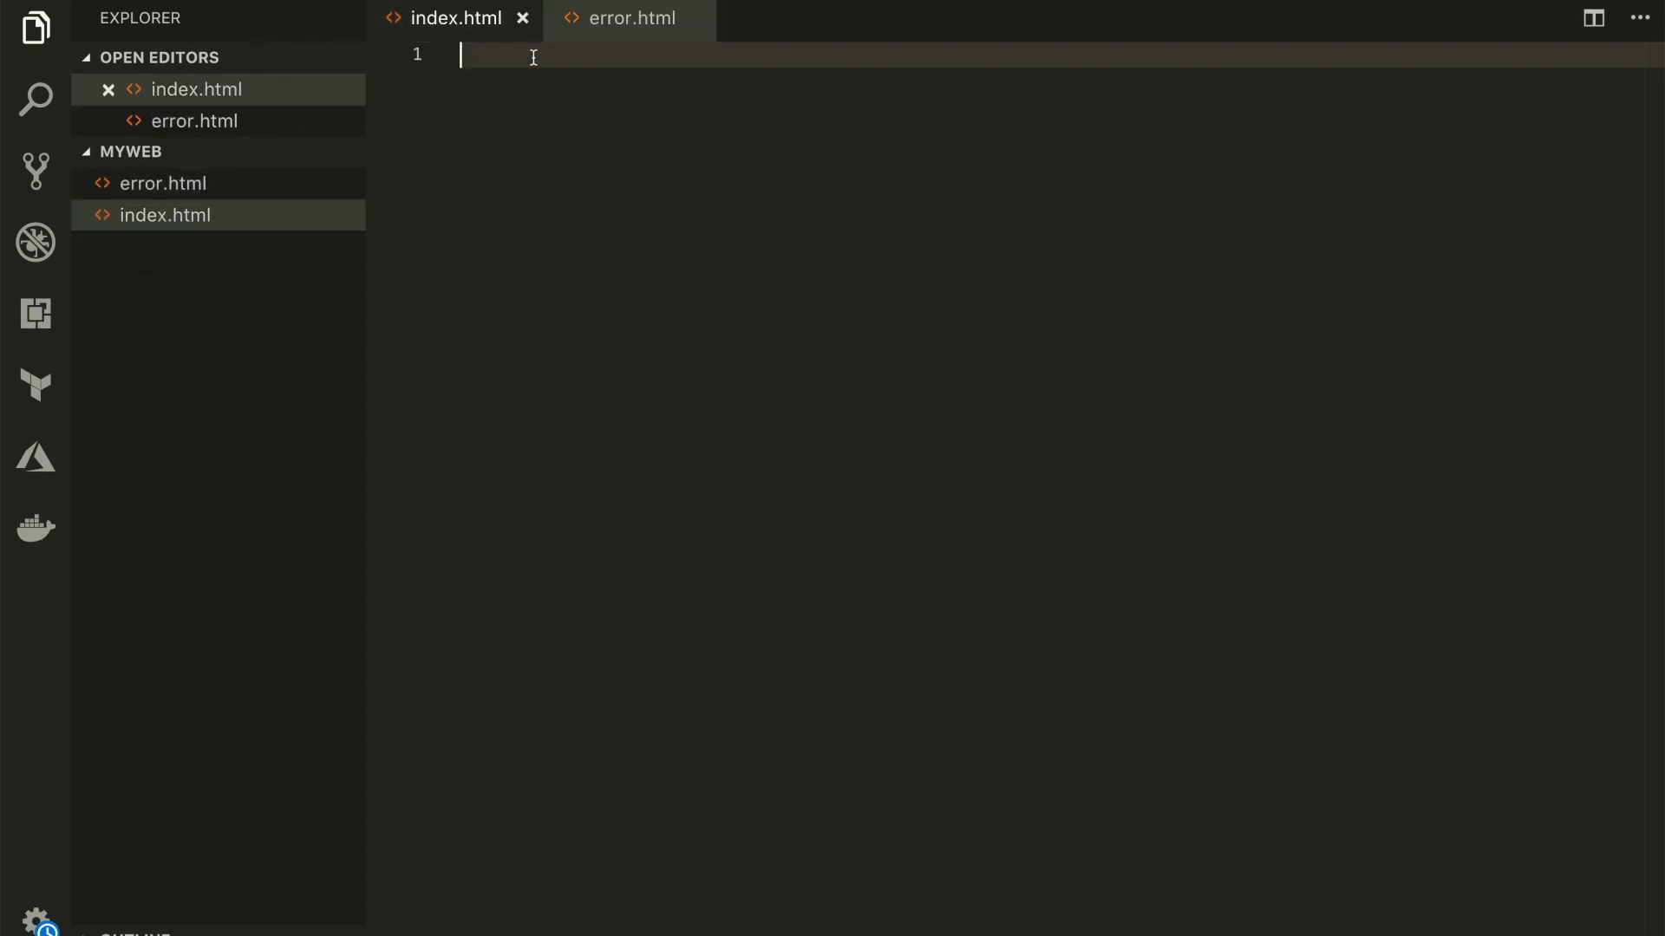
text(!)
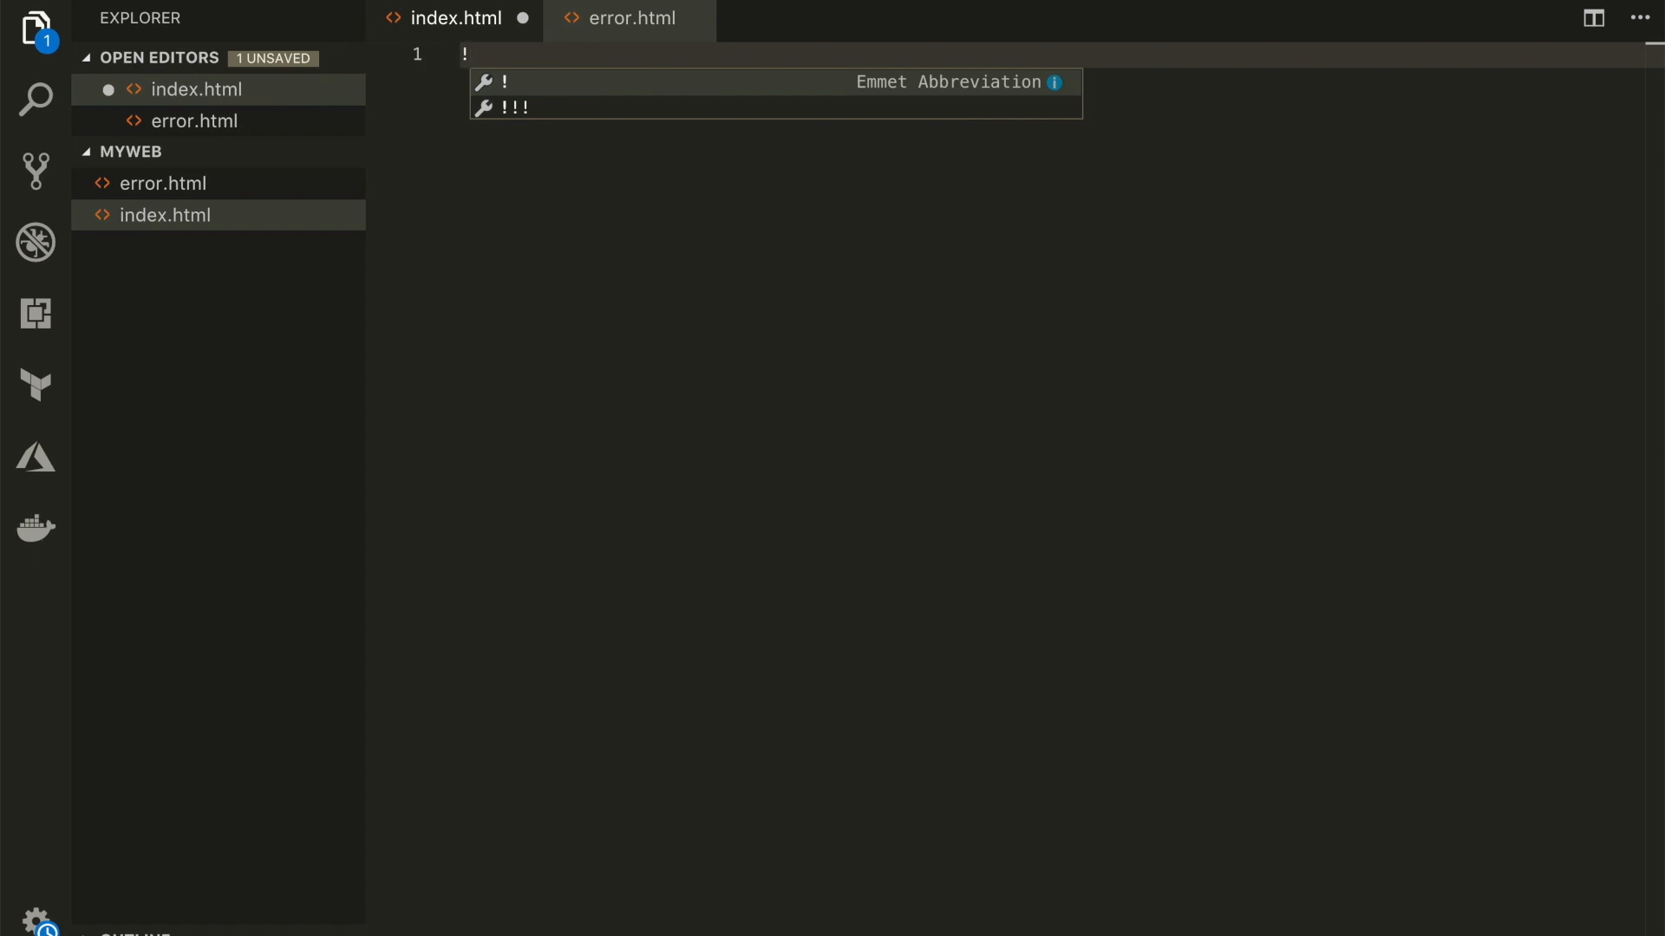
click(509, 86)
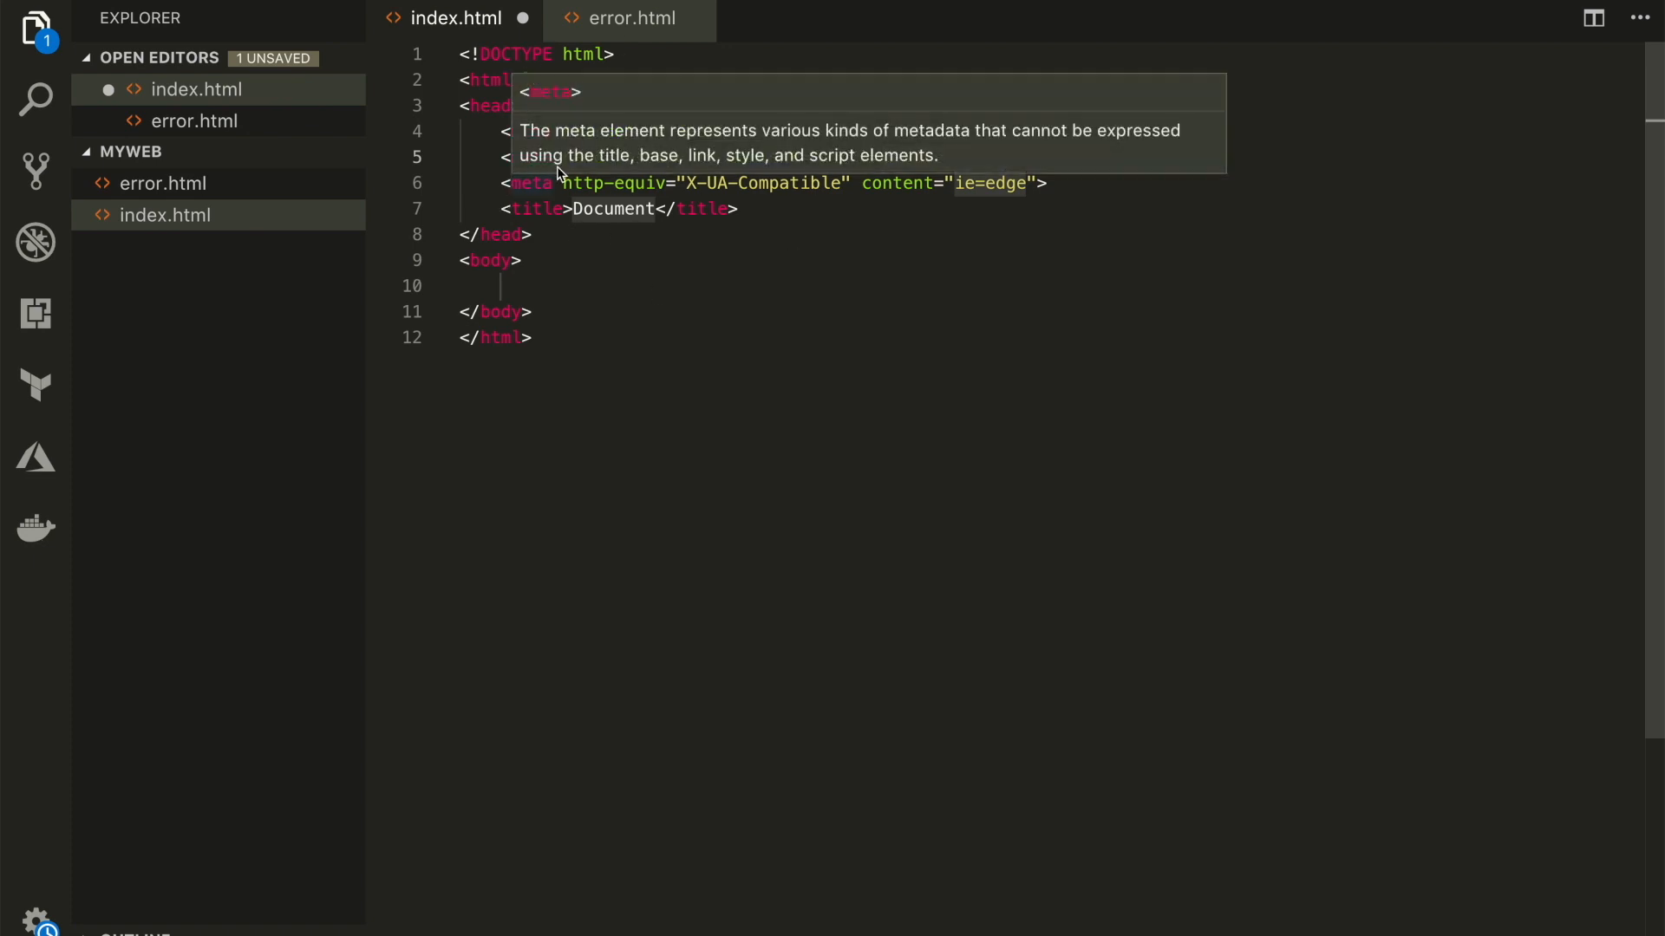
Replace the page title in index.html with "My Awesome Site"
double_click(621, 214)
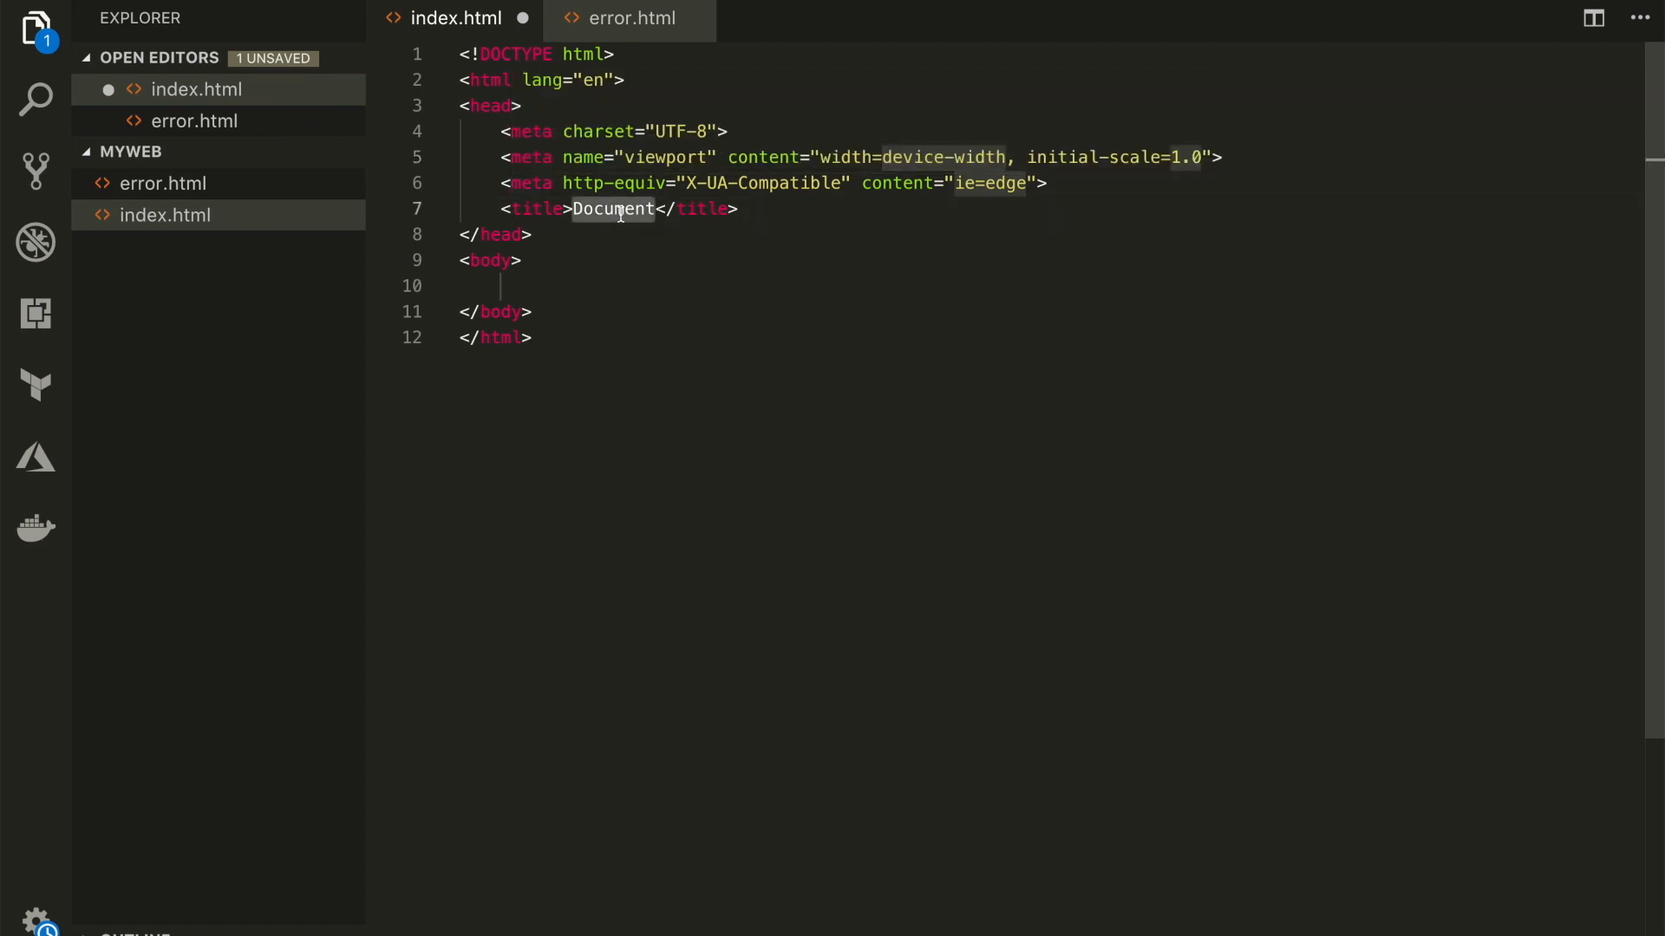
text(My )
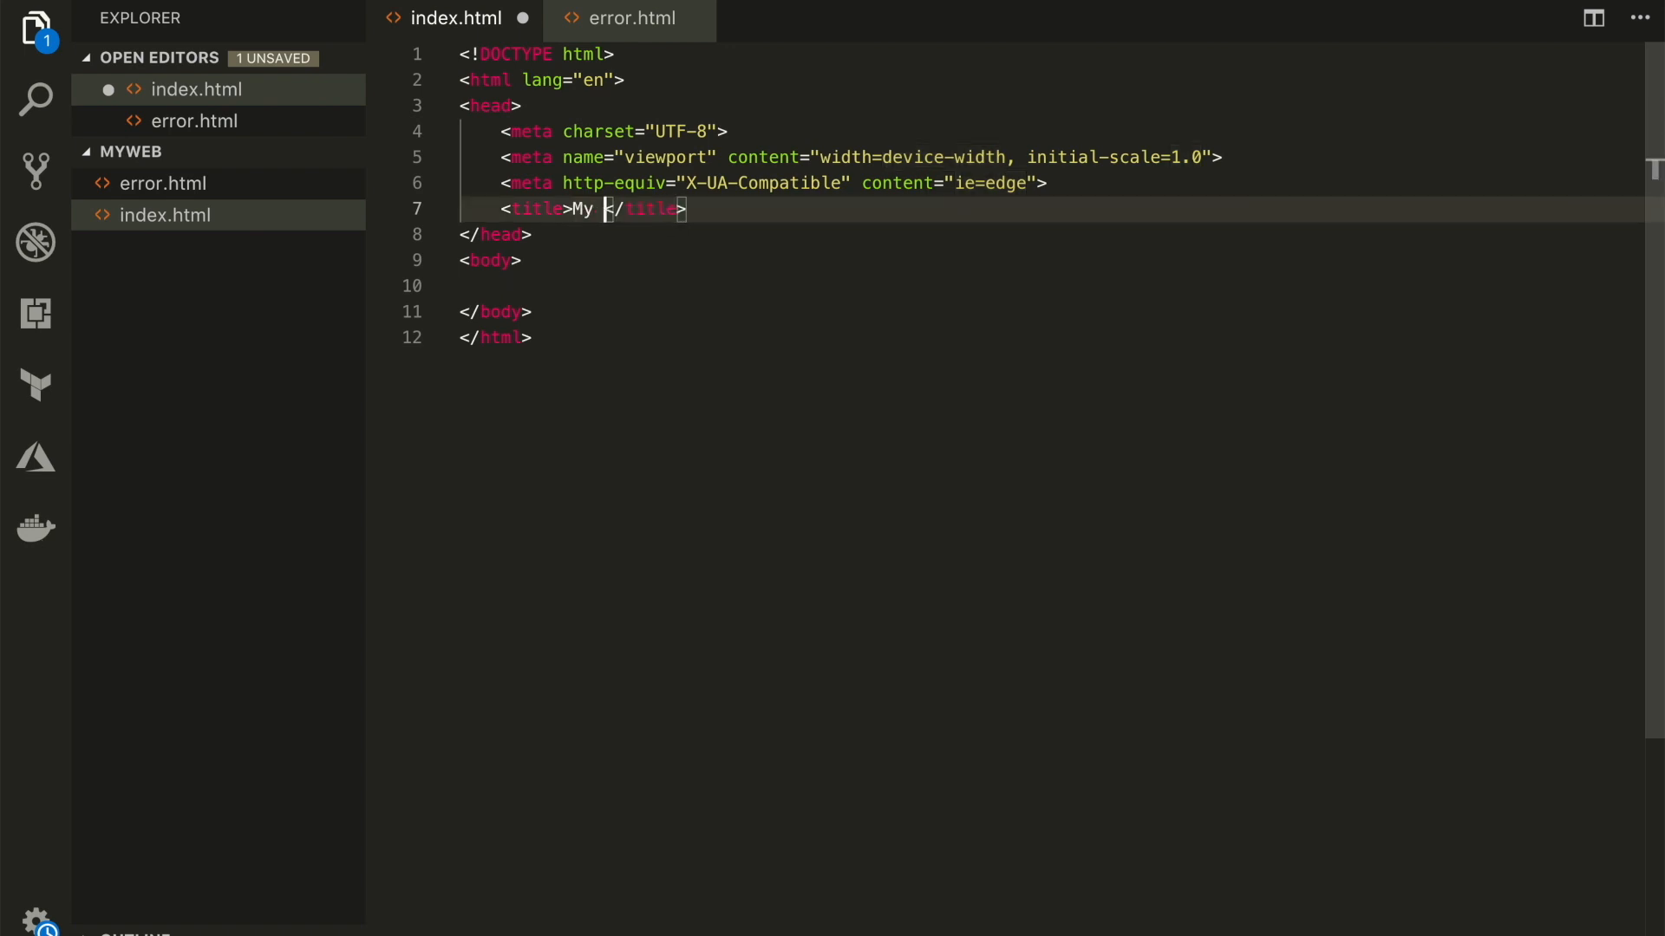
text(Site)
key(BackSpace)
key(BackSpace)
key(BackSpace)
key(BackSpace)
text(Awesio)
key(BackSpace)
key(BackSpace)
text(ome Site)
Add an h2 heading reading "Hello World!" inside the body of index.html and save the file
click(549, 275)
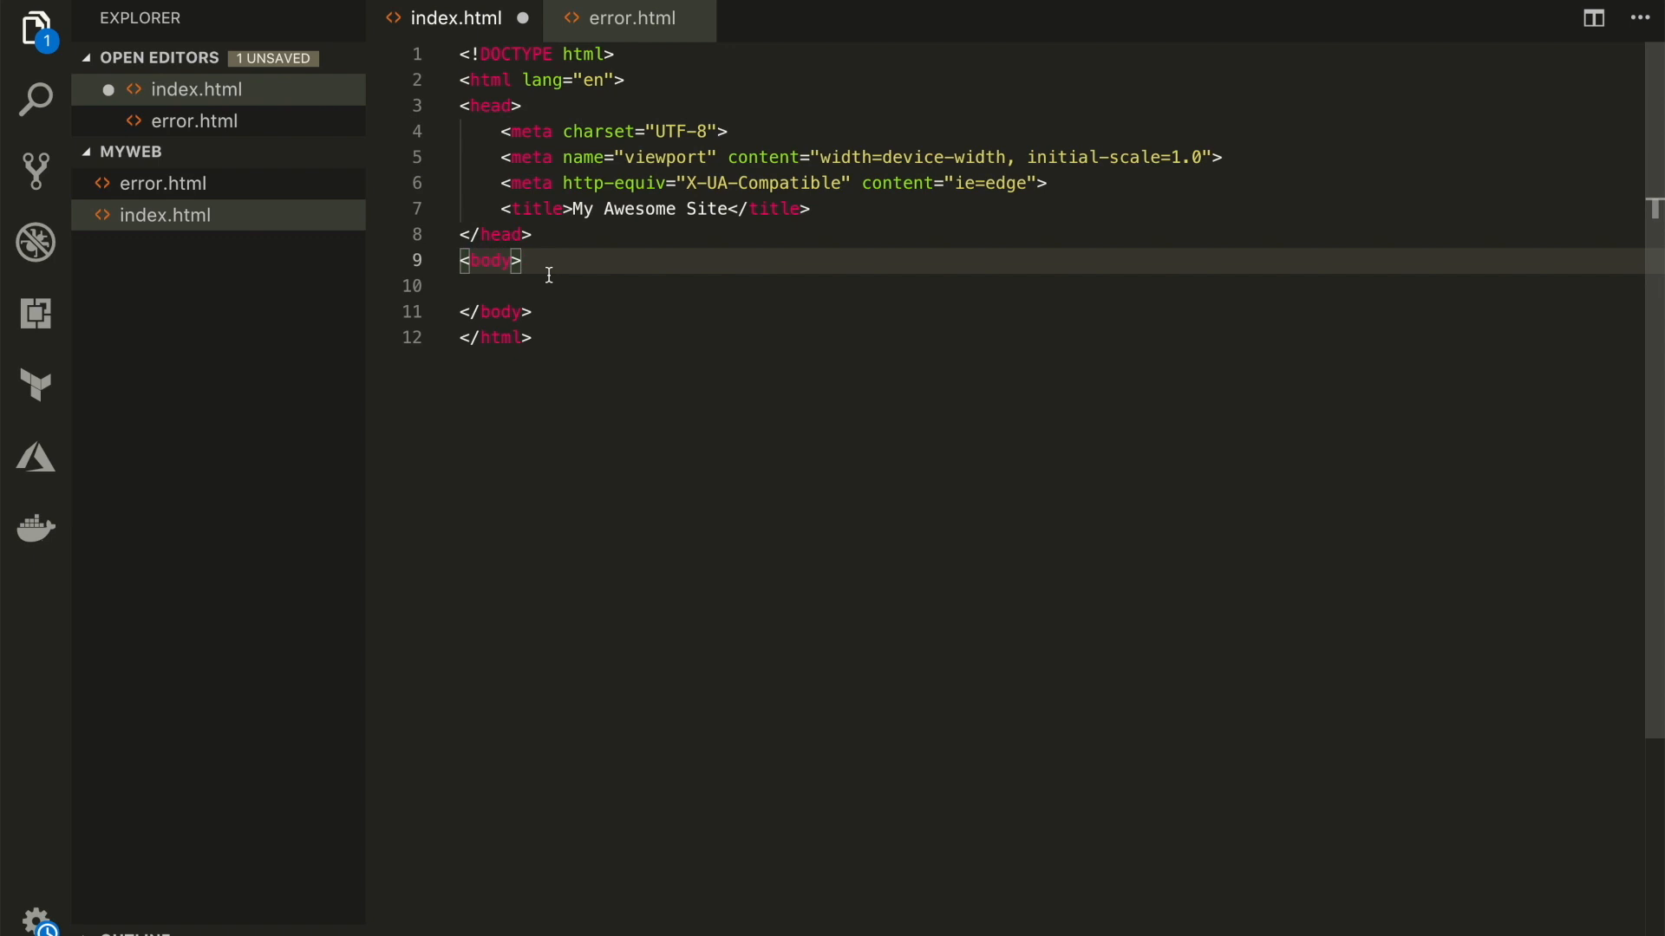
key(Return)
text(h2)
key(Tab)
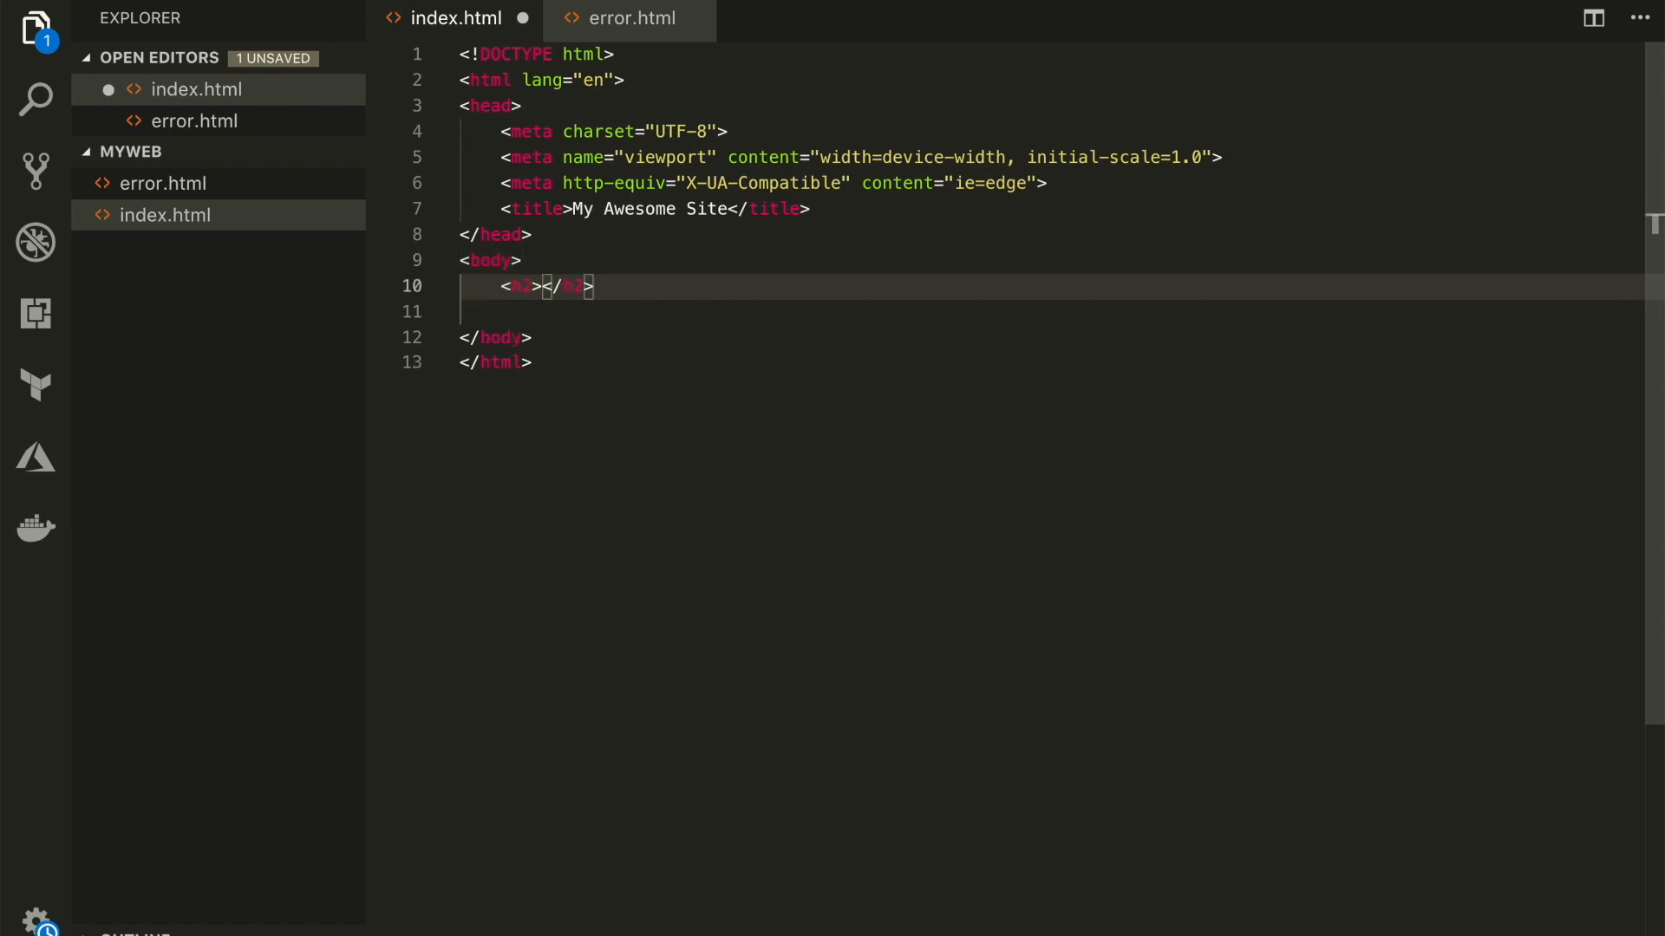
text(Hello Worl)
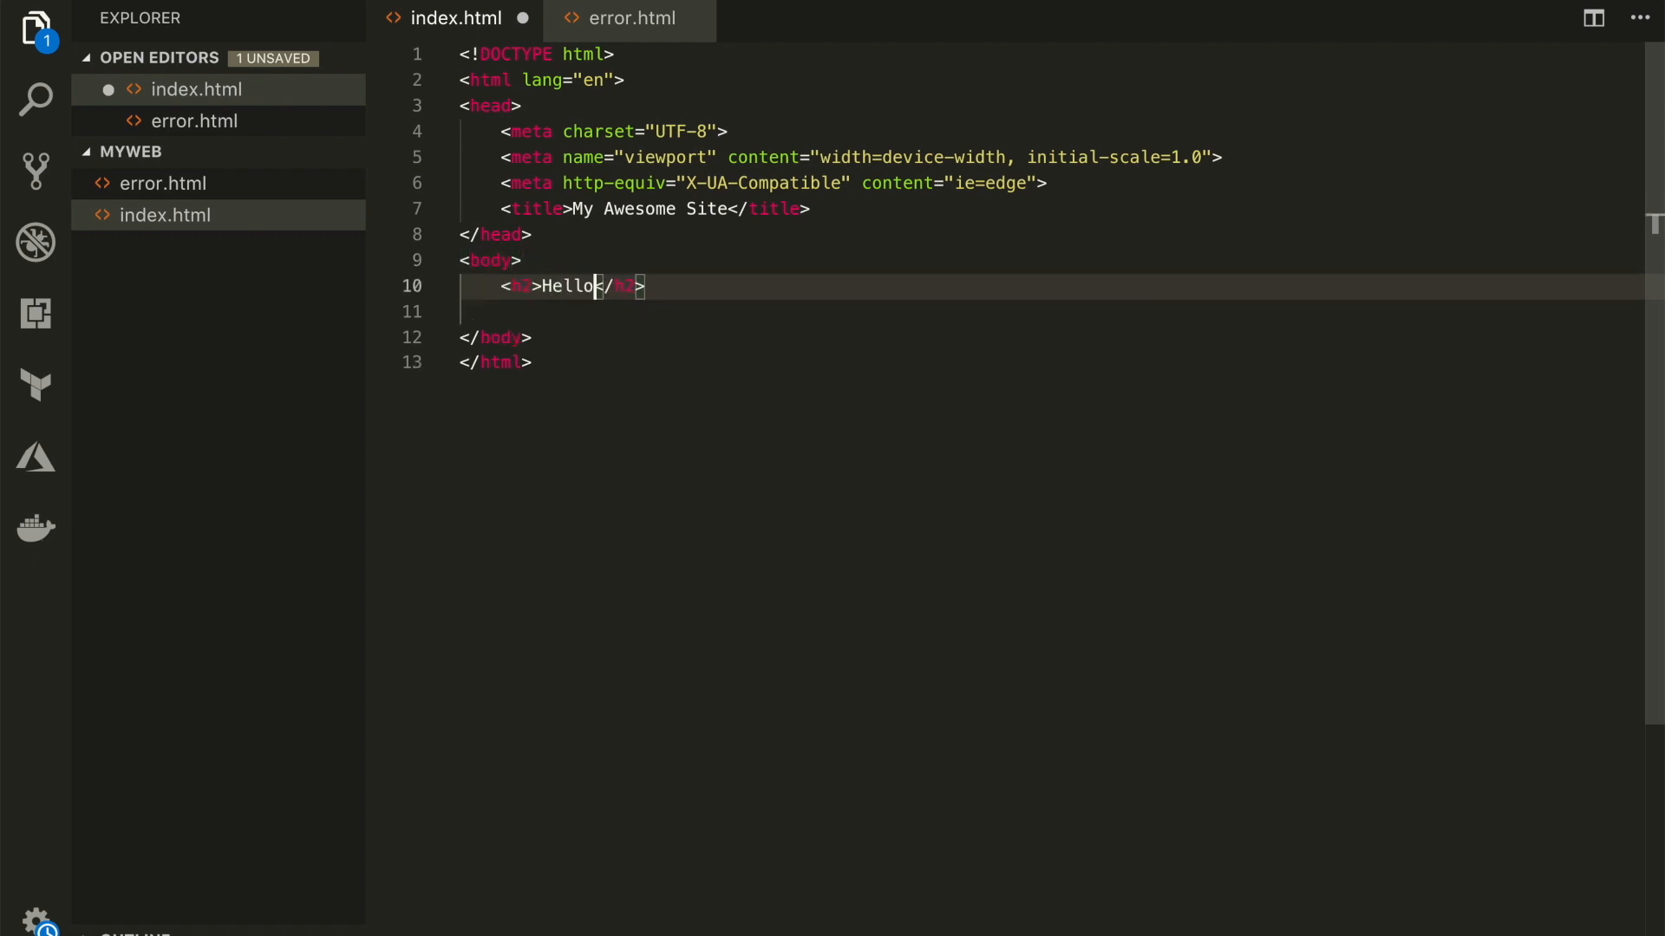
text(d)
key(ctrl+s)
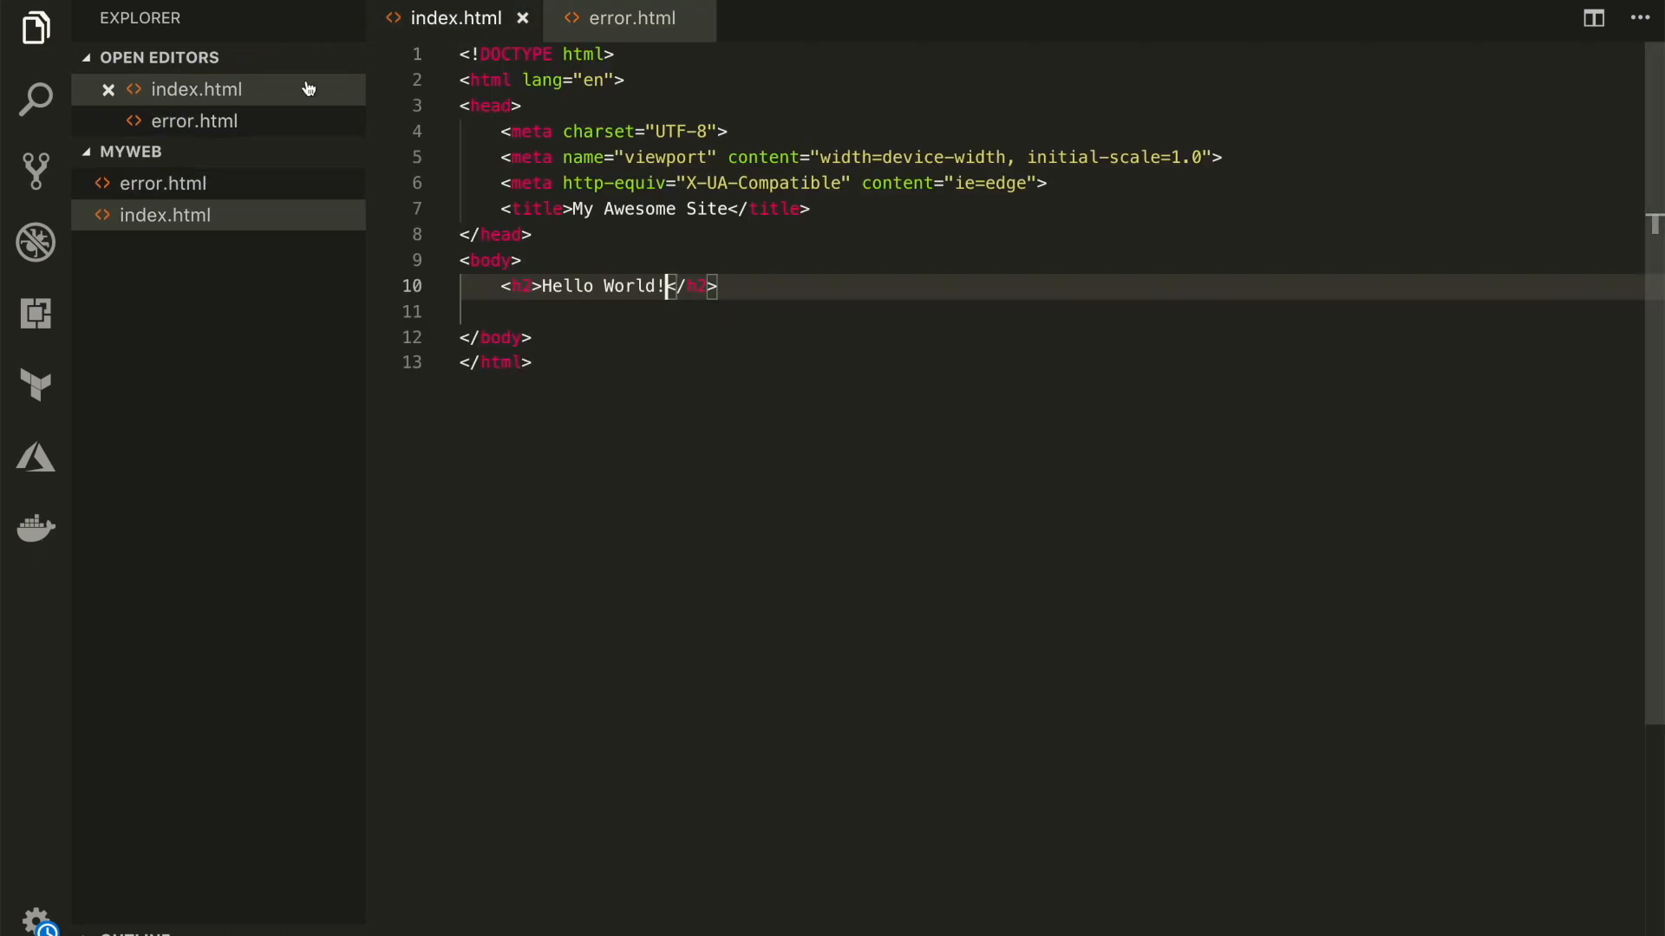
Open error.html, insert the HTML boilerplate with the Emmet abbreviation "!" and set the title to "Error"
click(164, 183)
text(!)
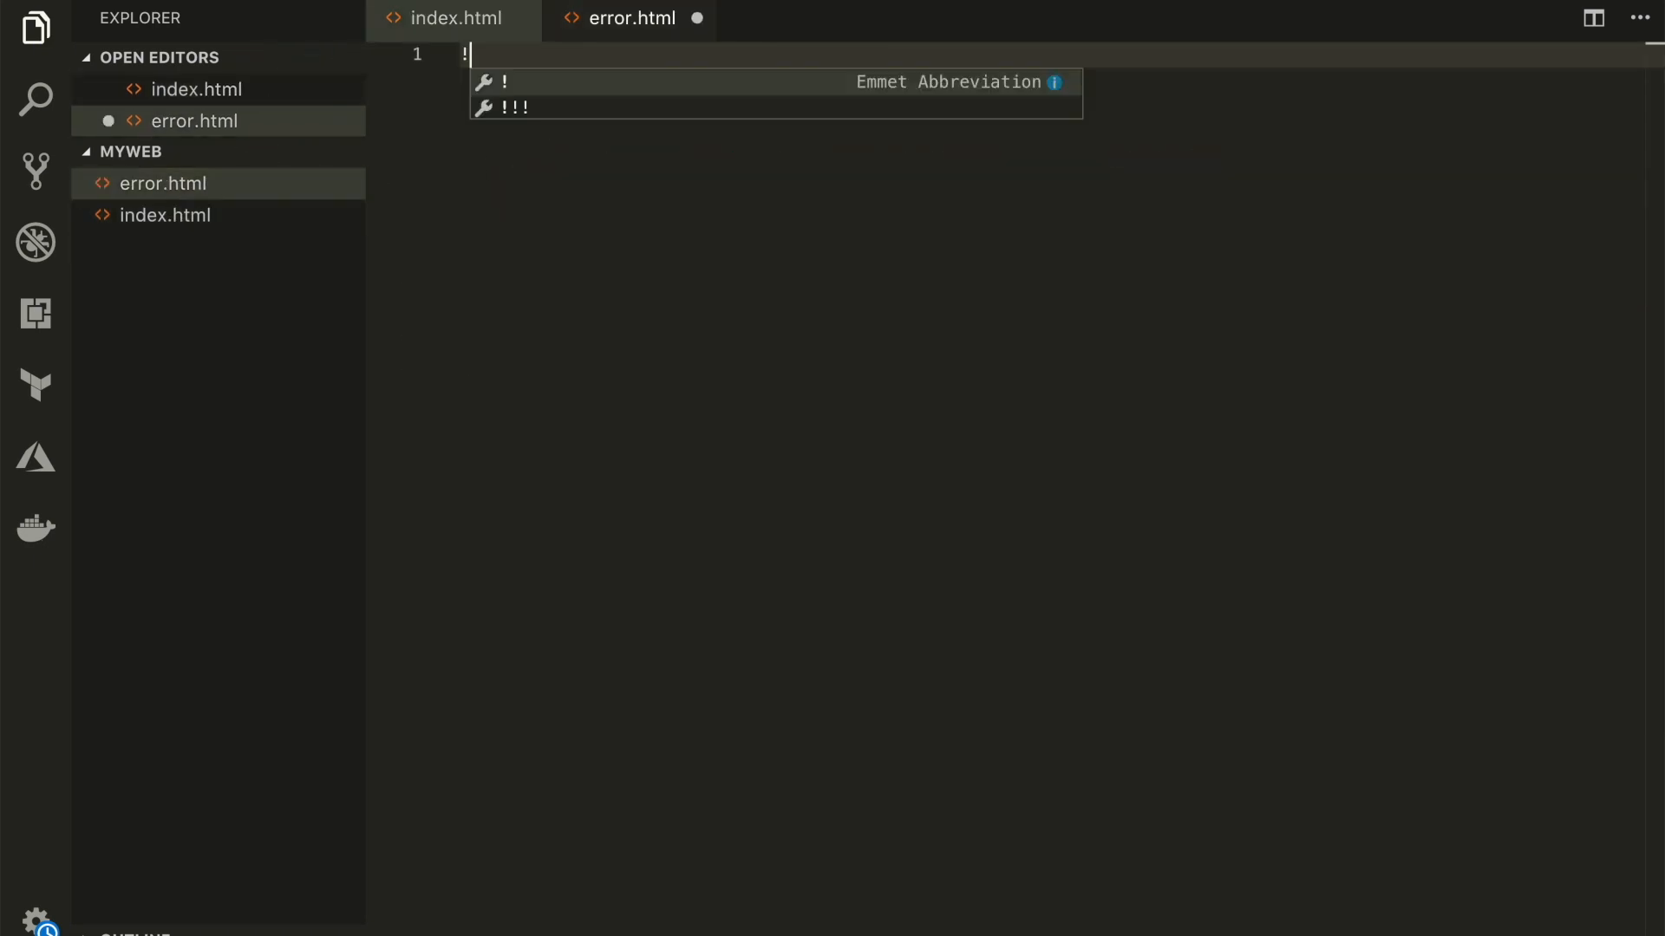
click(519, 84)
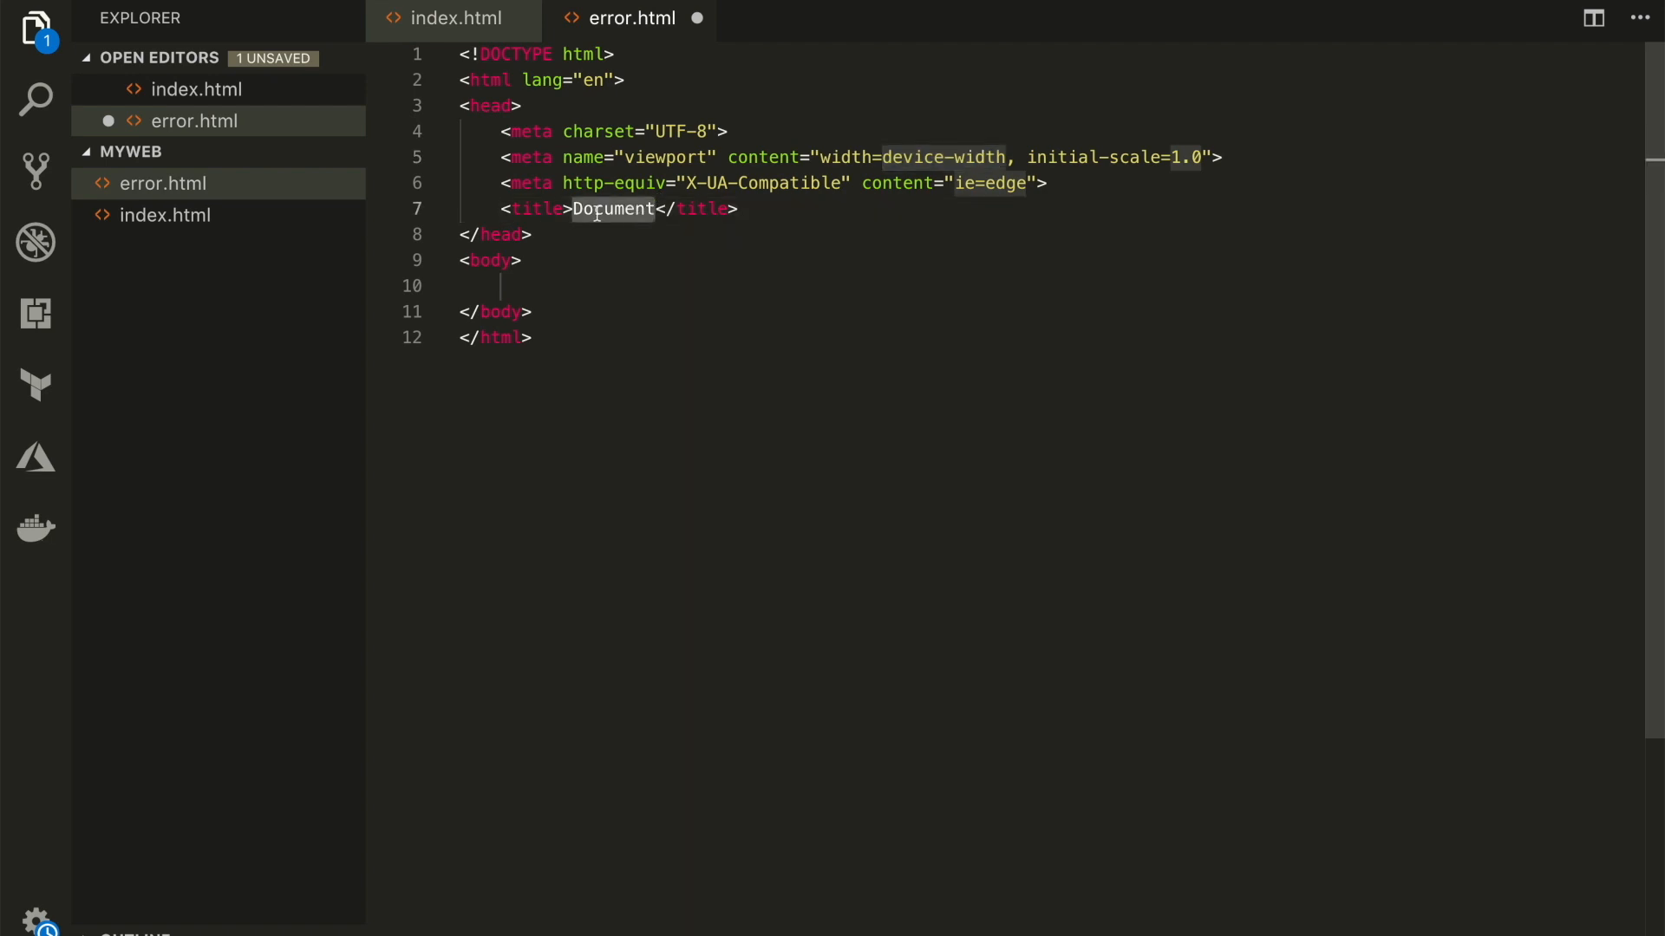
text(Error)
Add an h2 heading reading "Something is wrong!" to the body of error.html and save the file
click(528, 287)
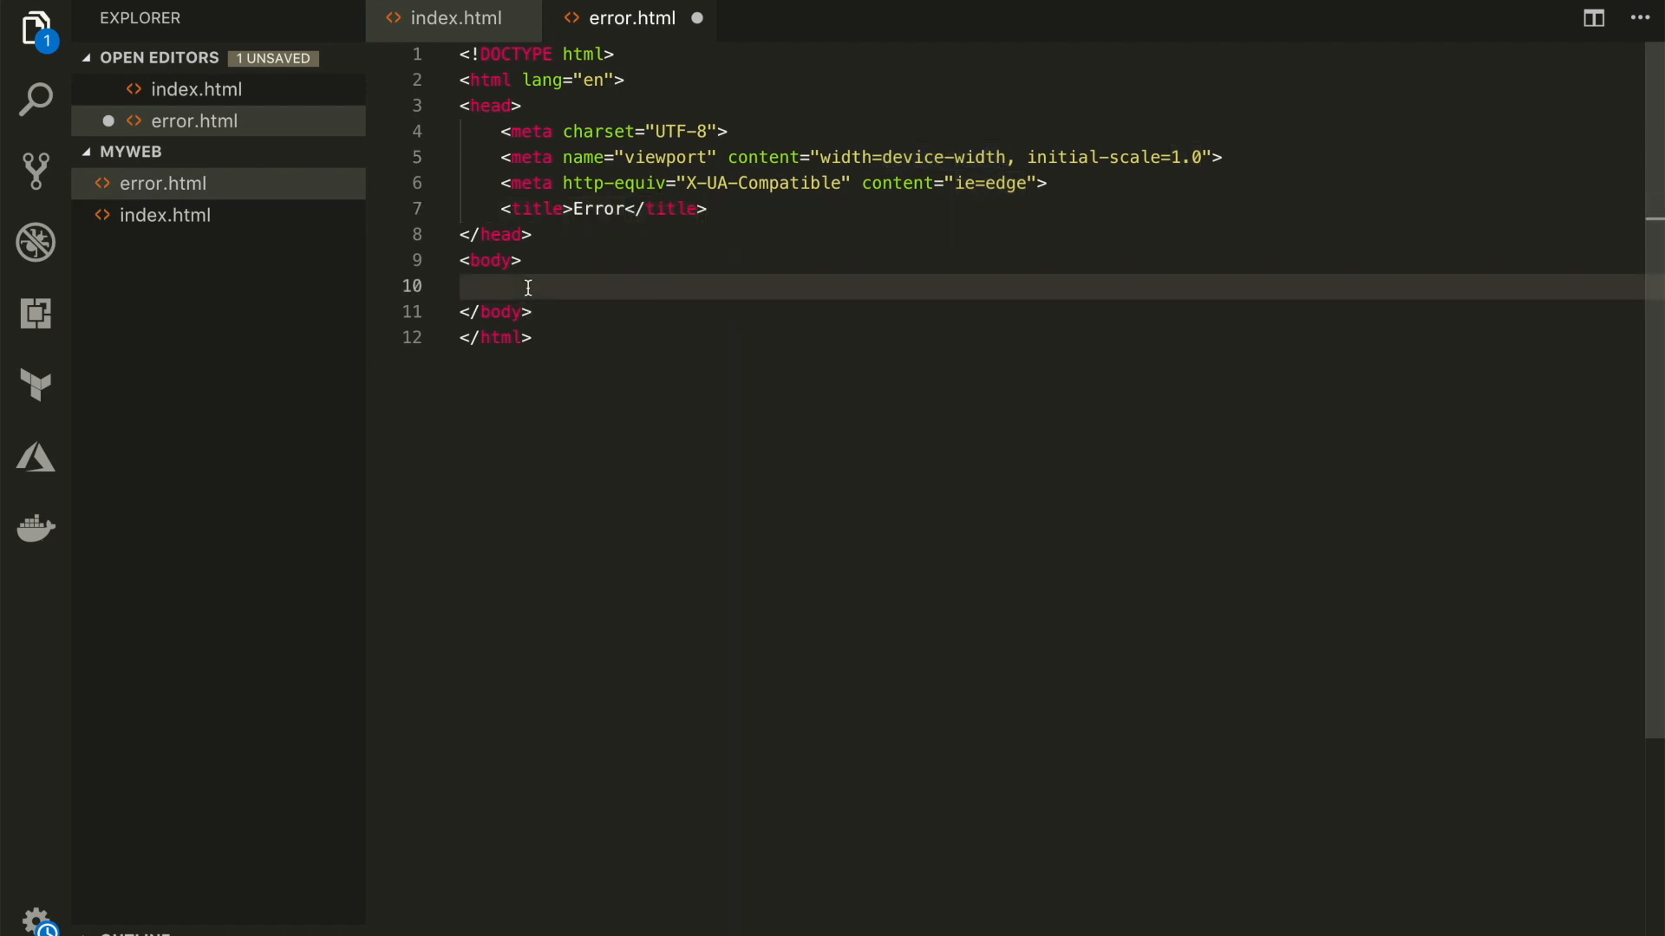
text(h2)
key(Tab)
text(Something is)
text( wrong!)
key(ctrl+s)
Review the finished code of index.html and error.html
click(483, 24)
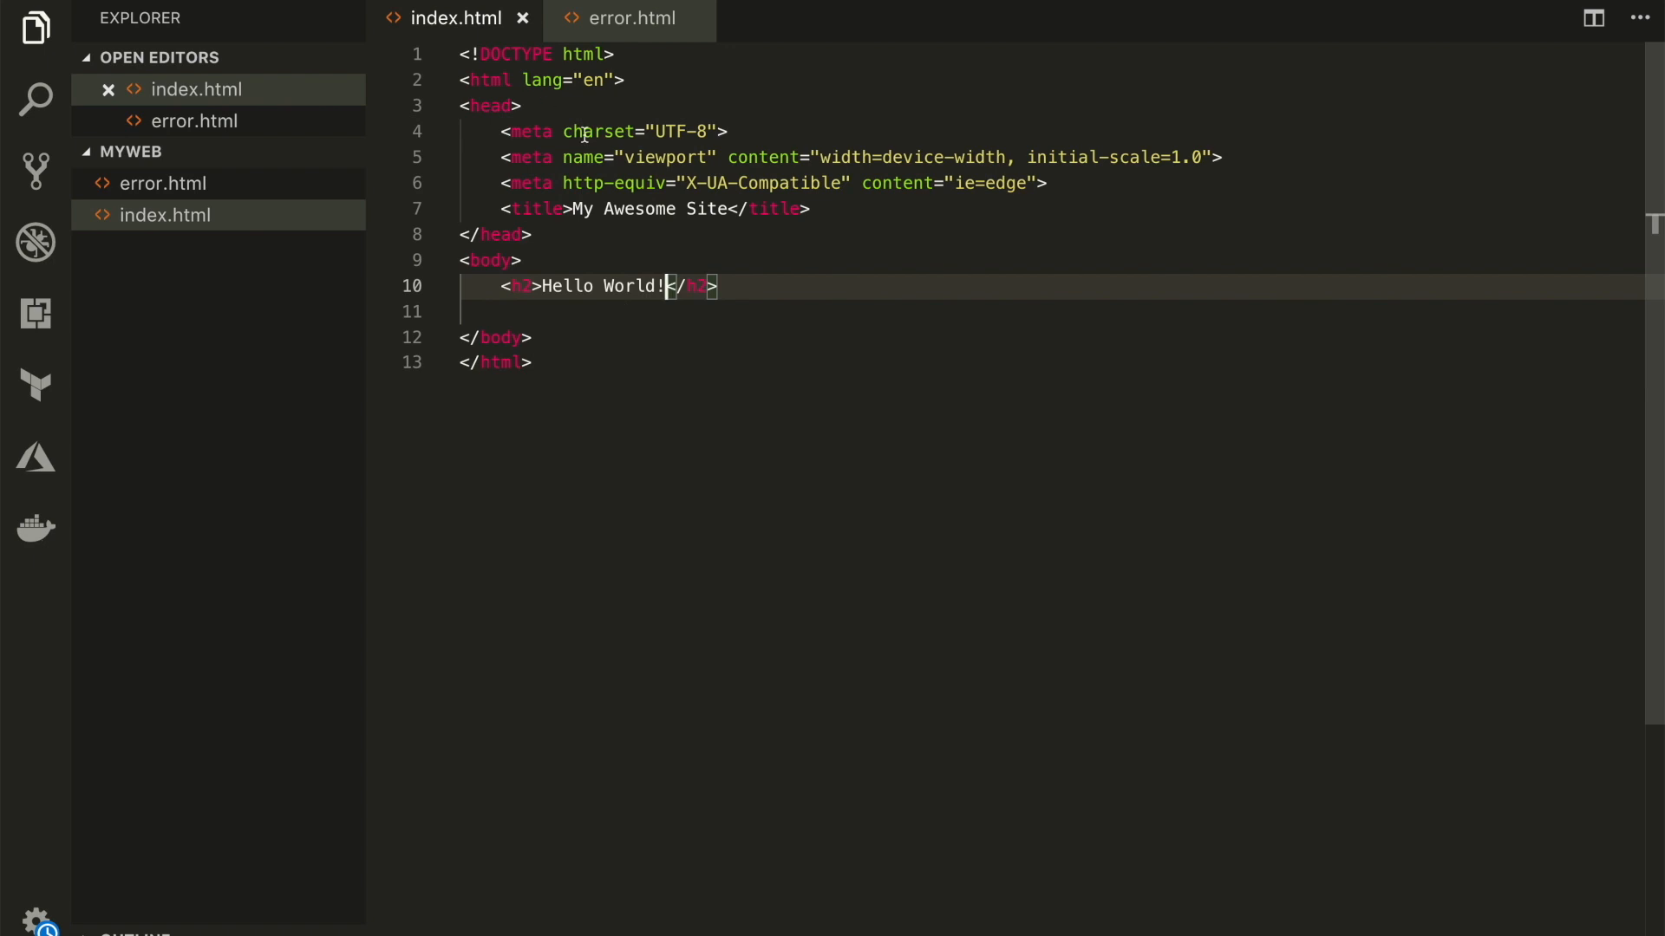
click(639, 19)
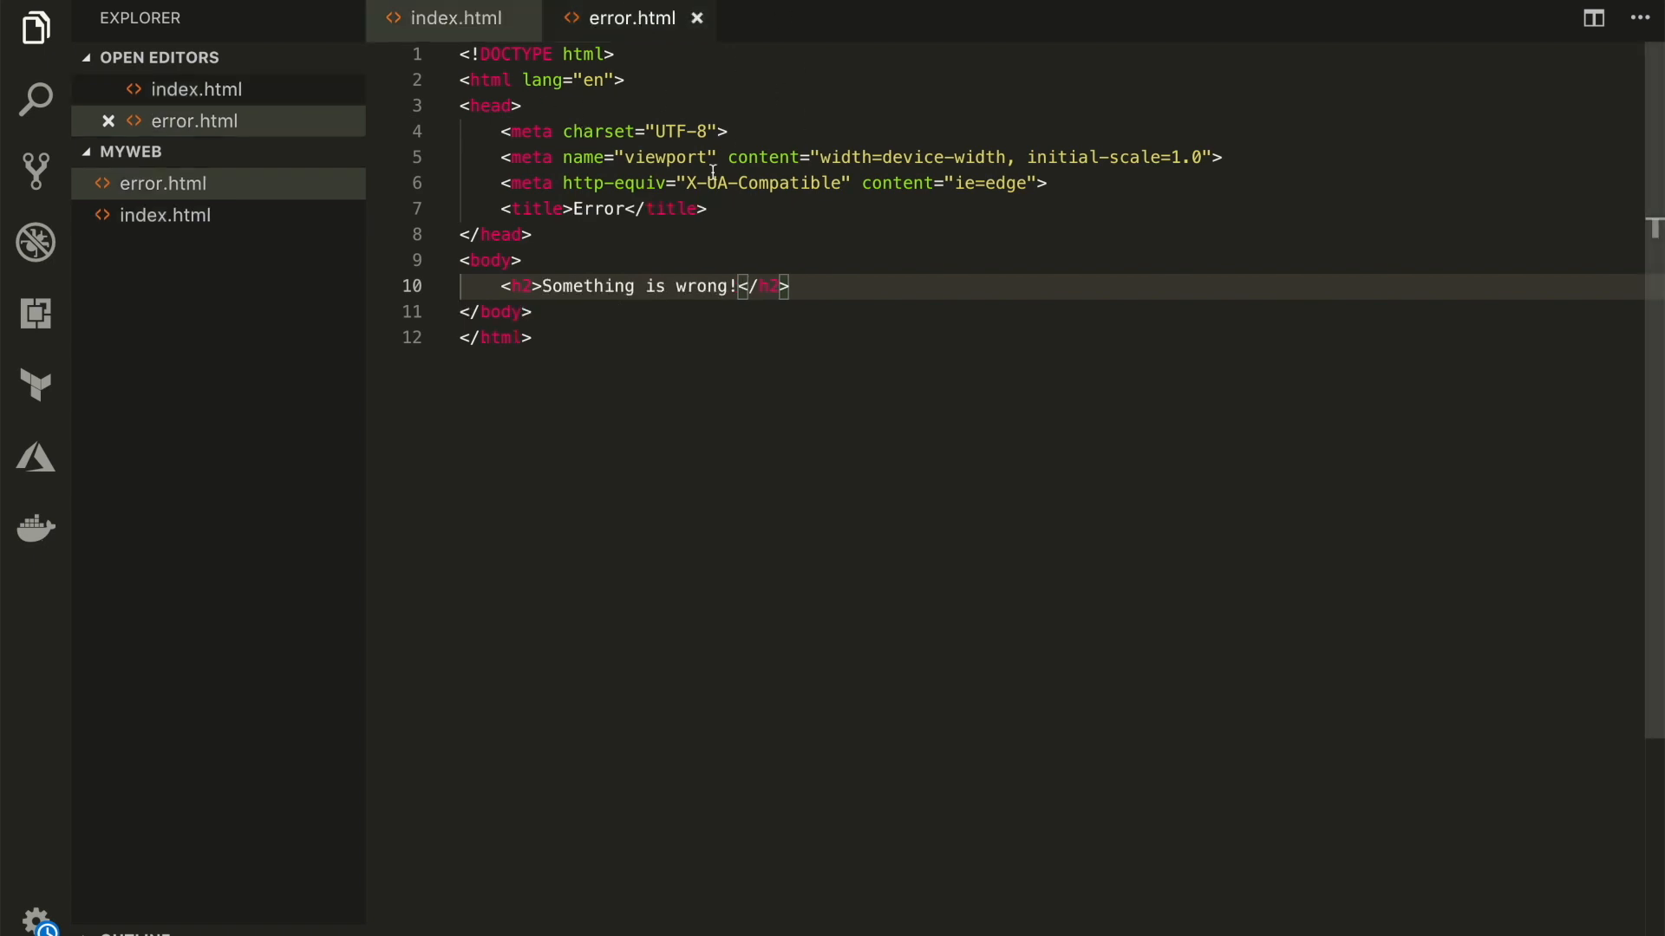
click(472, 26)
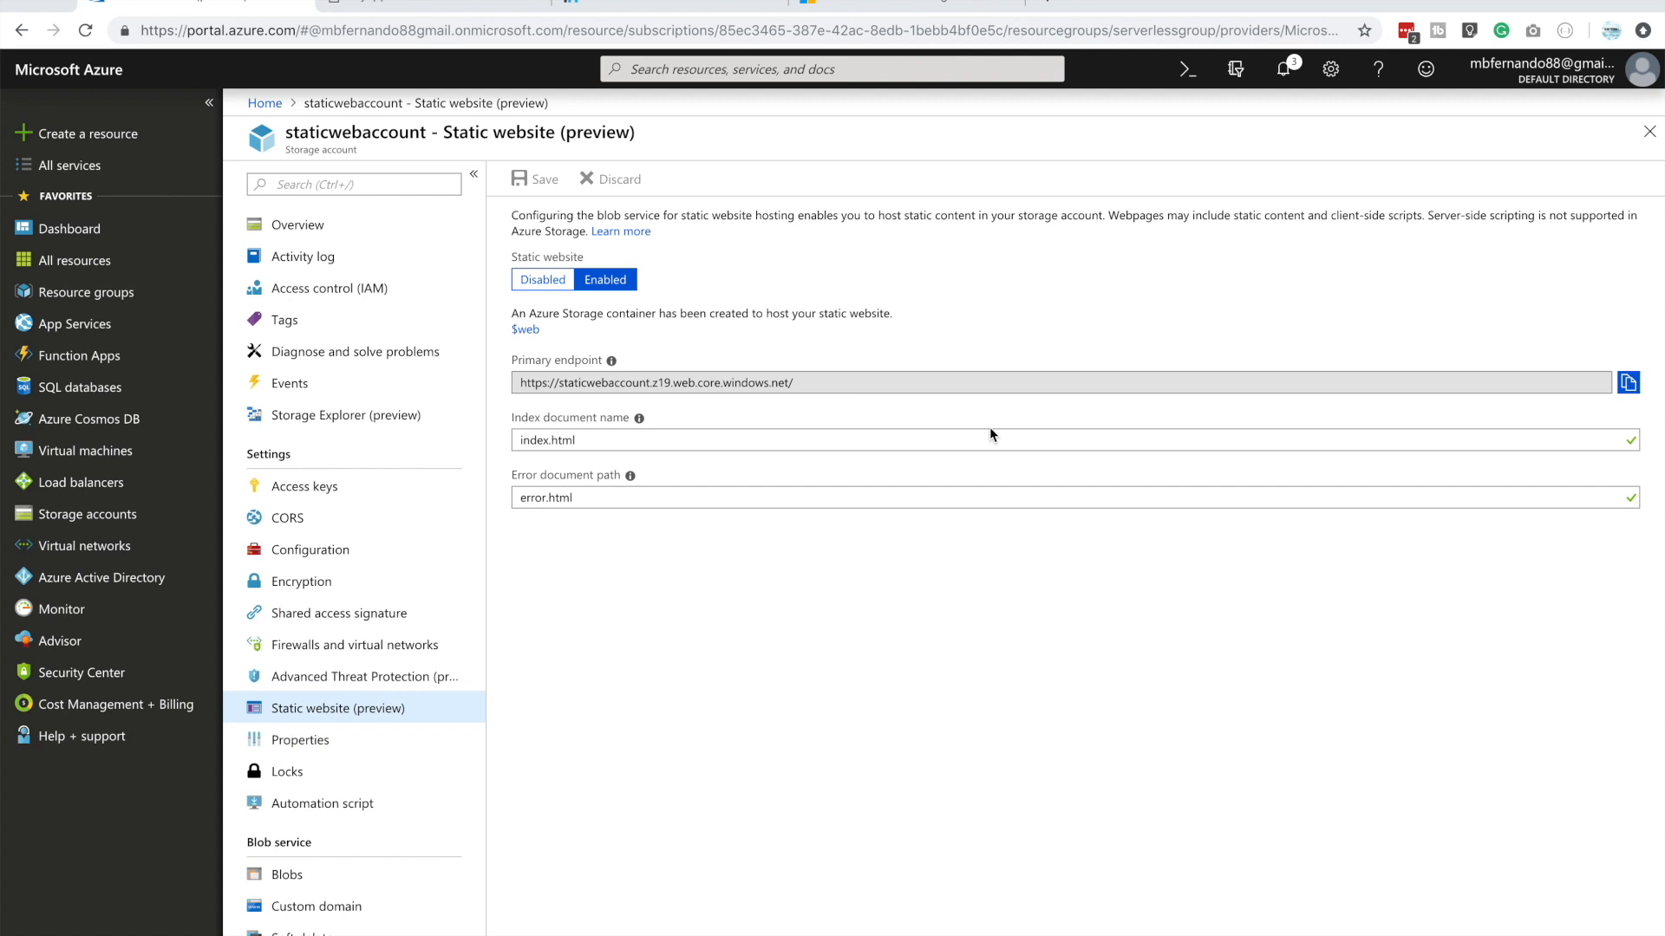
Copy the static website's primary endpoint in the Azure portal and load it in another browser page
click(1628, 383)
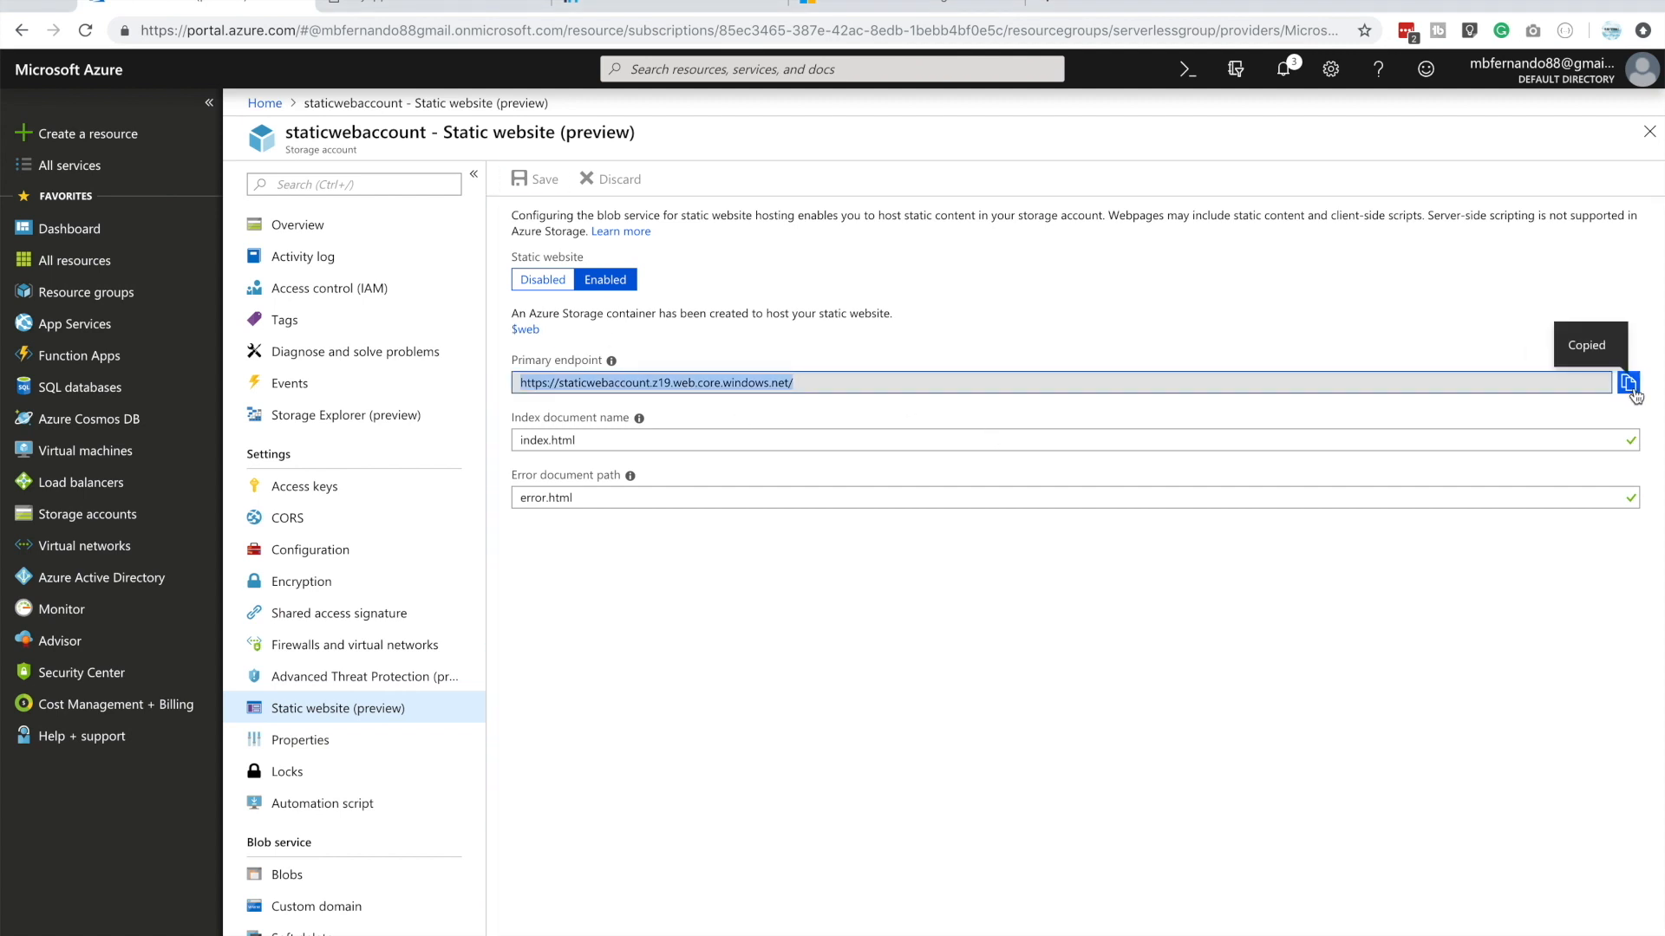
click(1057, 7)
key(super+v)
key(Return)
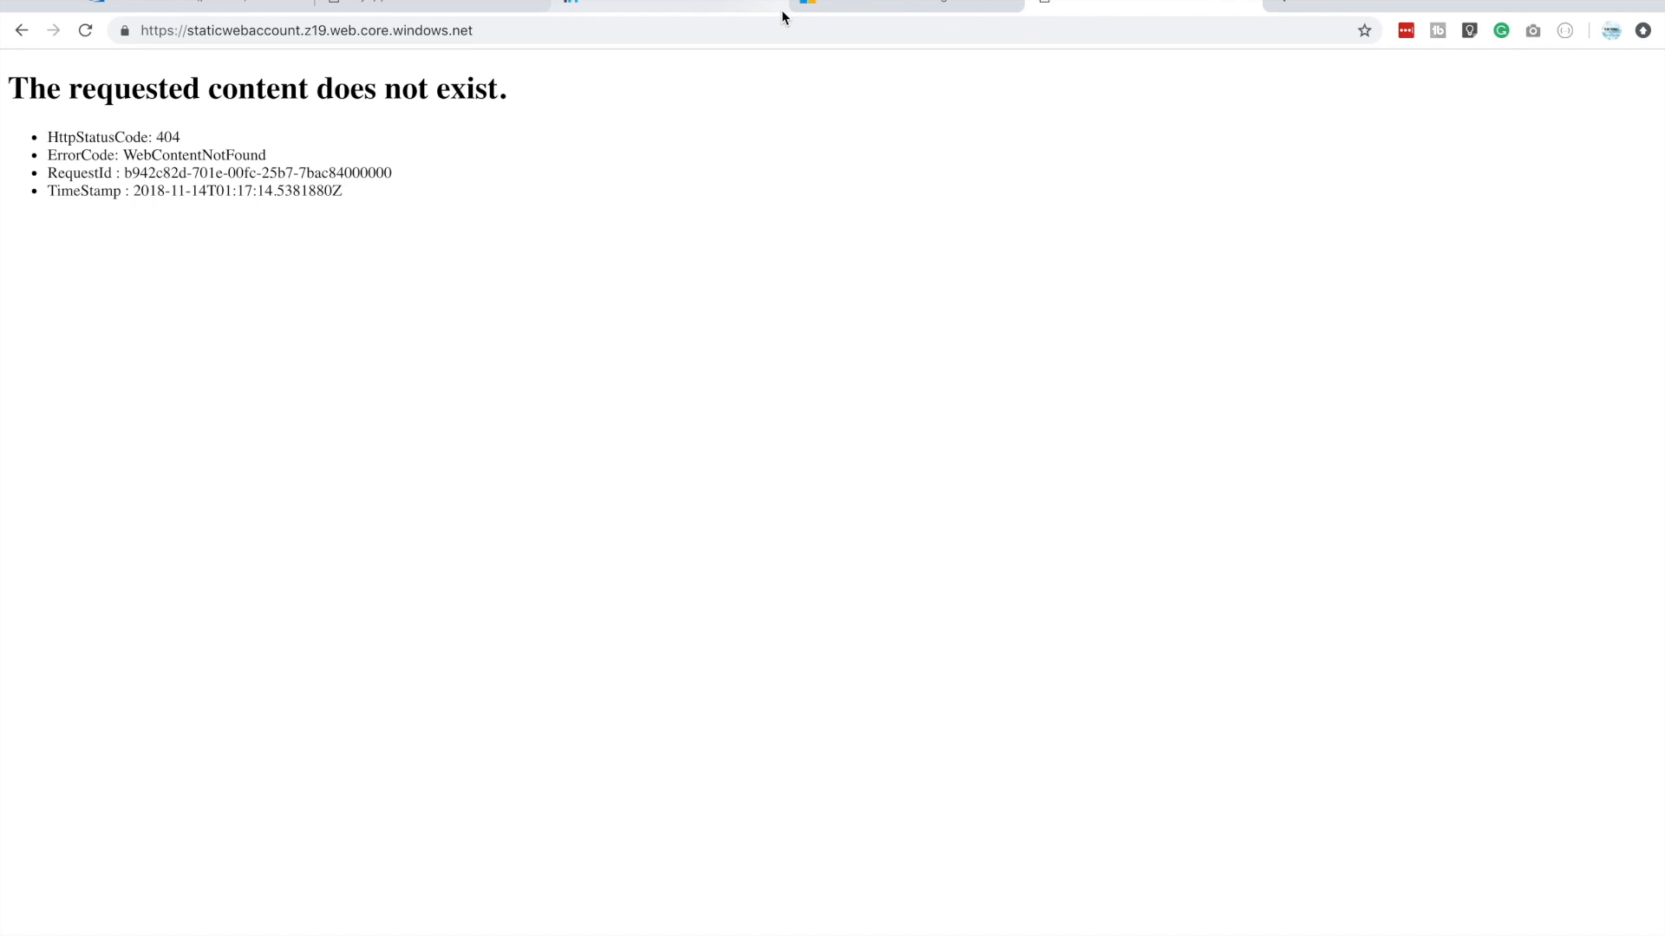
Return to the static website settings of staticwebaccount and open the $web container
click(235, 4)
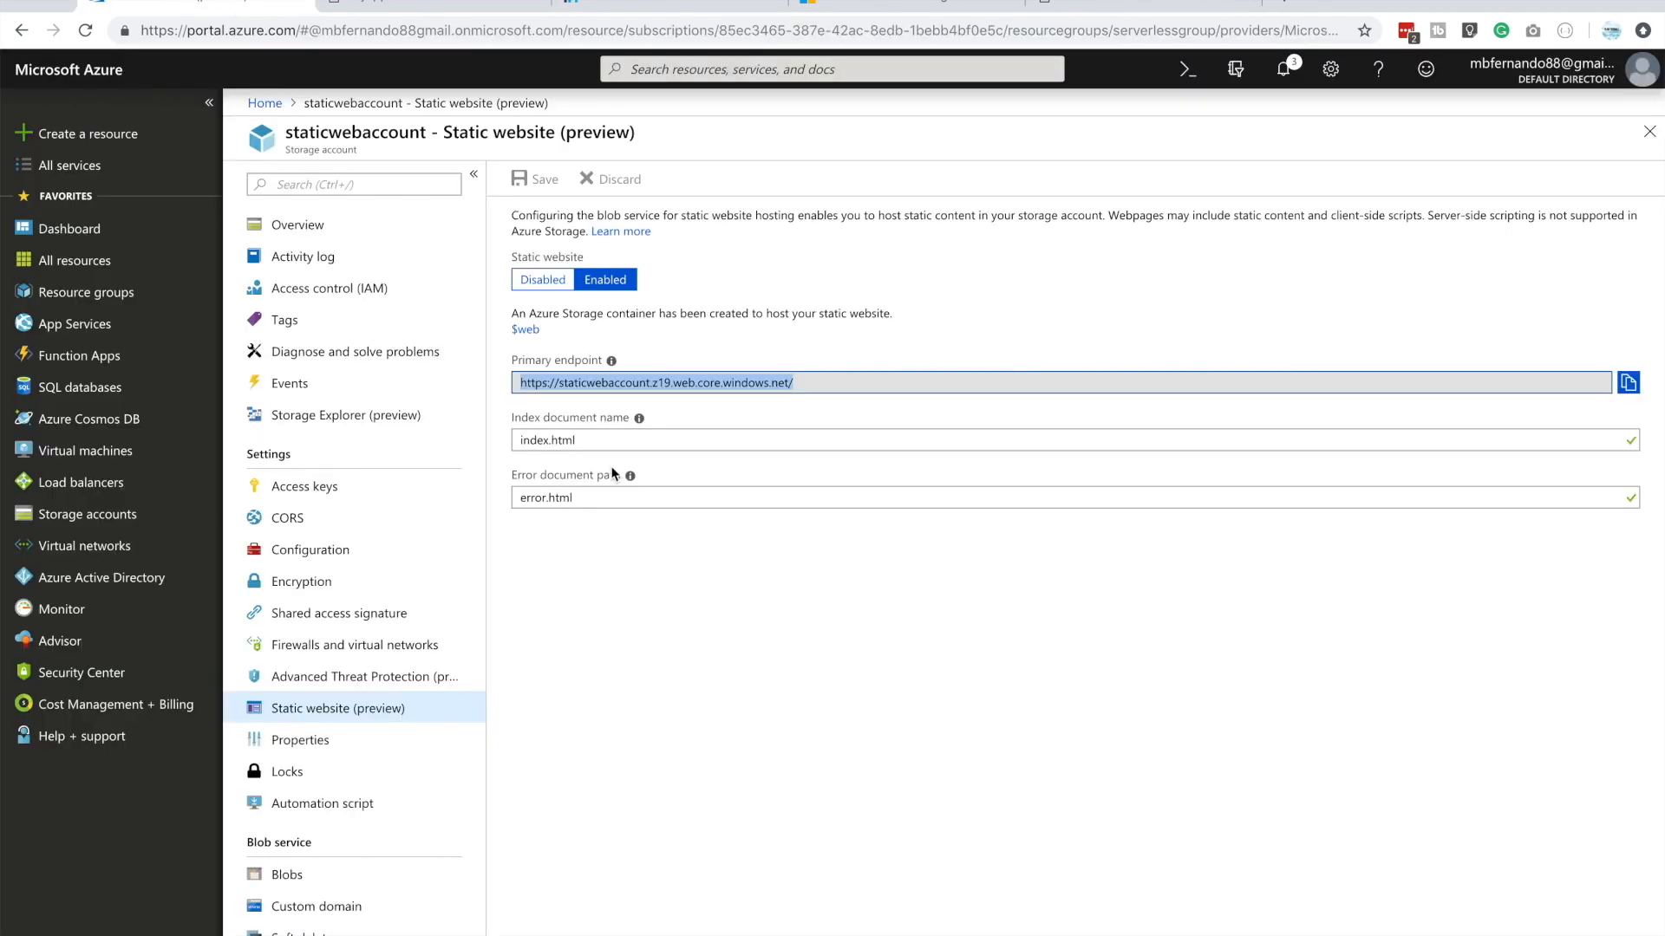
click(606, 601)
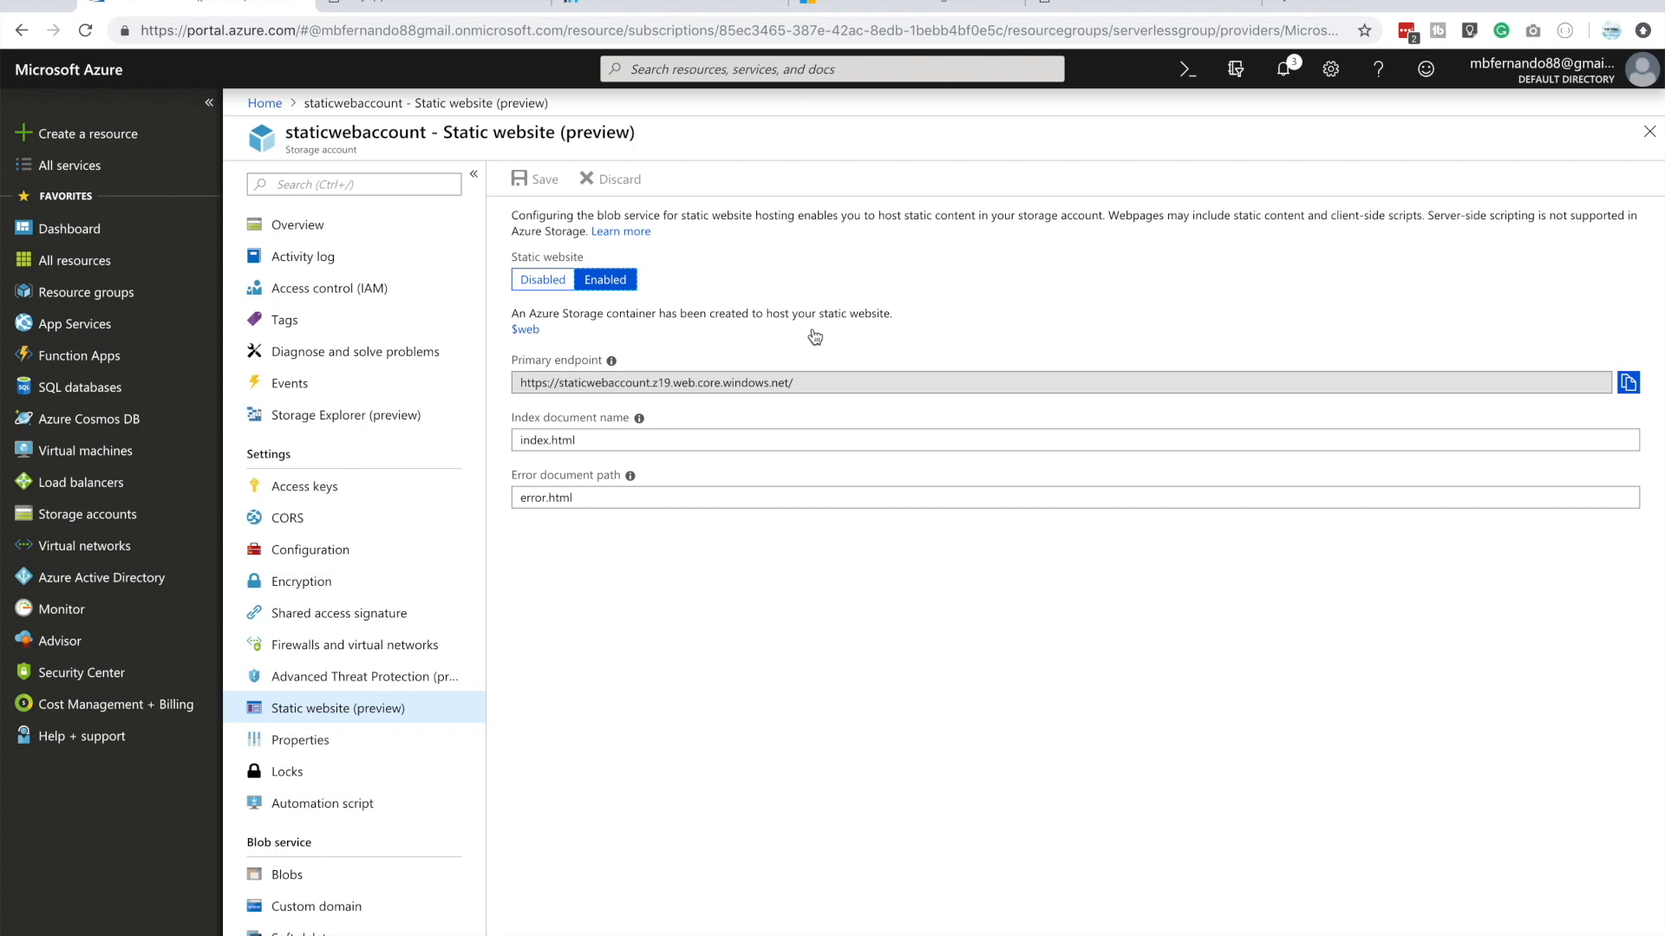
click(529, 330)
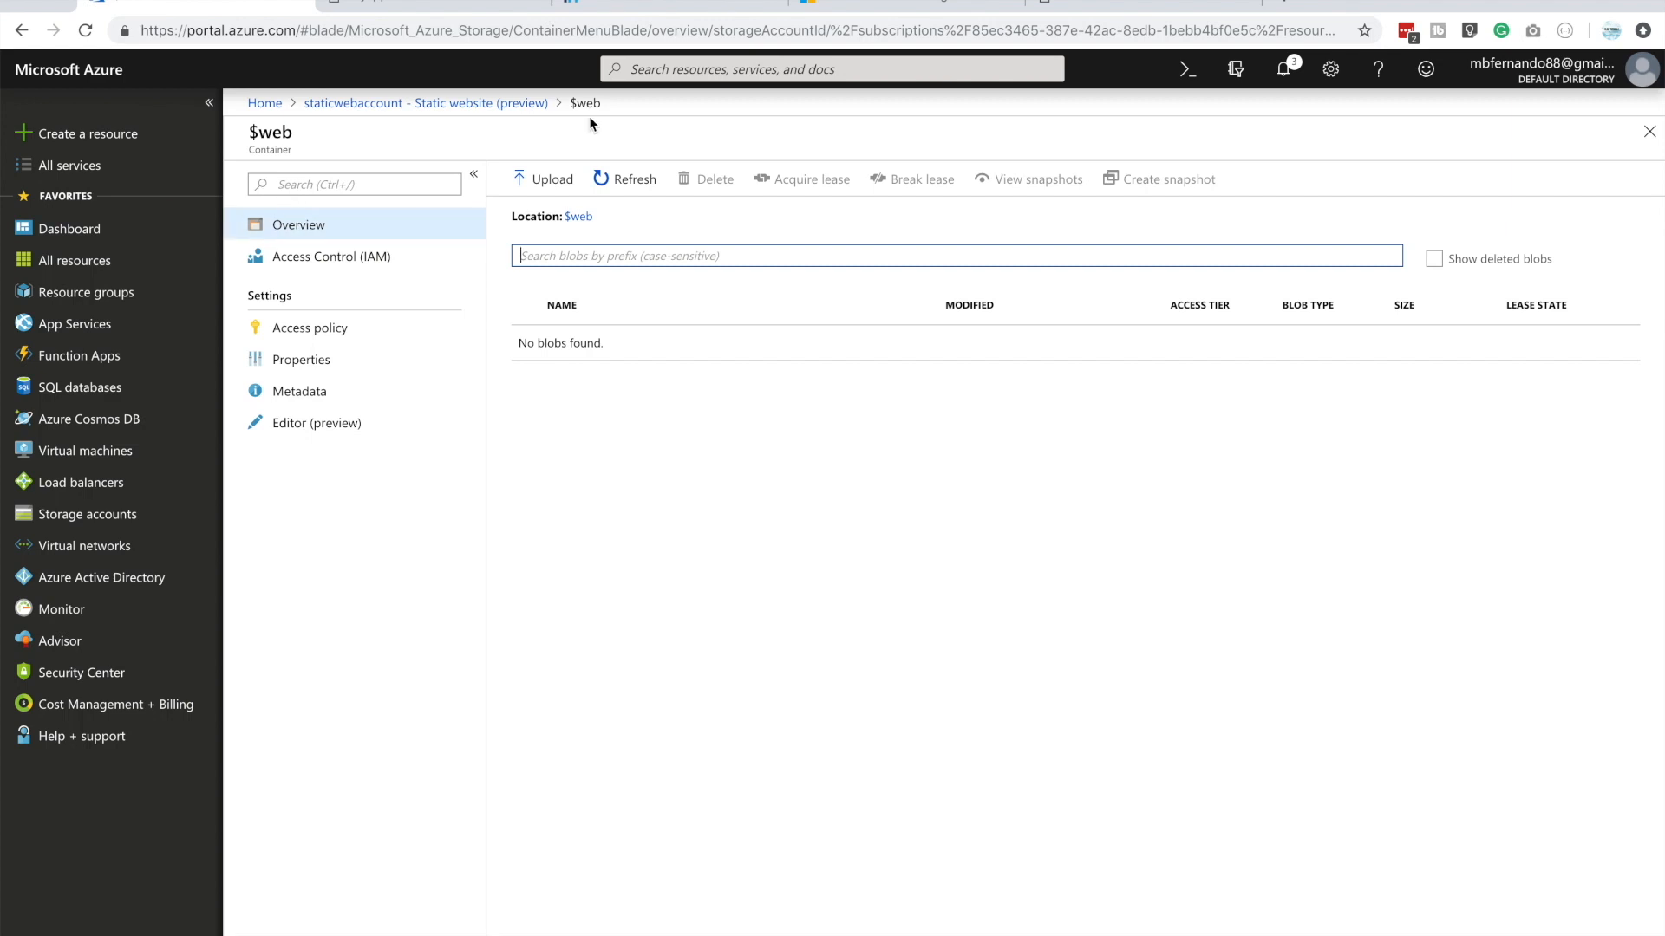
drag(604, 105, 568, 105)
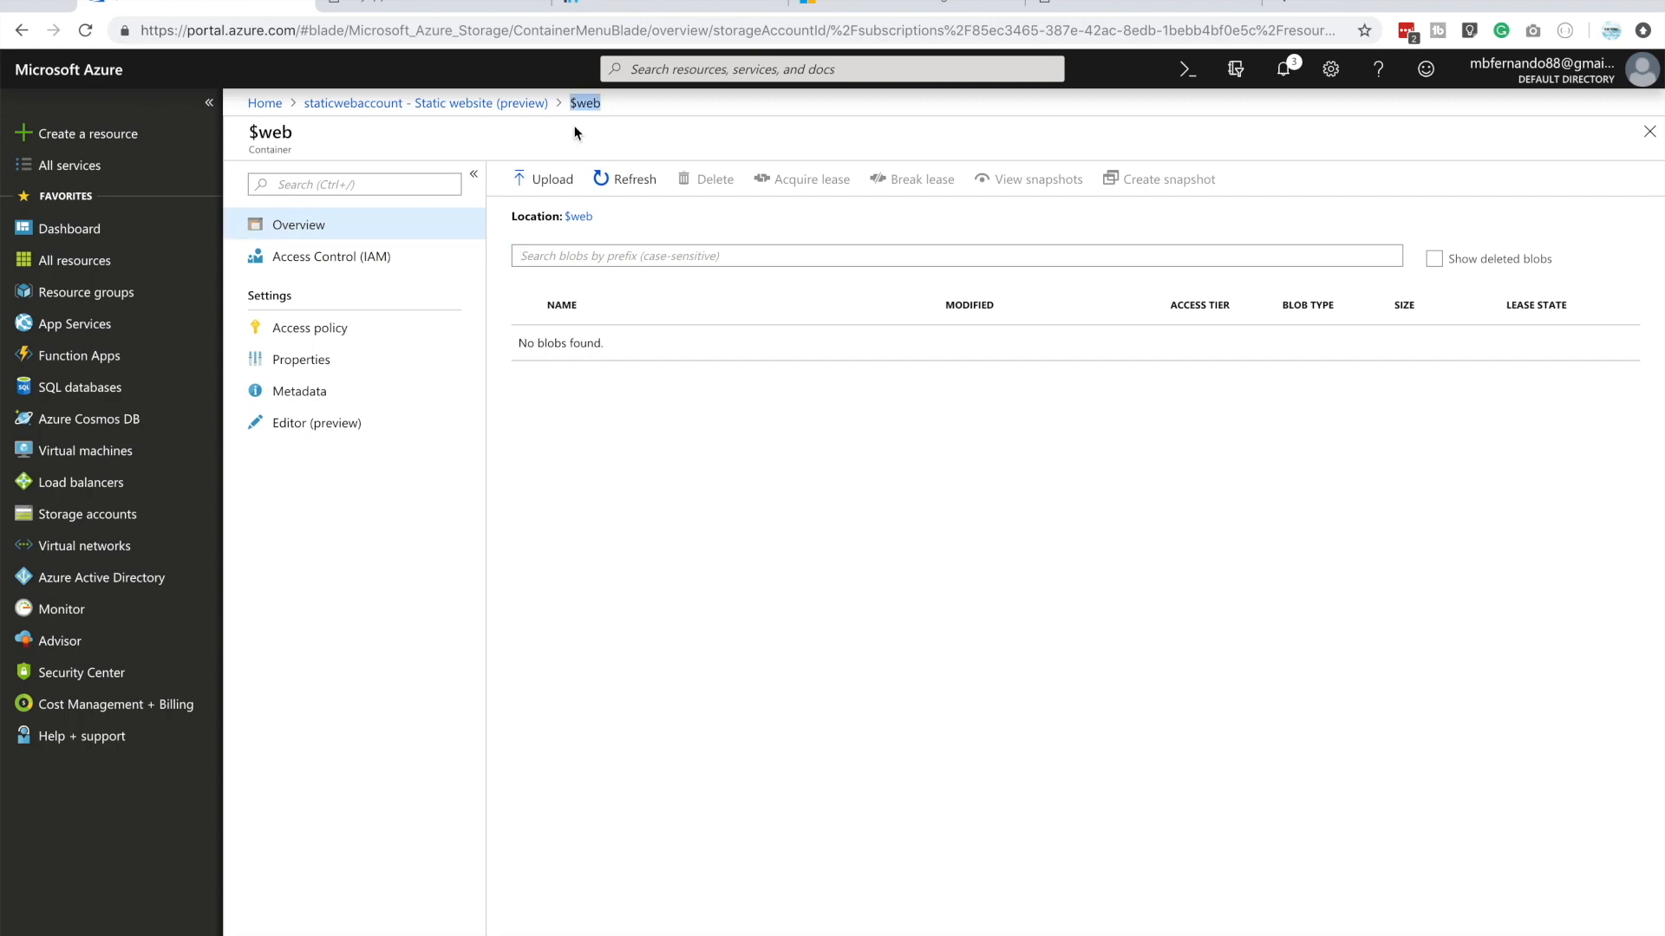
click(581, 362)
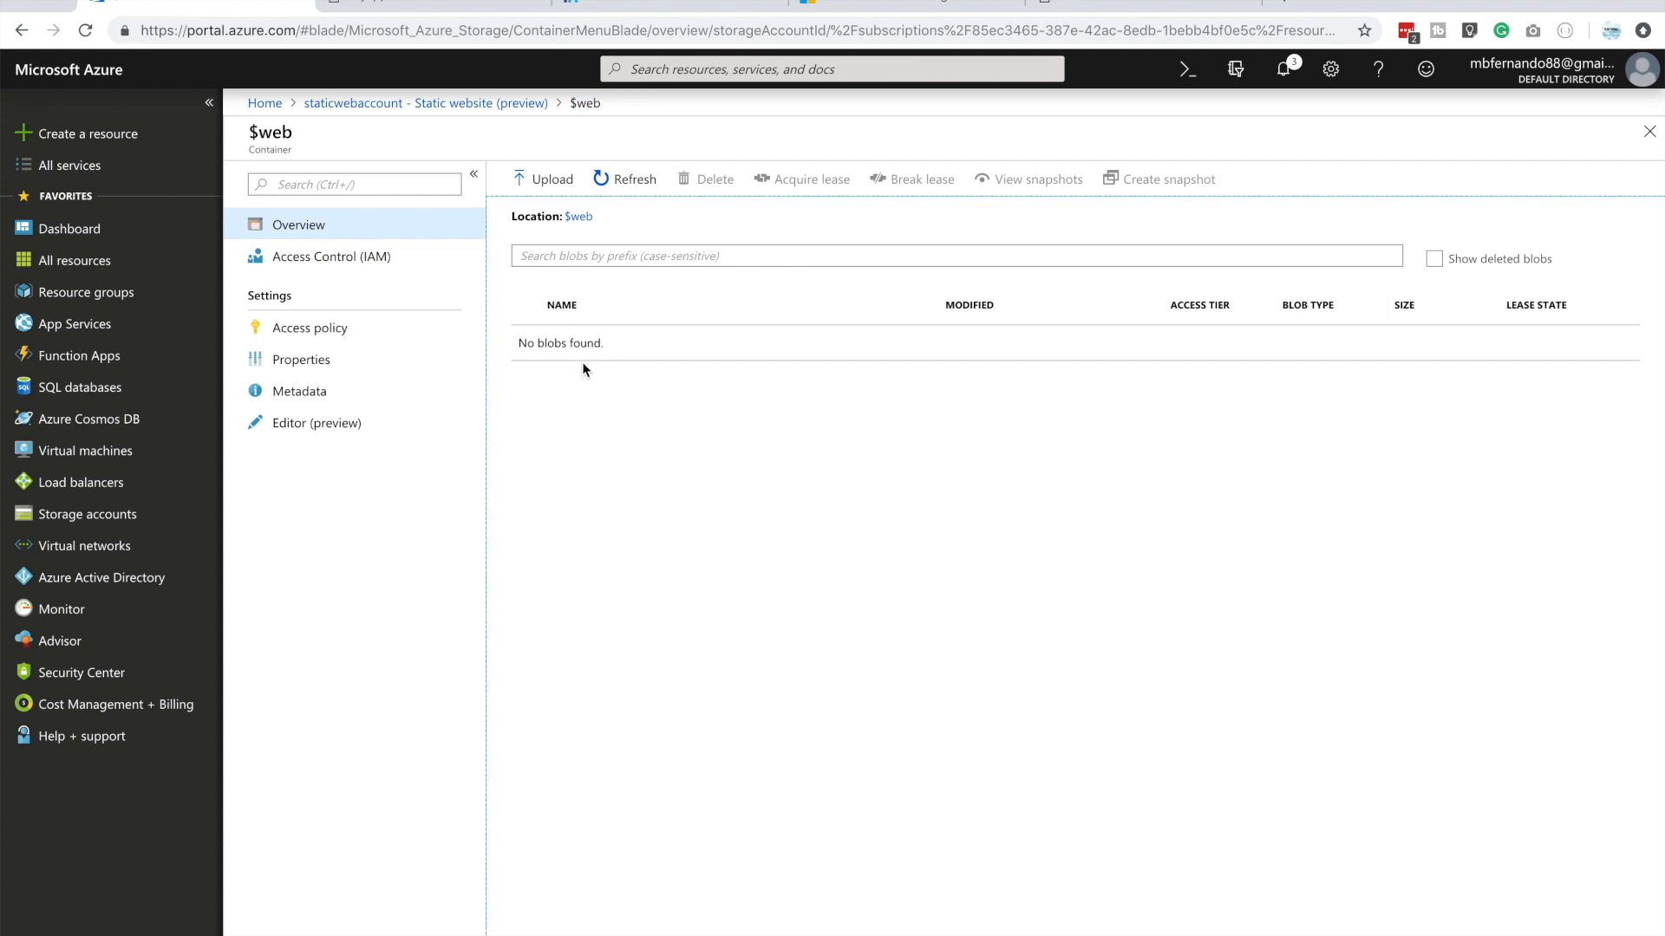
Start a blob upload and choose error.html and index.html from the myweb folder on the Desktop
click(550, 185)
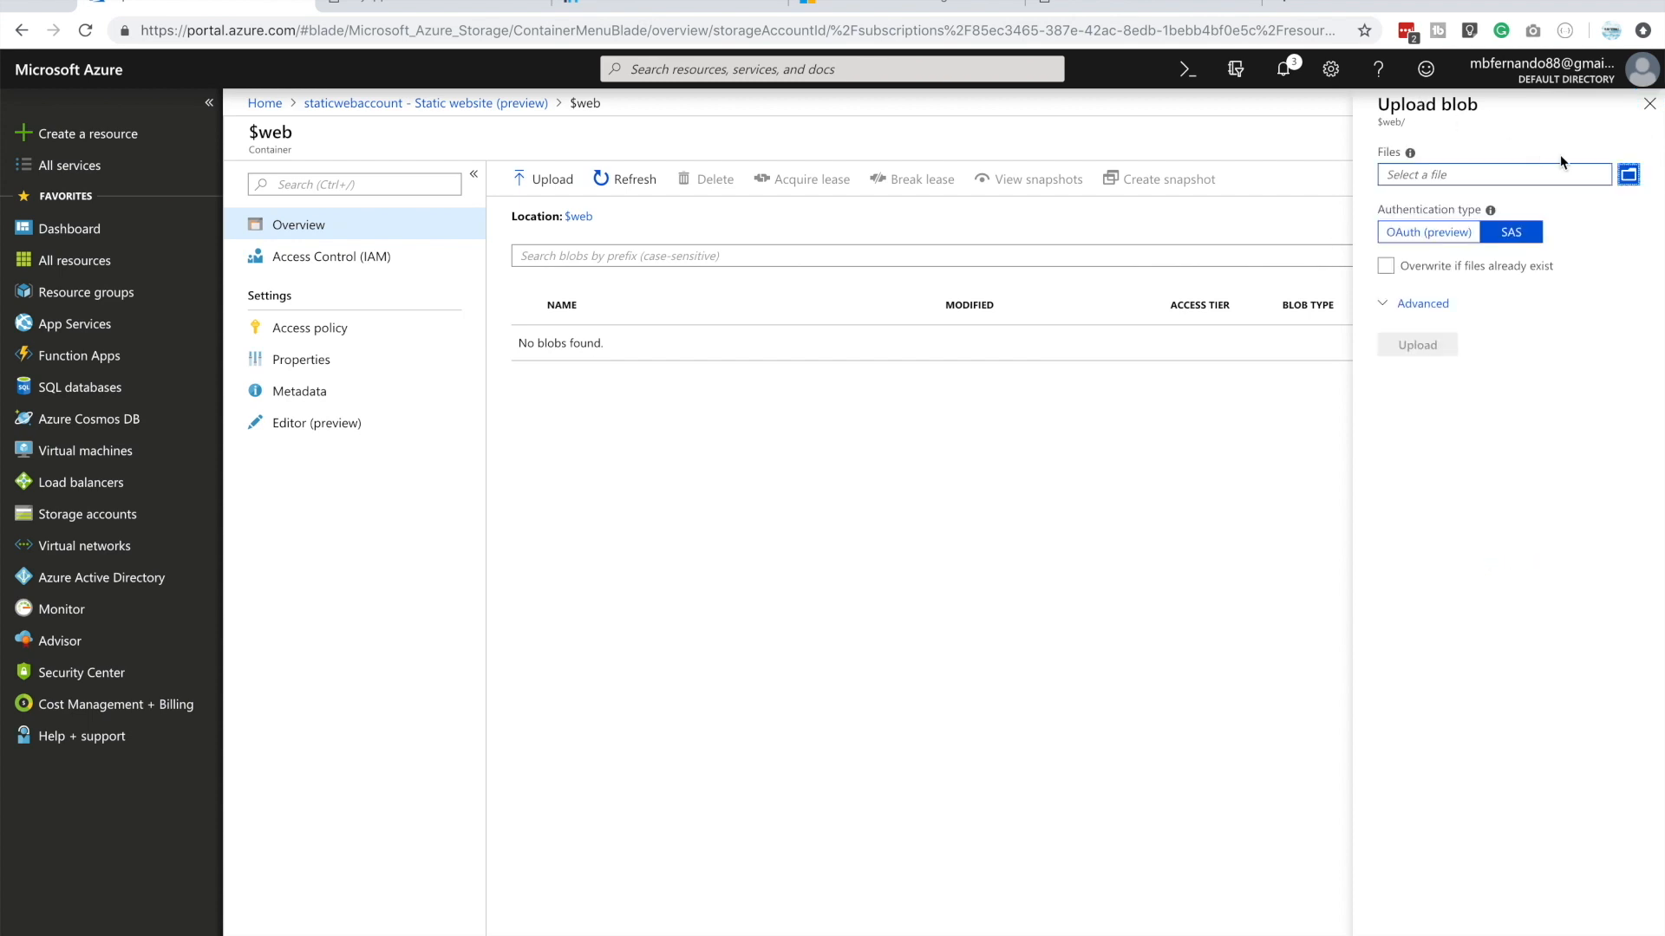
click(1629, 175)
click(503, 125)
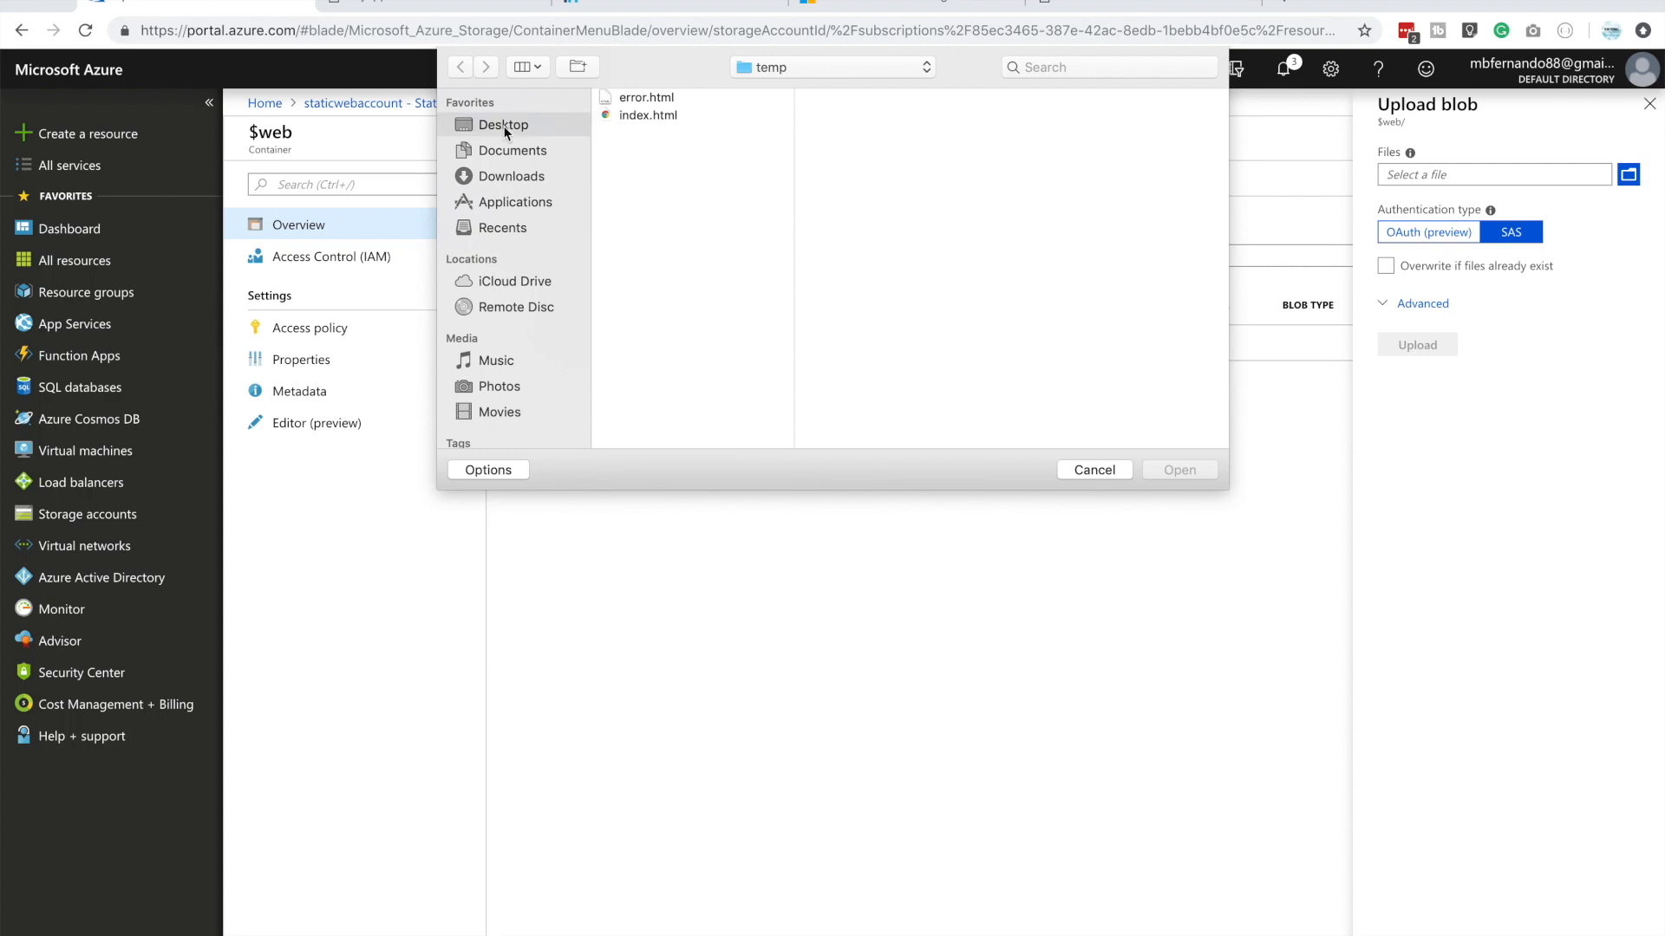
scroll(645, 262, down, 3)
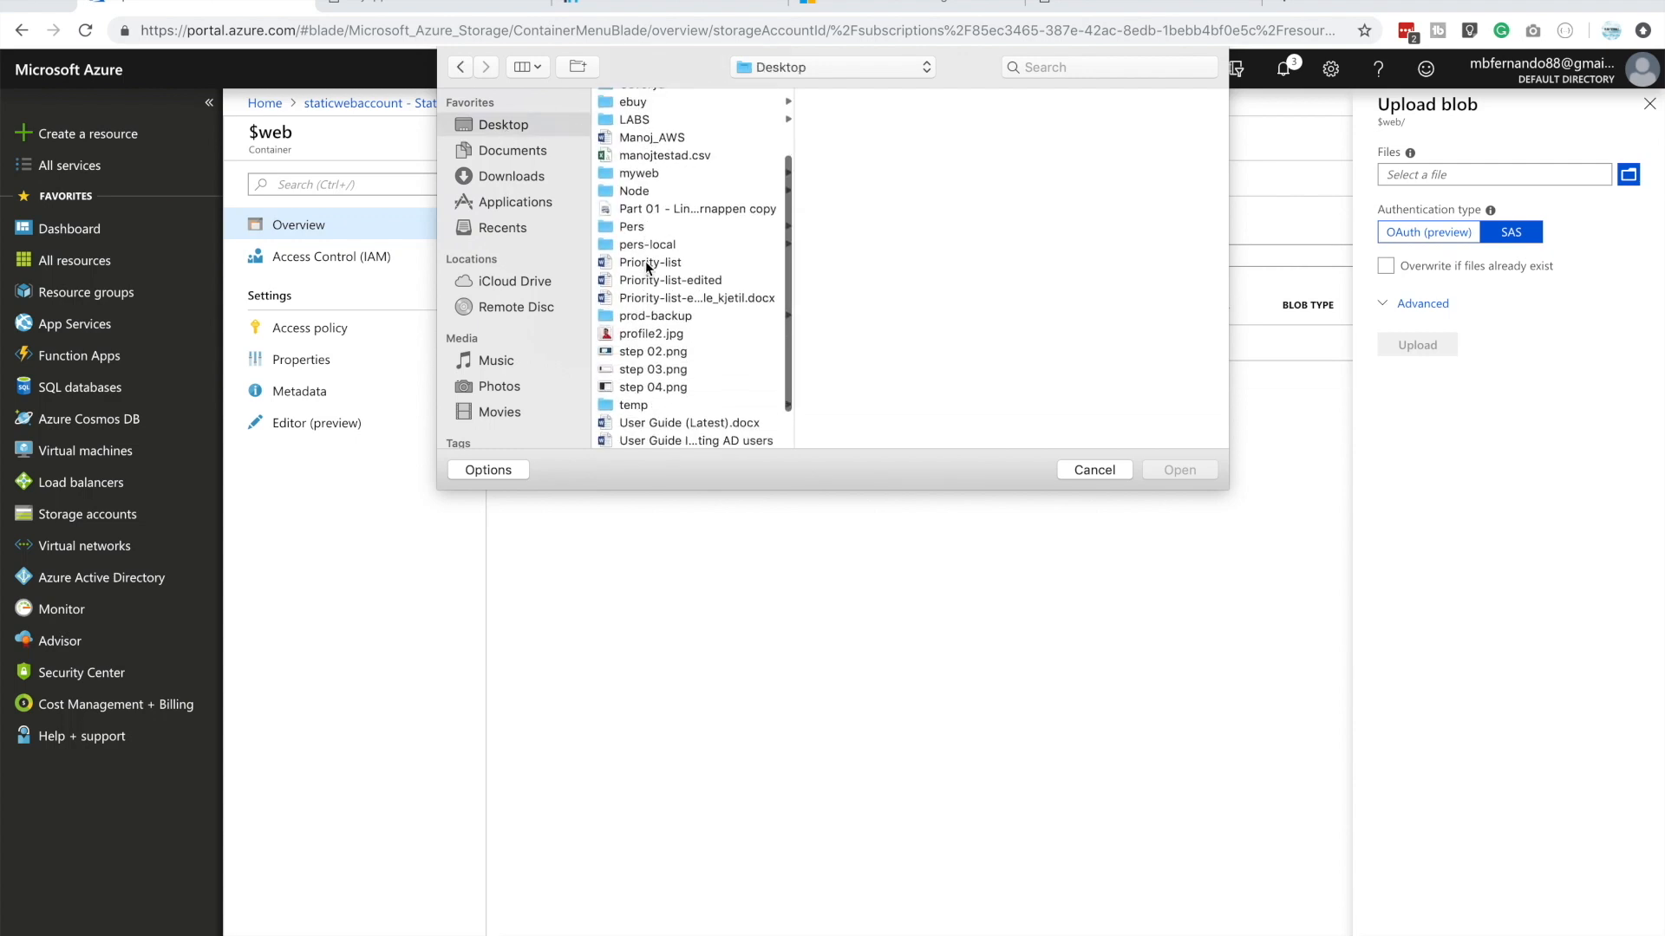
click(639, 173)
click(874, 113)
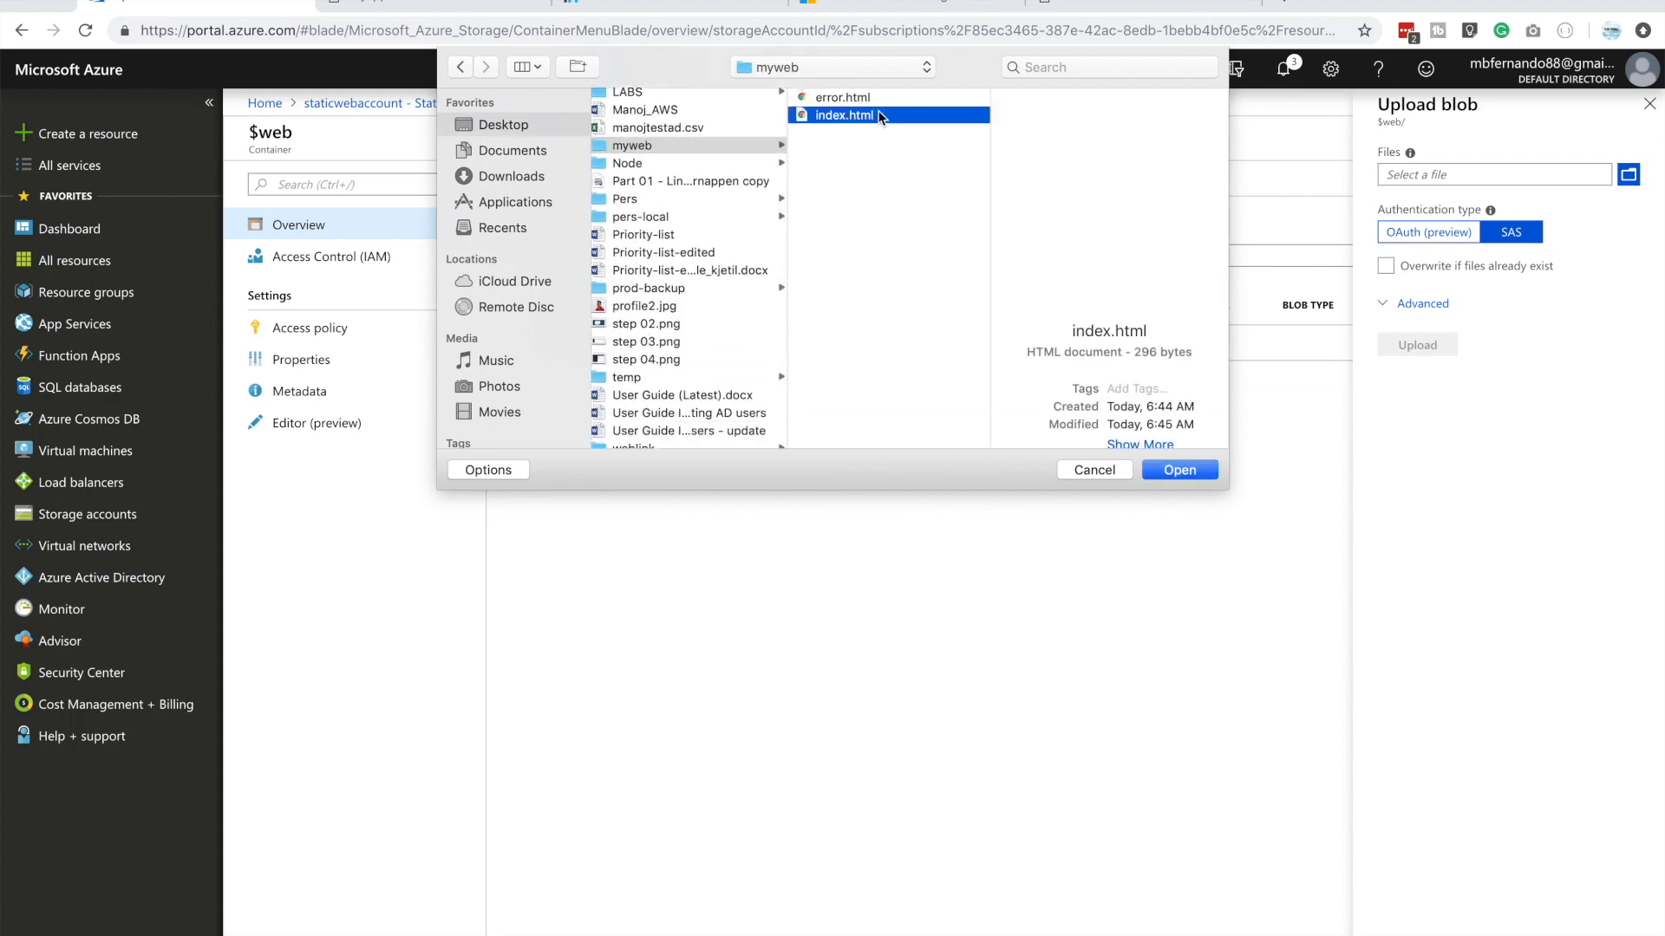
shift+click(854, 99)
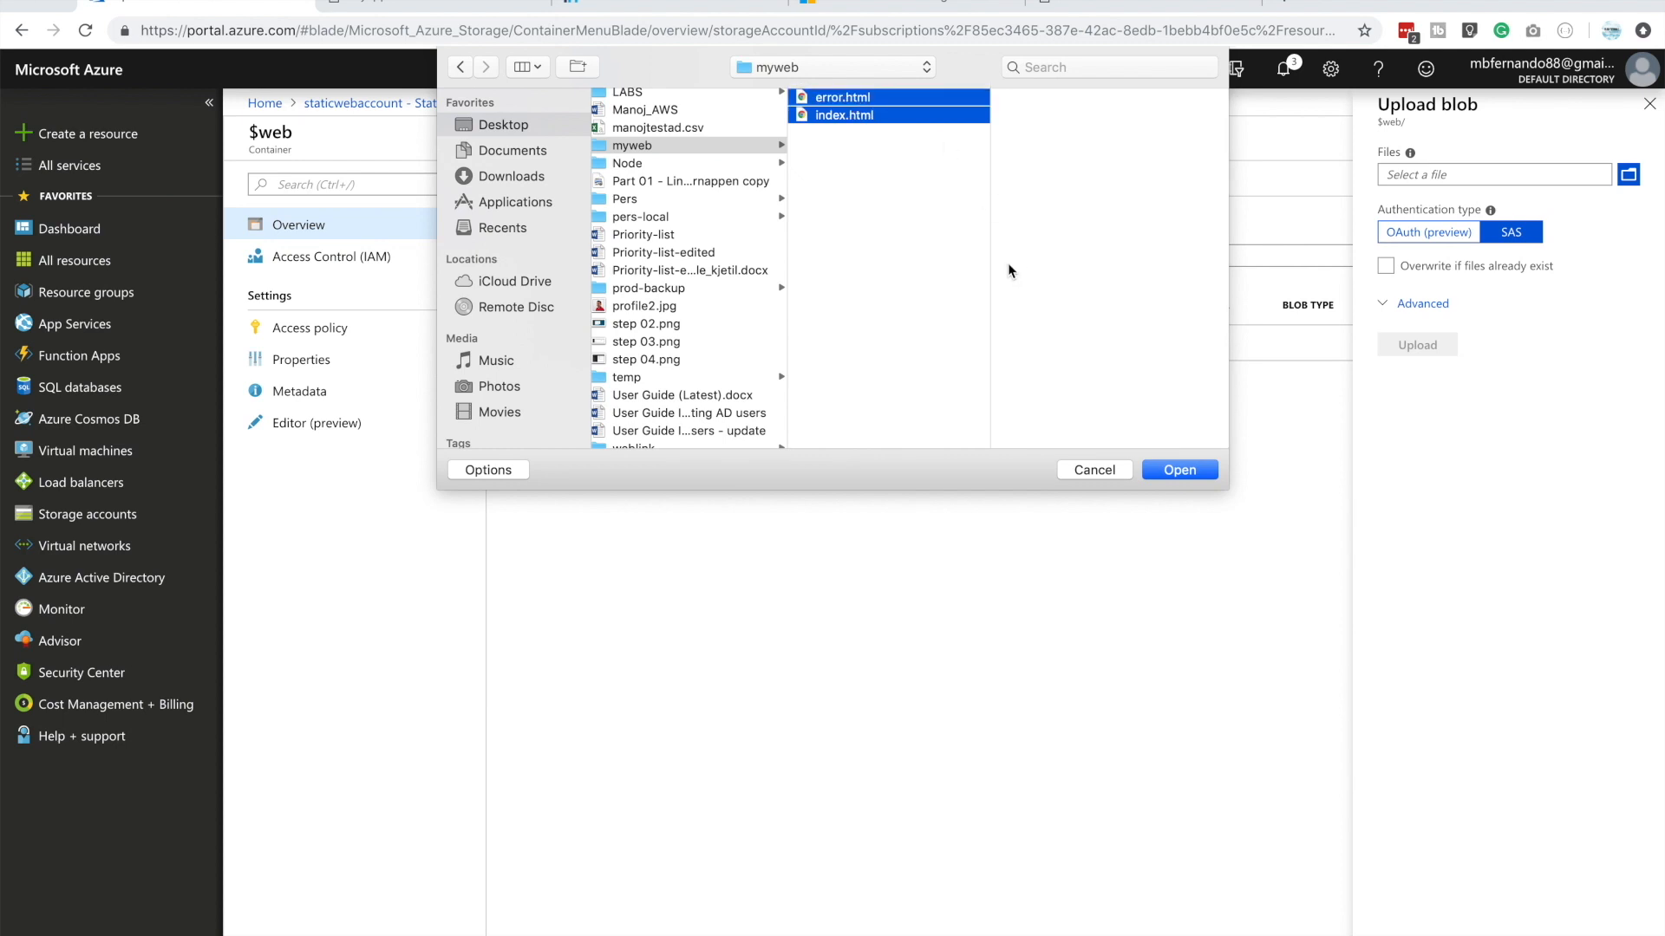
click(1209, 474)
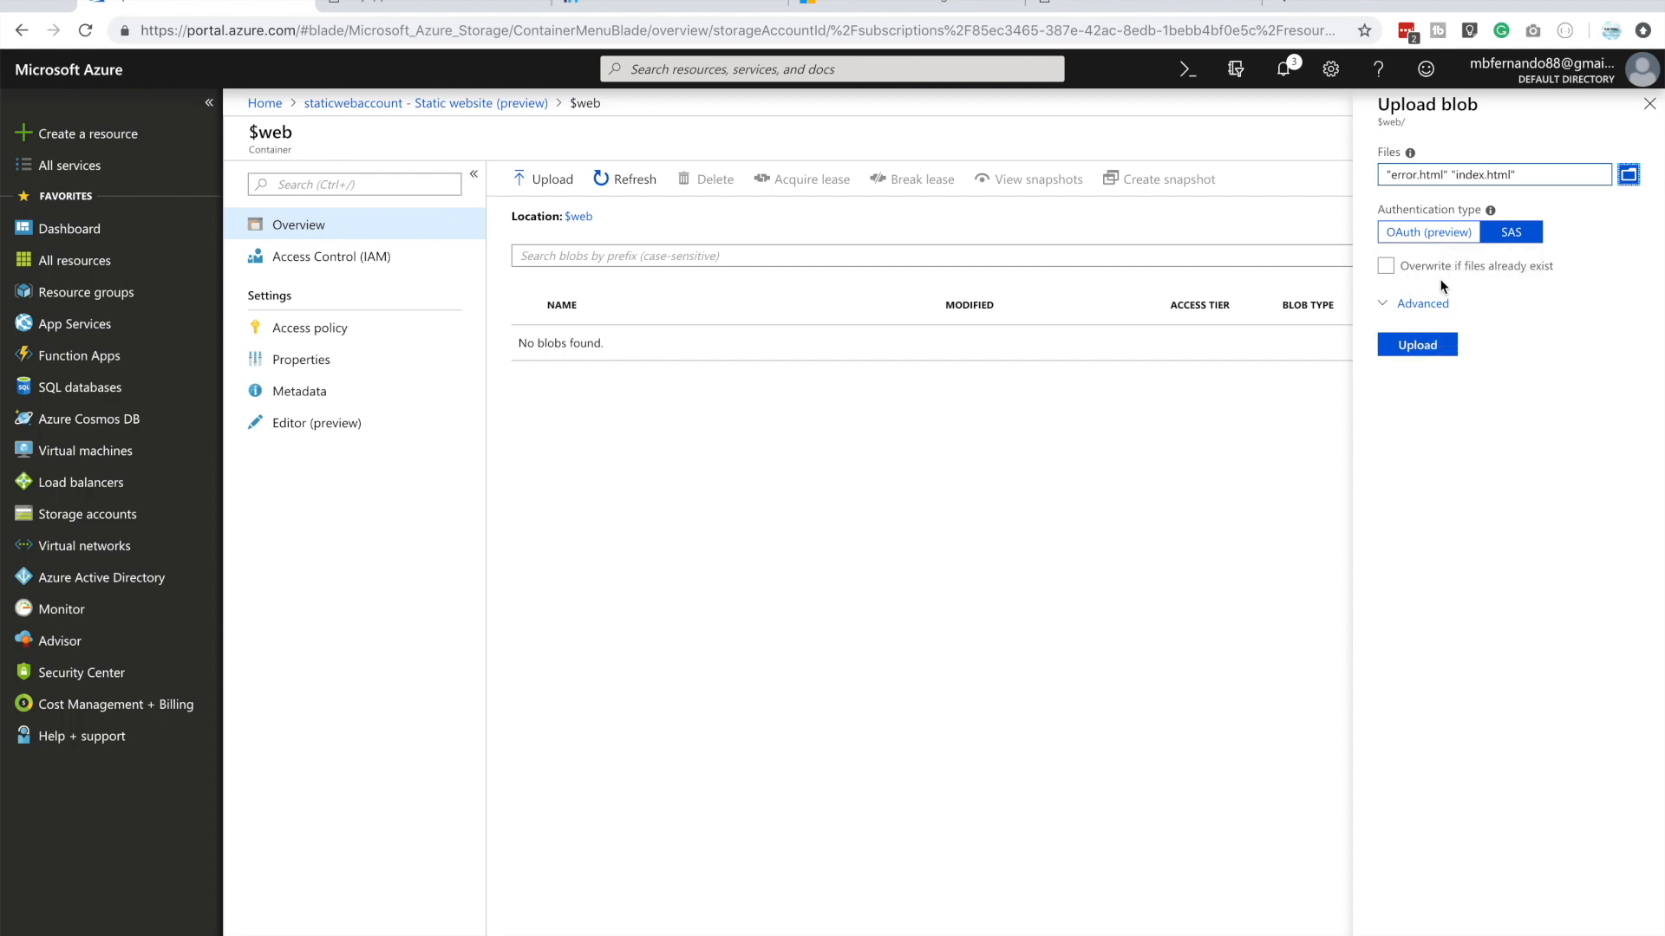
Allow overwriting existing files, upload the two HTML files to $web and close the upload pane
click(1386, 267)
click(1422, 347)
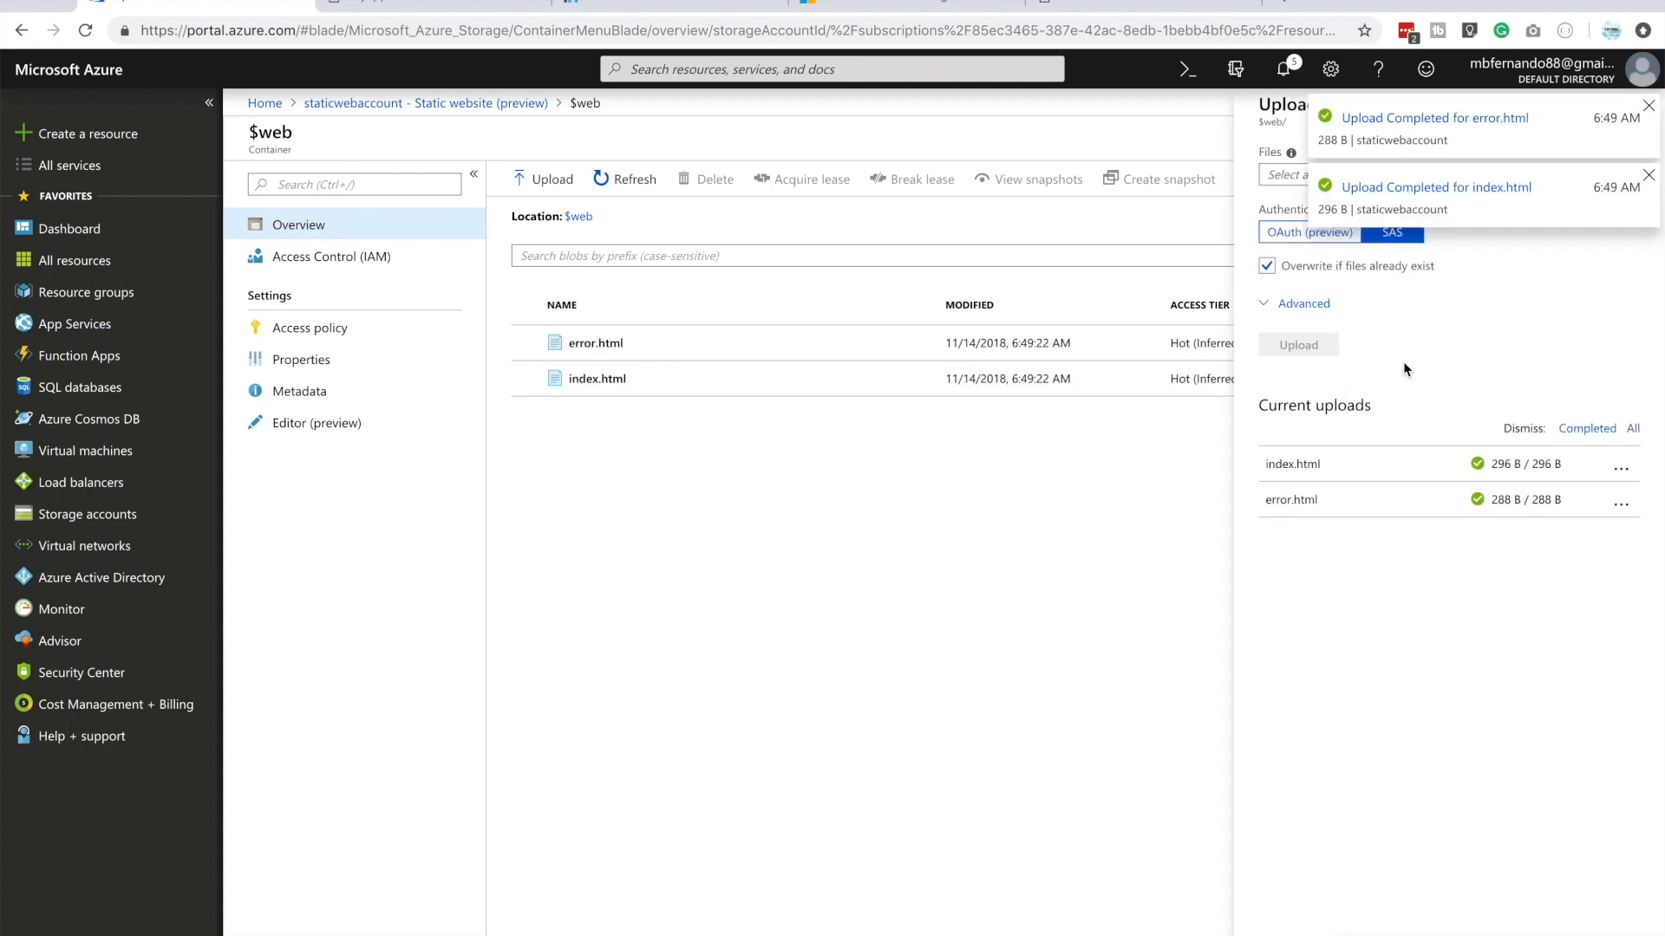
click(1648, 105)
click(1649, 105)
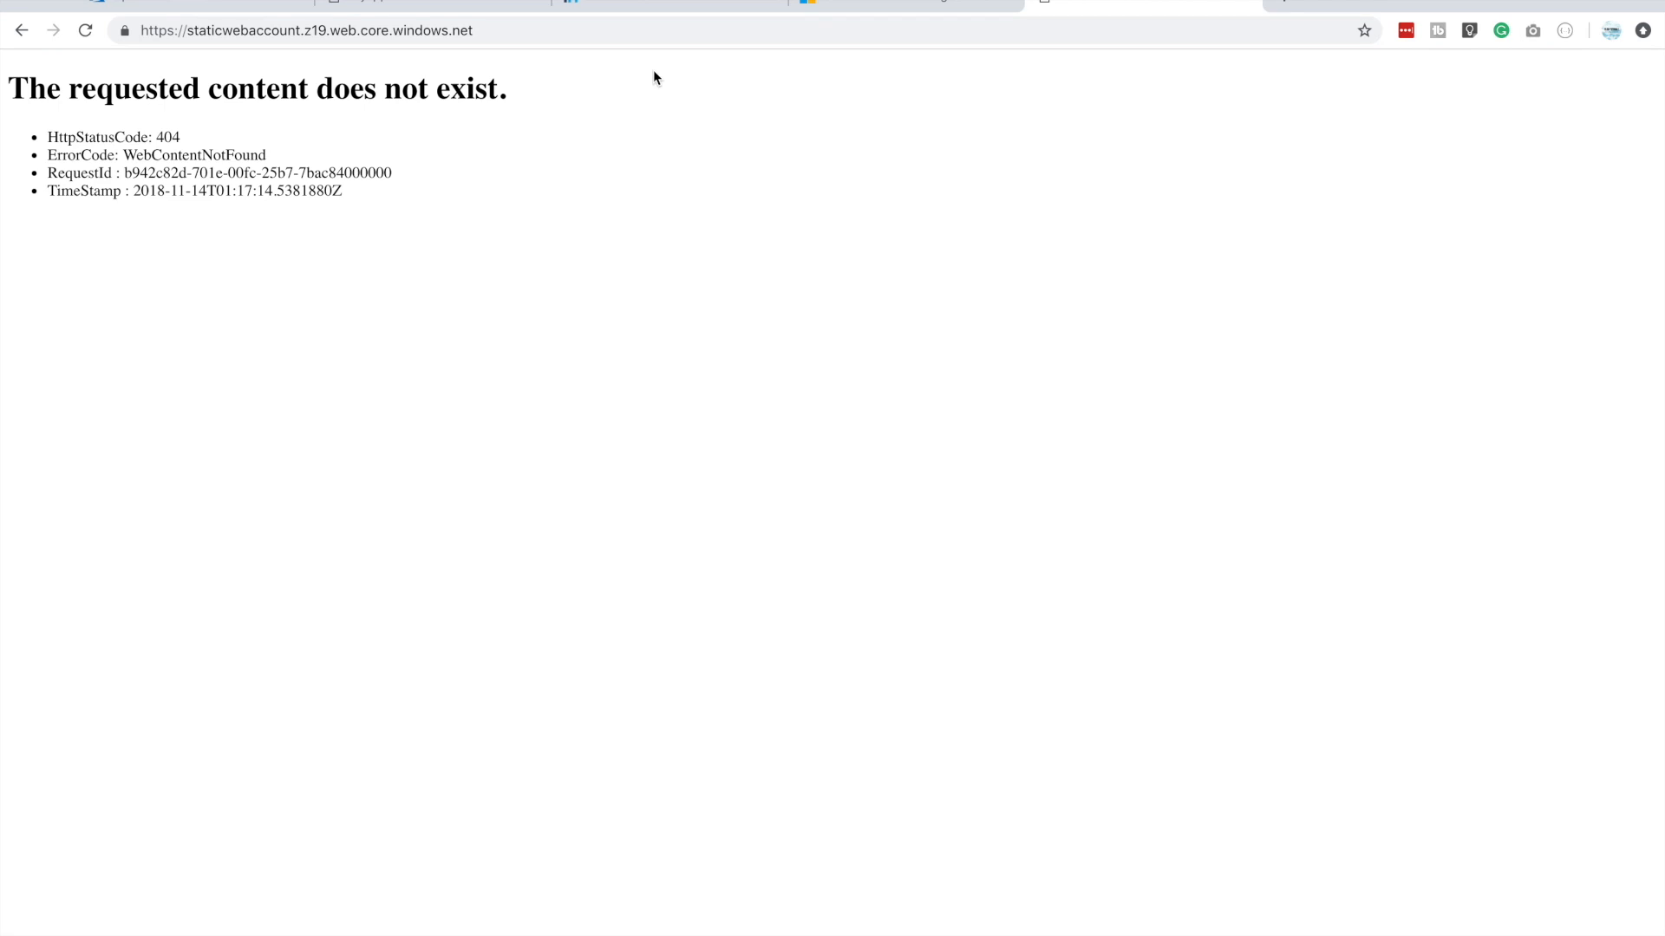
click(491, 27)
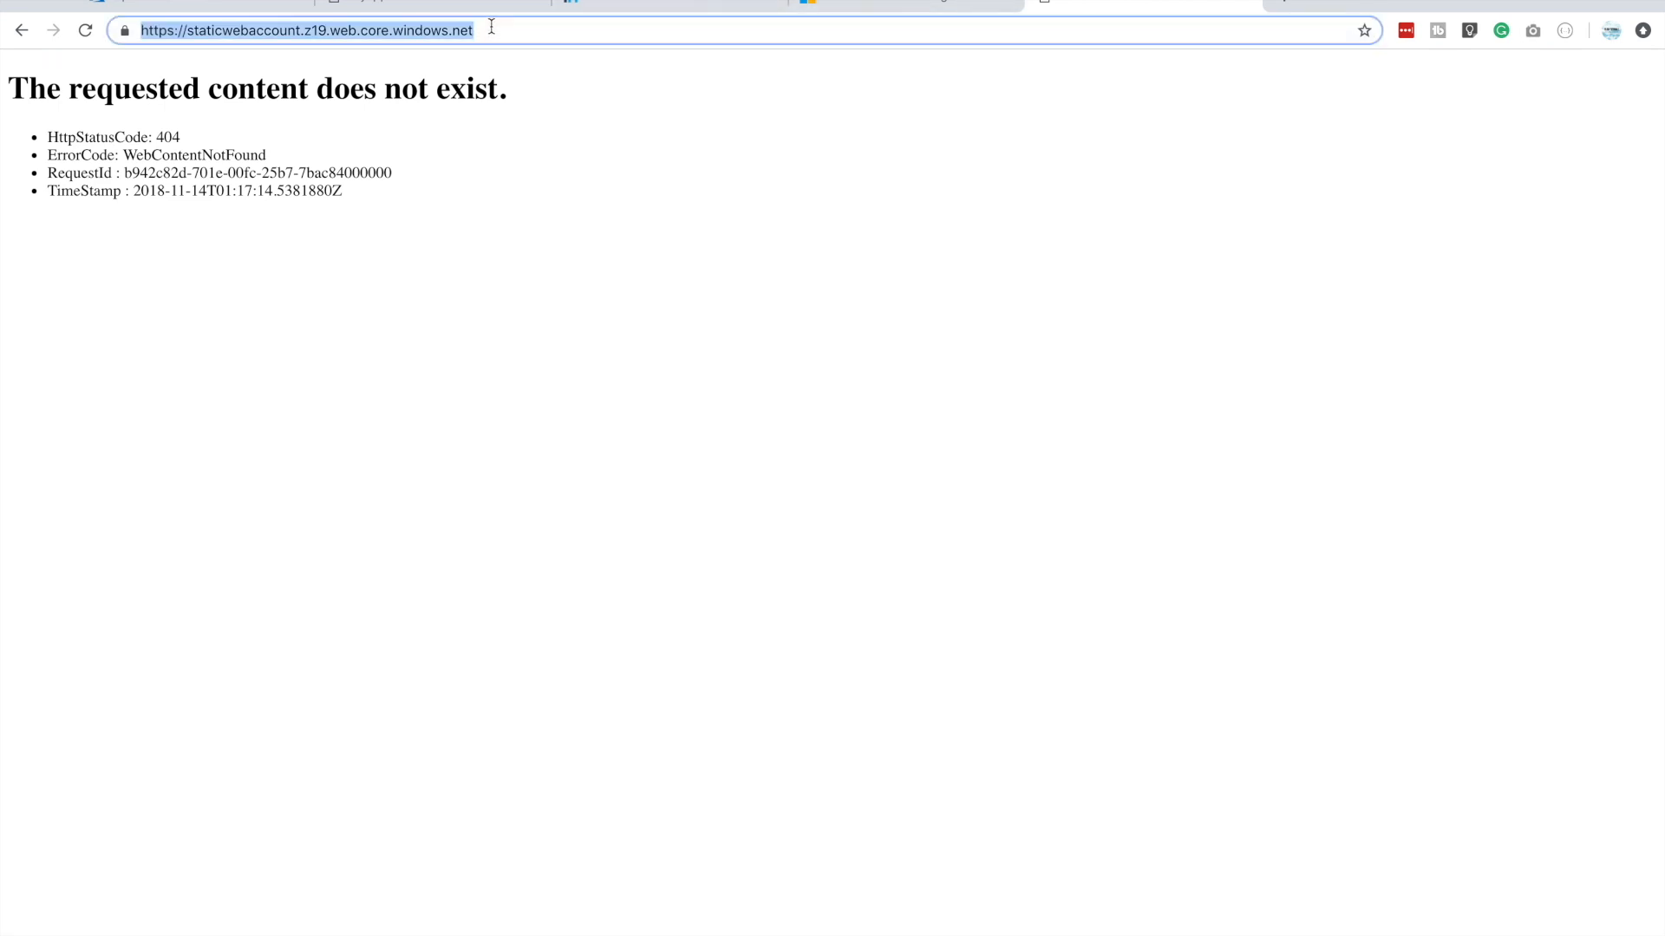
key(Return)
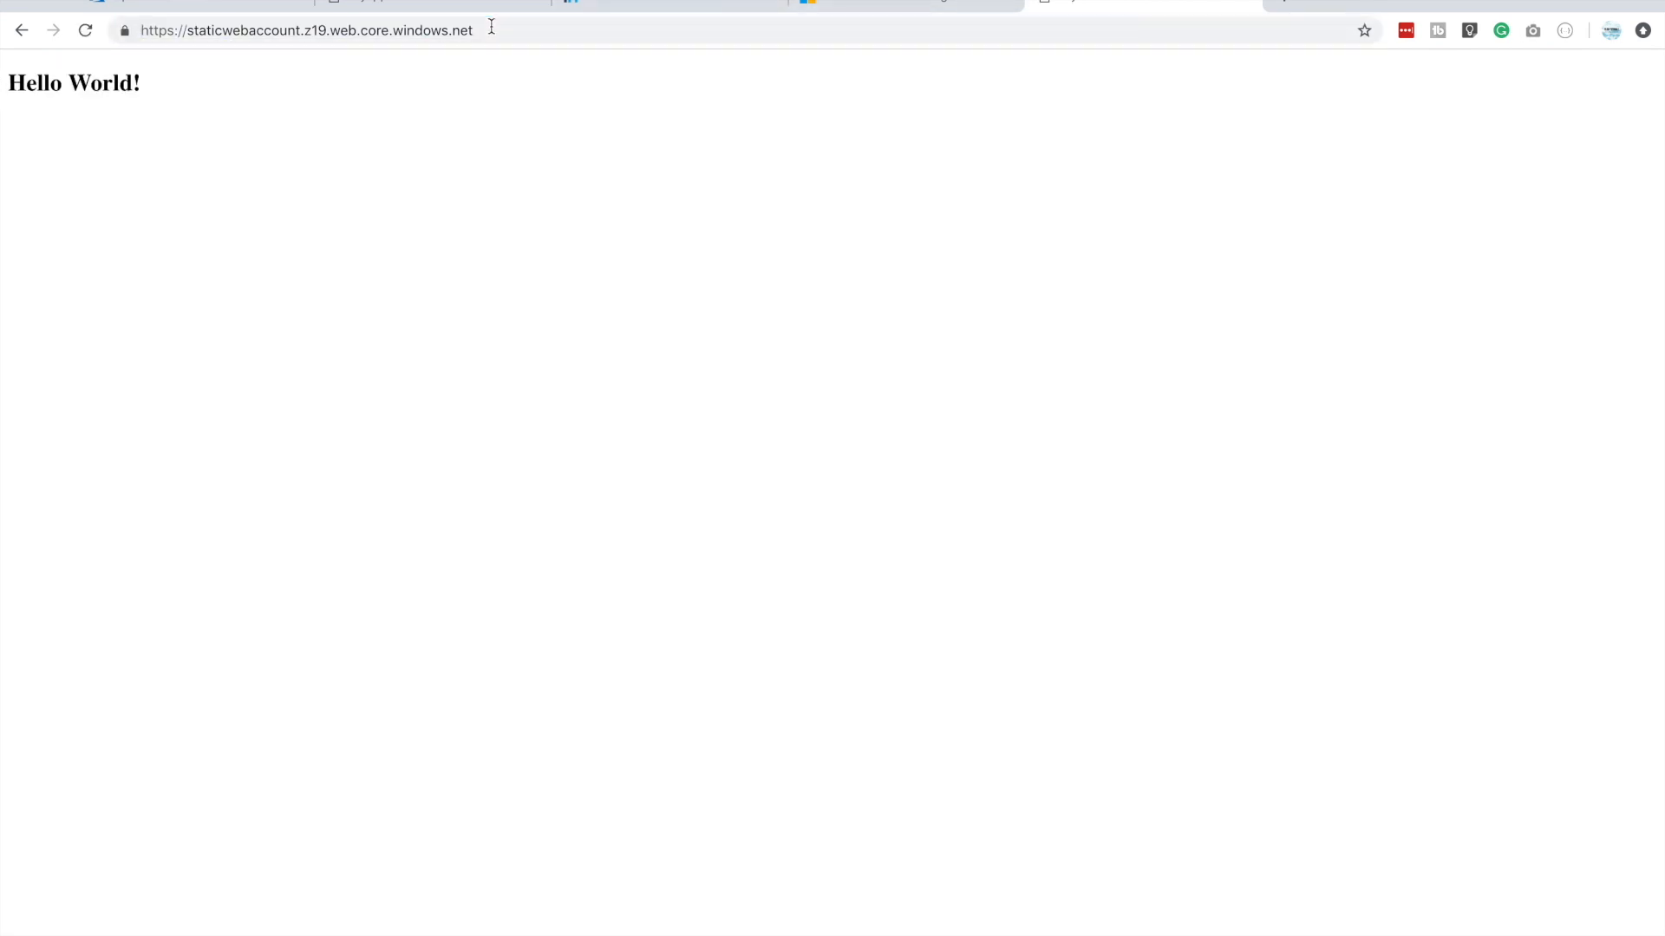
drag(156, 83, 1, 76)
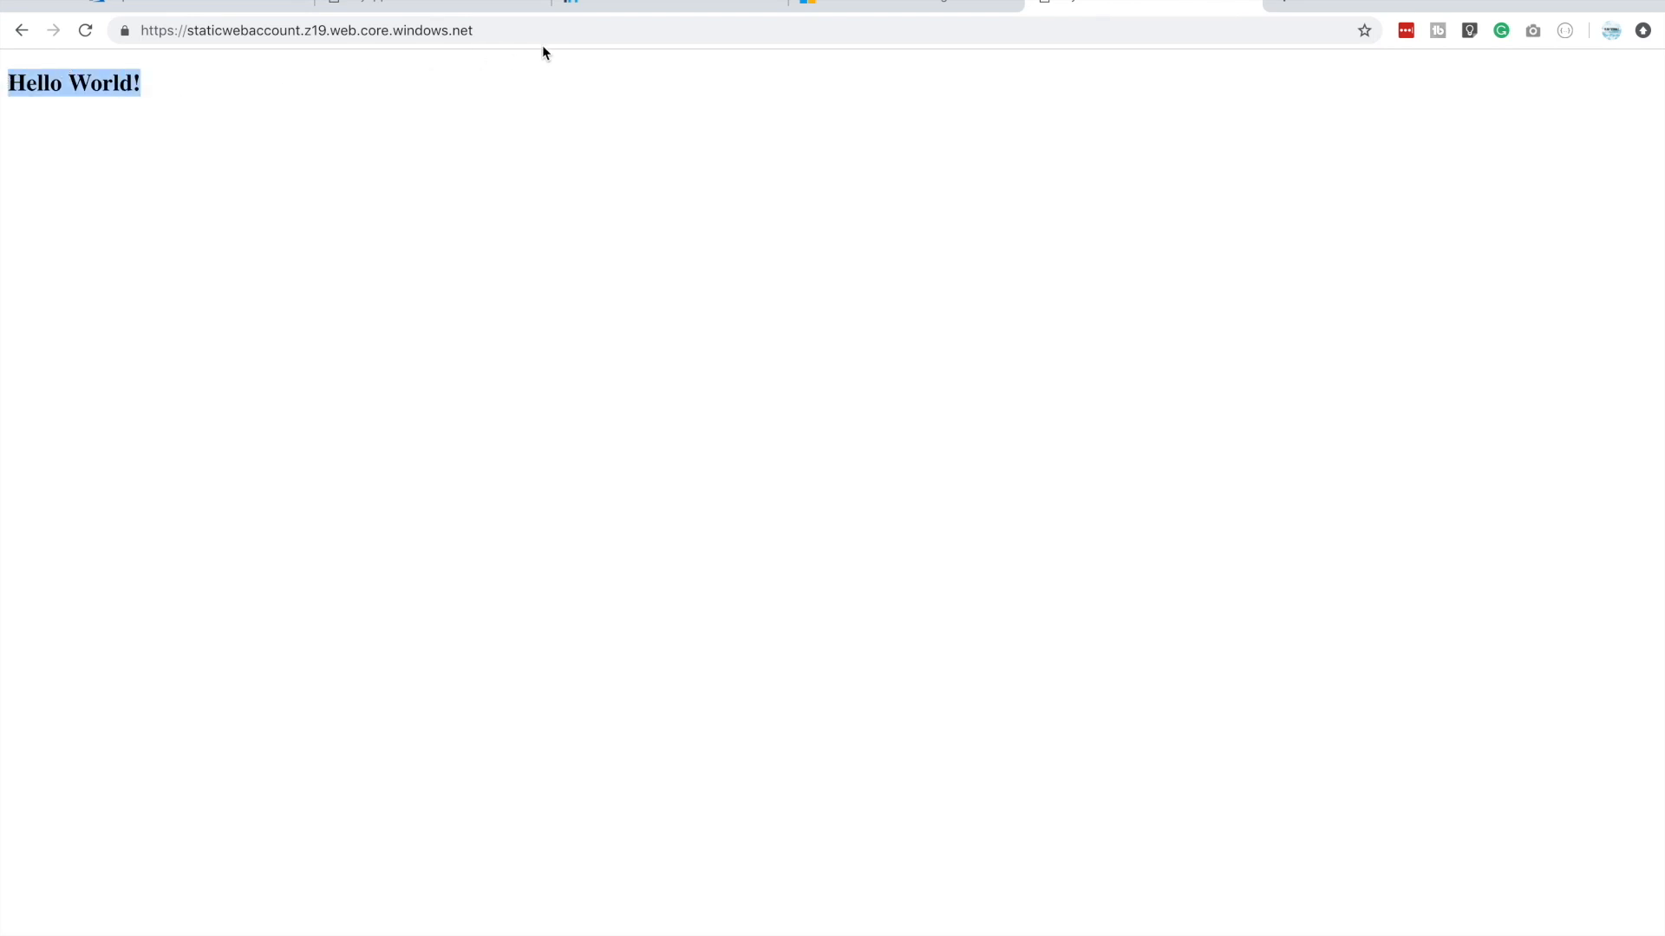
Request the nonexistent path /somethign on the static website to test its error page, and return to the home page
click(521, 33)
click(521, 33)
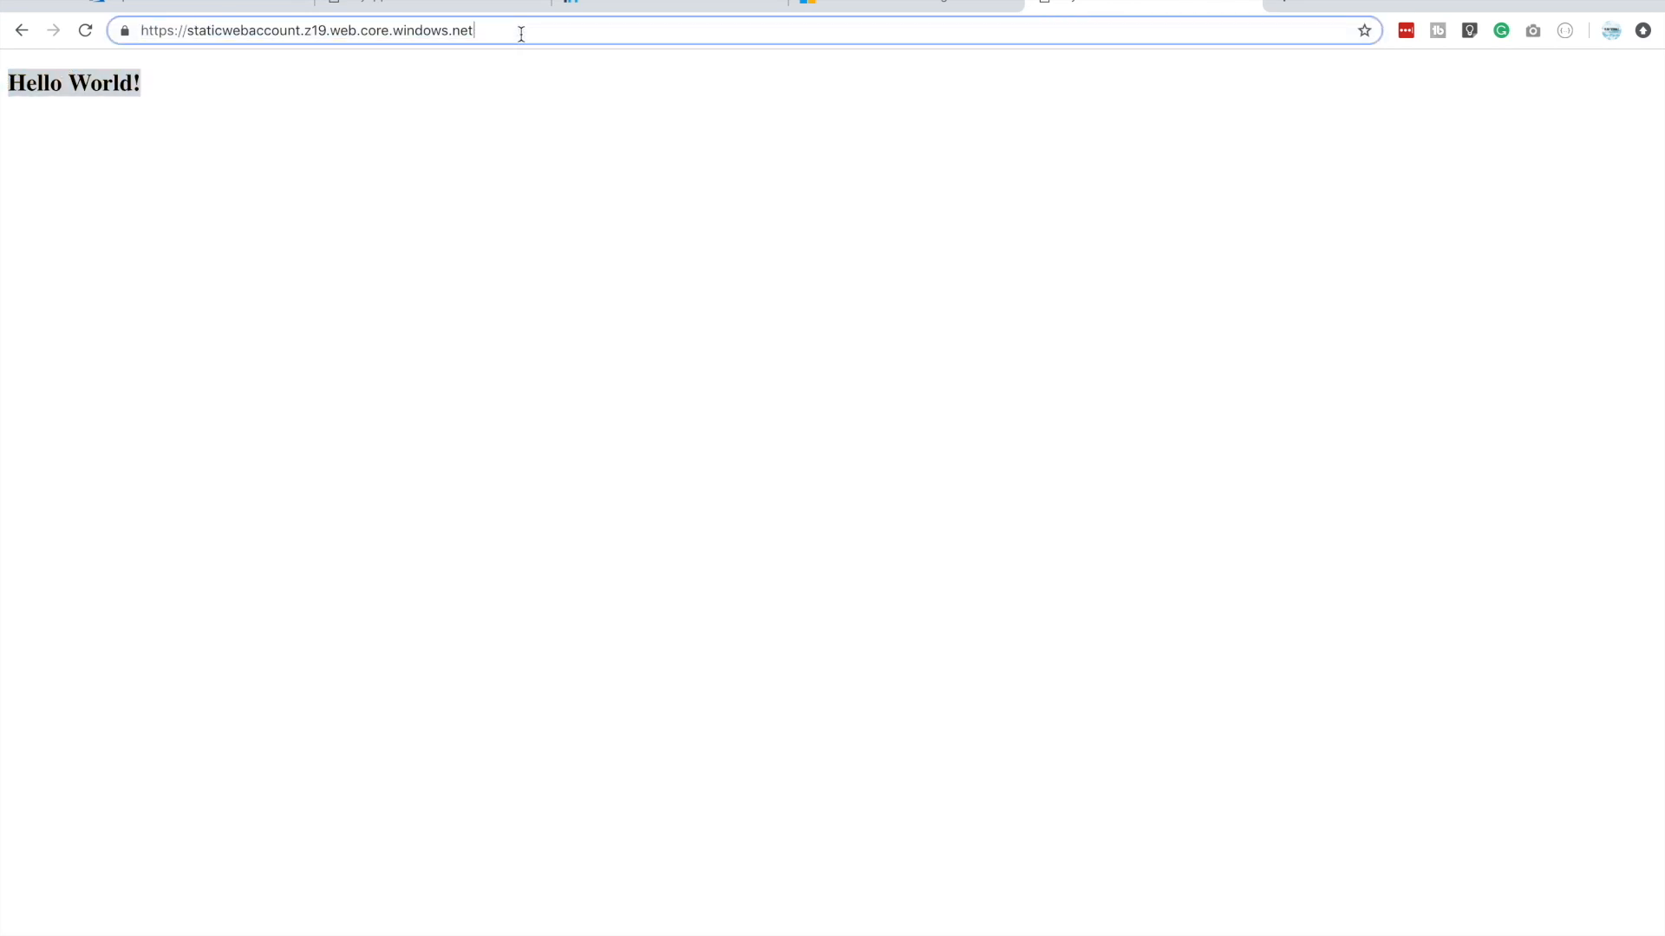
text(/)
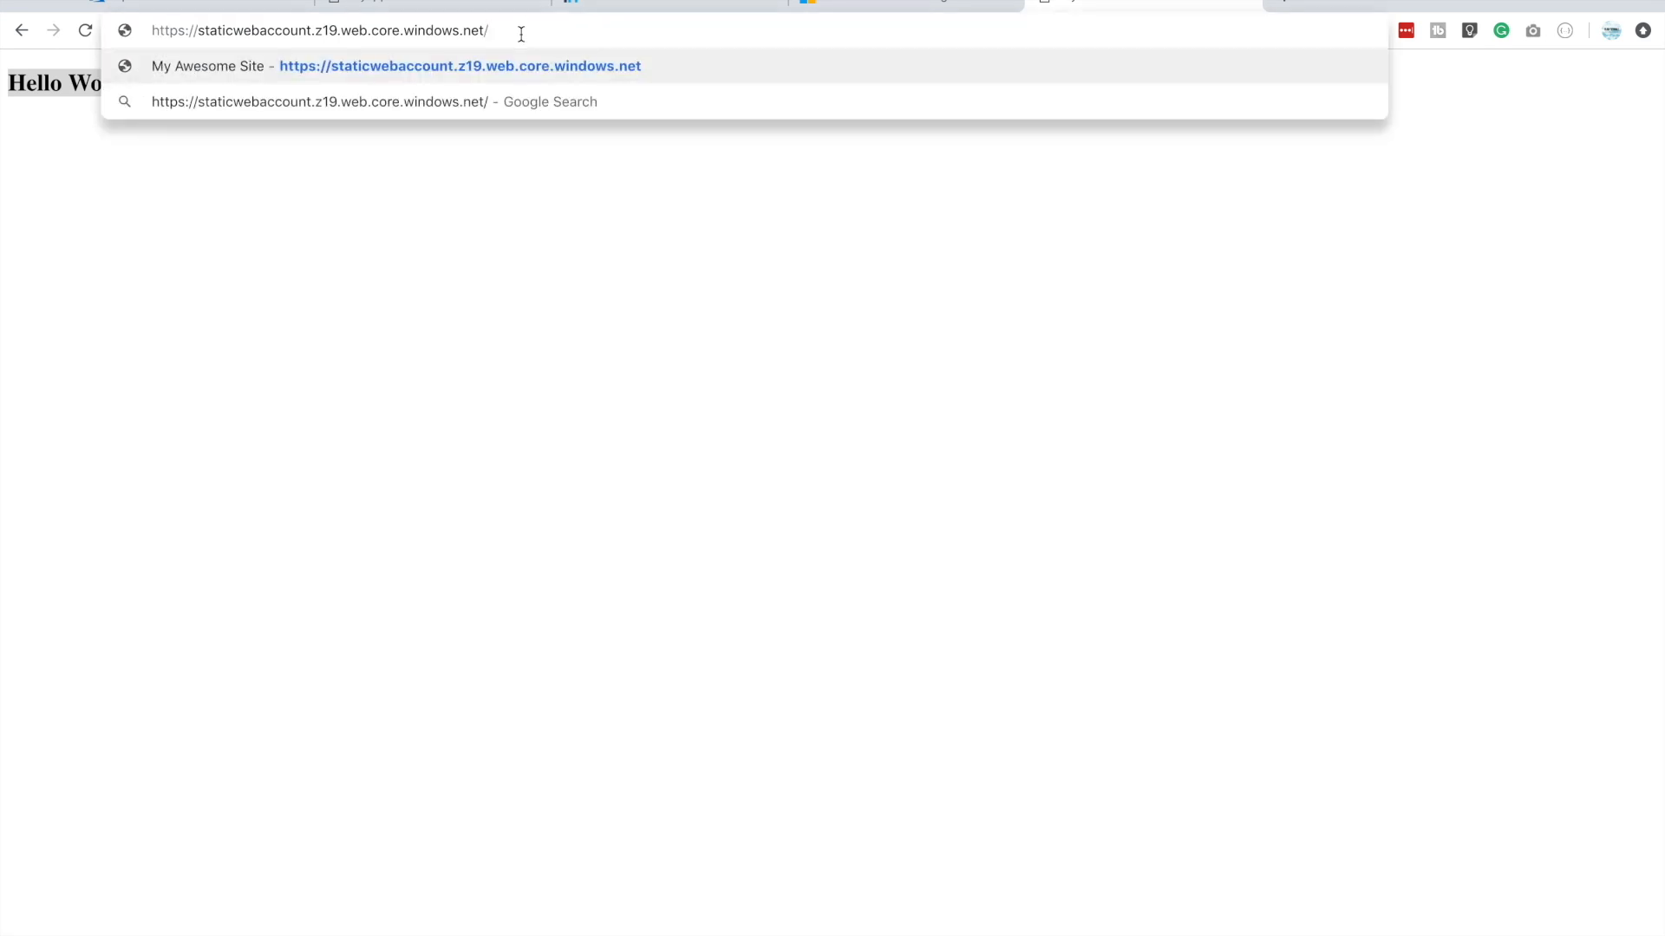
text(so)
text(gn)
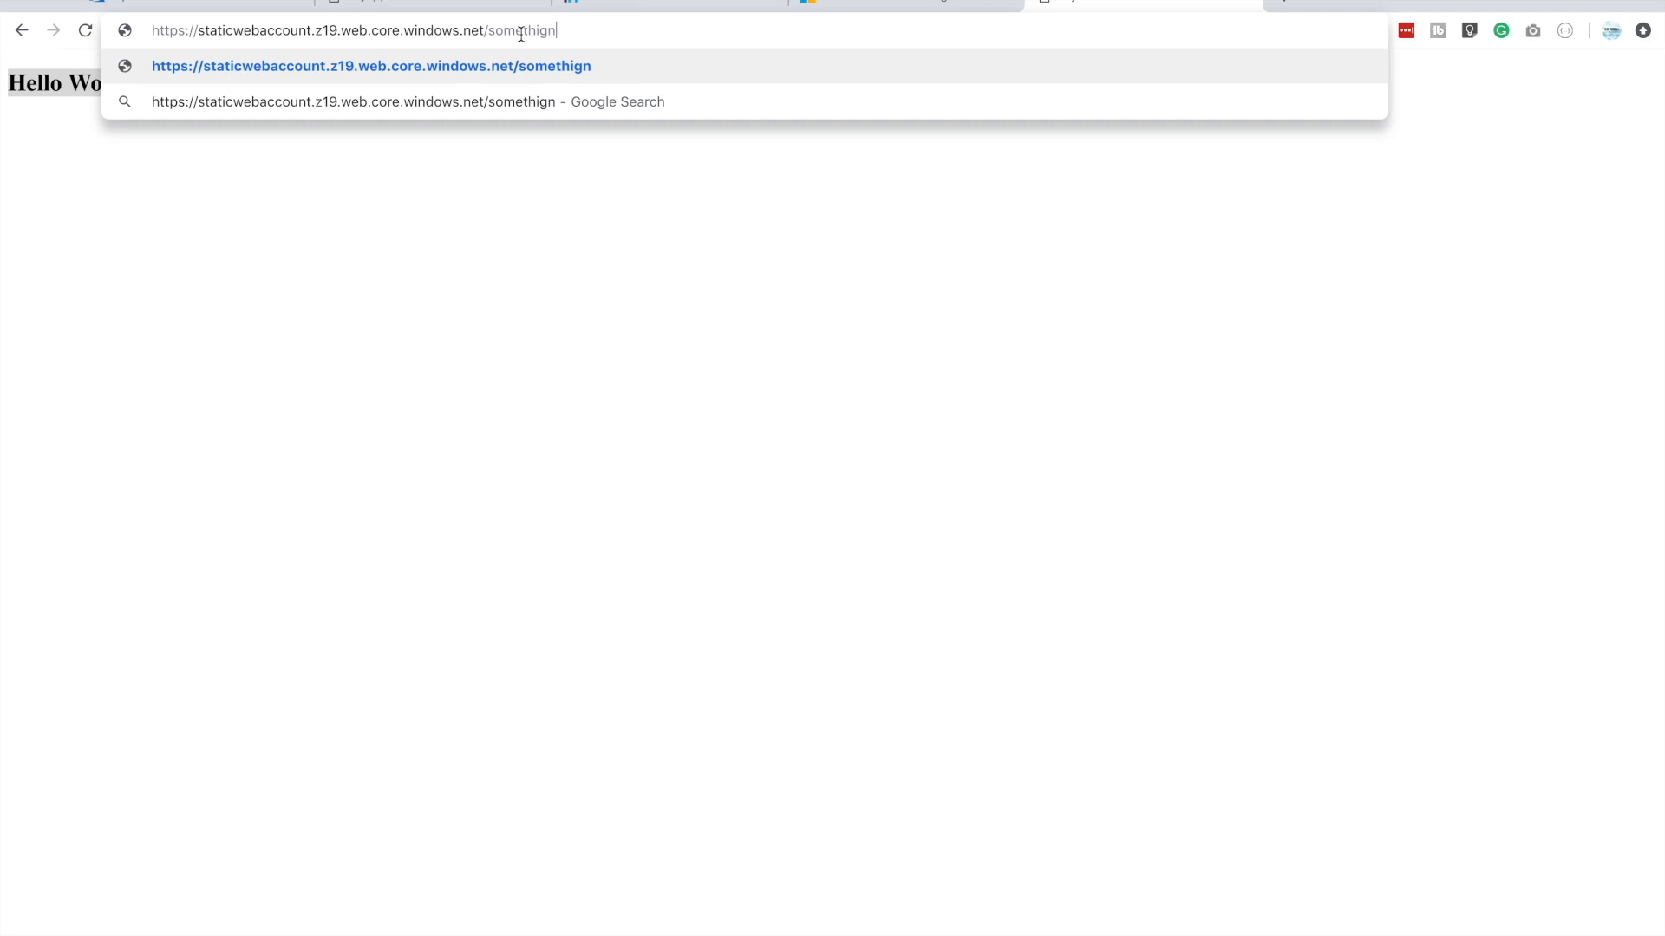
key(Return)
drag(240, 96, 5, 87)
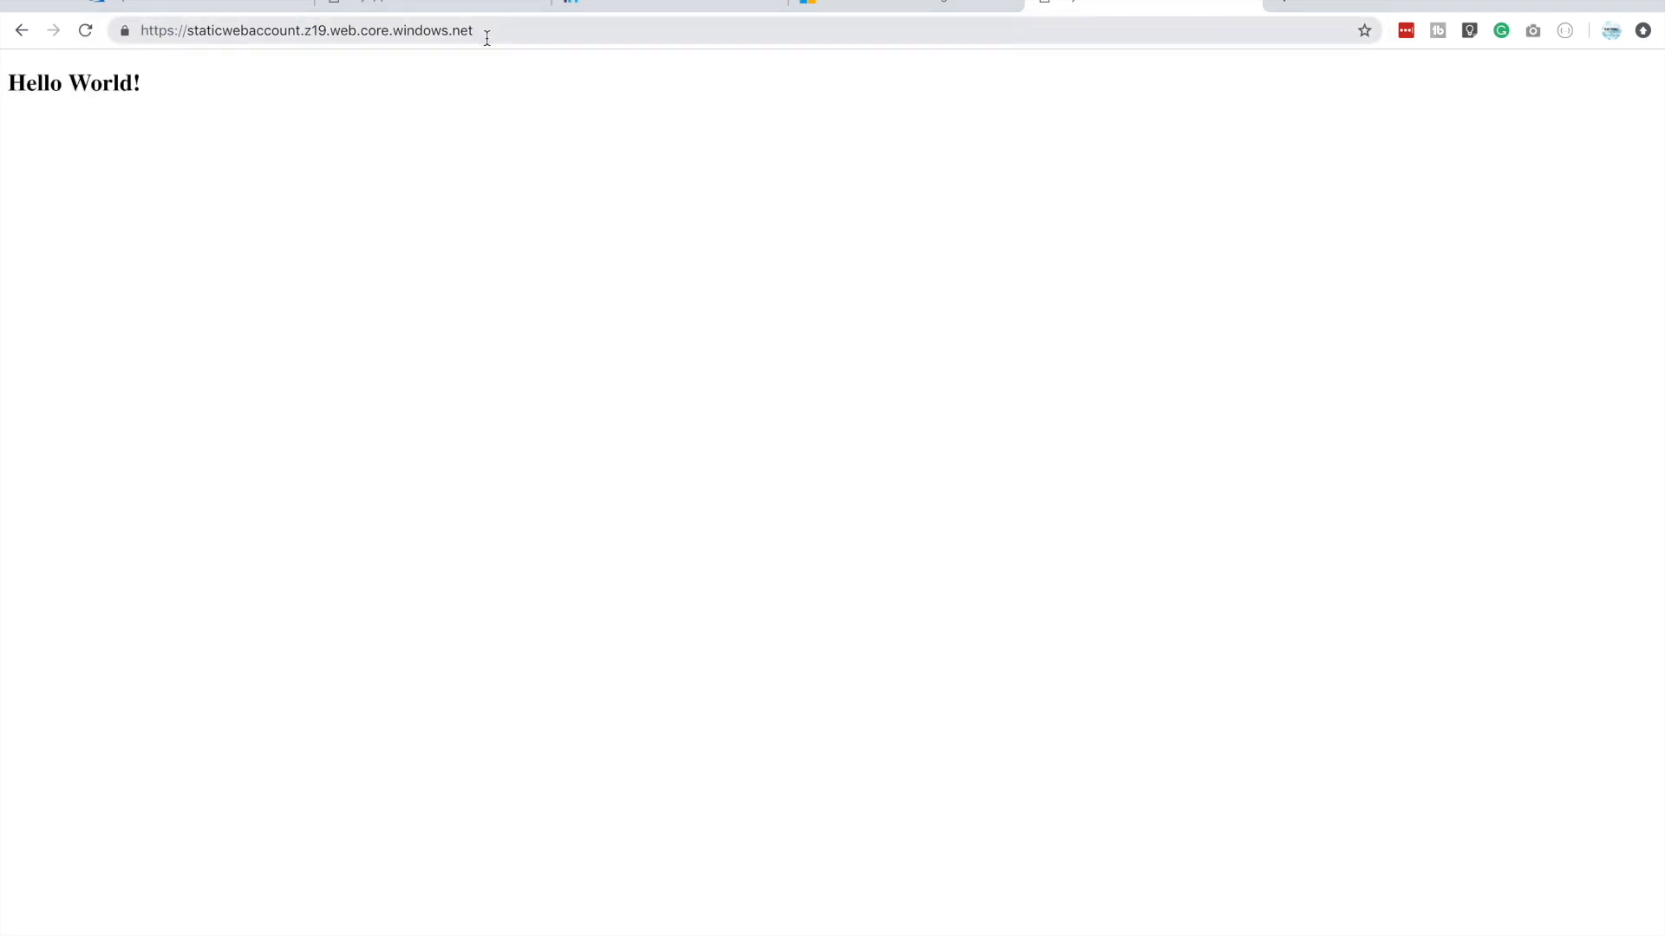
click(487, 37)
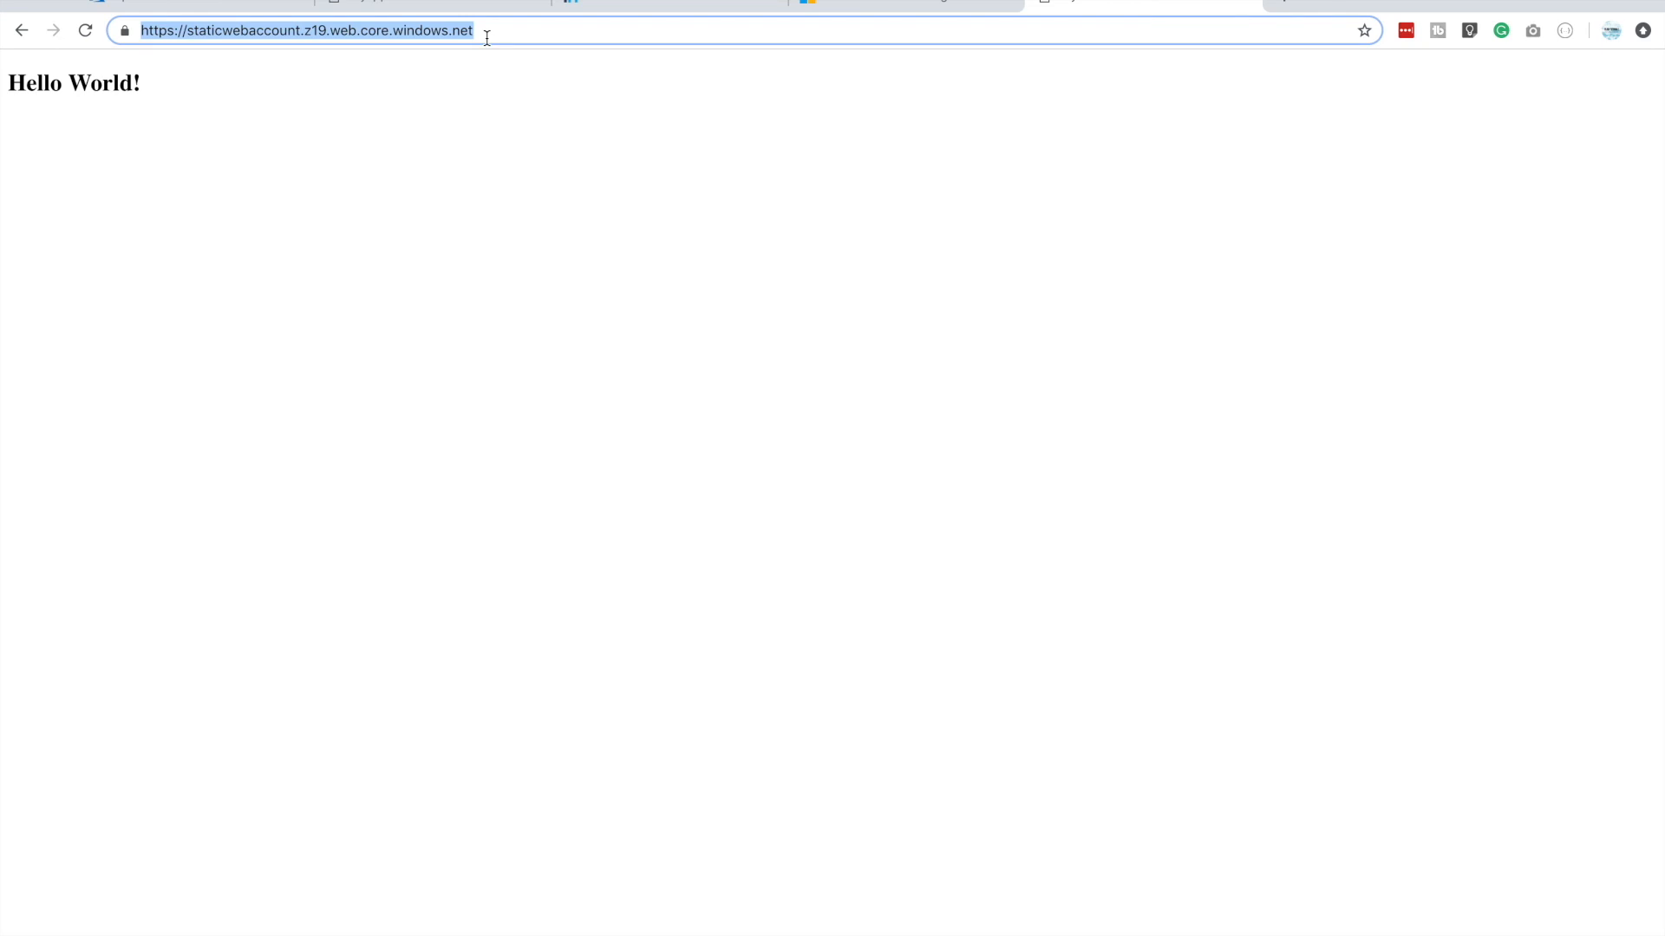
click(85, 115)
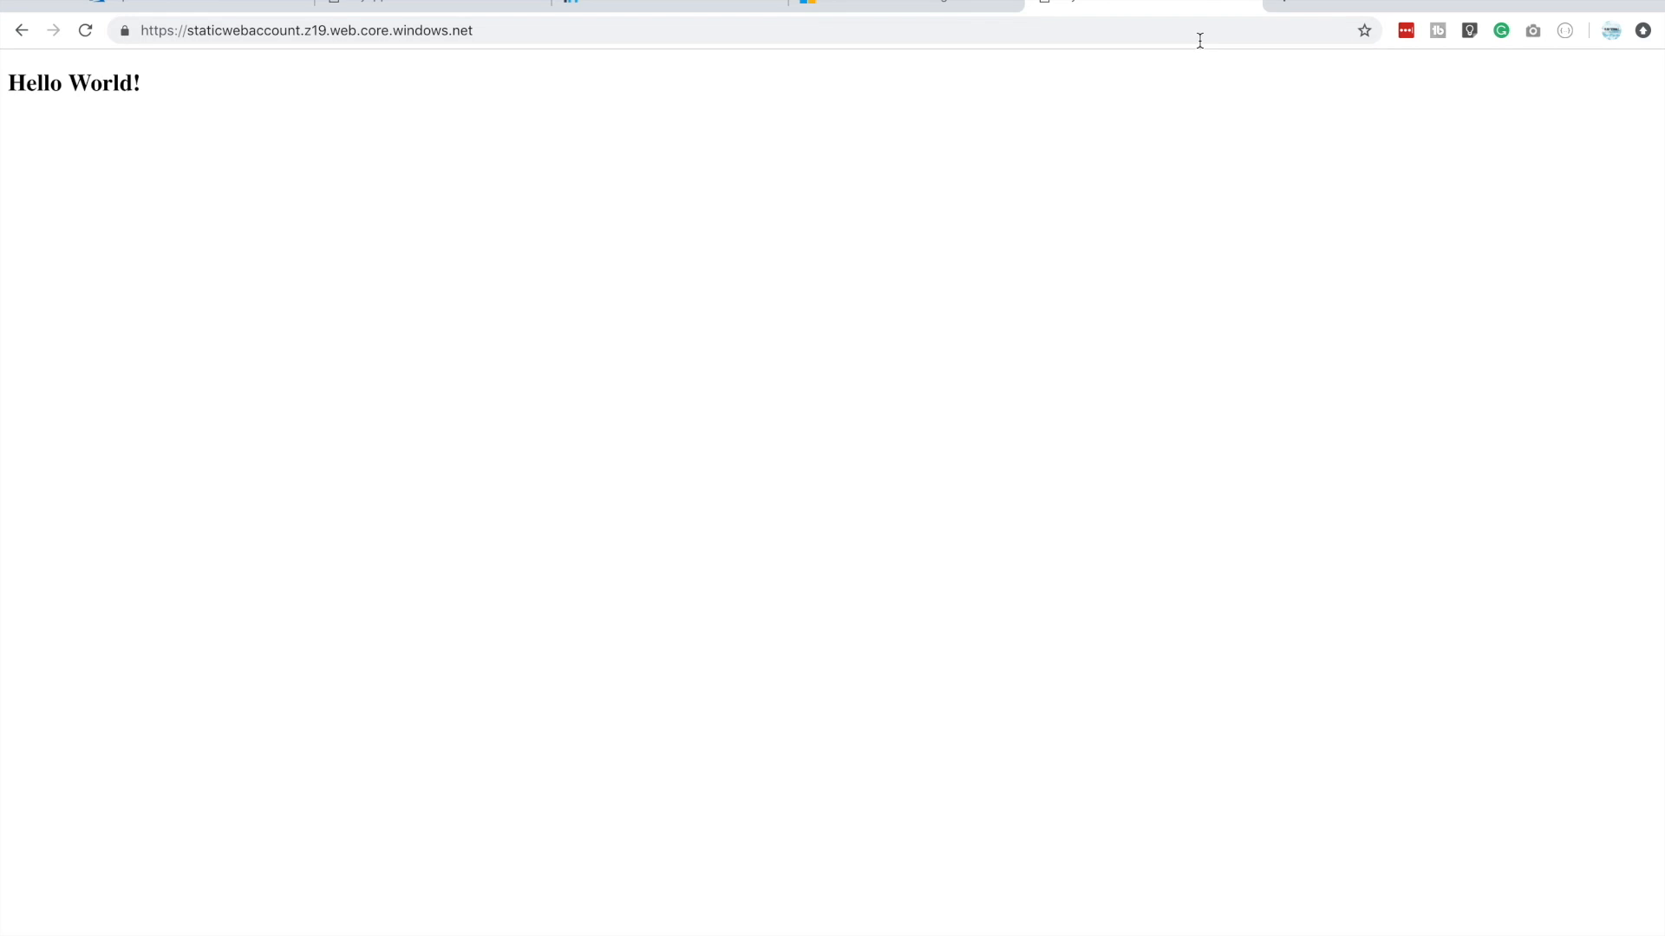
Open the Dot TK site from the "free domains" search results and log in to My Freenom with Google sign-in
click(1283, 15)
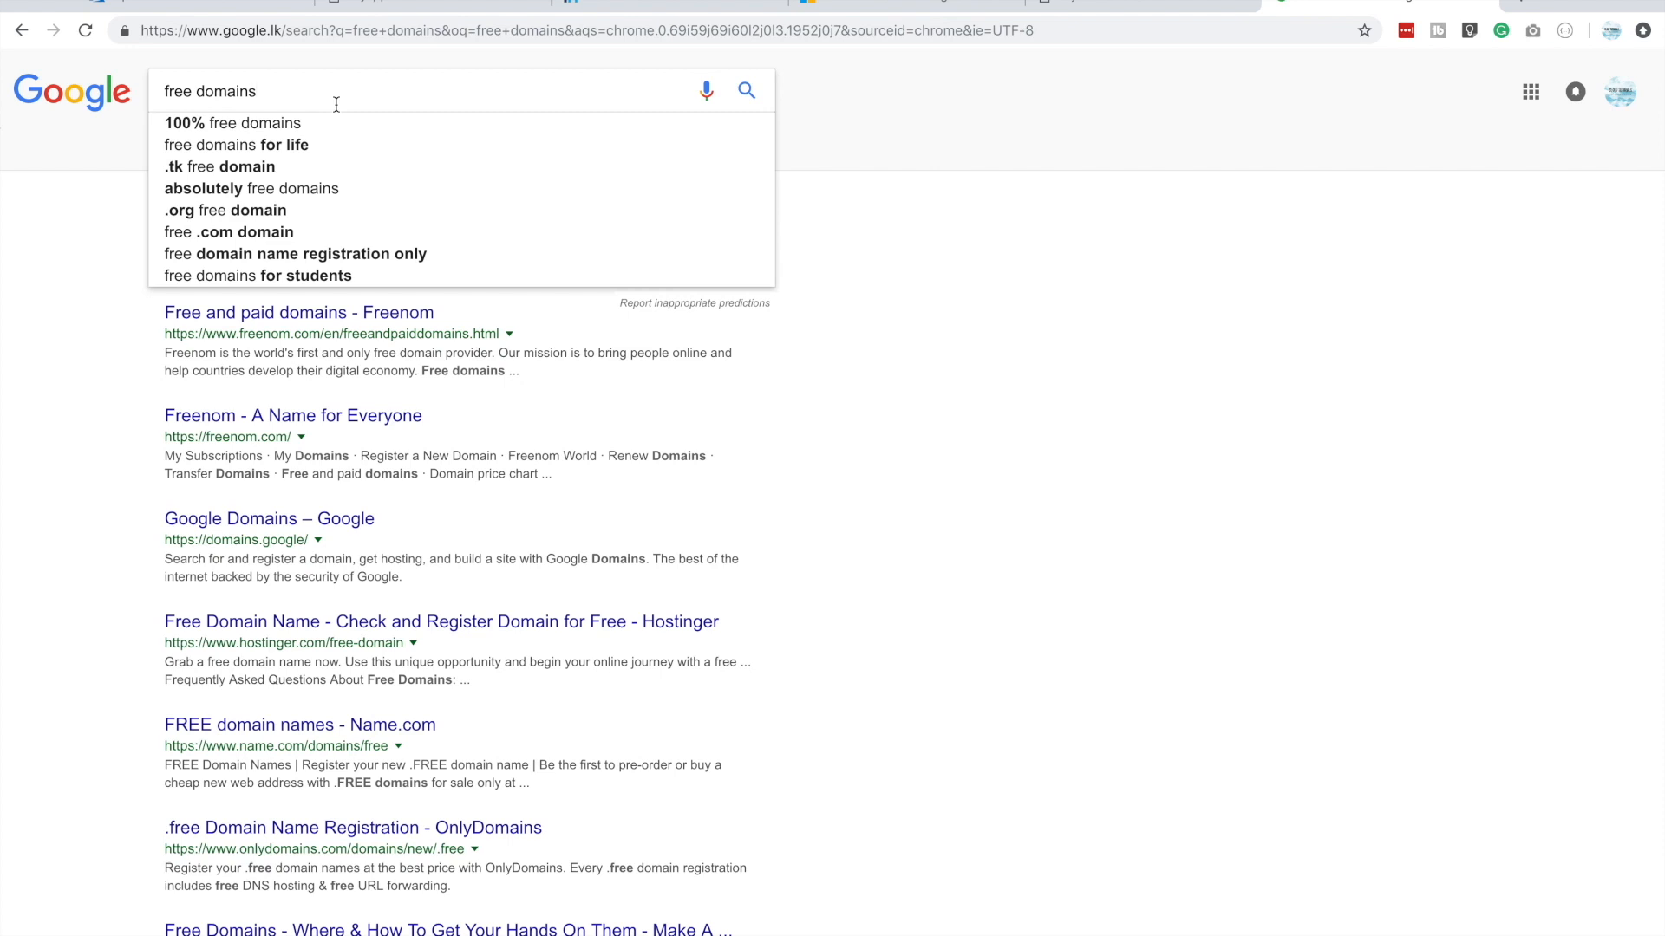
click(968, 319)
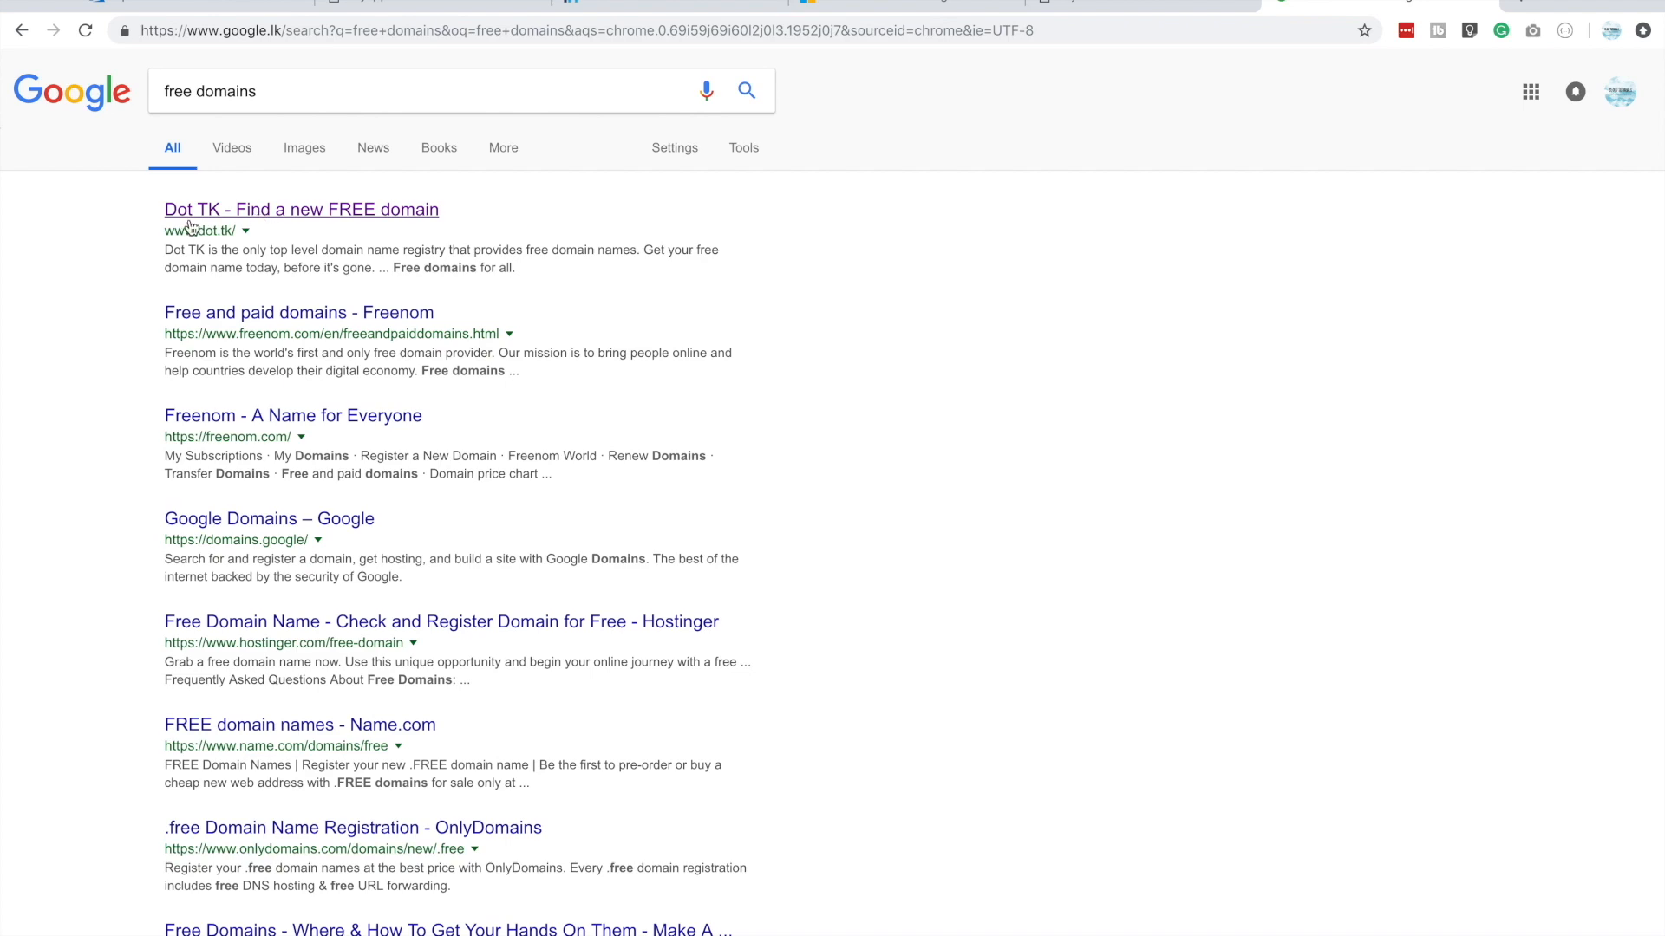
click(299, 219)
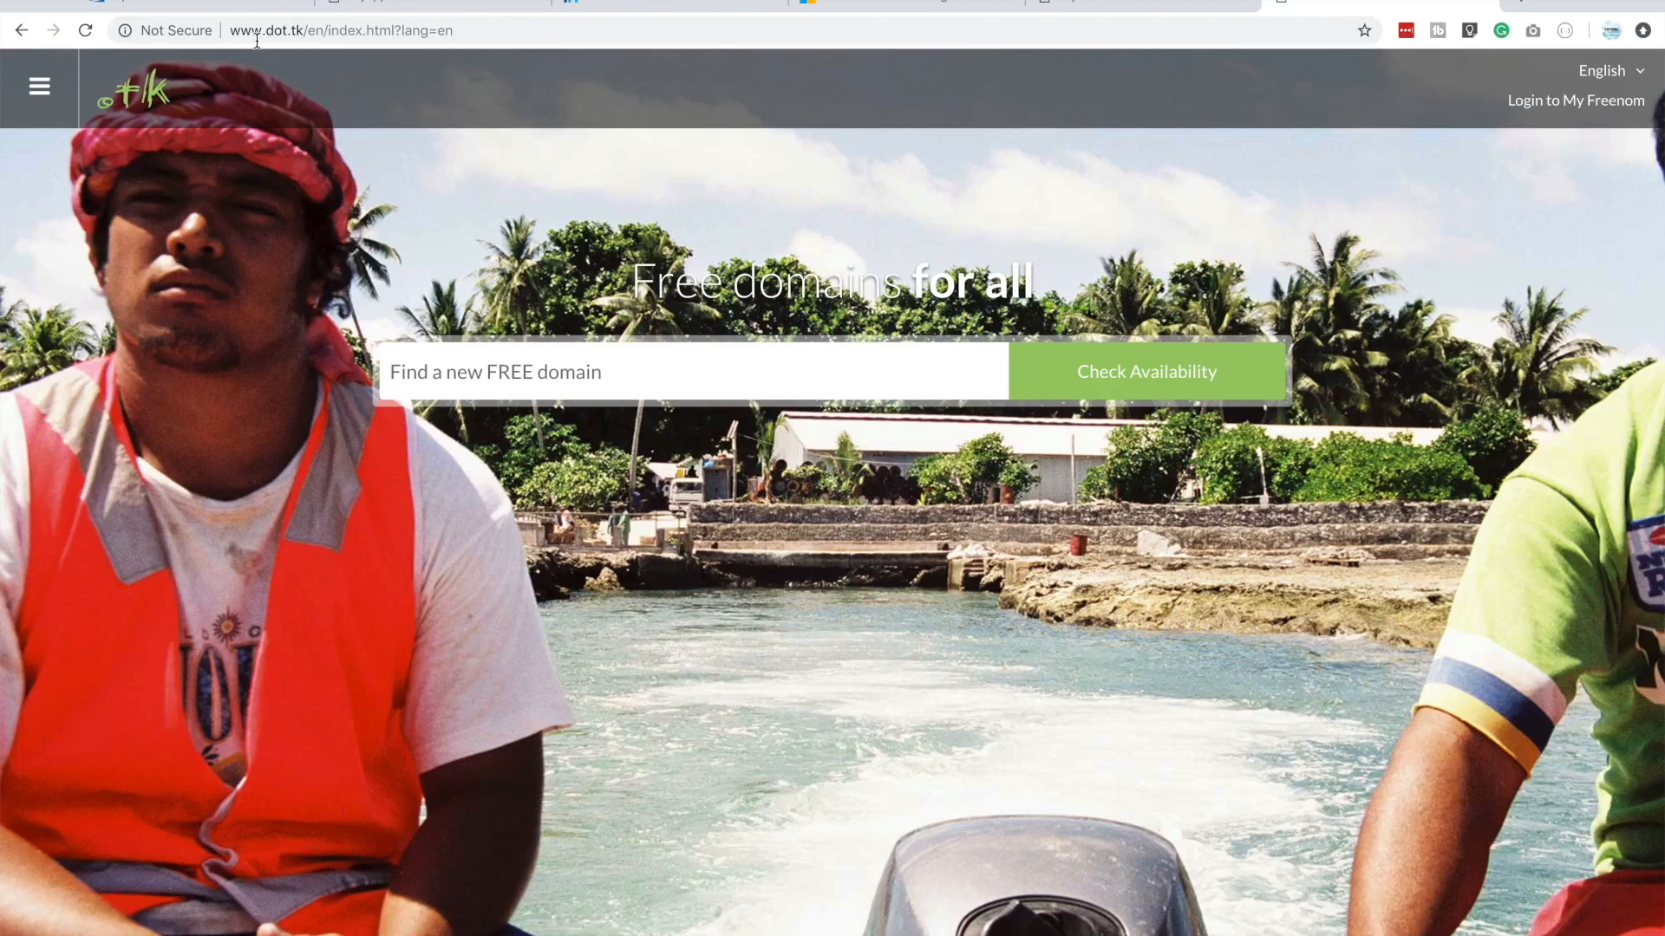
click(1524, 109)
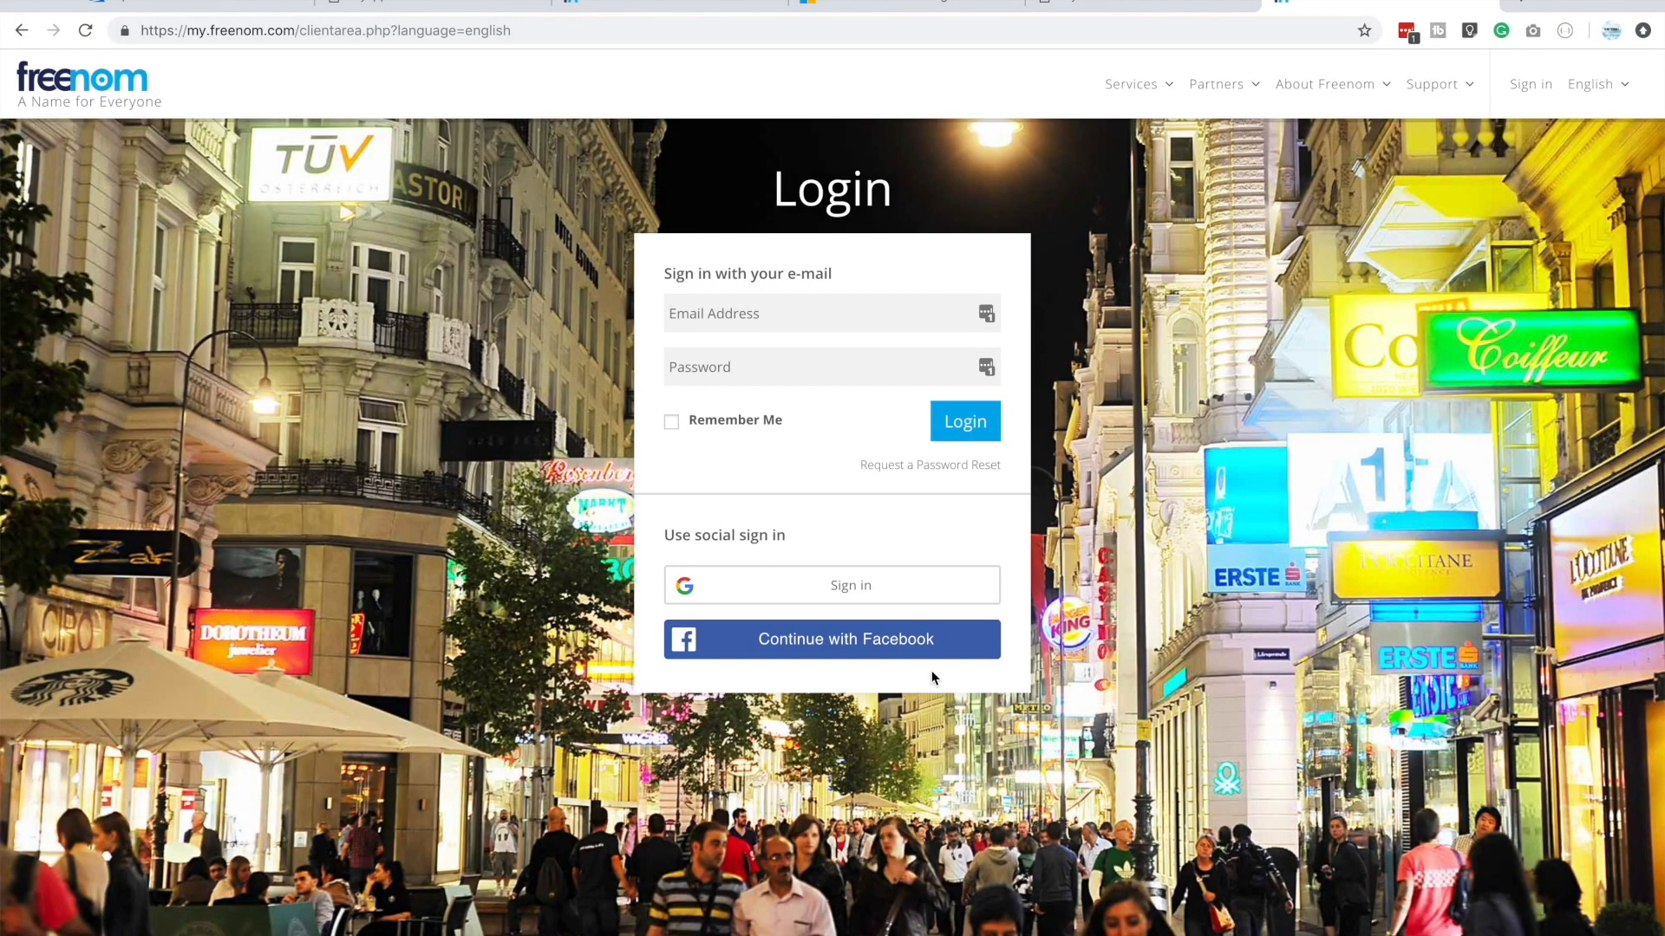
click(927, 589)
Start registering a new Freenom domain and check the availability of myawesomeazuresite
mouse_move(1119, 90)
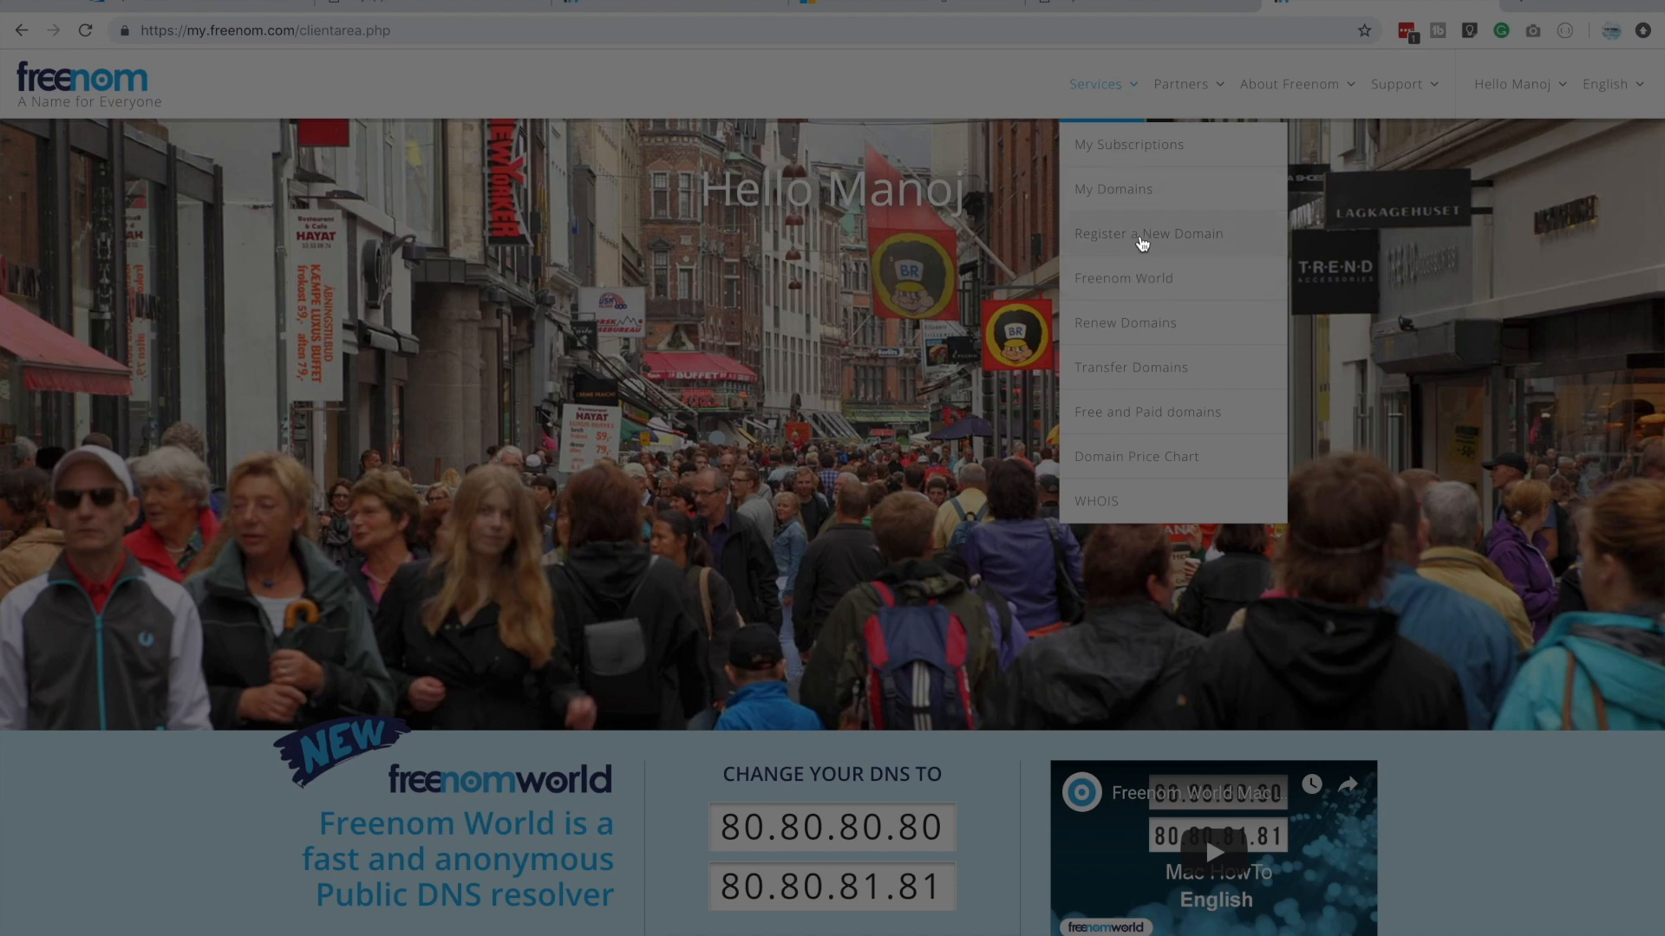
click(1143, 243)
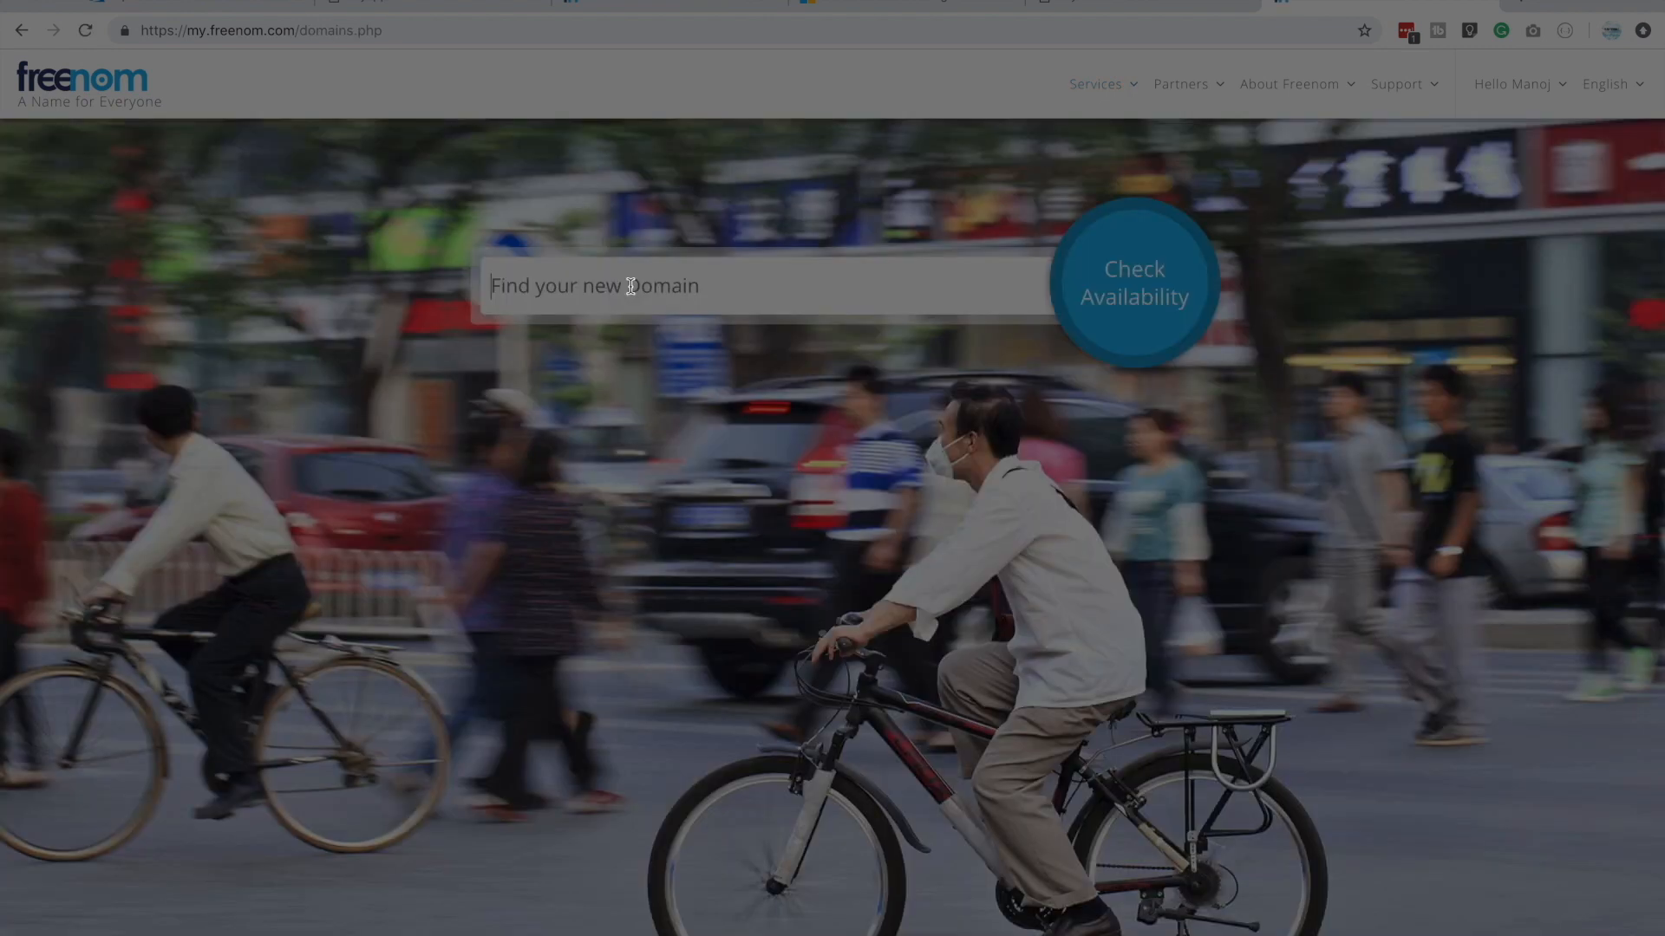
click(630, 287)
text(myawesomeazuresite)
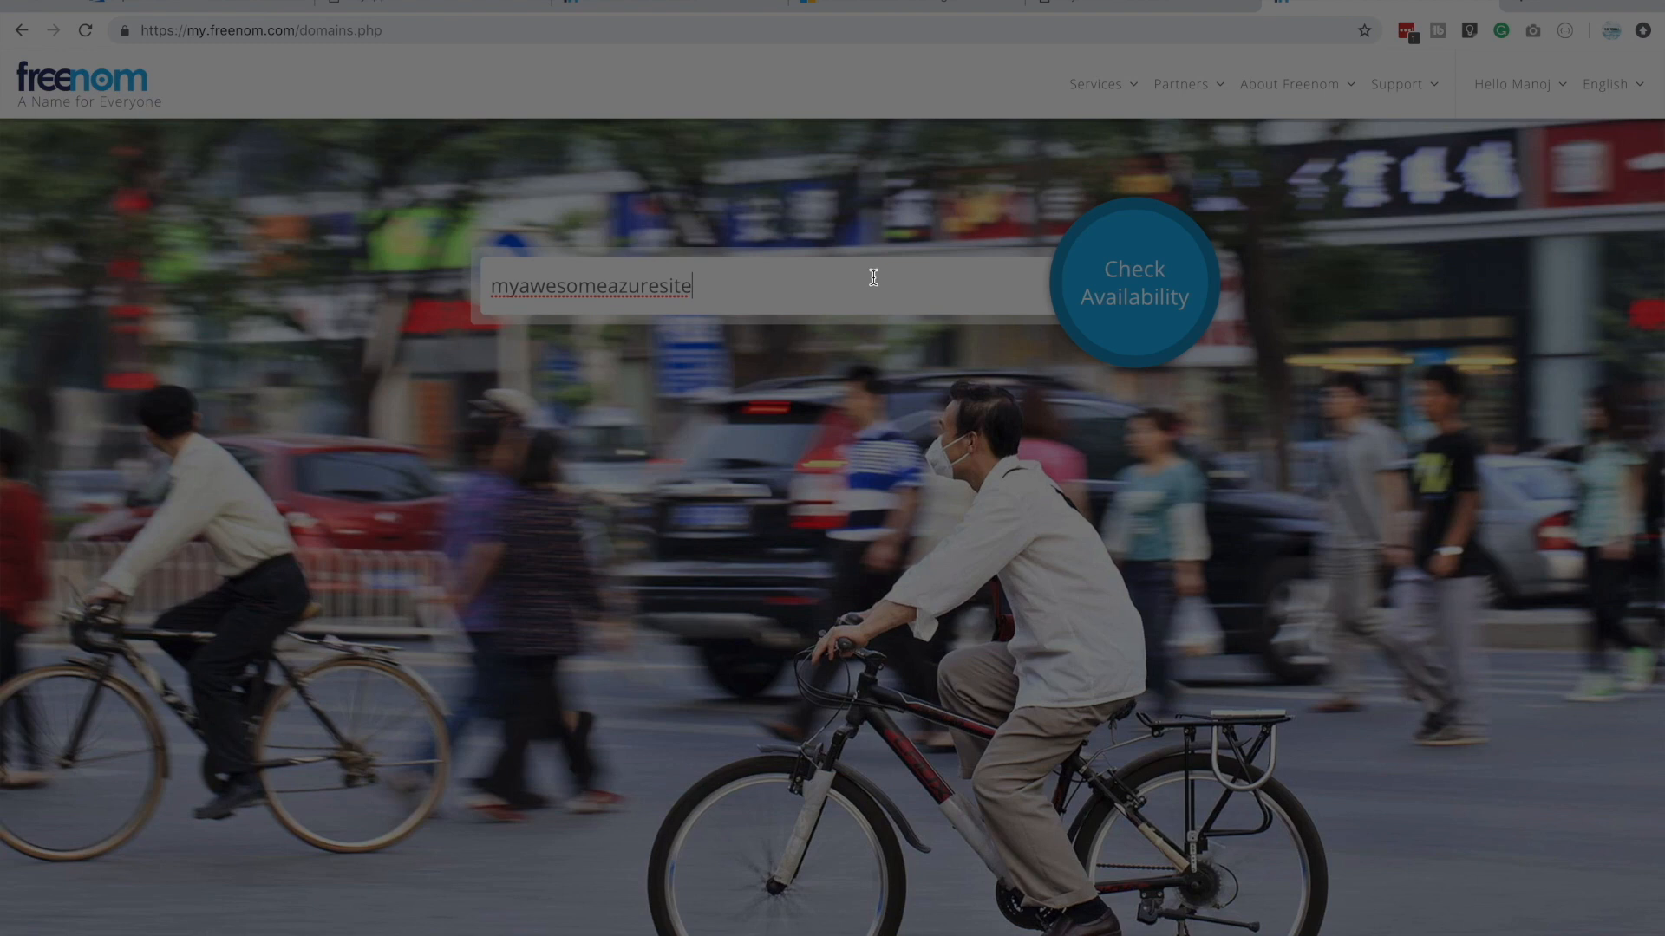
click(1108, 280)
triple_click(366, 441)
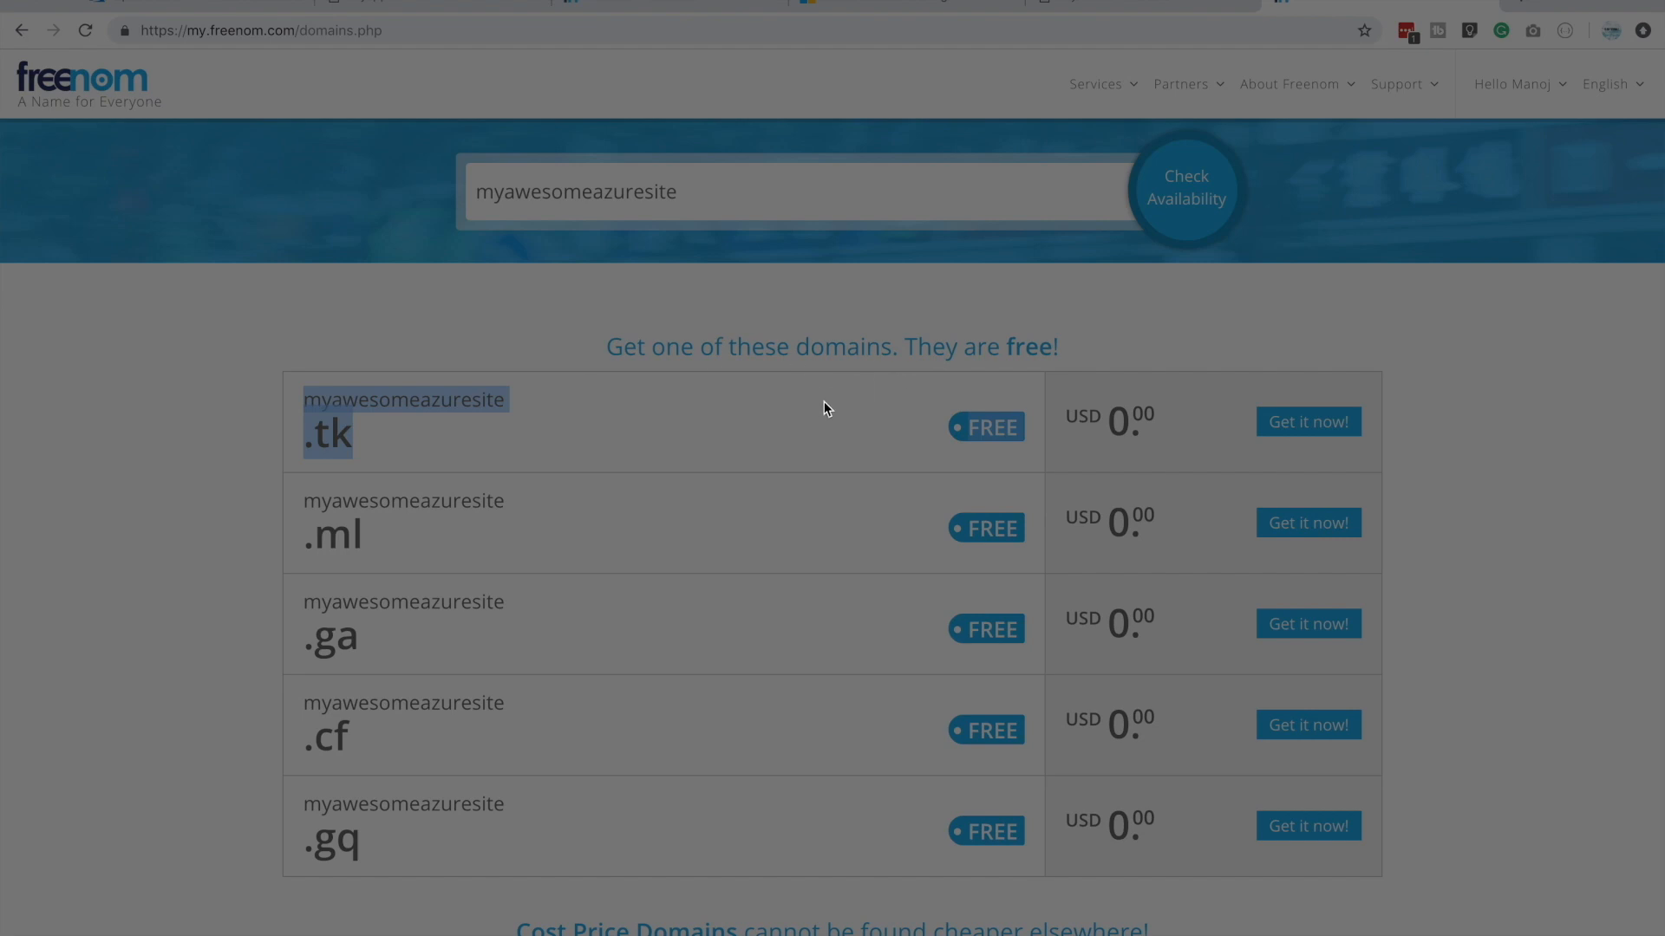
click(1537, 420)
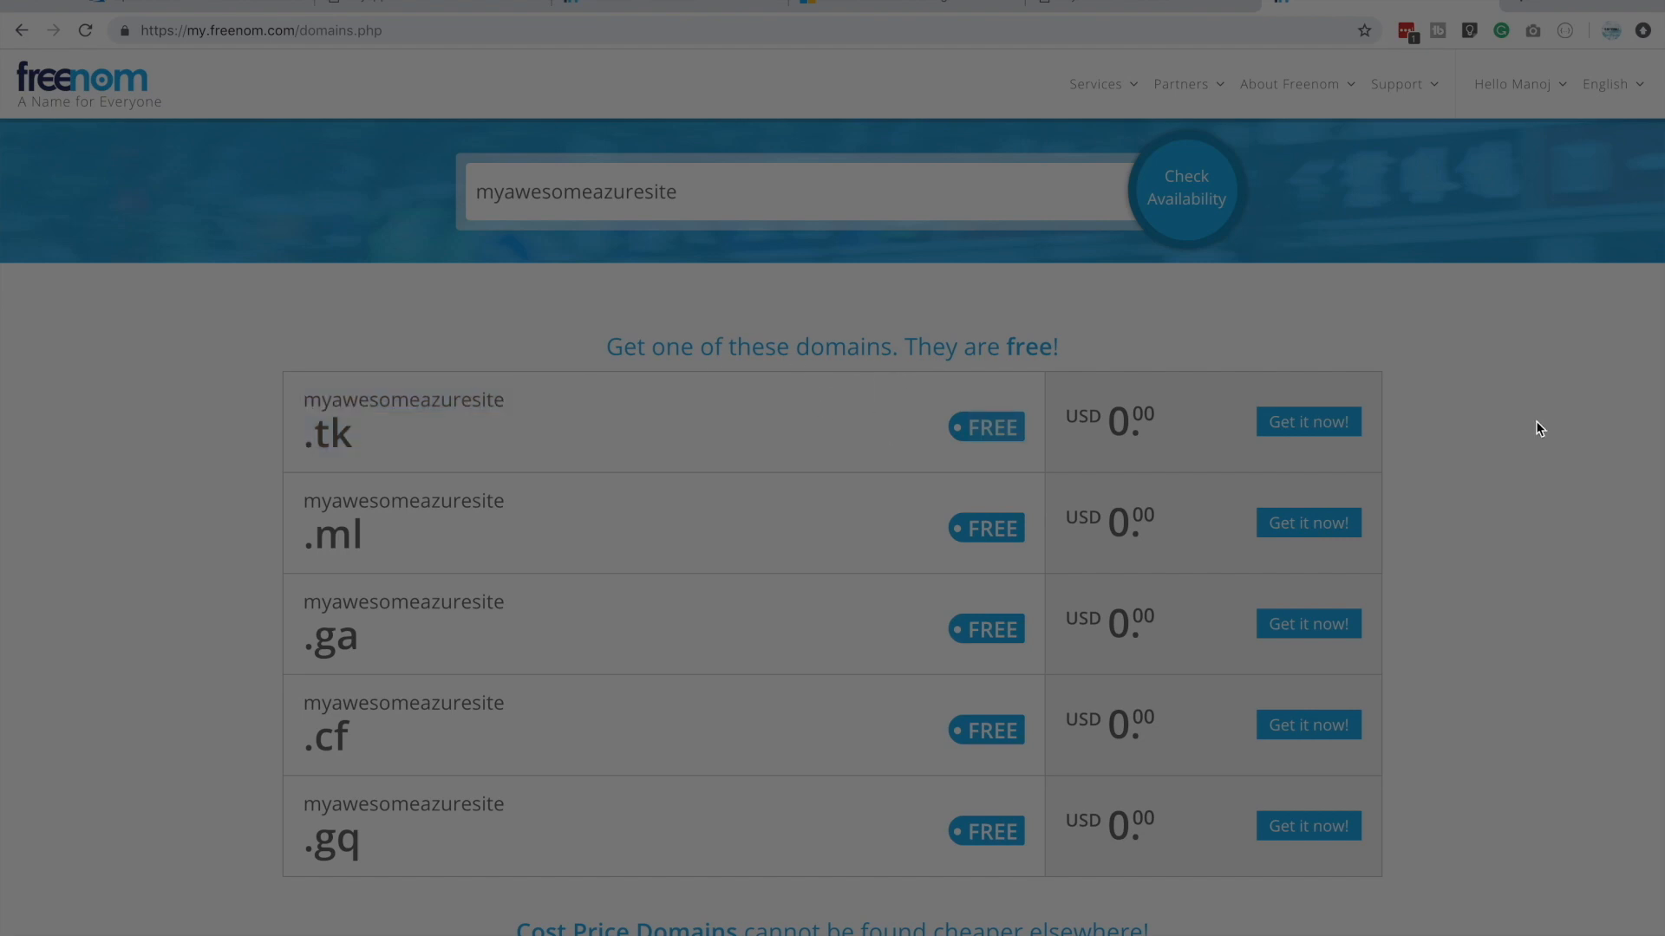
Add the free myawesomeazuresite.tk domain to the cart and complete the order for the free 3-month period
click(1337, 428)
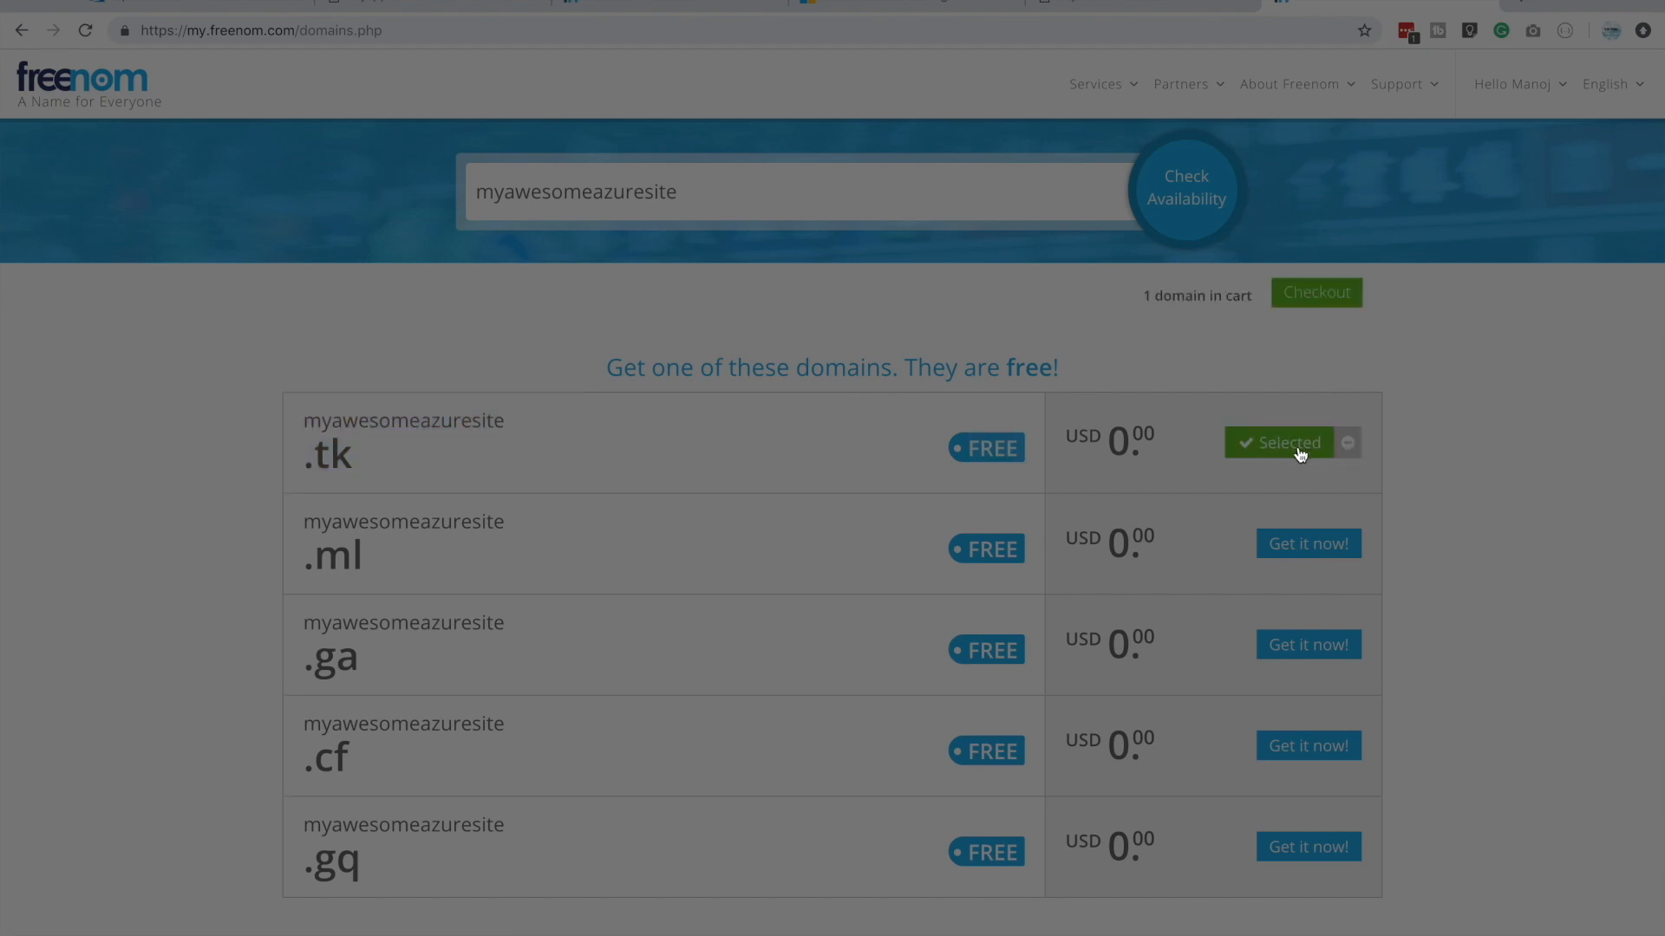
click(1328, 299)
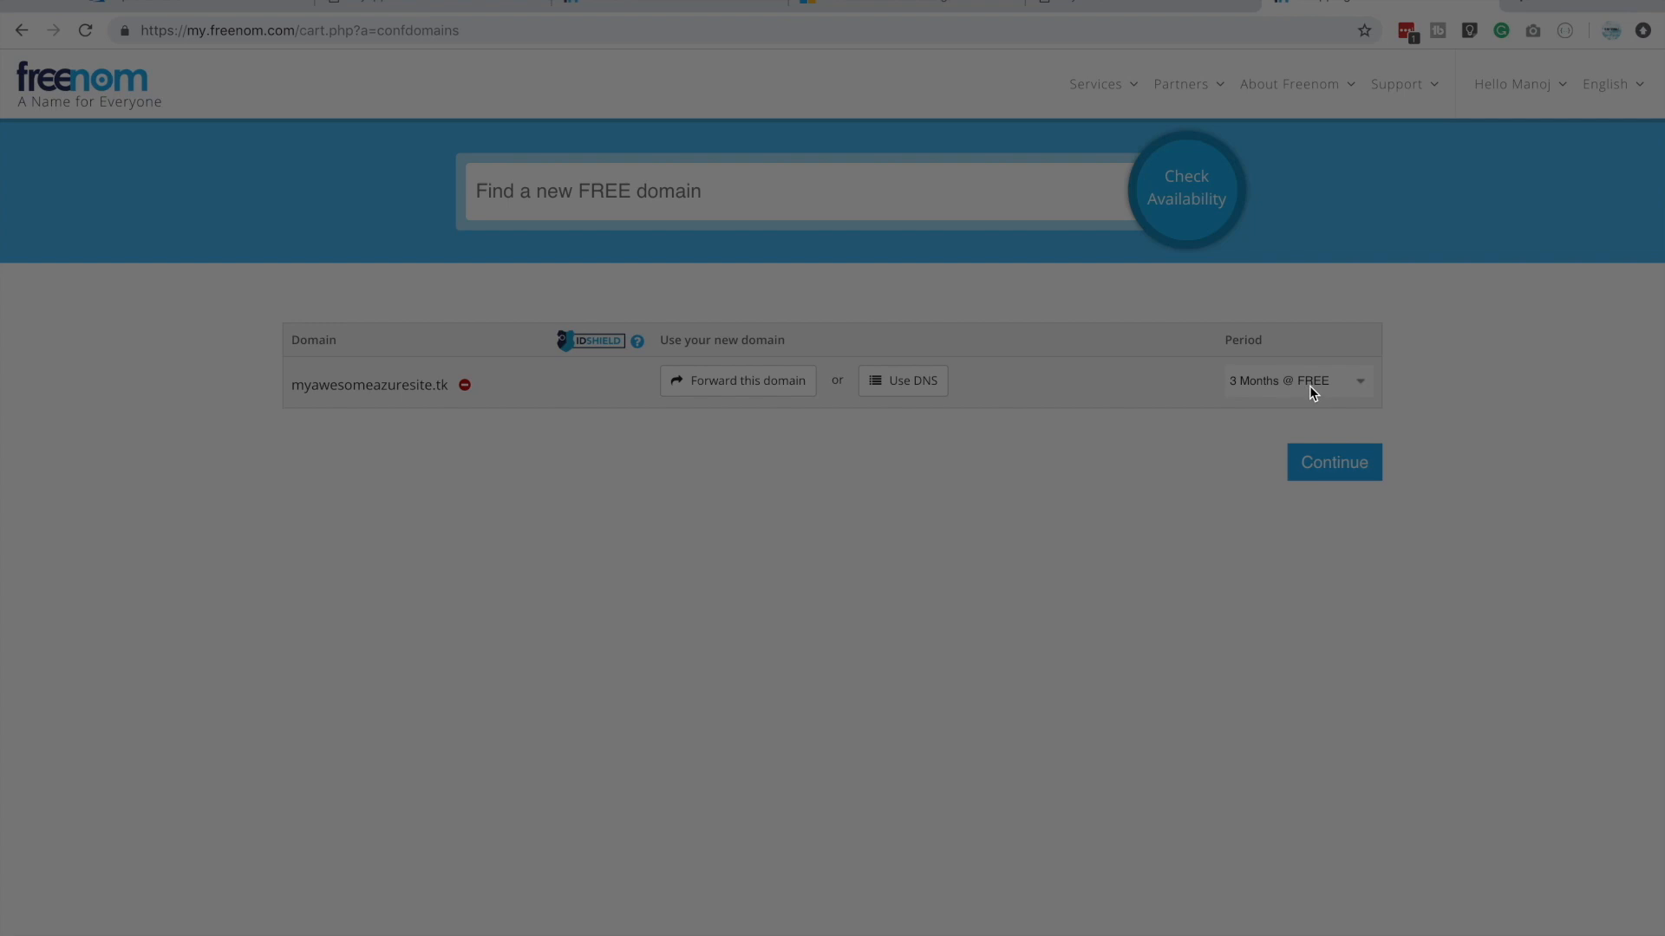
click(1350, 470)
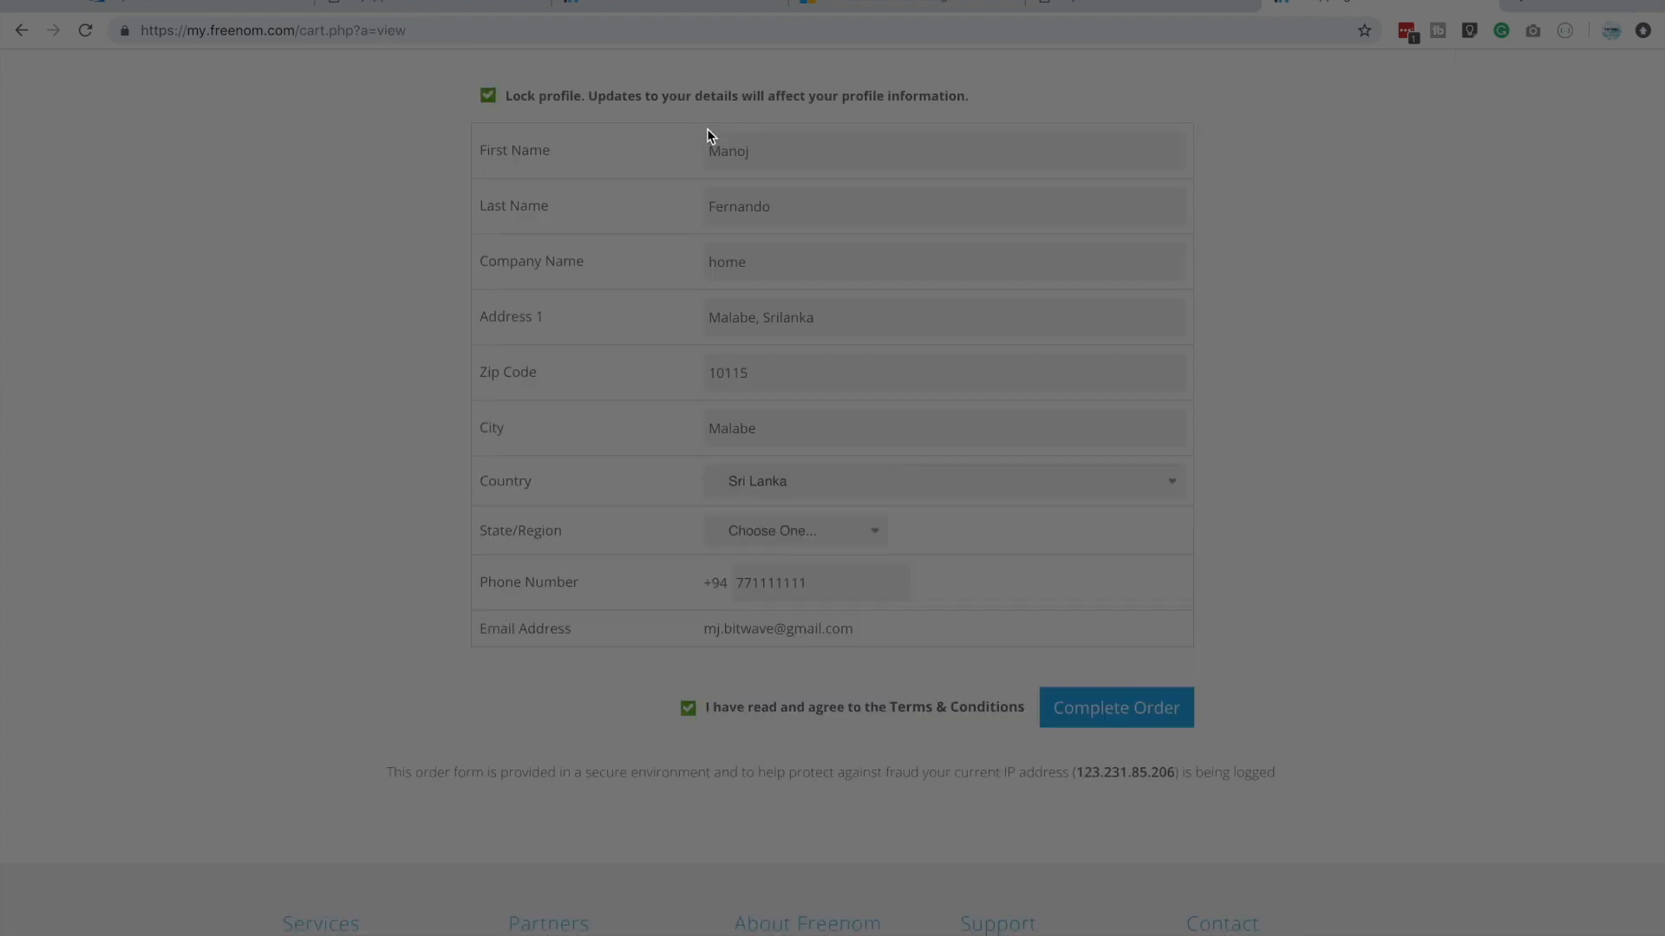
click(1125, 717)
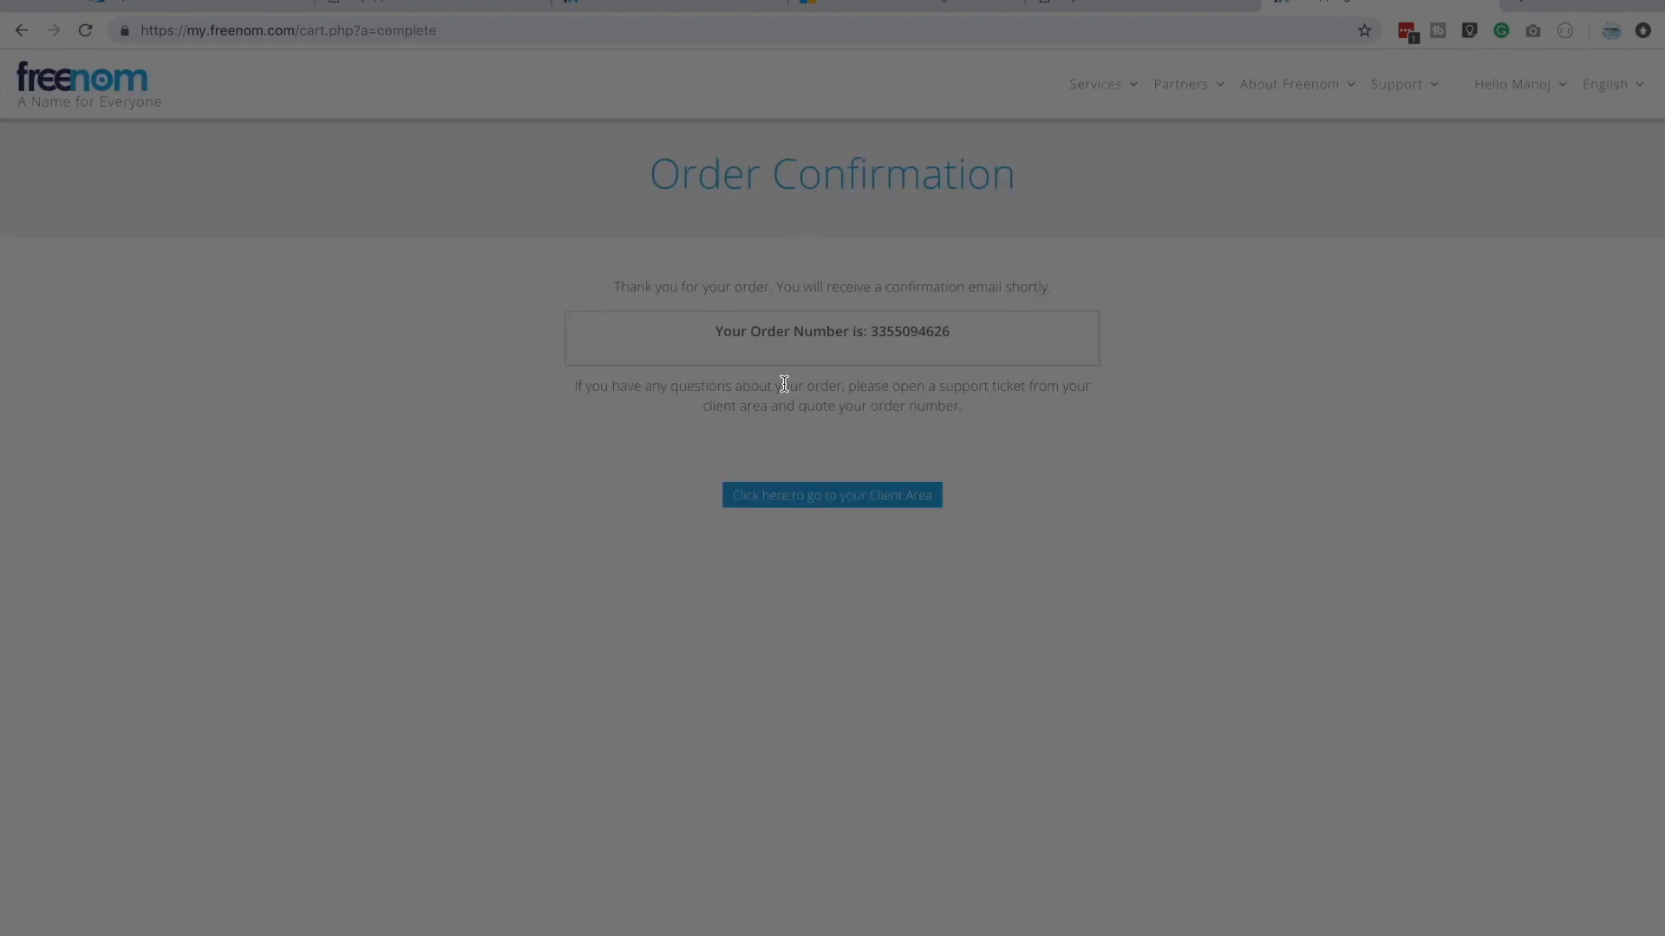
Go to the Freenom client area and open the list of registered domains
click(813, 503)
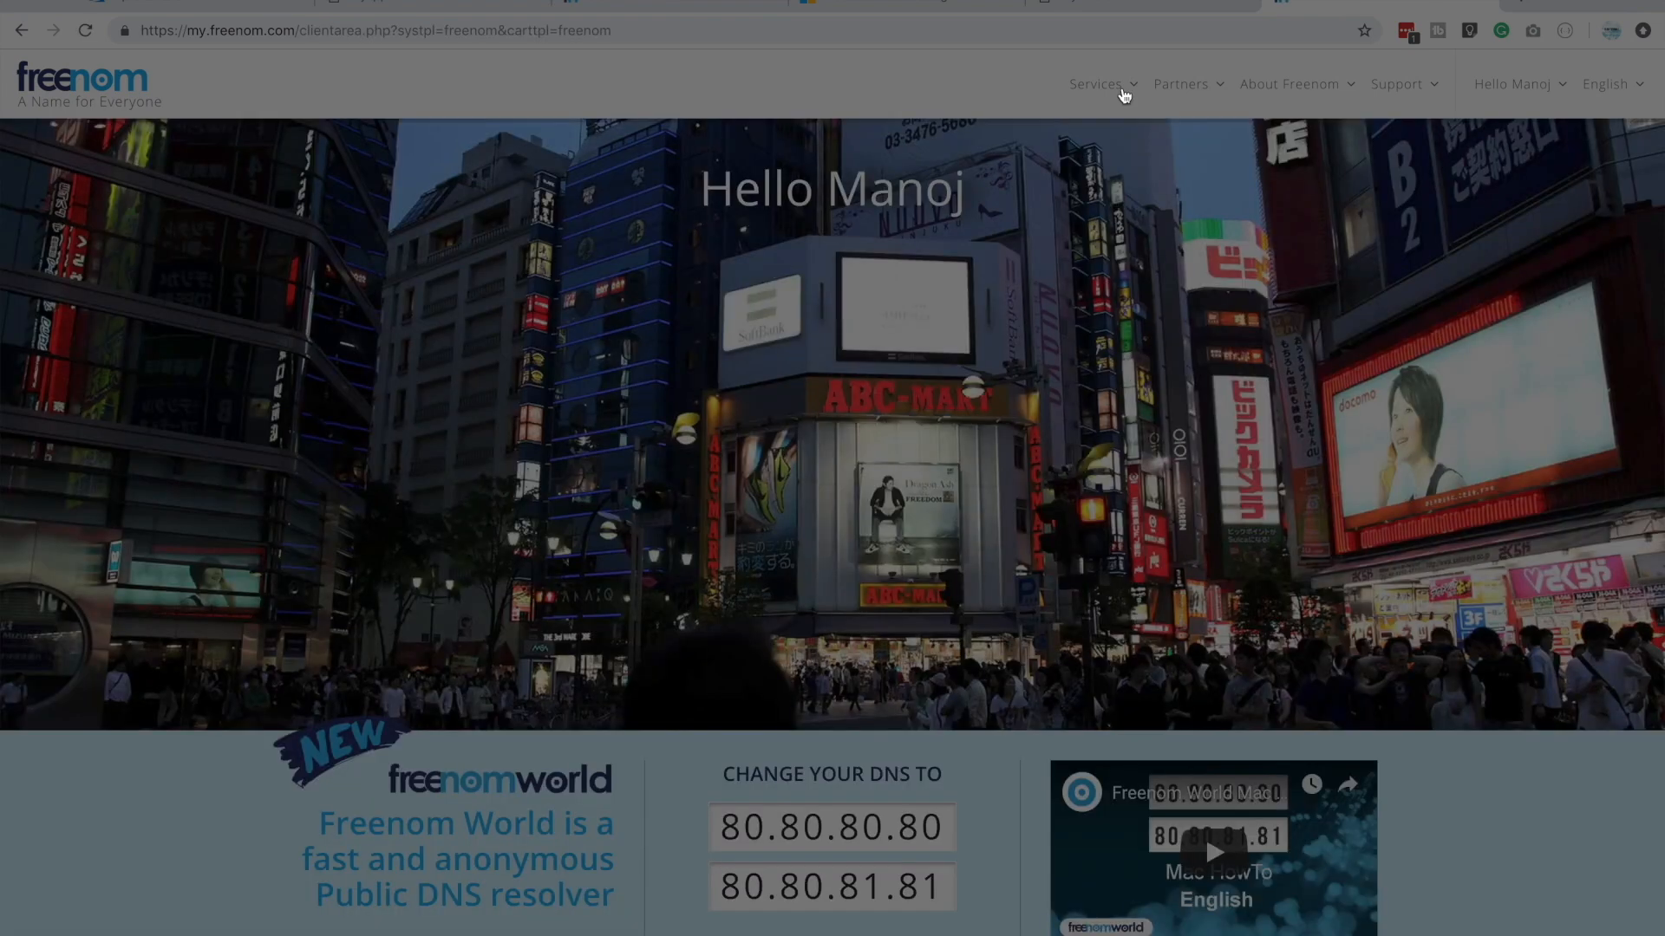
click(1118, 91)
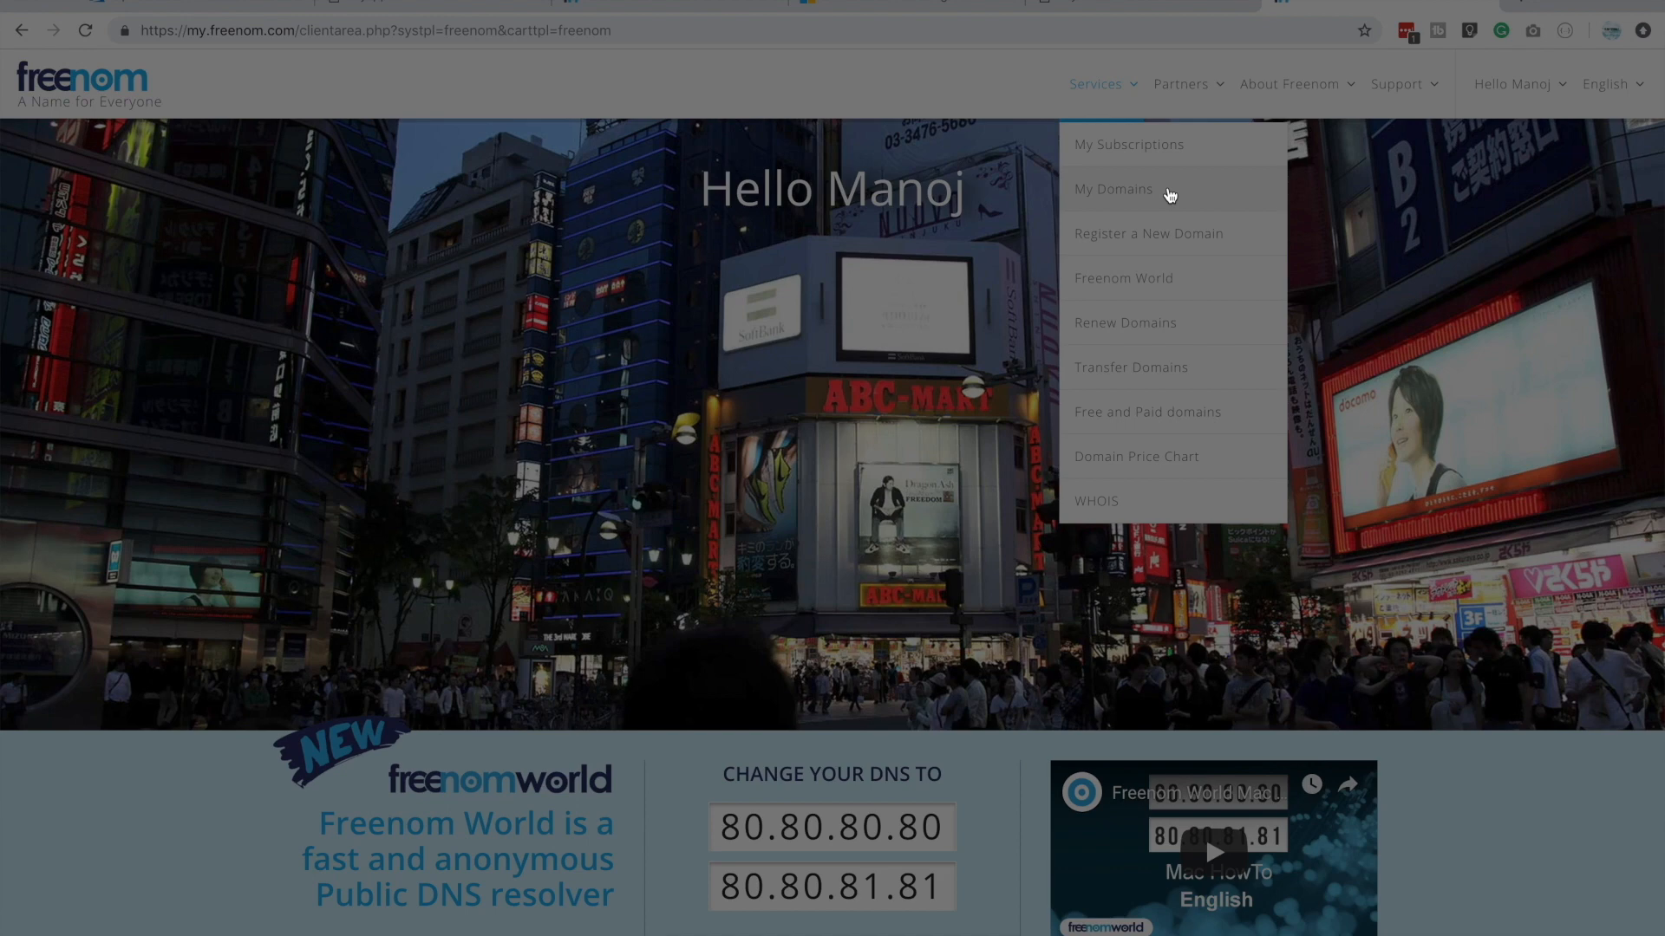
click(1169, 192)
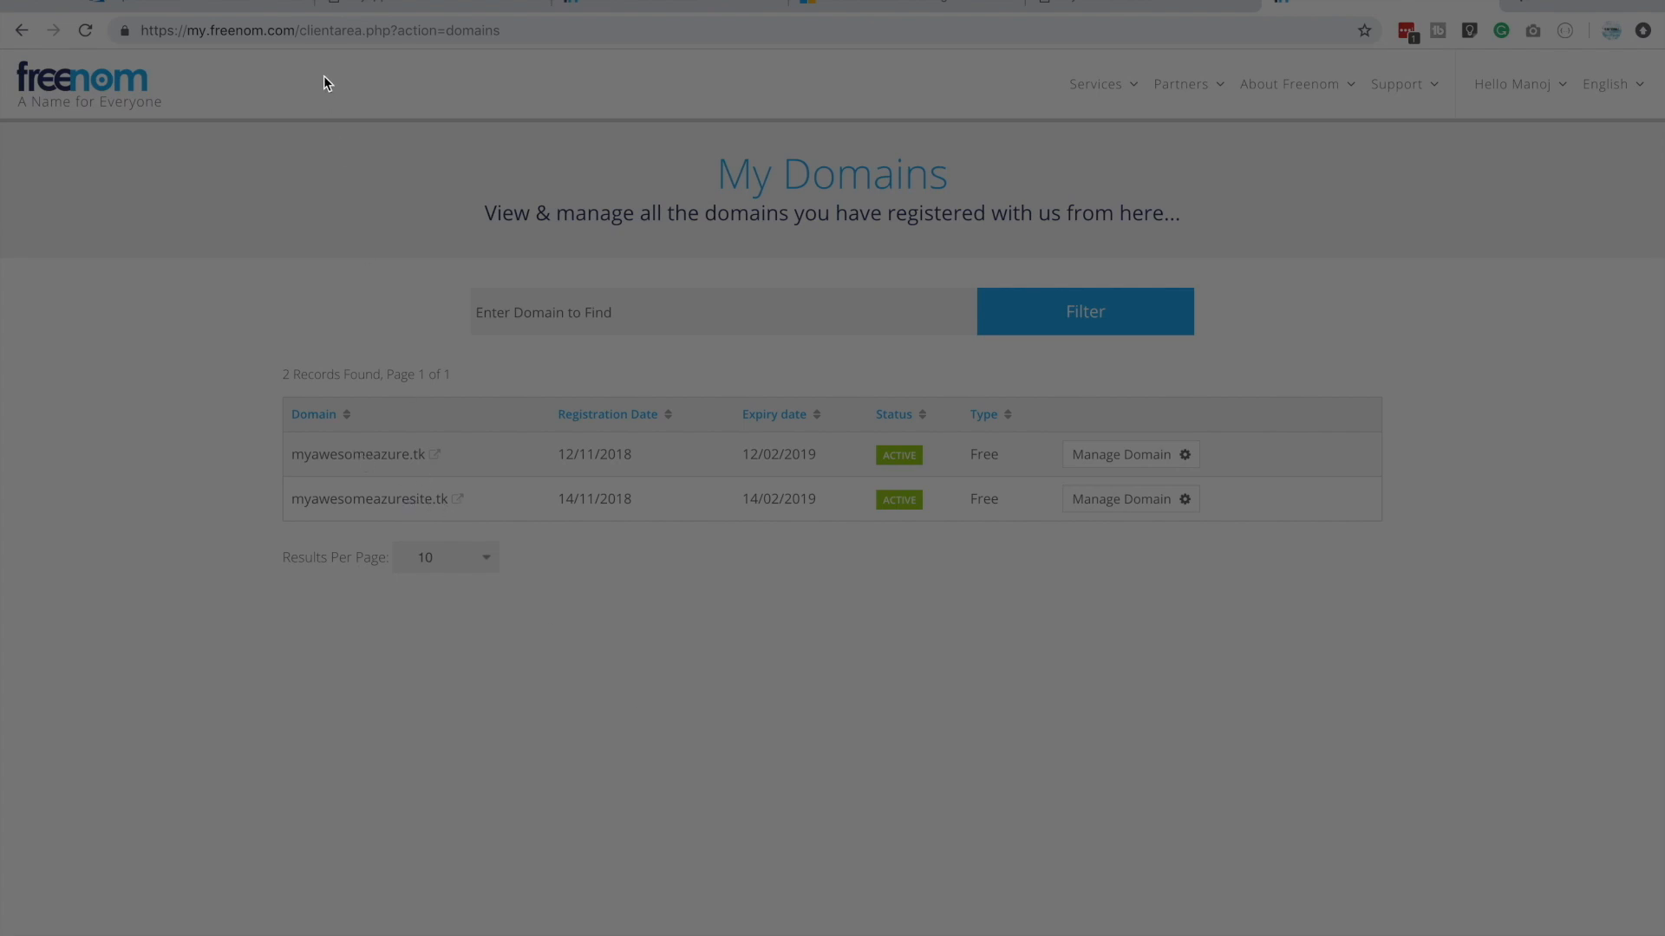
Switch to the Azure portal, close the blob upload pane and open the custom domain settings of staticwebaccount
click(217, 6)
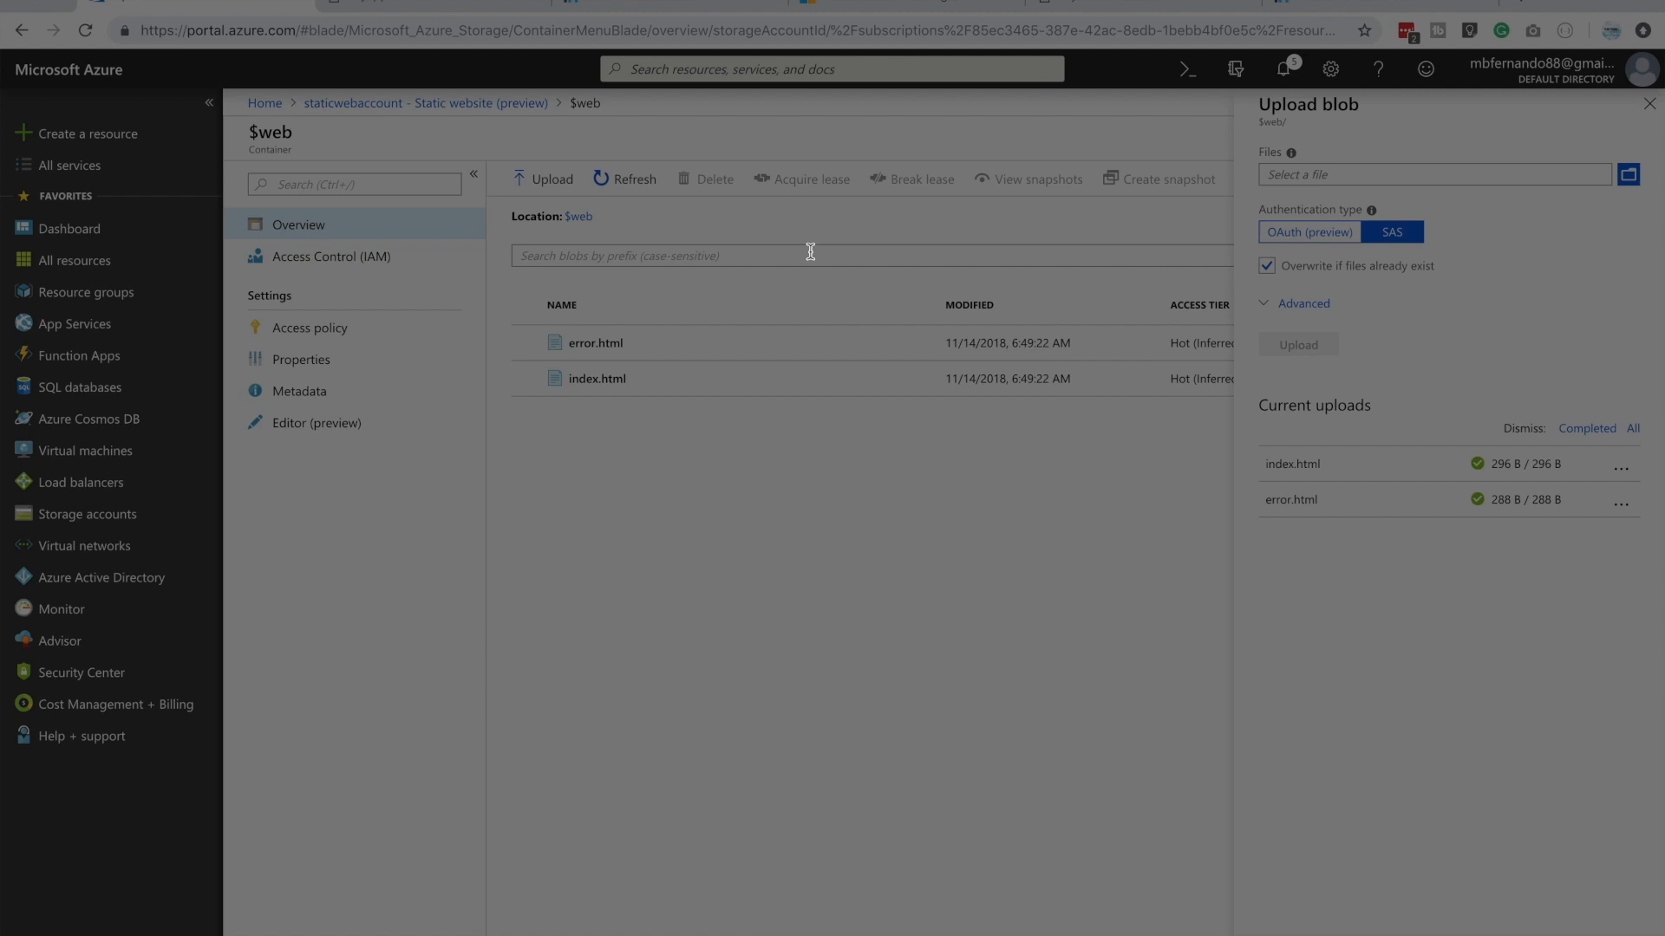
key(Escape)
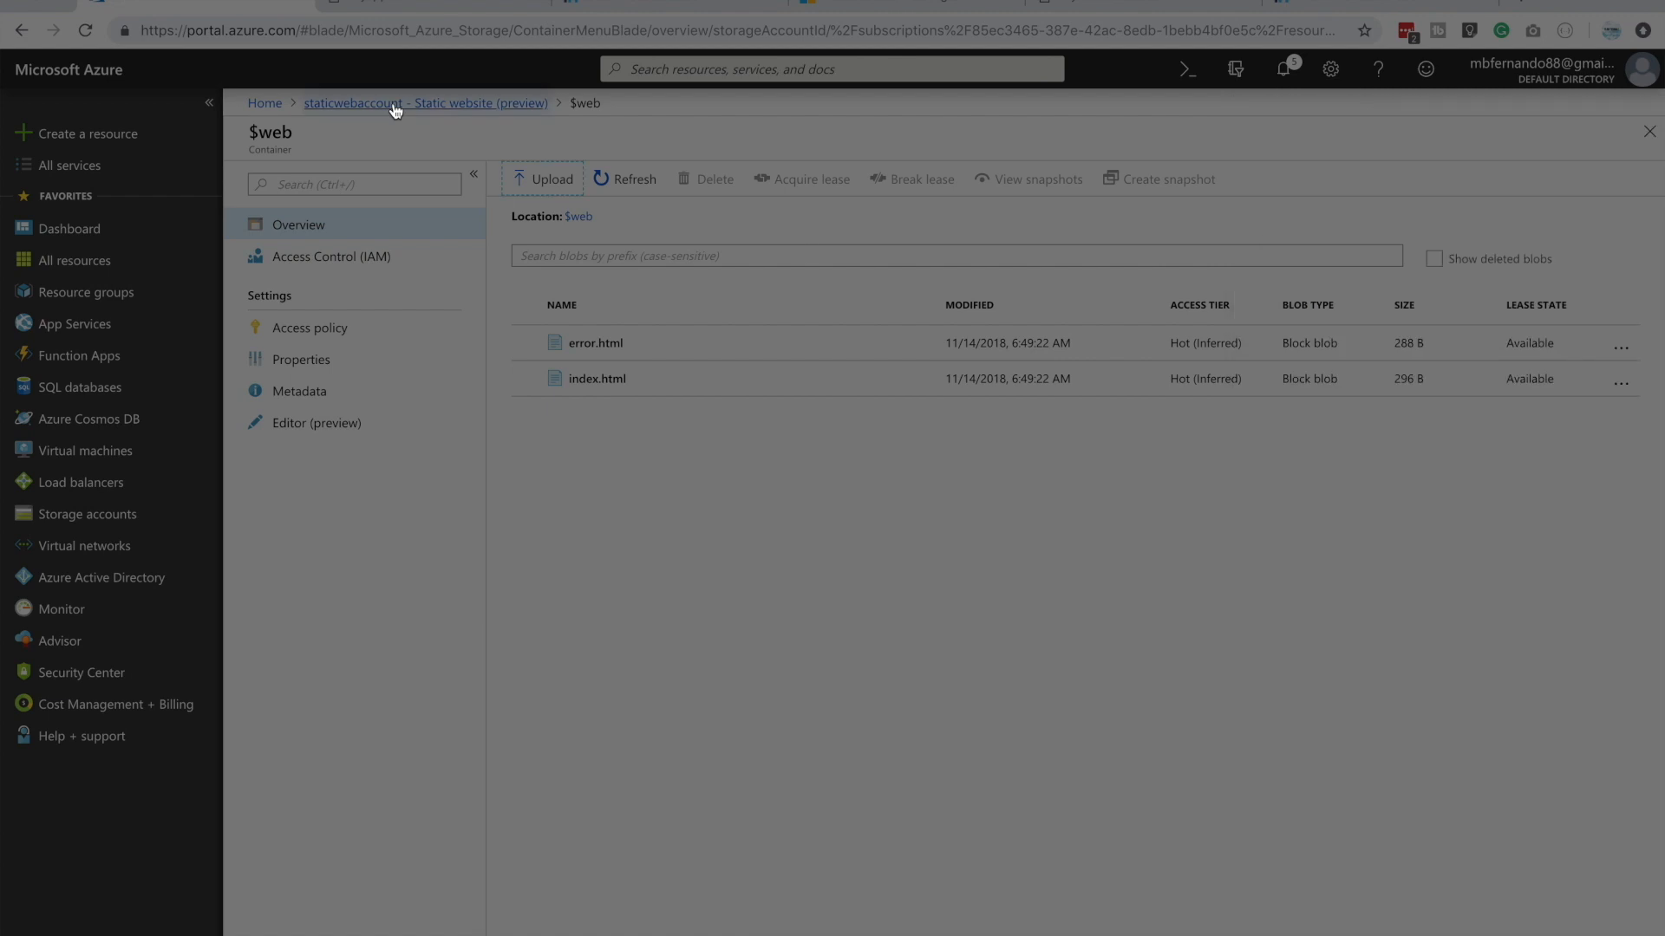
click(394, 105)
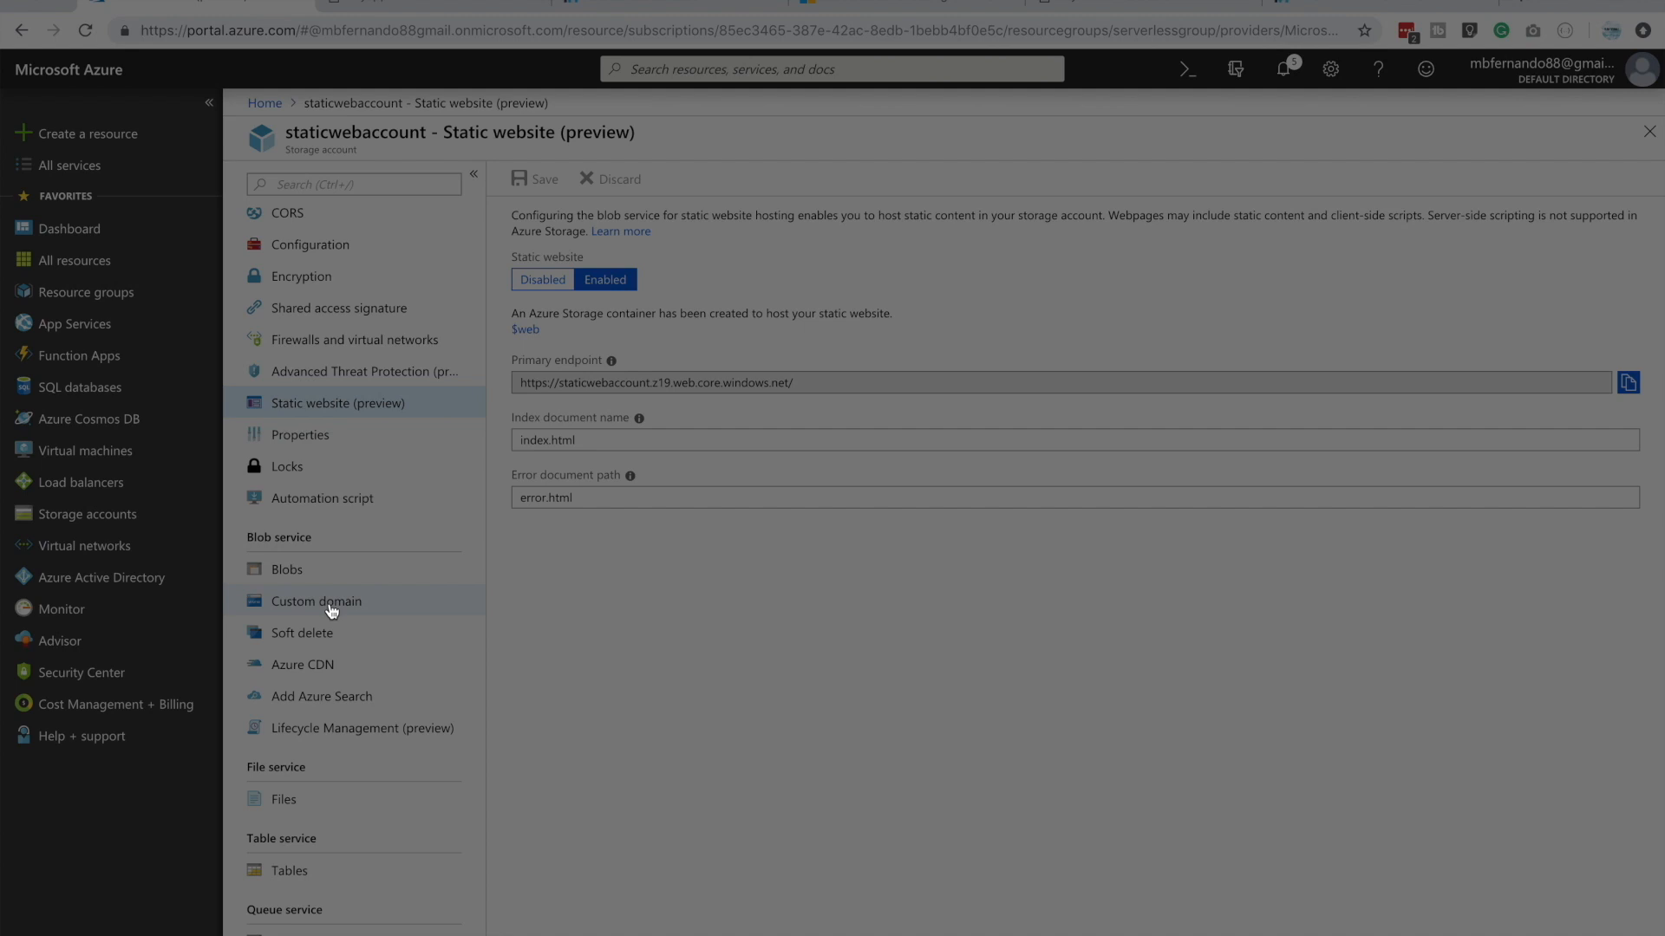
click(332, 611)
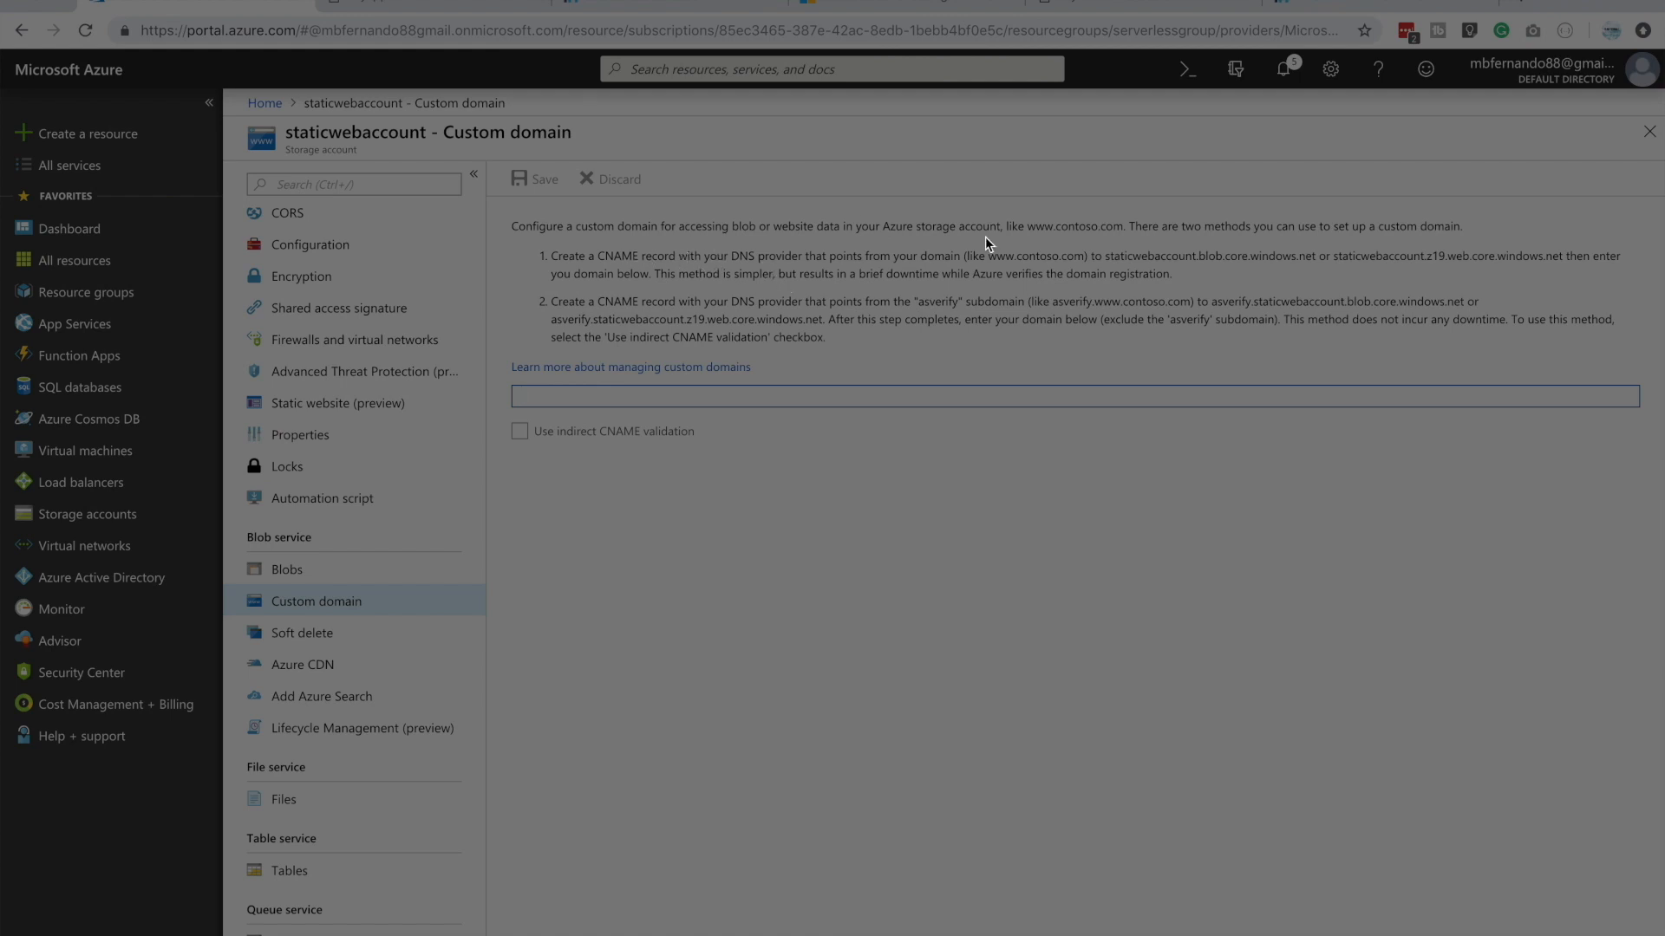
Copy the website host name staticwebaccount.z19.web.core.windows.net from the first CNAME instruction
drag(1332, 255, 1562, 257)
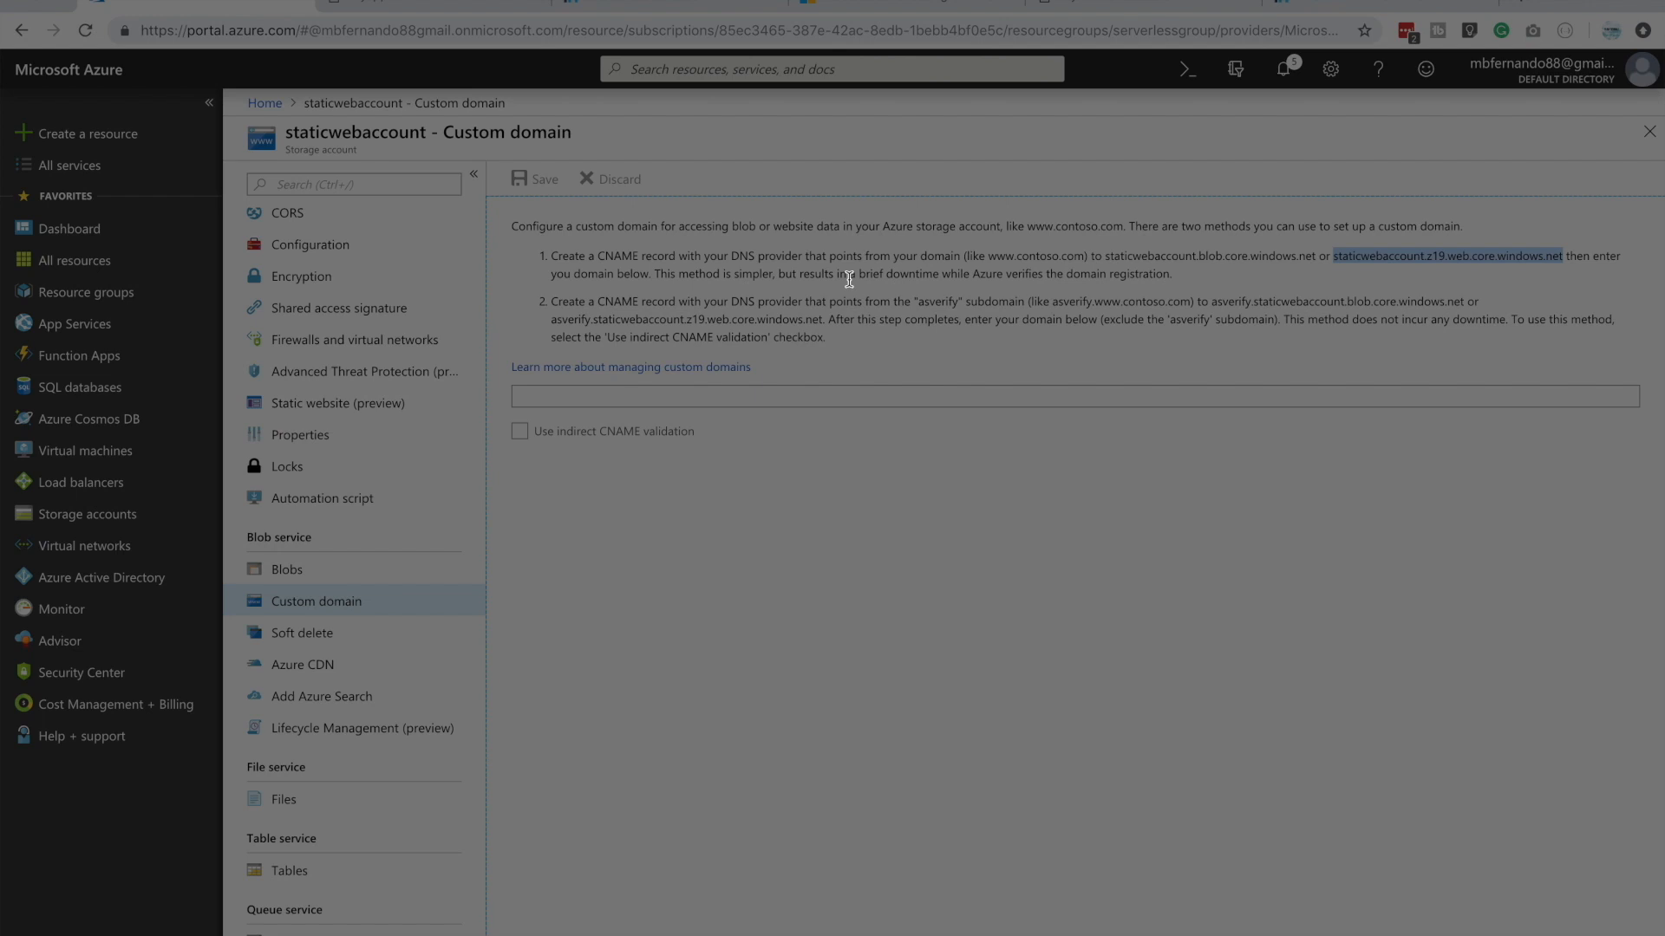
click(850, 279)
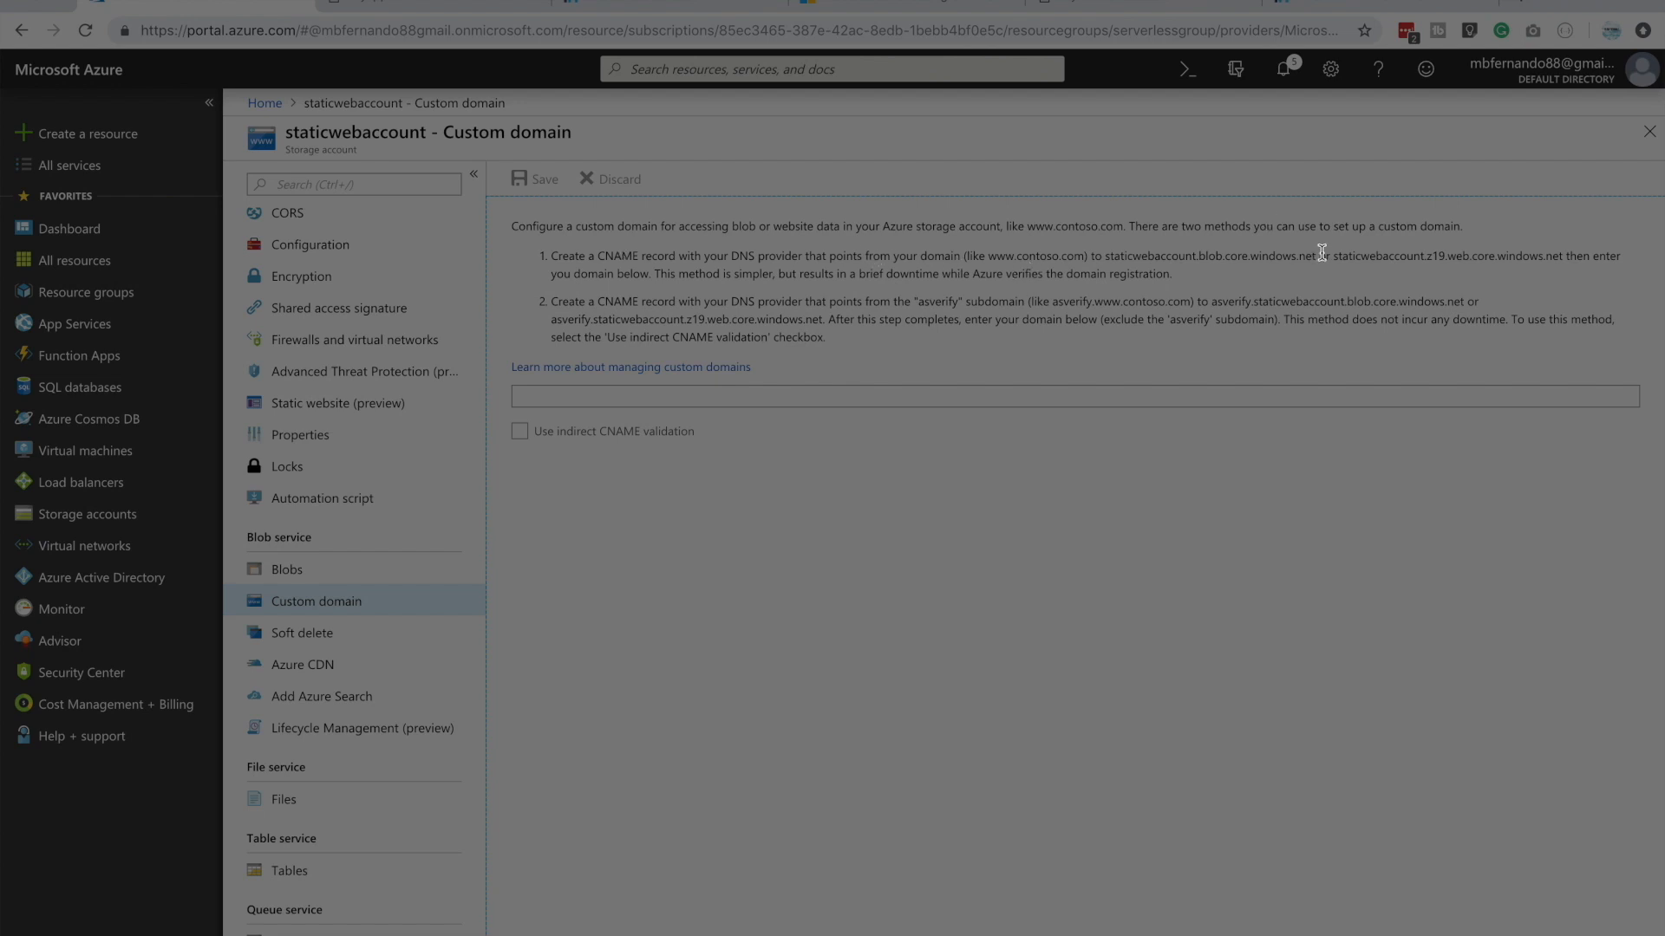
drag(1334, 256, 1564, 259)
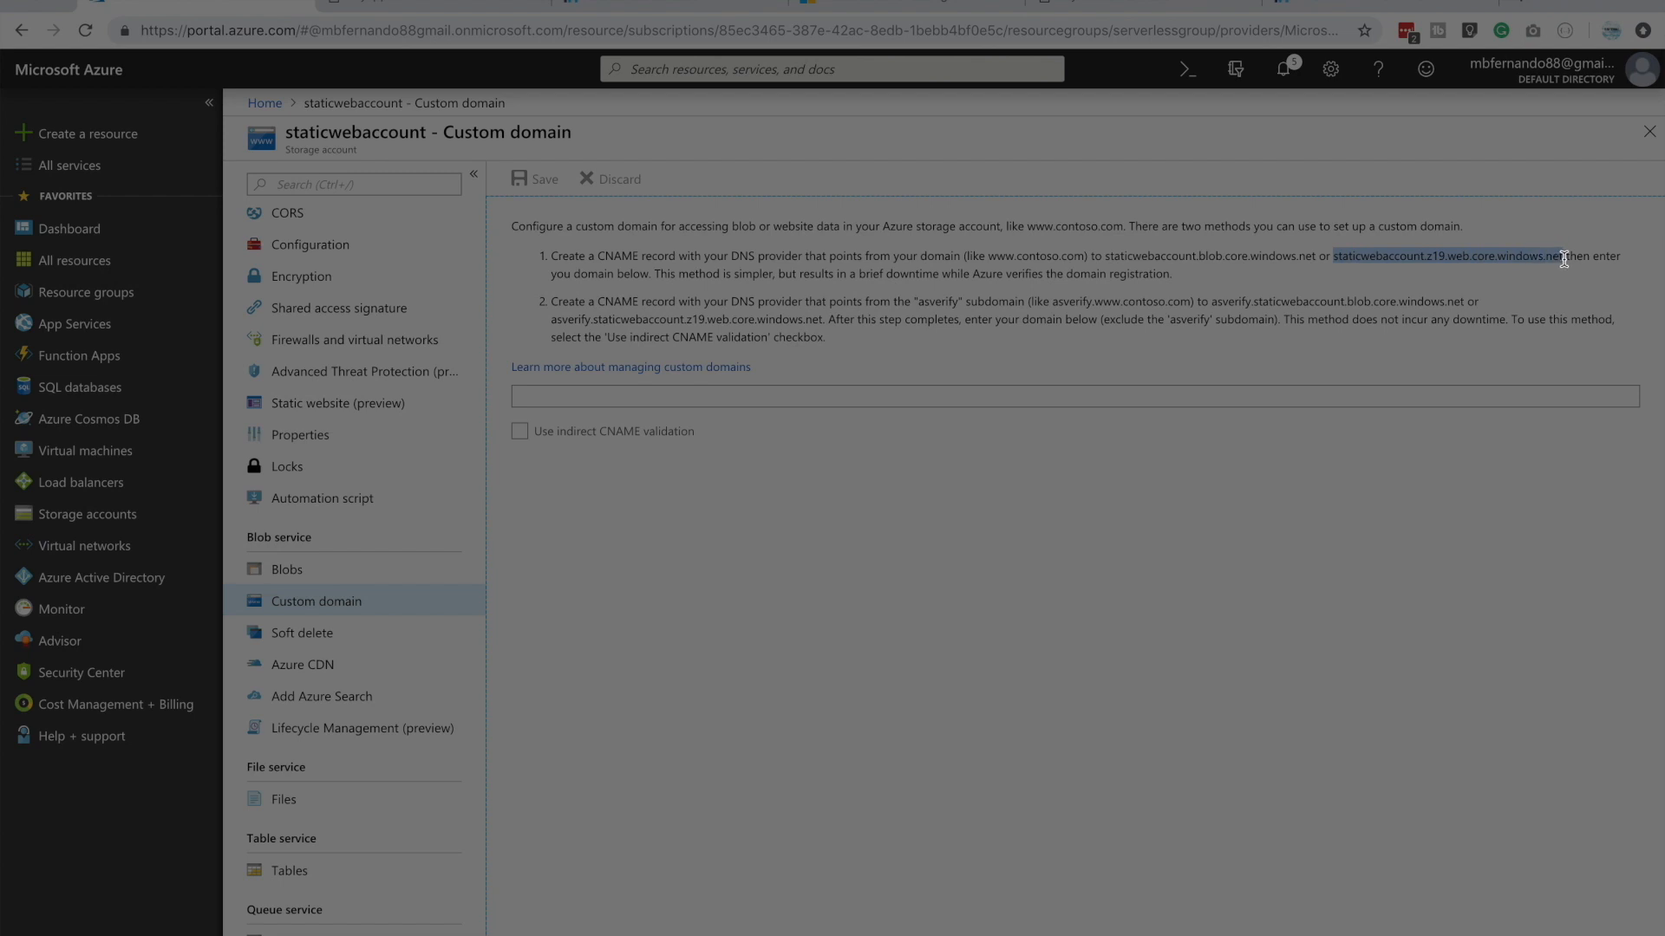
right_click(1498, 254)
click(1340, 298)
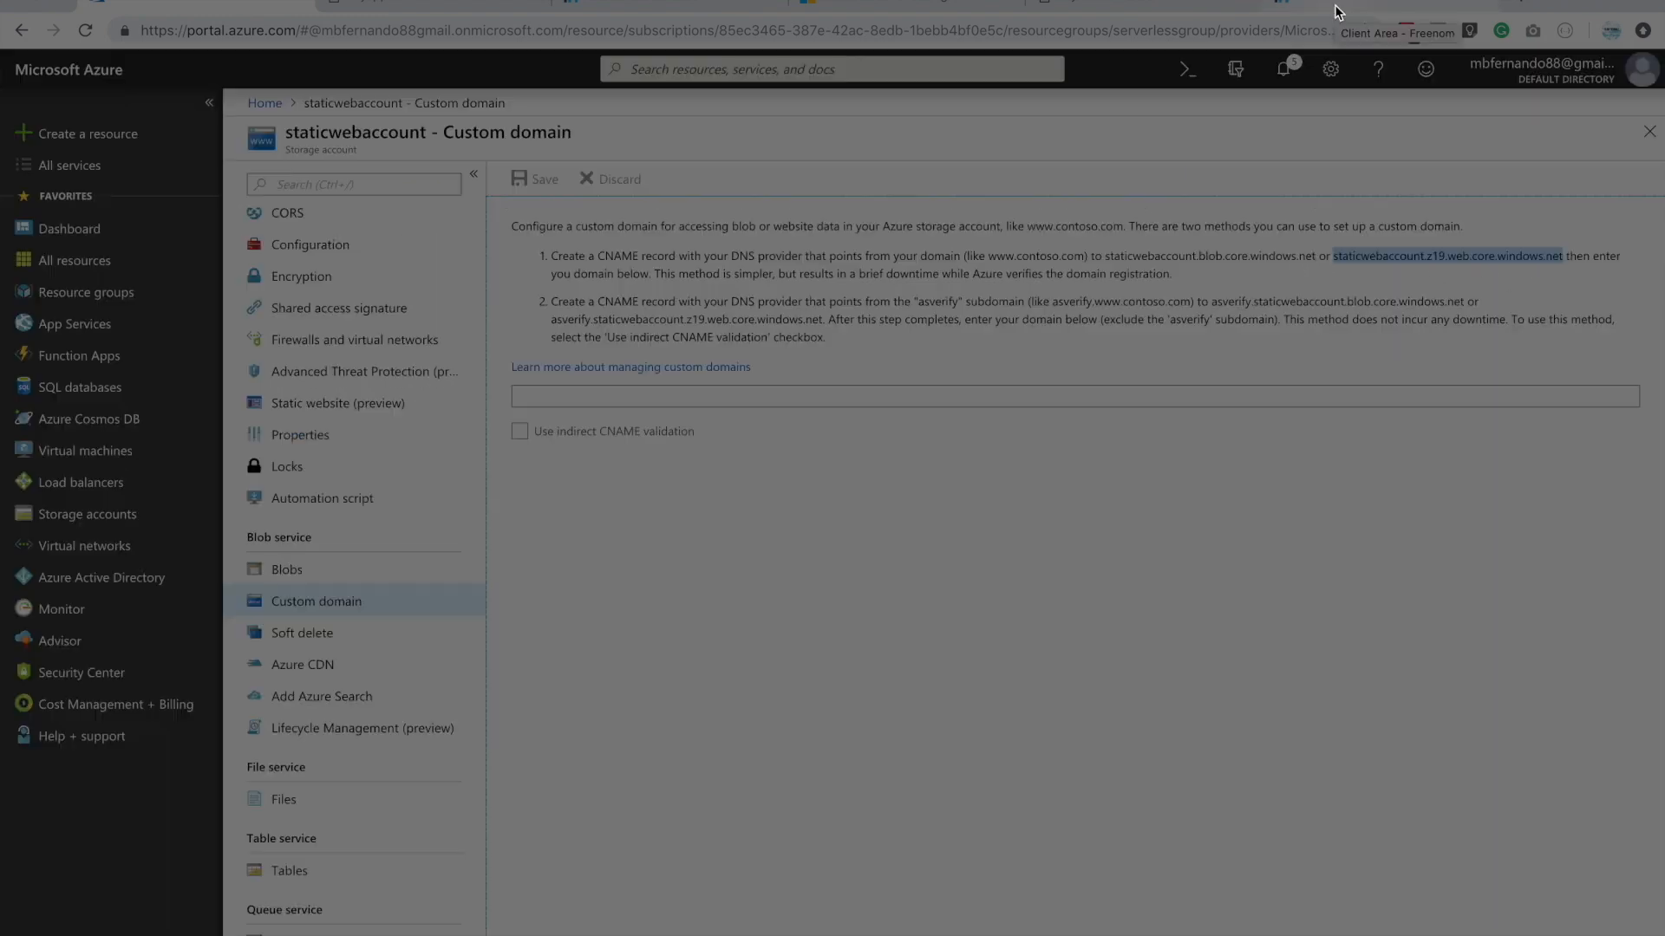
Switch to Freenom and open the DNS management of myawesomeazuresite.tk
click(1337, 11)
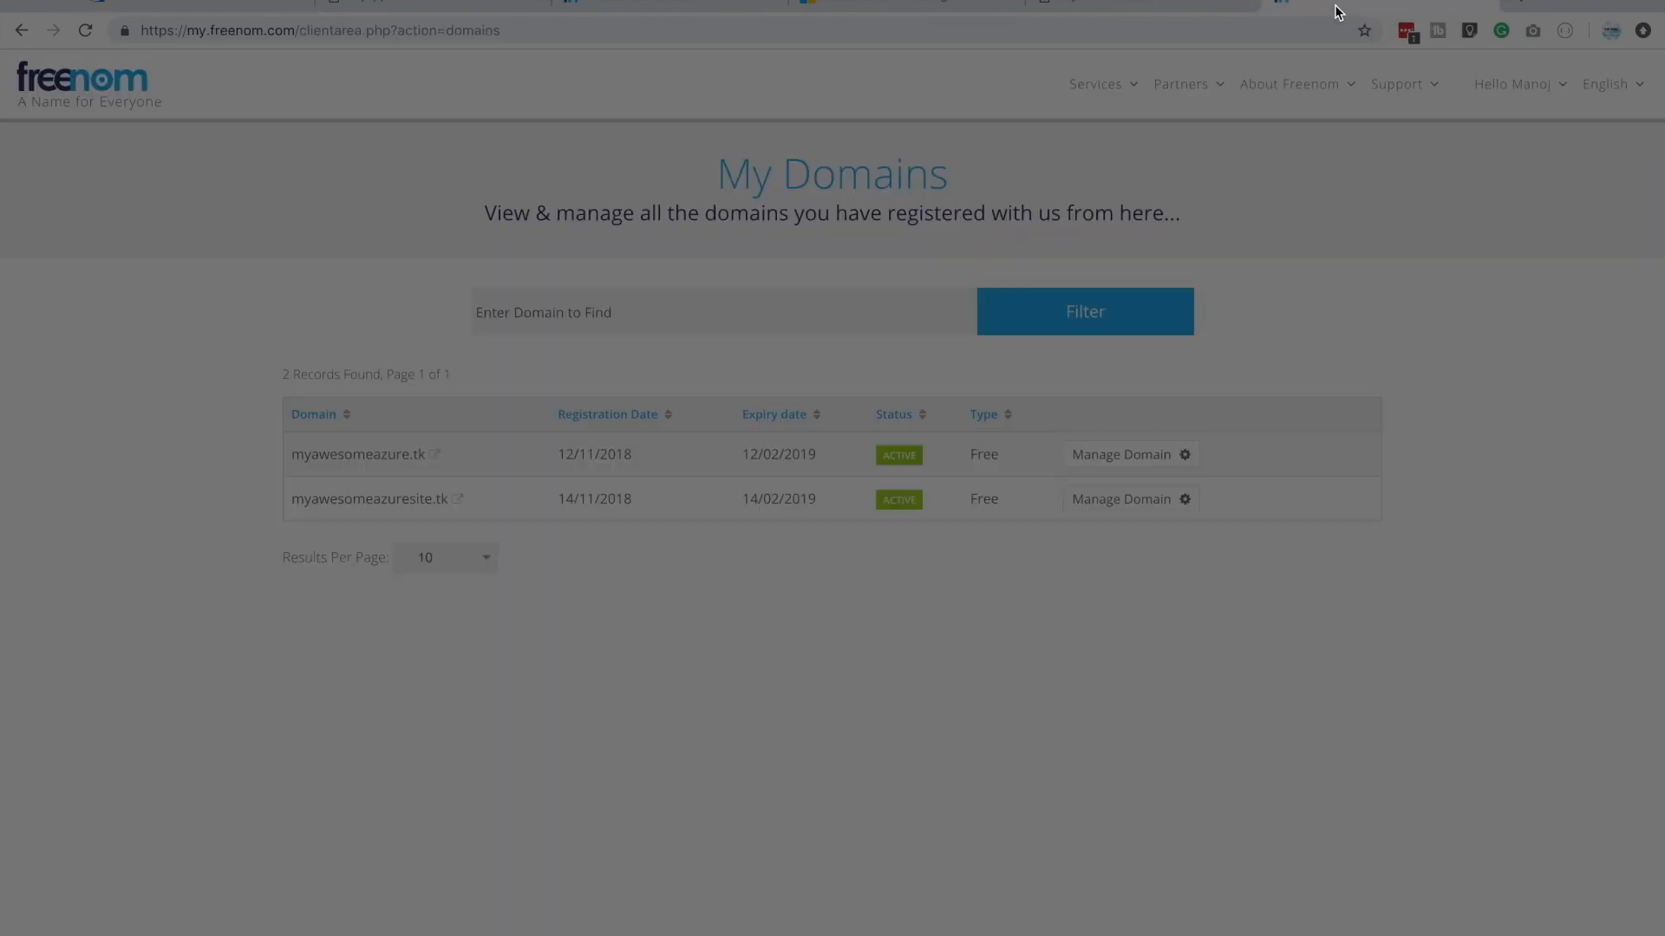
click(1124, 505)
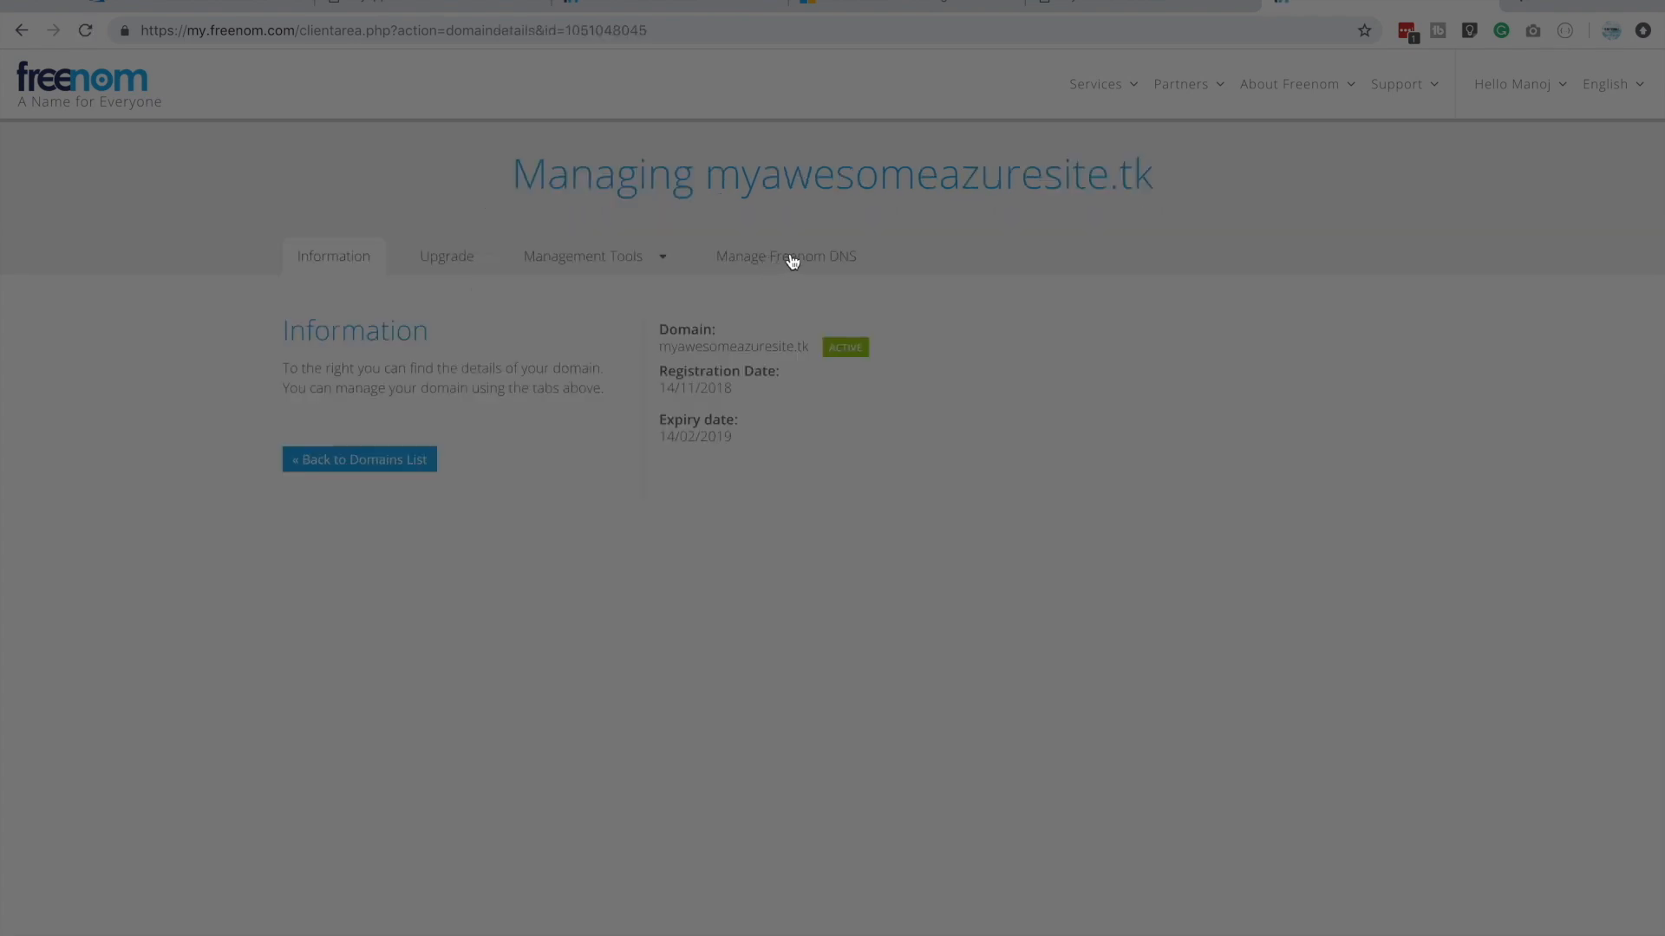
click(791, 259)
Add and save a CNAME record named myawesomeazuresite.tk that points to staticwebaccount.z19.web.core.windows.net
click(268, 522)
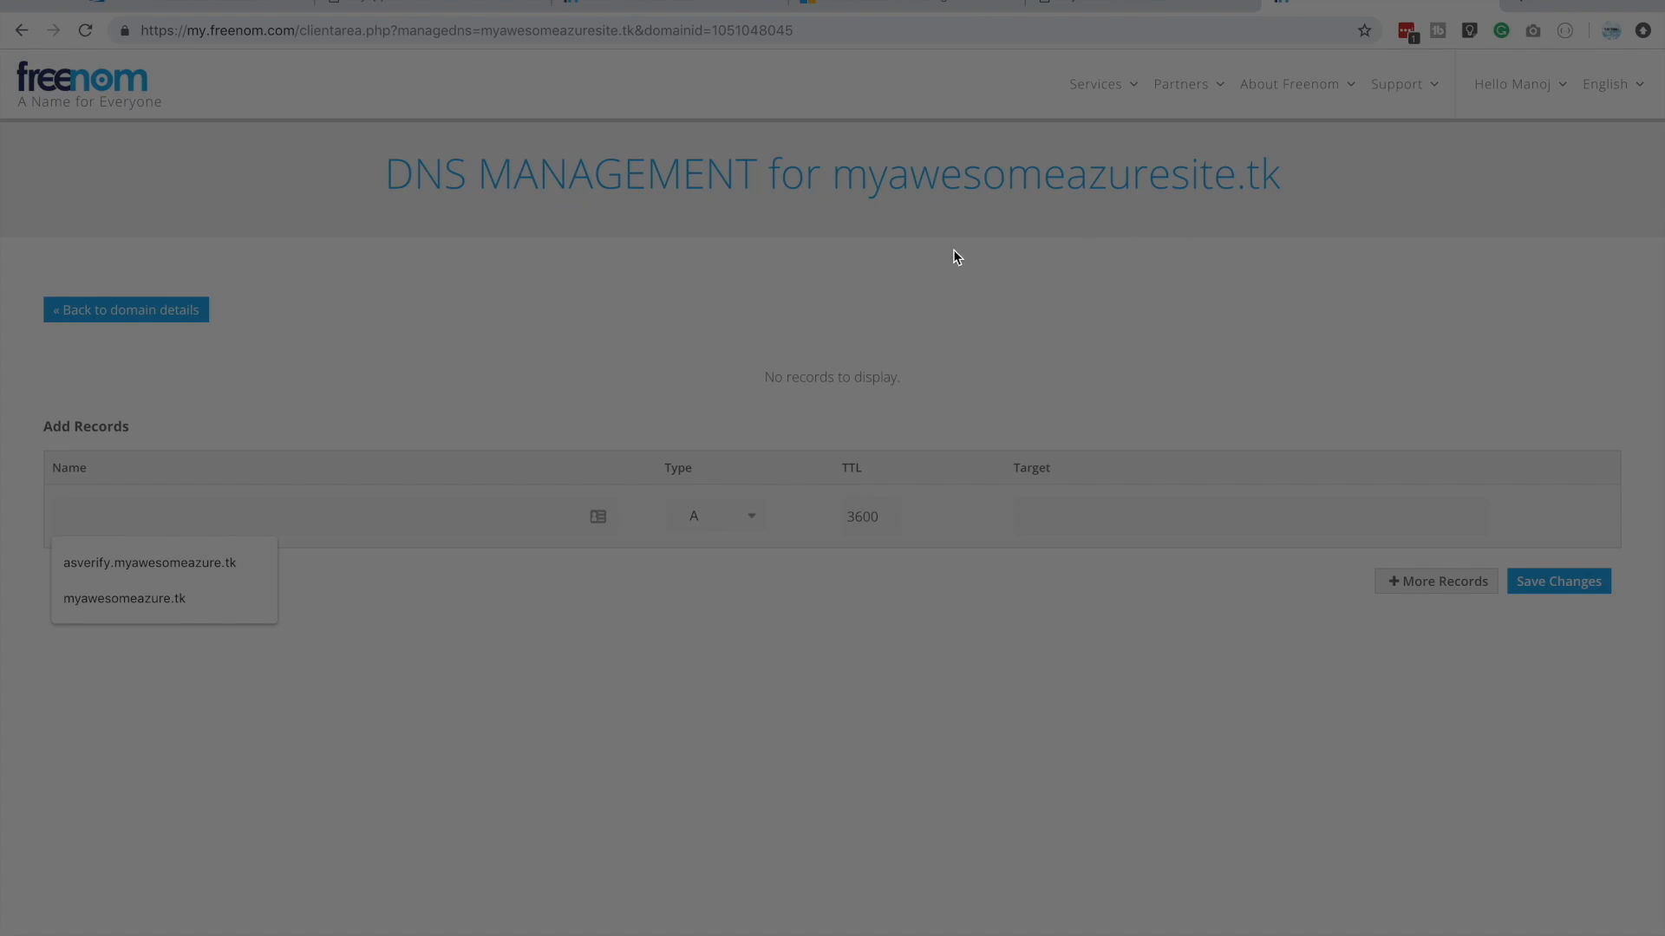
click(1095, 519)
key(ctrl+v)
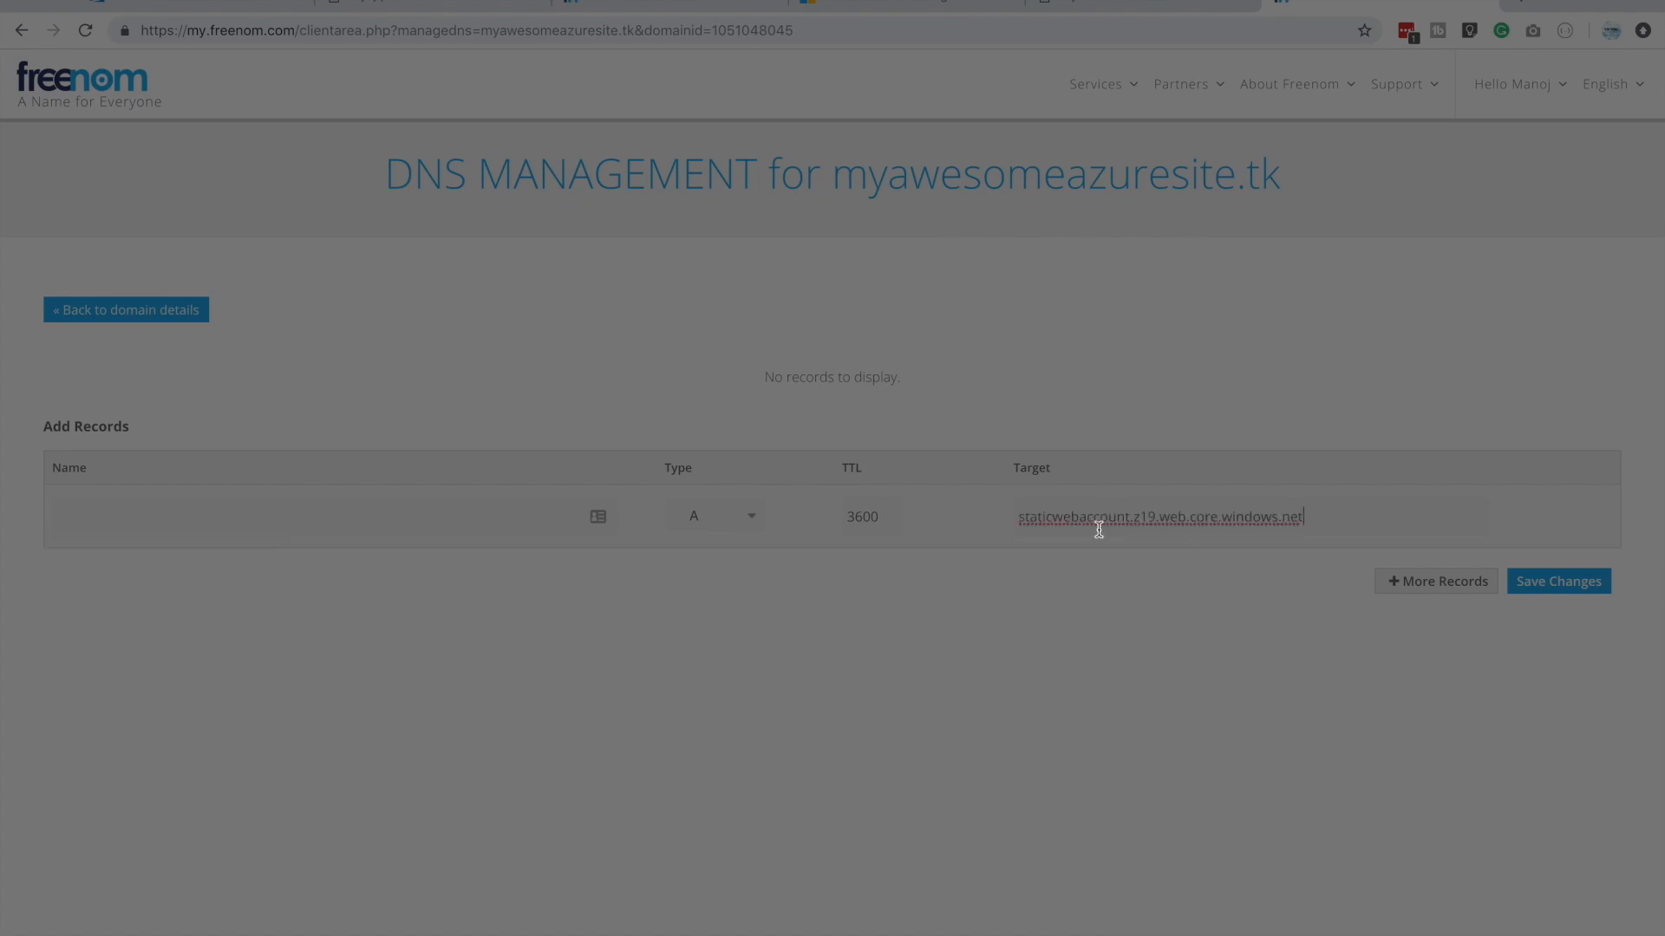
drag(835, 181, 1260, 219)
key(ctrl+c)
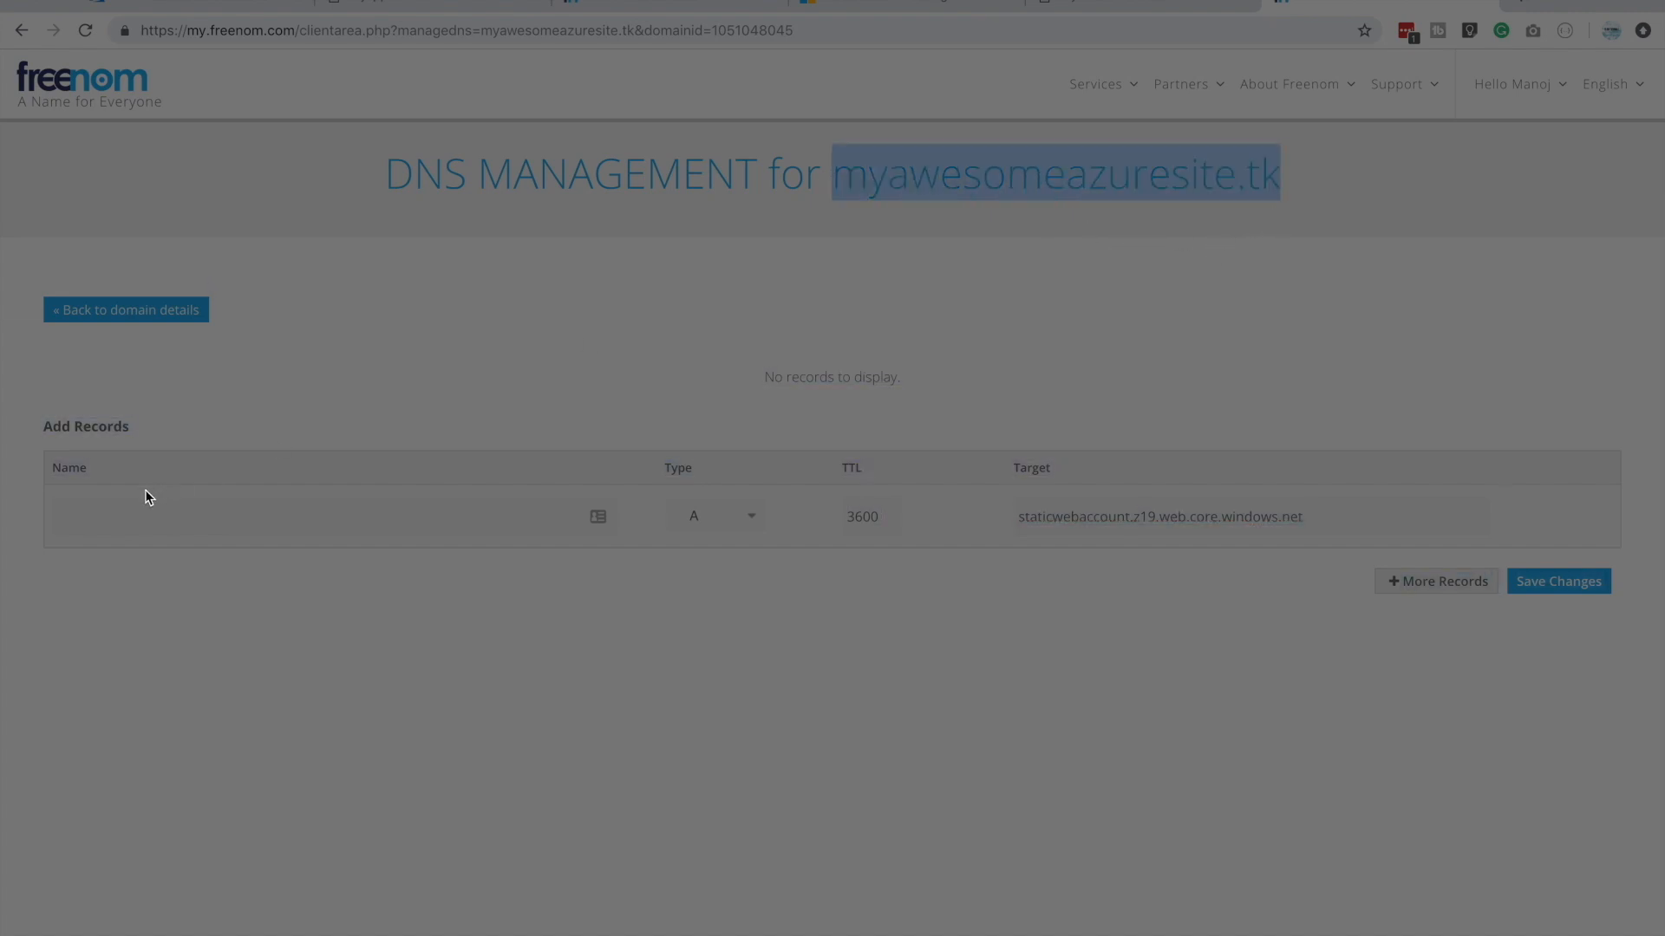
click(139, 516)
key(ctrl+v)
click(720, 515)
click(707, 549)
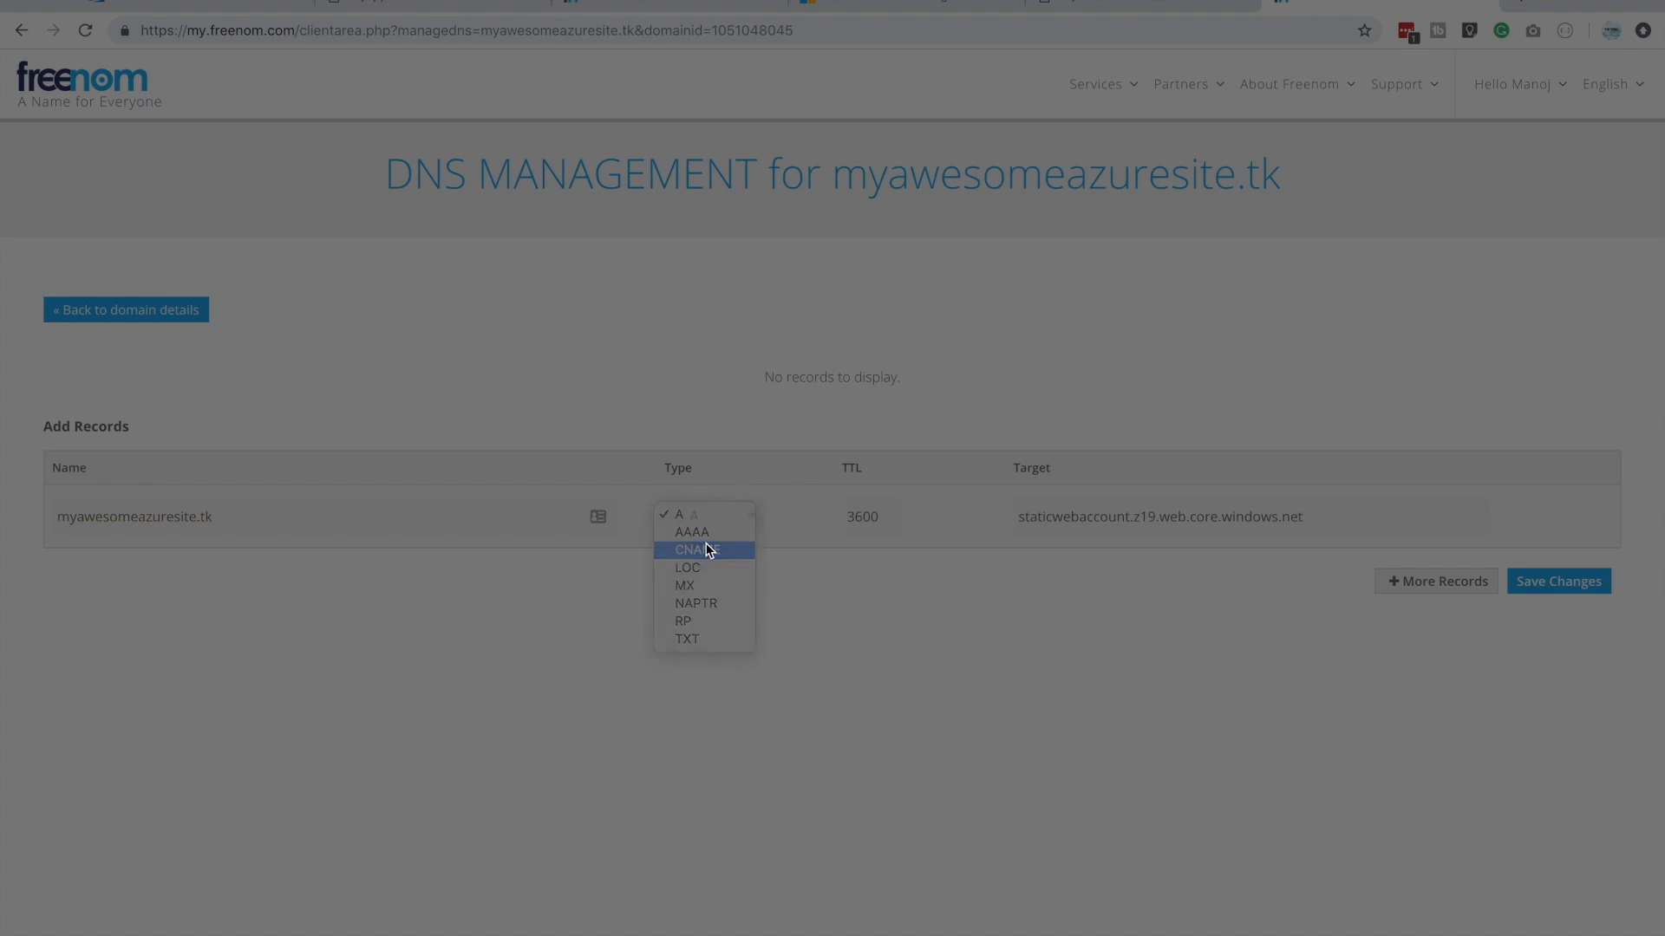
click(1580, 594)
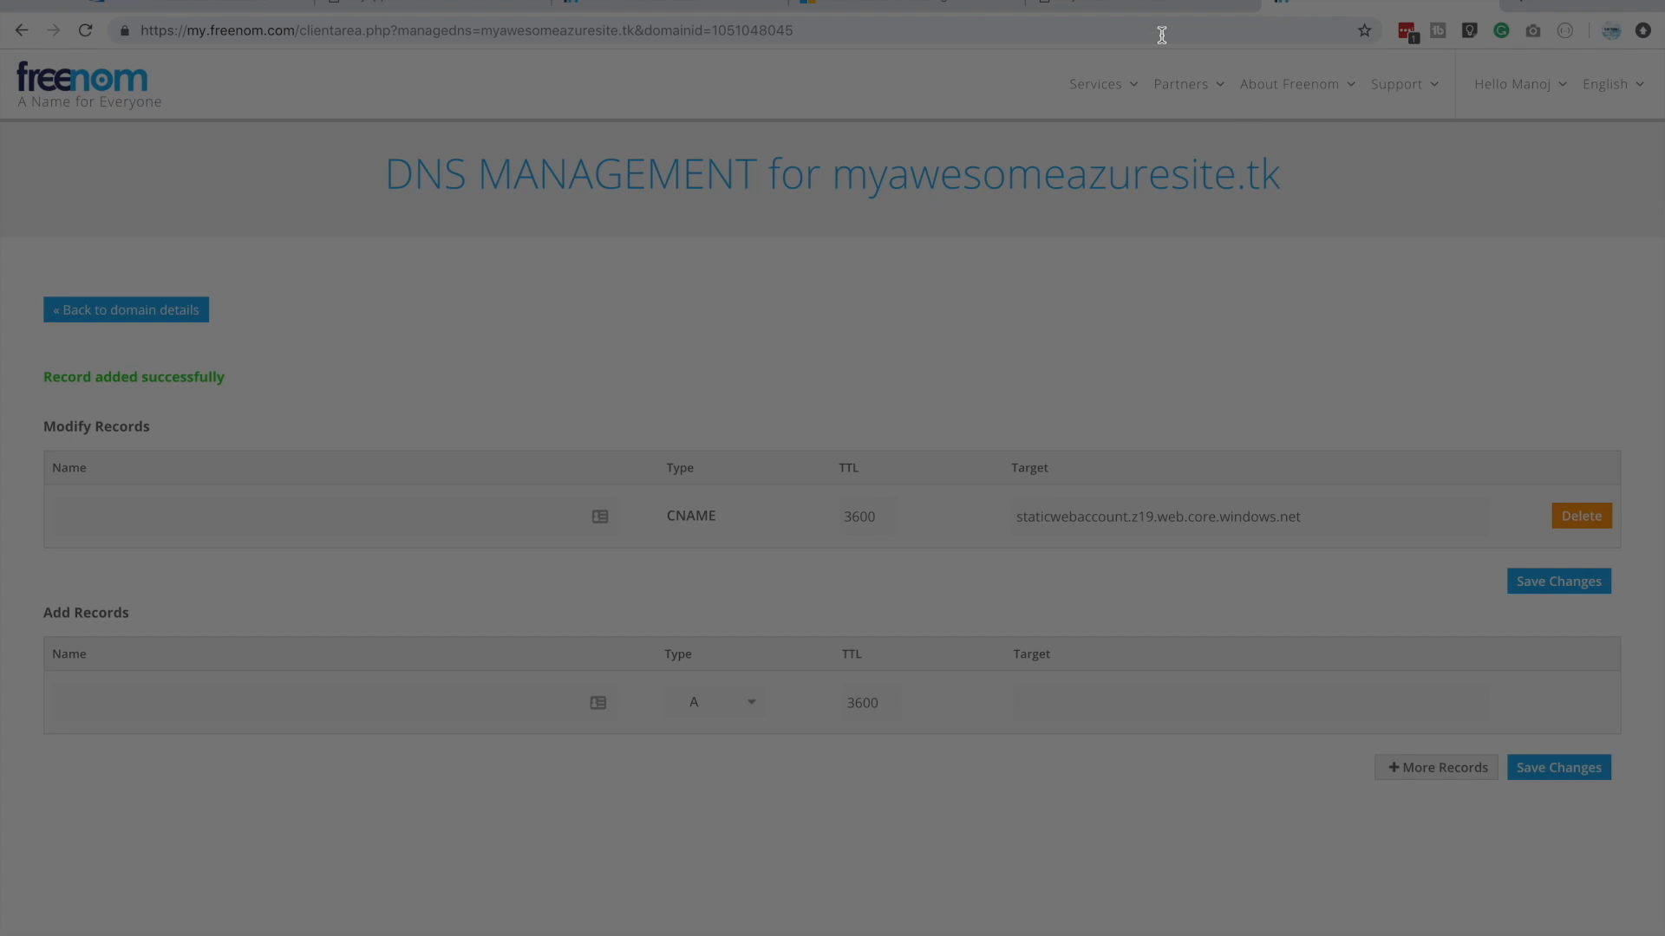
Review the published static website page and the HTTPS prefix in its address
click(977, 3)
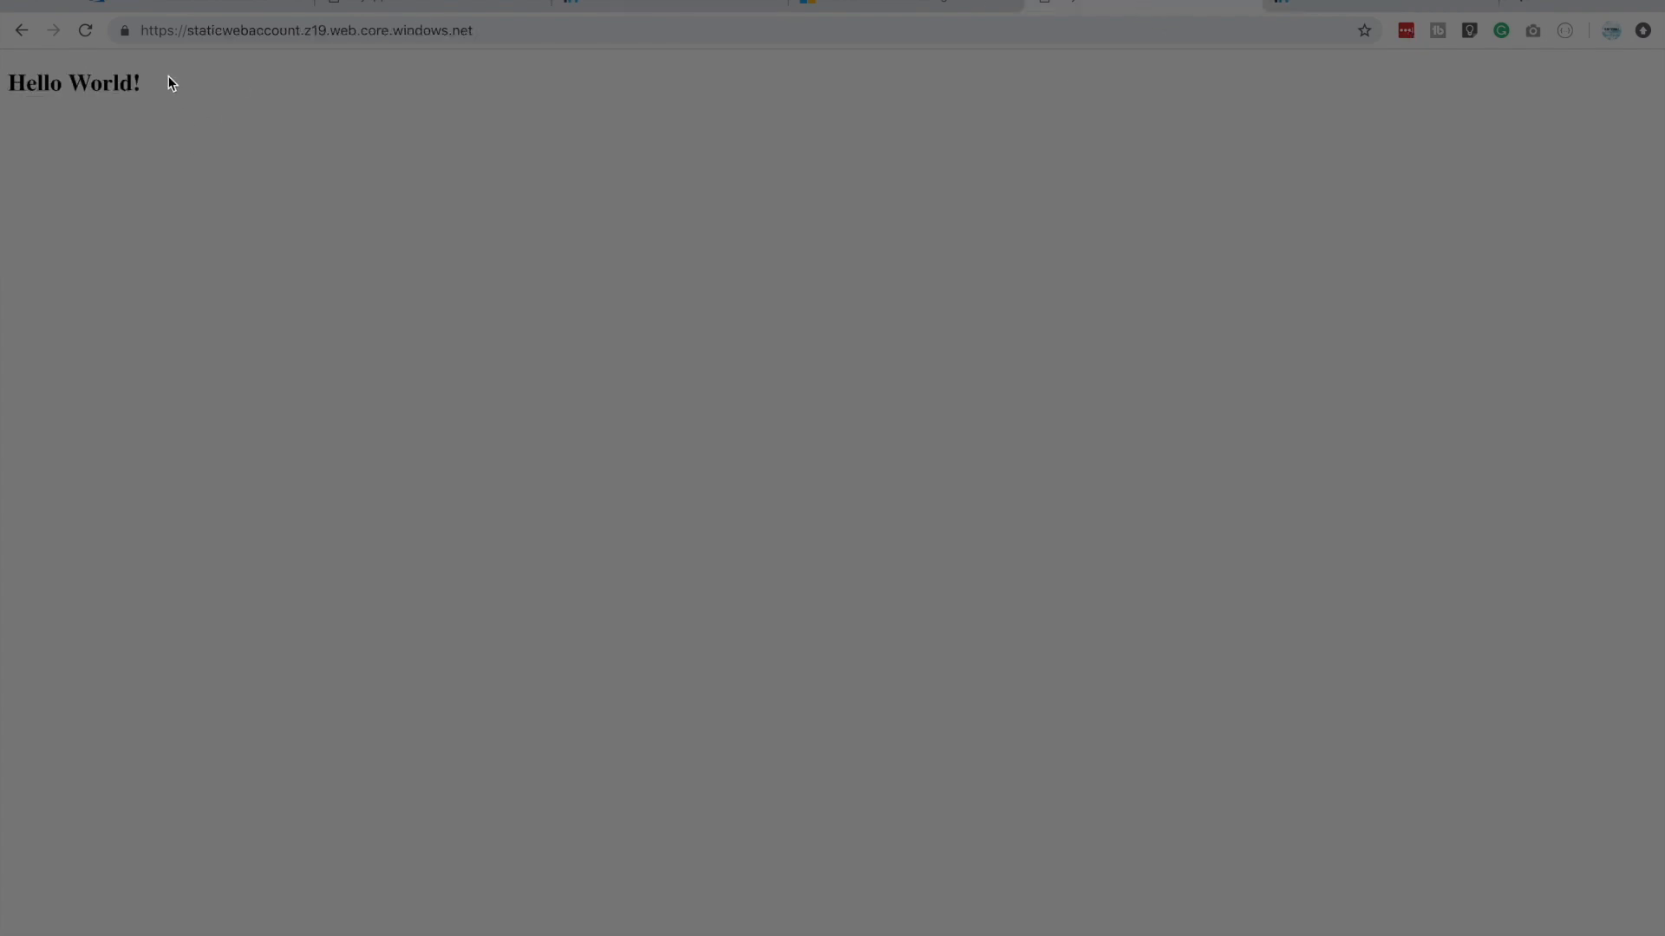
drag(171, 83, 3, 87)
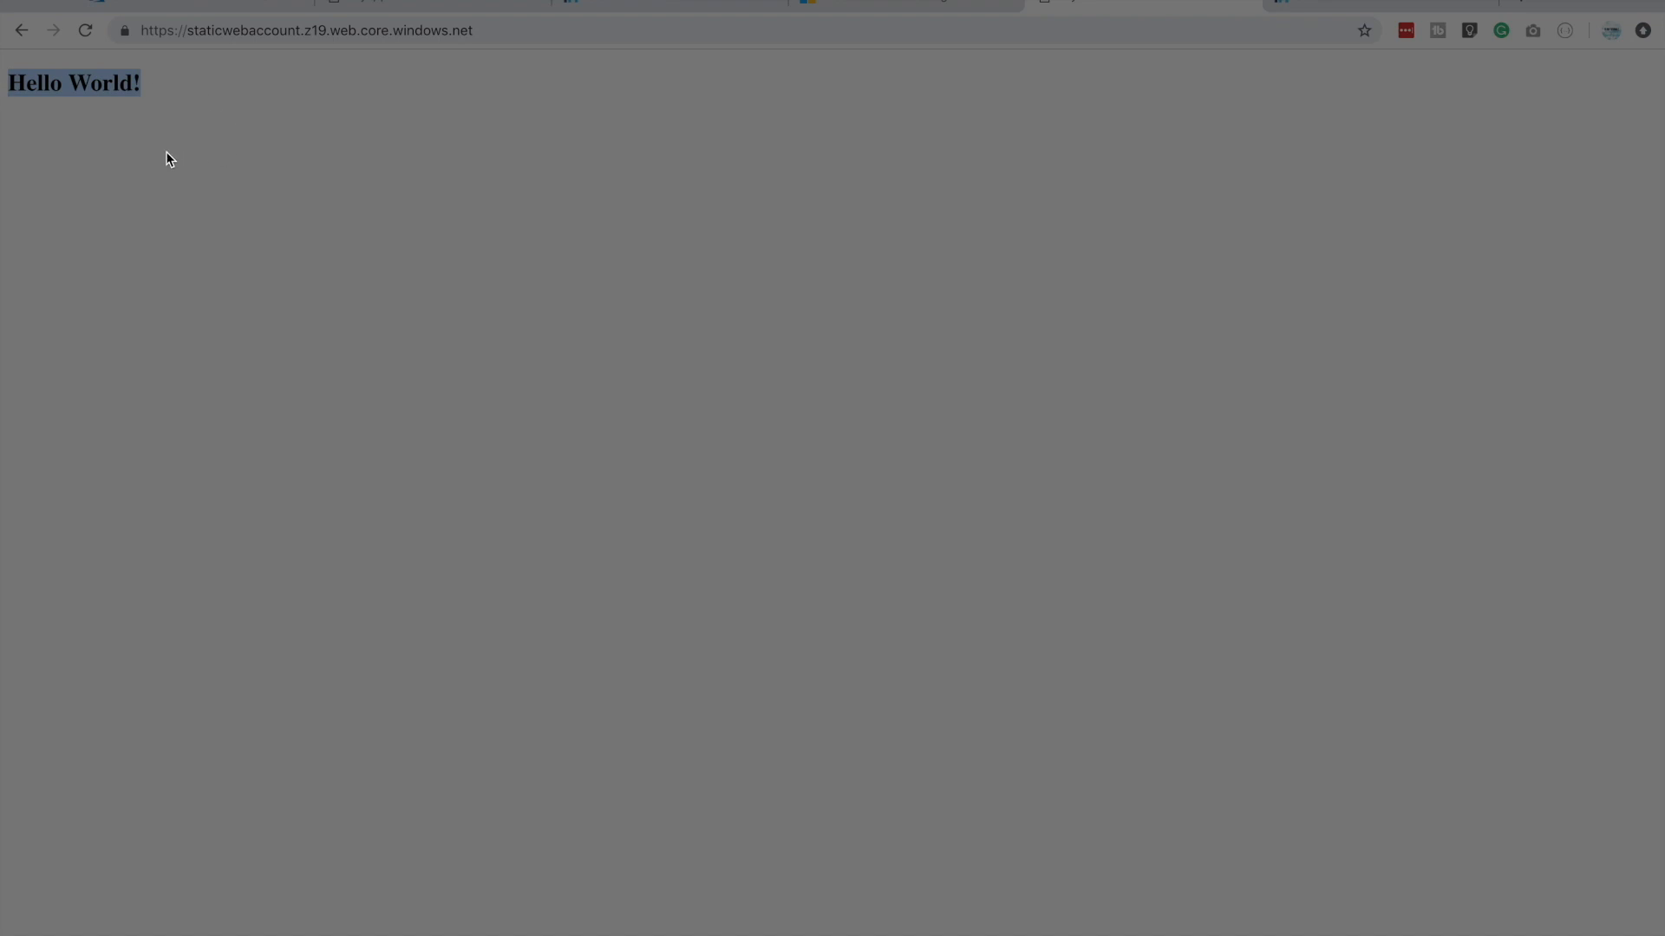
click(186, 28)
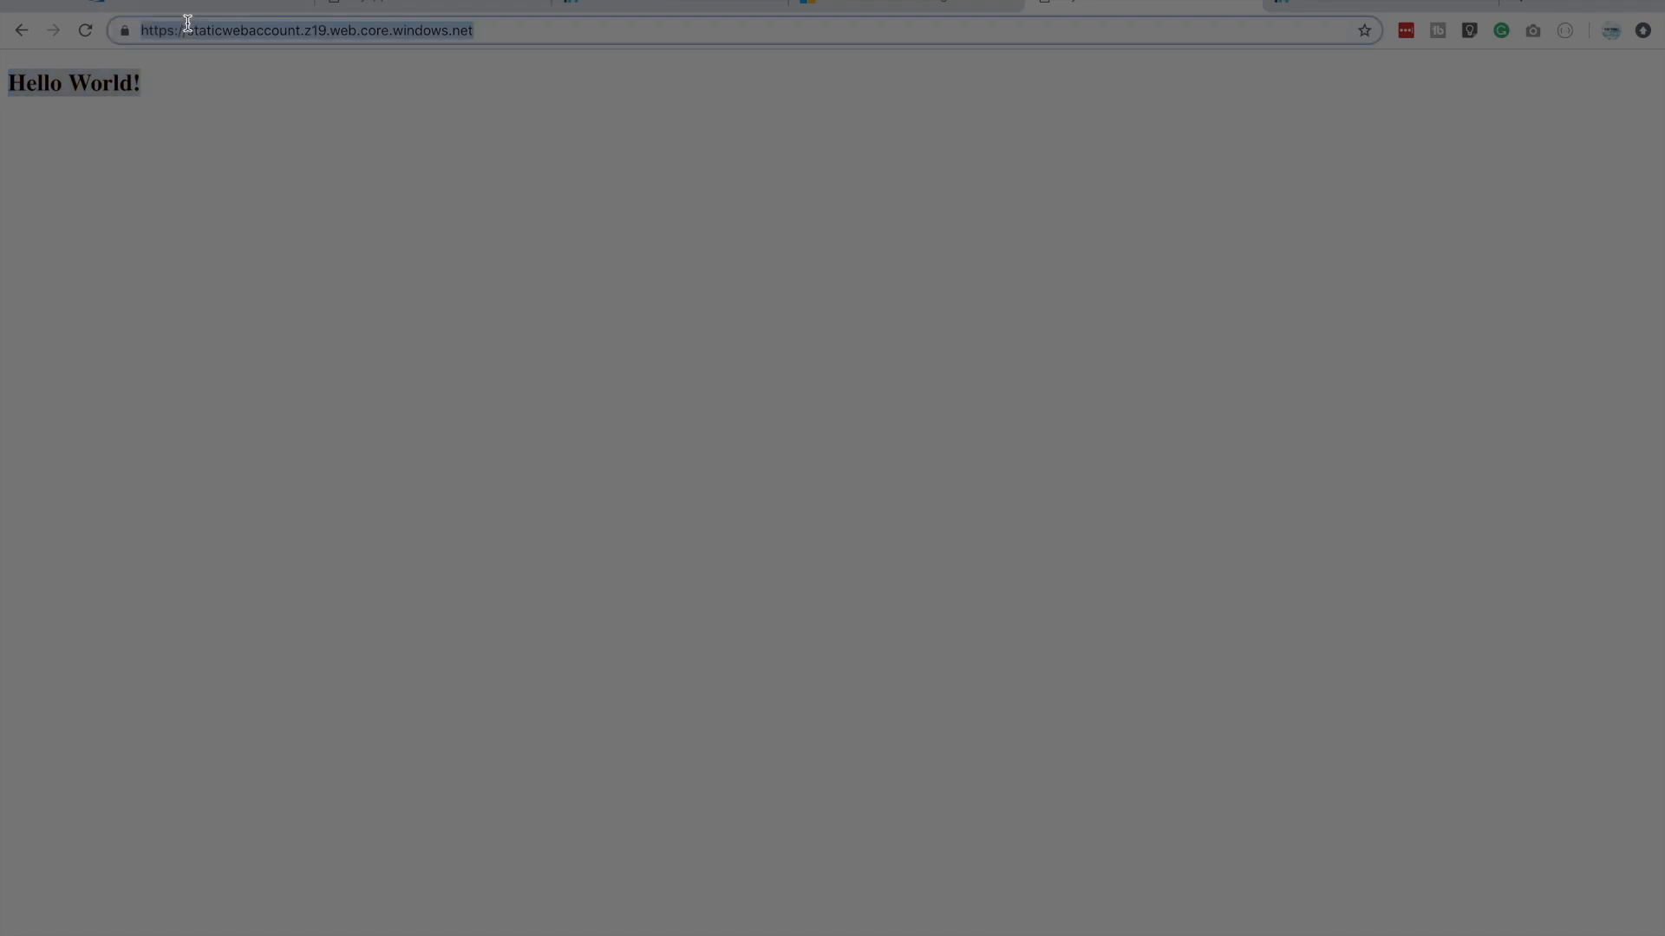
click(192, 32)
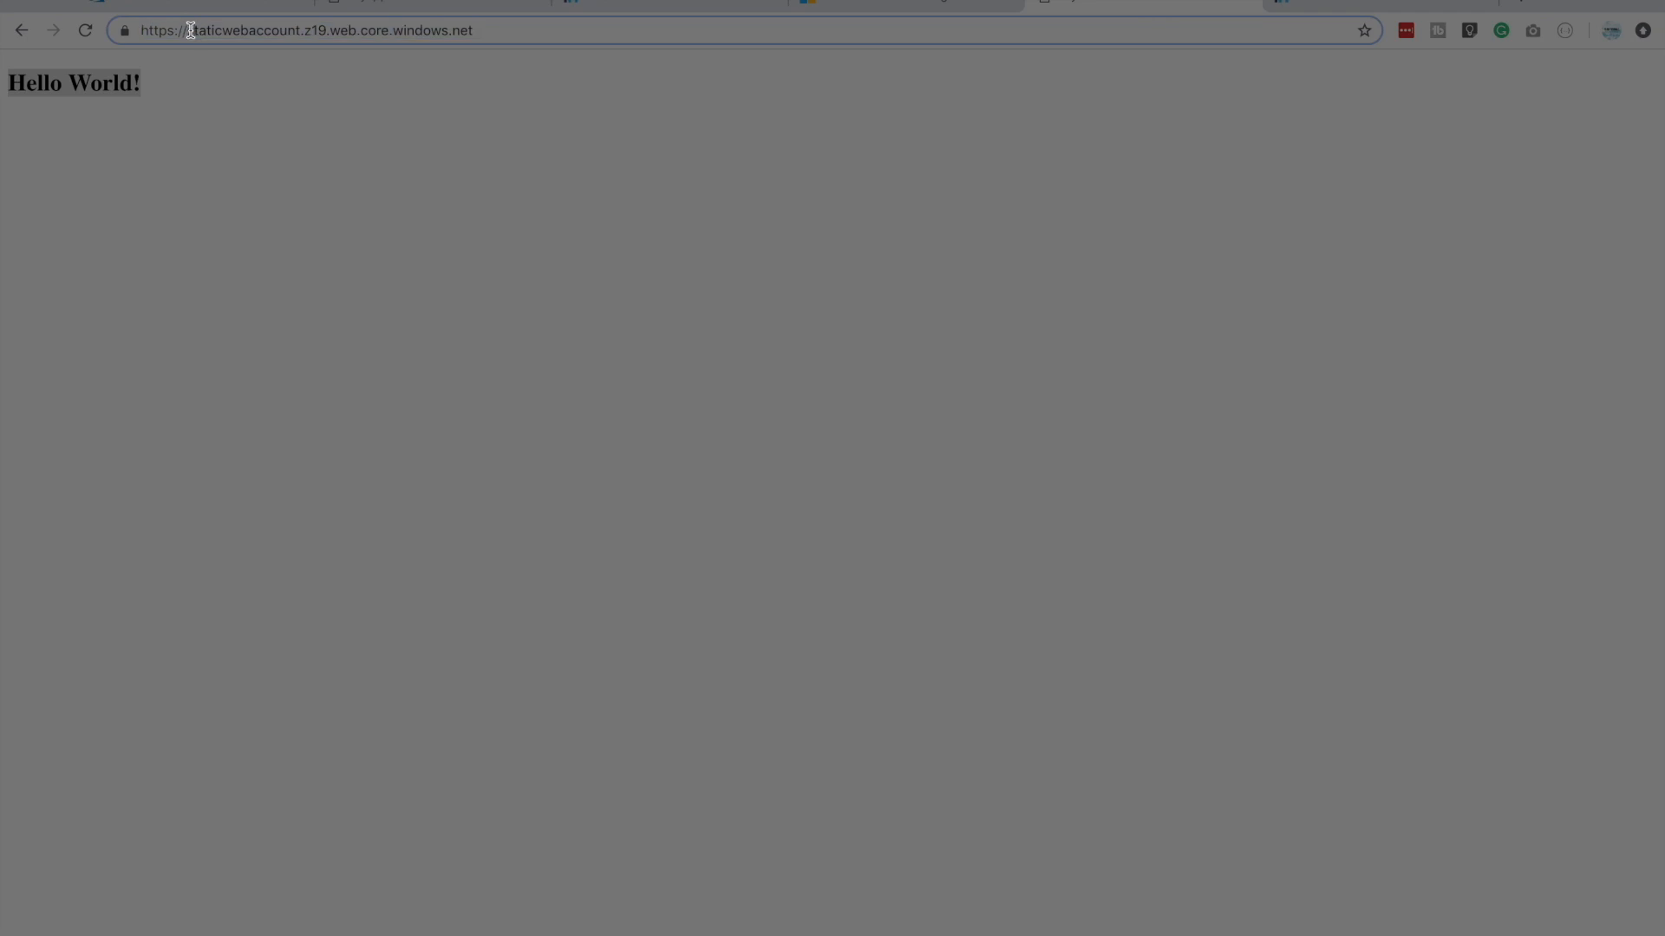
drag(191, 30, 81, 22)
key(BackSpace)
click(344, 451)
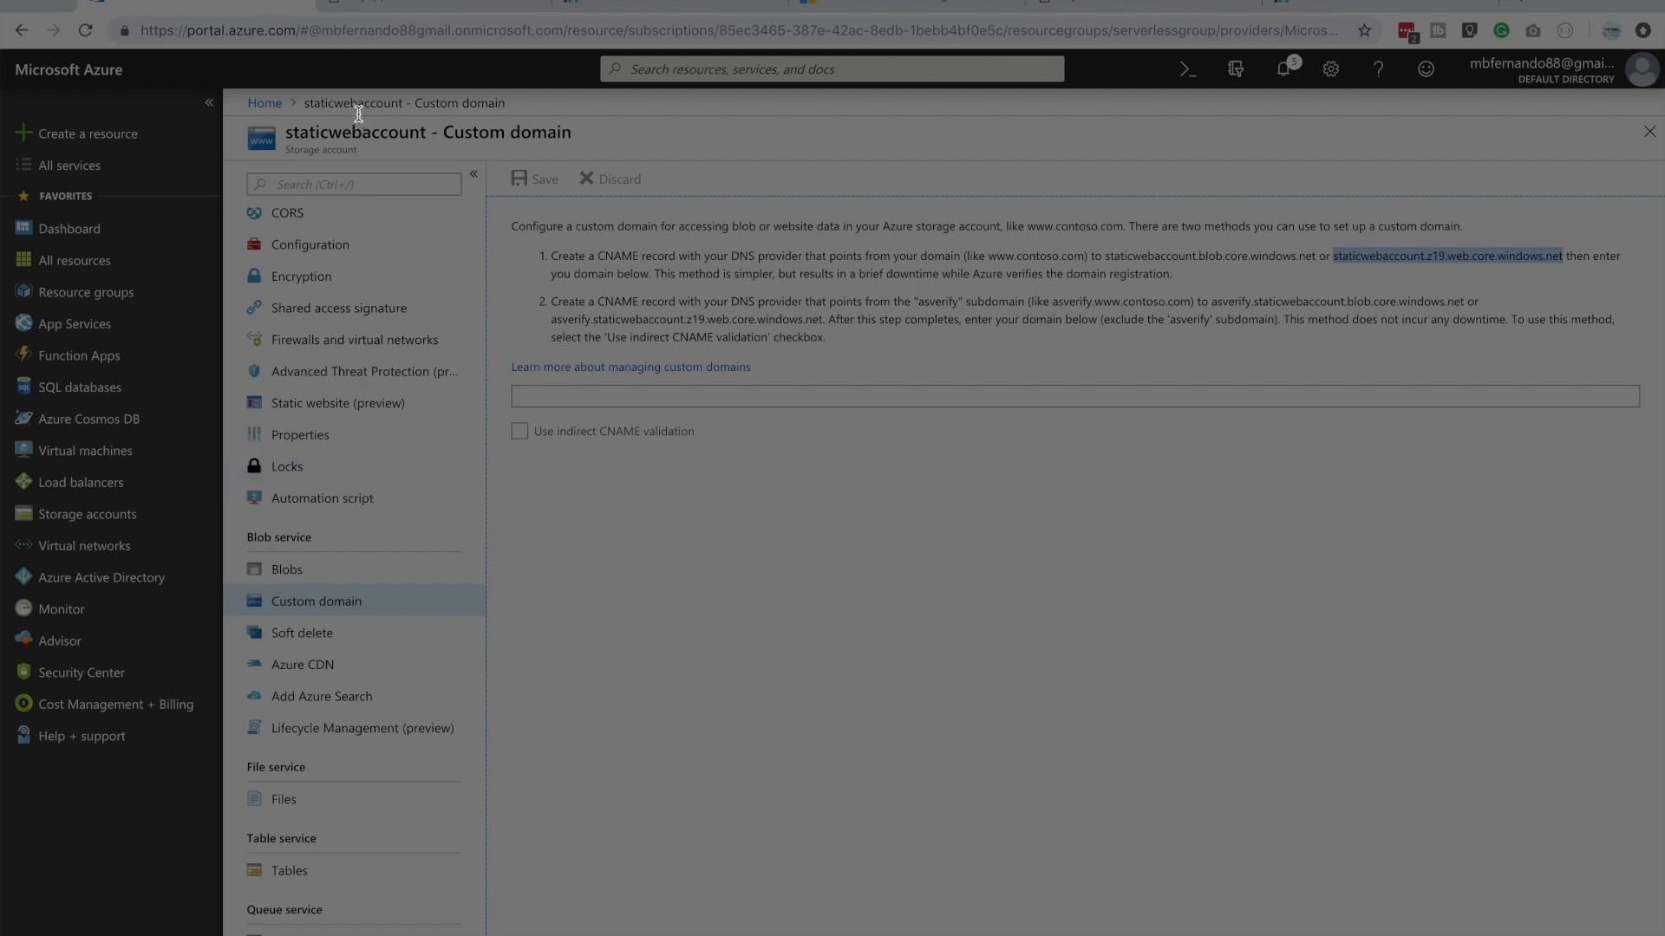
Compare the origin hostname in staticwebaccount's Azure CDN form with the primary endpoint in its static website settings
click(318, 677)
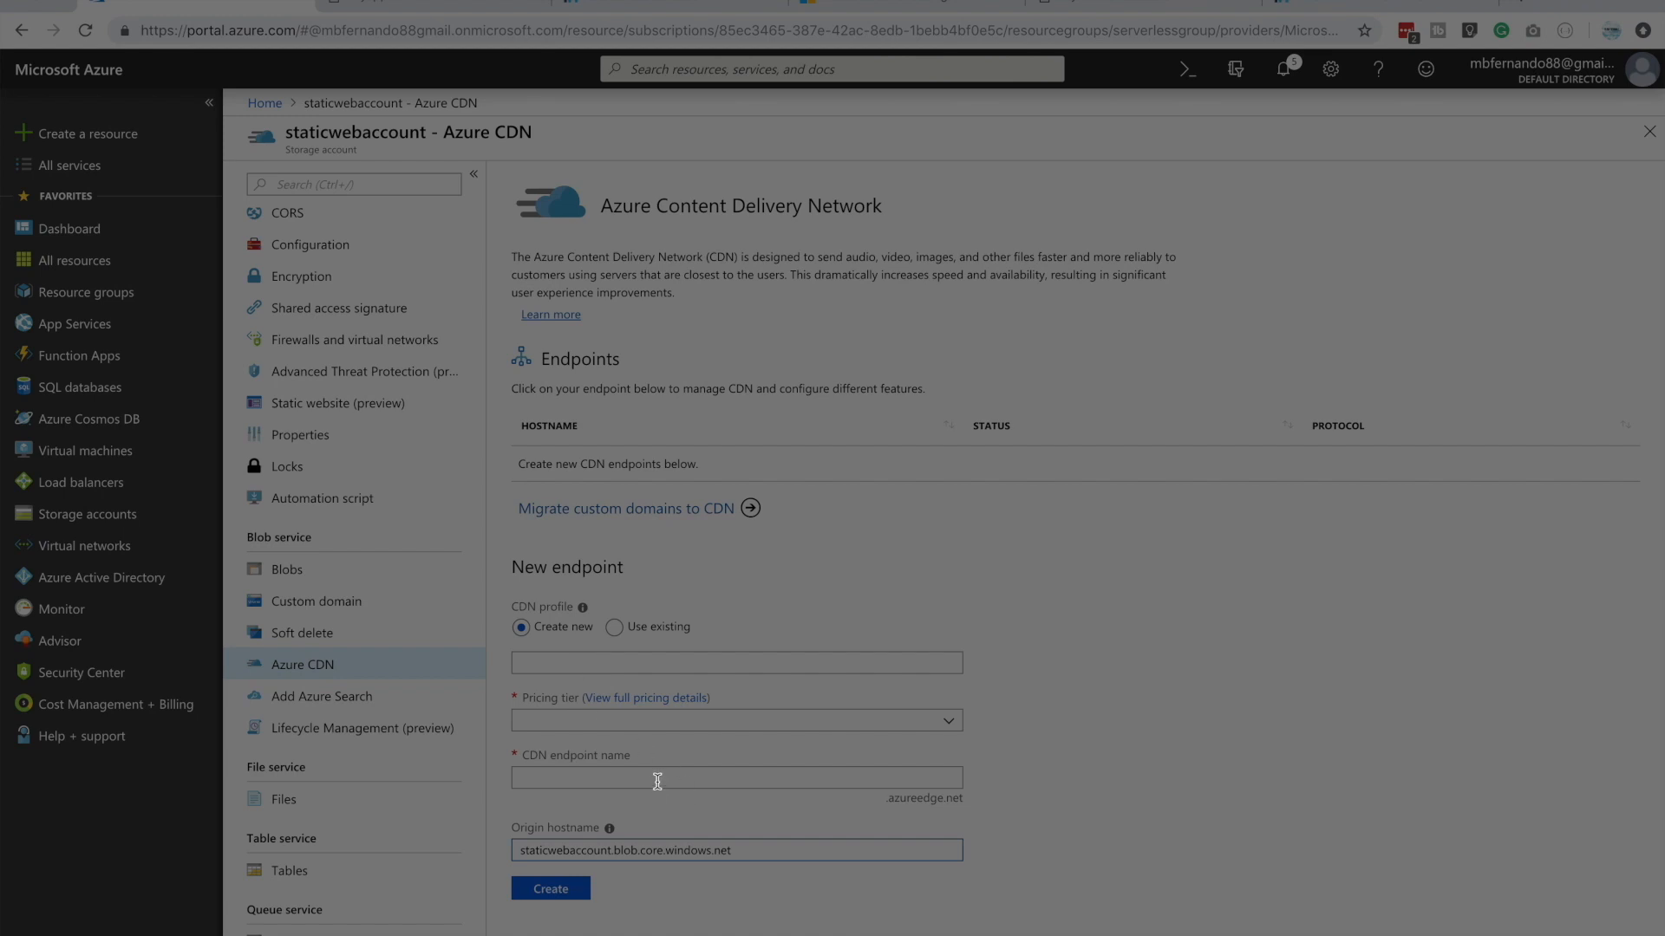
double_click(760, 847)
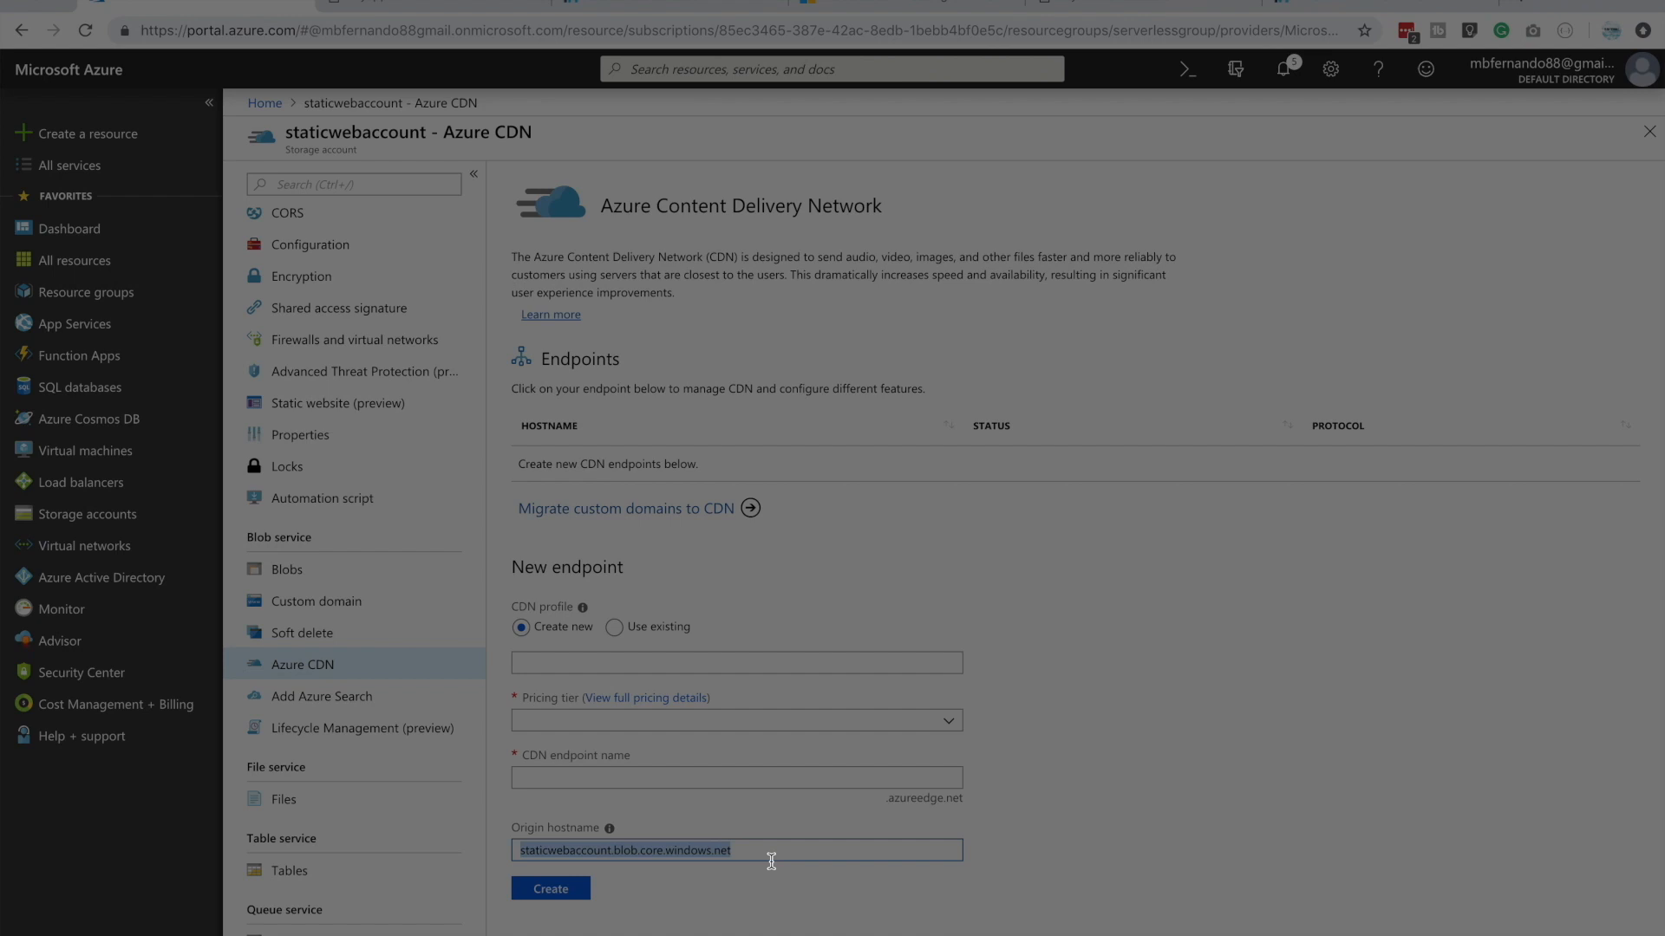
drag(752, 854, 520, 854)
click(731, 853)
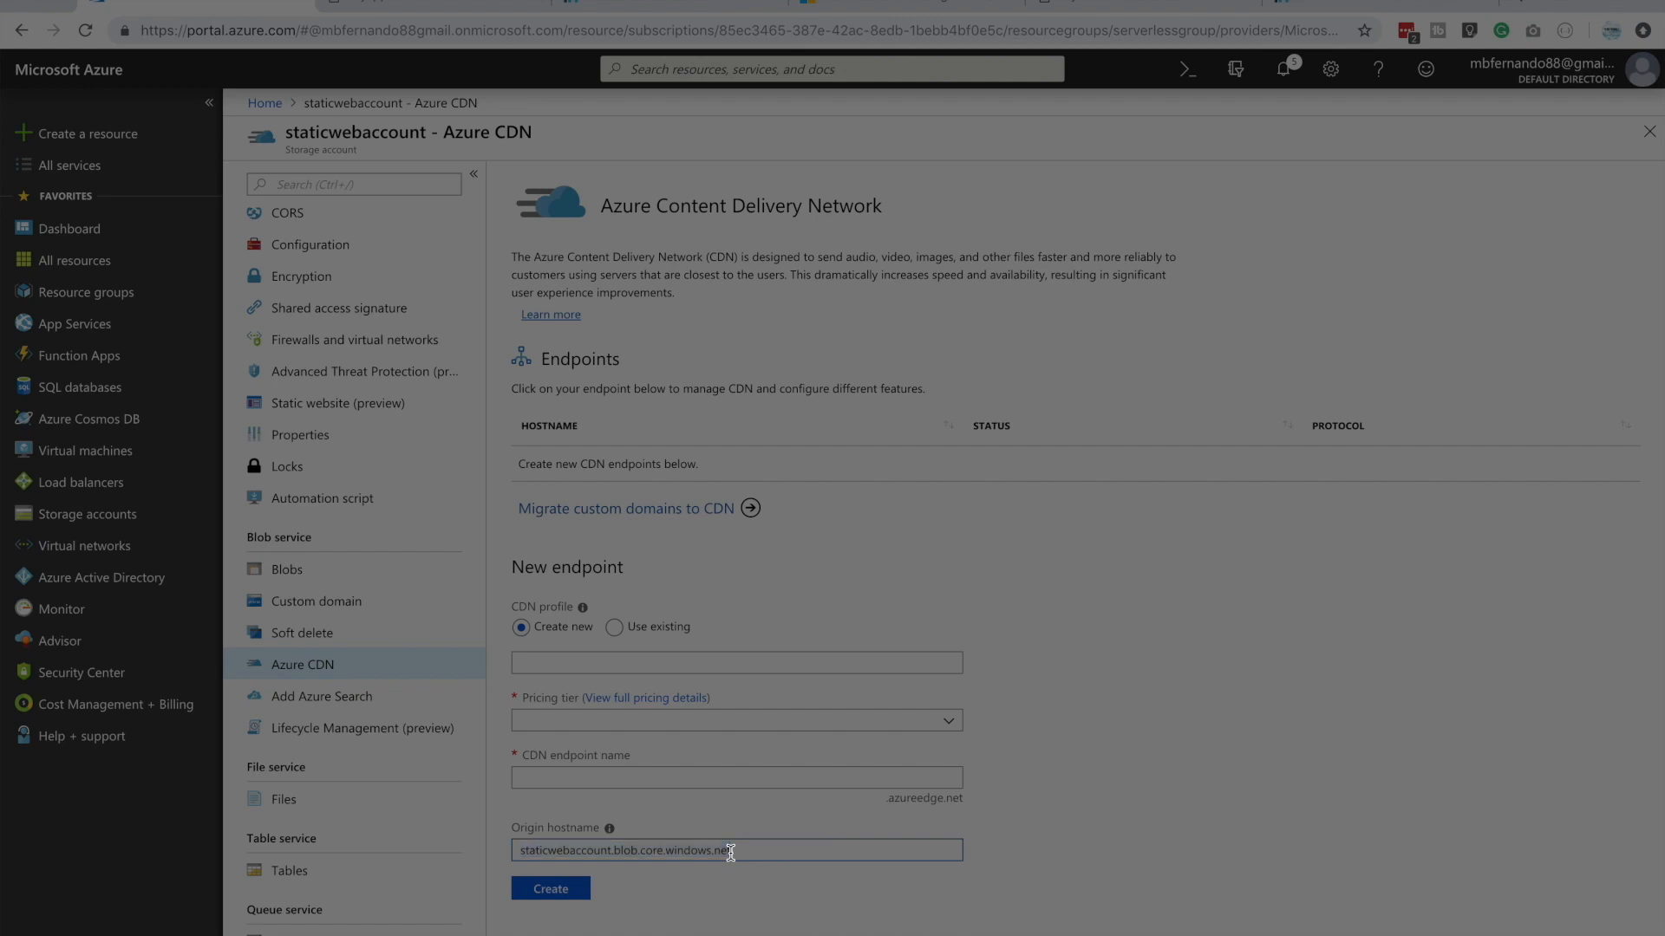
drag(744, 851, 520, 850)
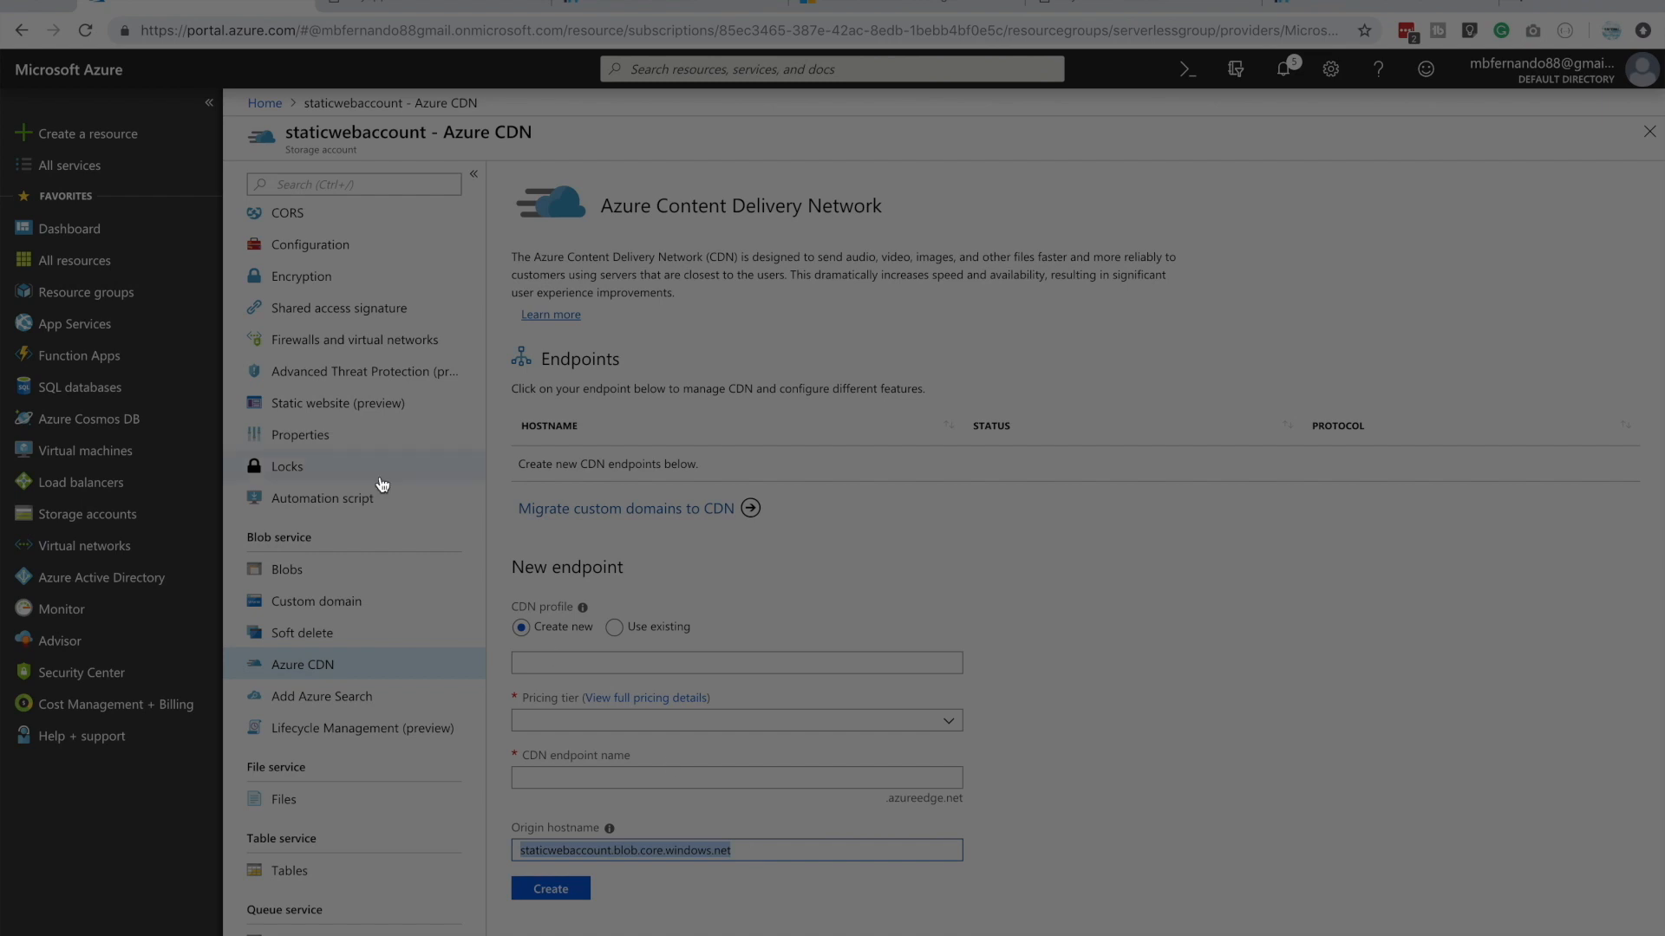
click(356, 413)
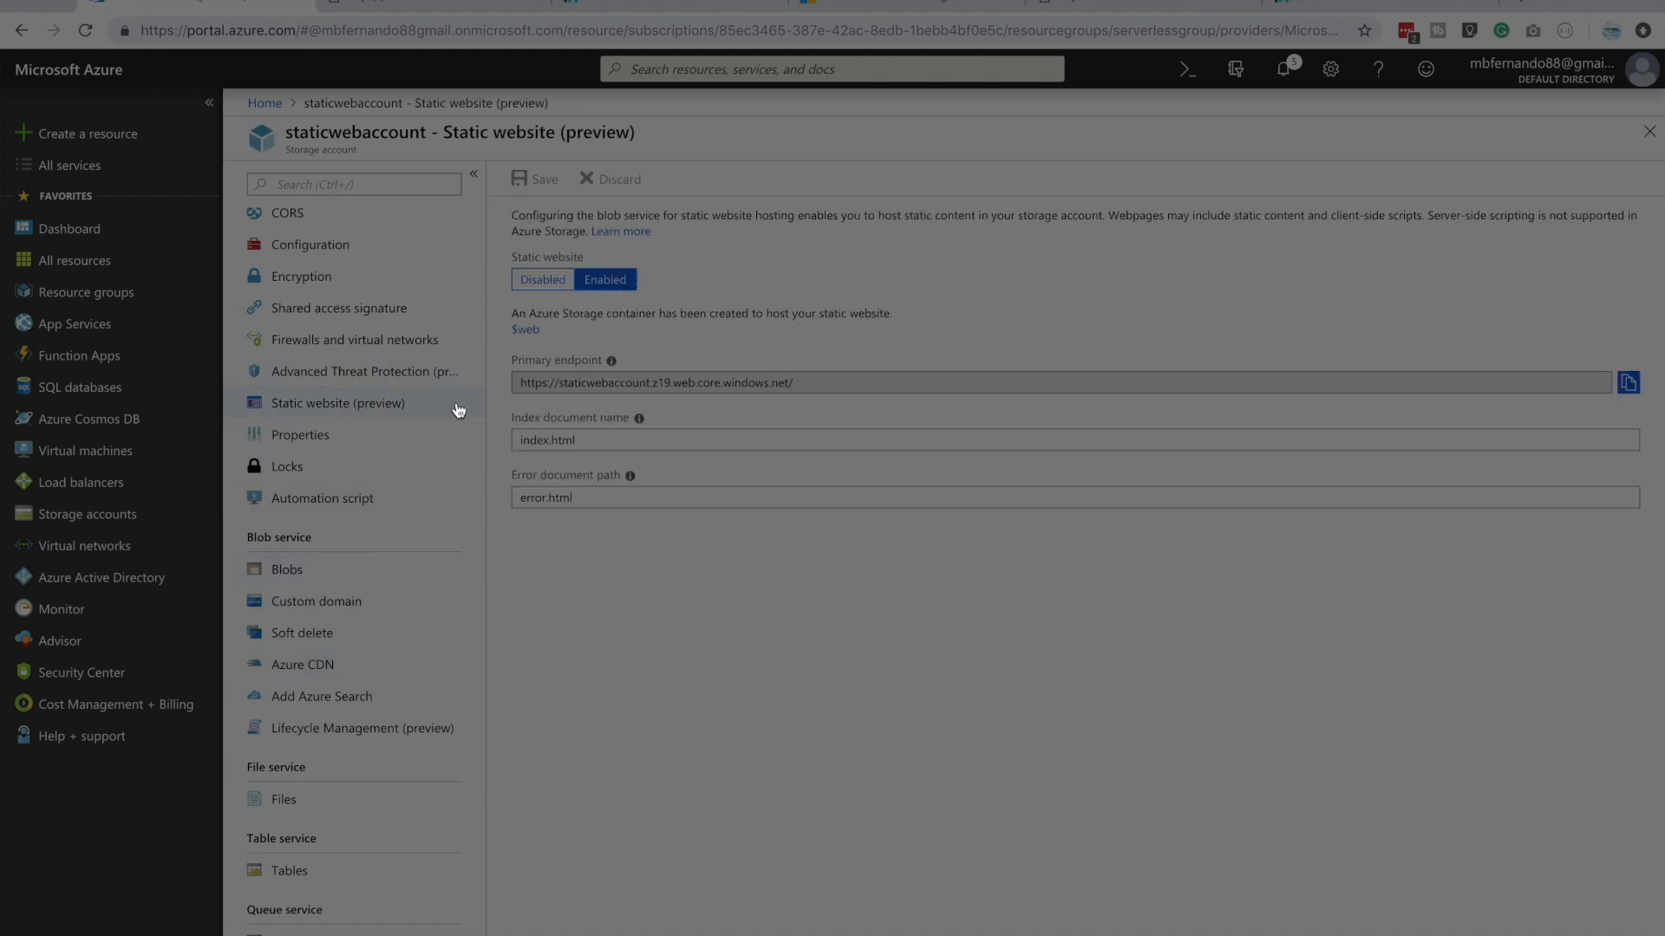
mouse_move(787, 376)
mouse_down()
mouse_move(484, 399)
mouse_move(791, 385)
mouse_up()
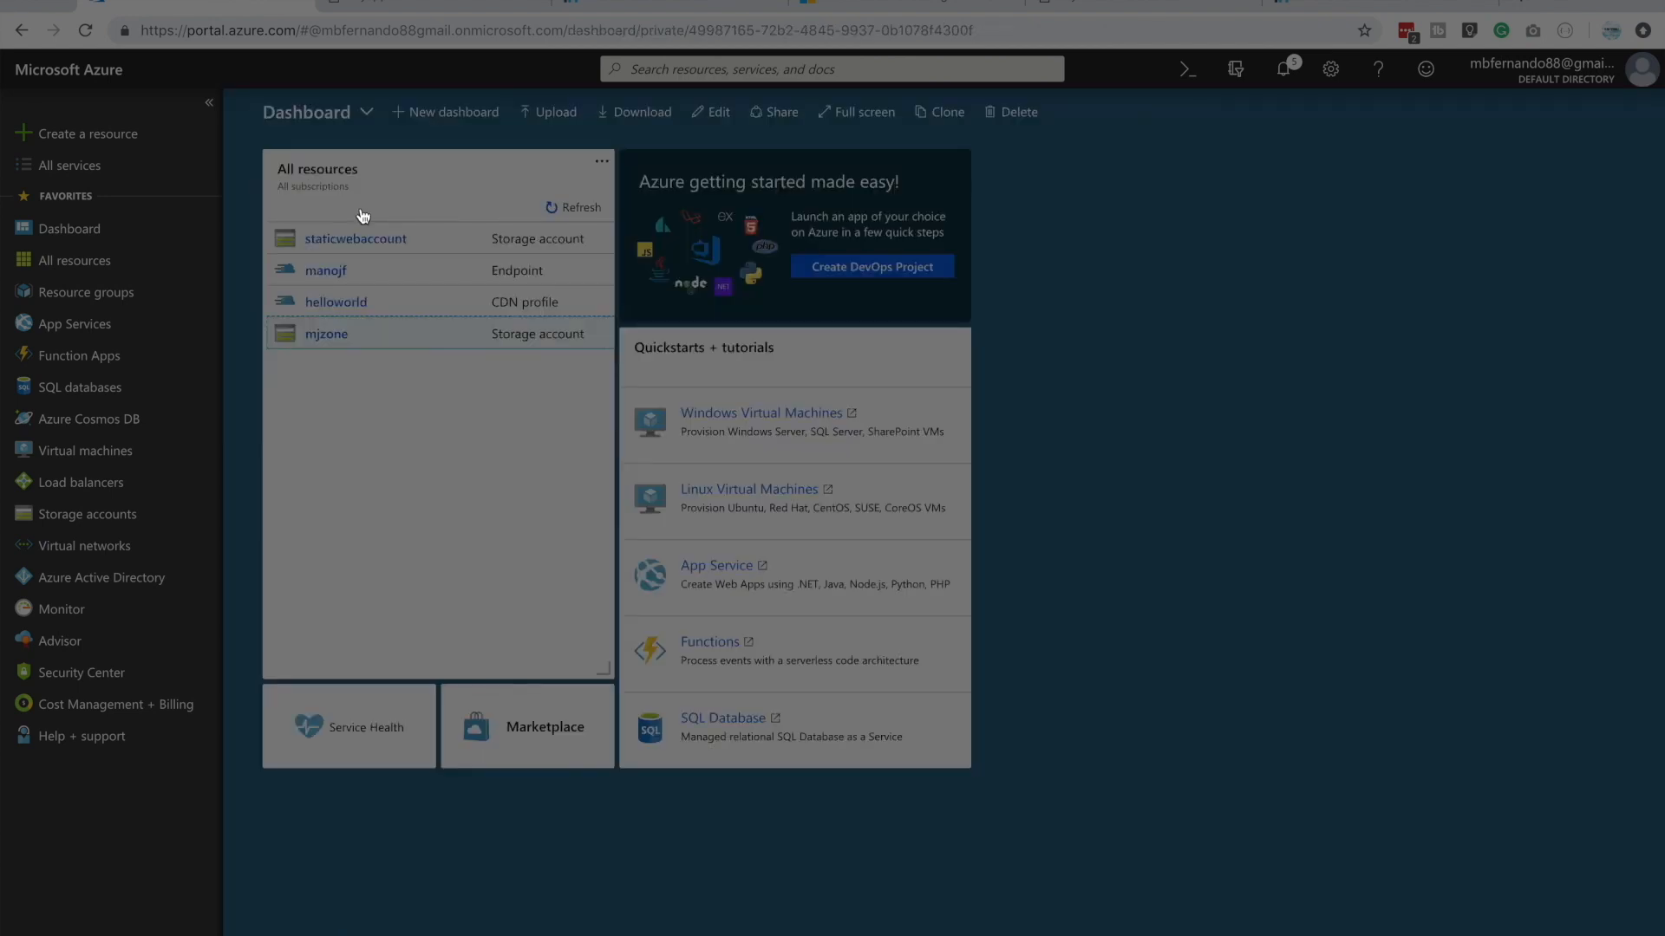
Open the CDN profiles list from the portal's catalogue of all services
click(99, 169)
scroll(487, 385, up, 4)
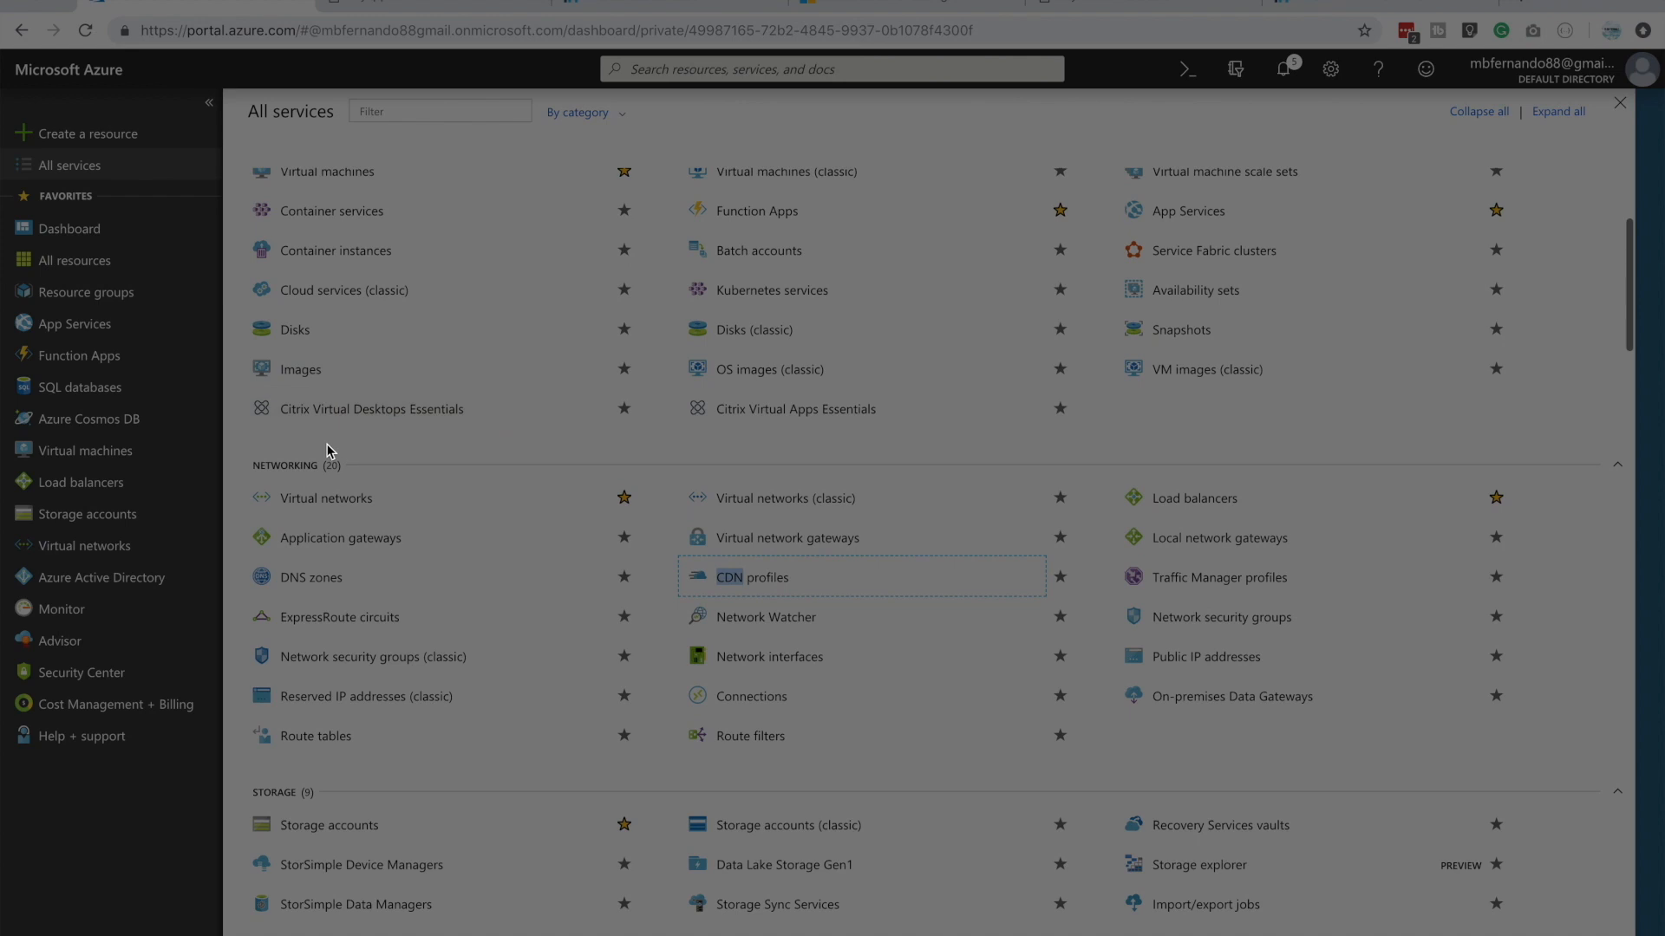
click(762, 583)
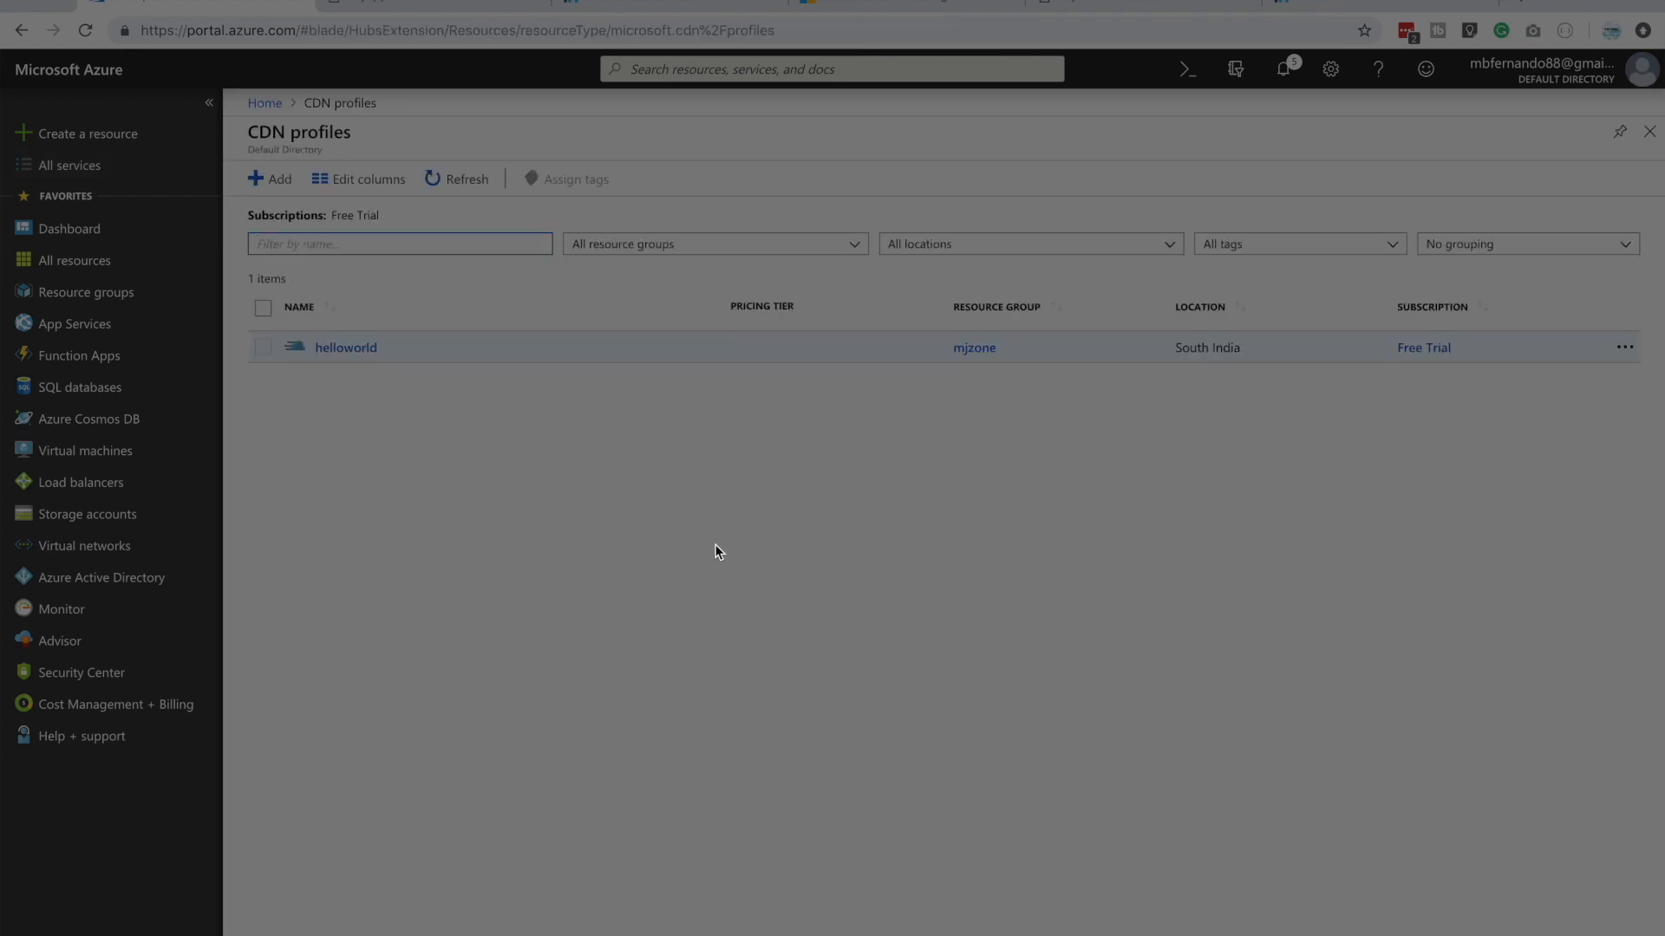
Start a new CDN profile named webcdn in resource group serverlessgroup with the Standard Verizon pricing tier
click(274, 189)
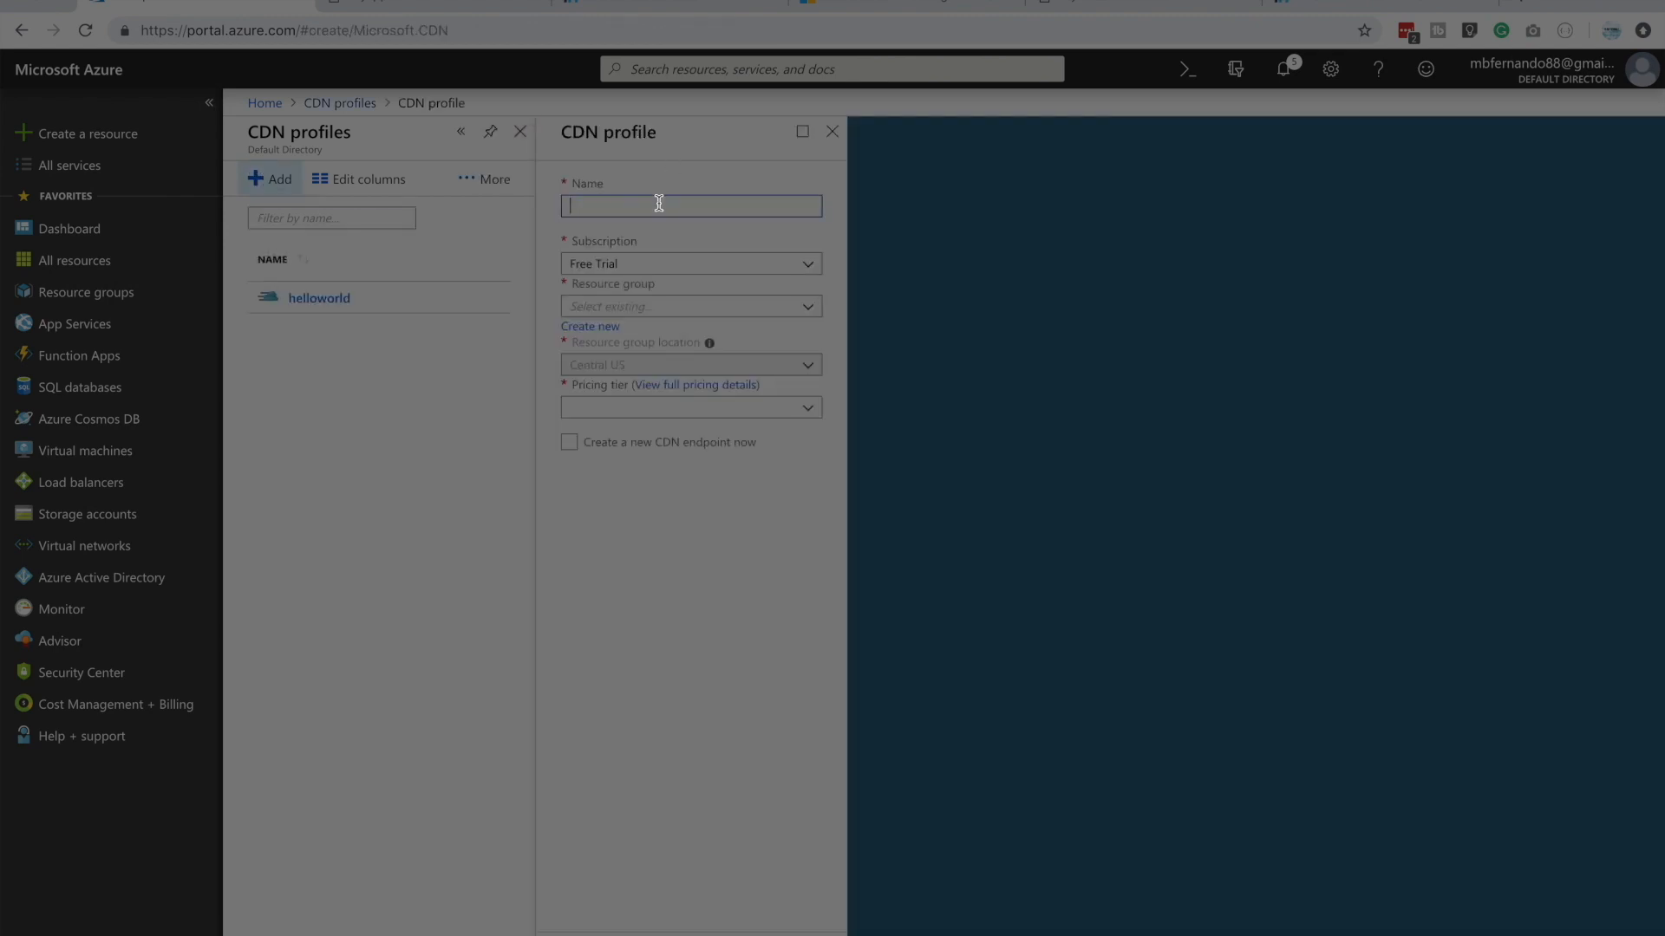
text(webcdn)
click(644, 313)
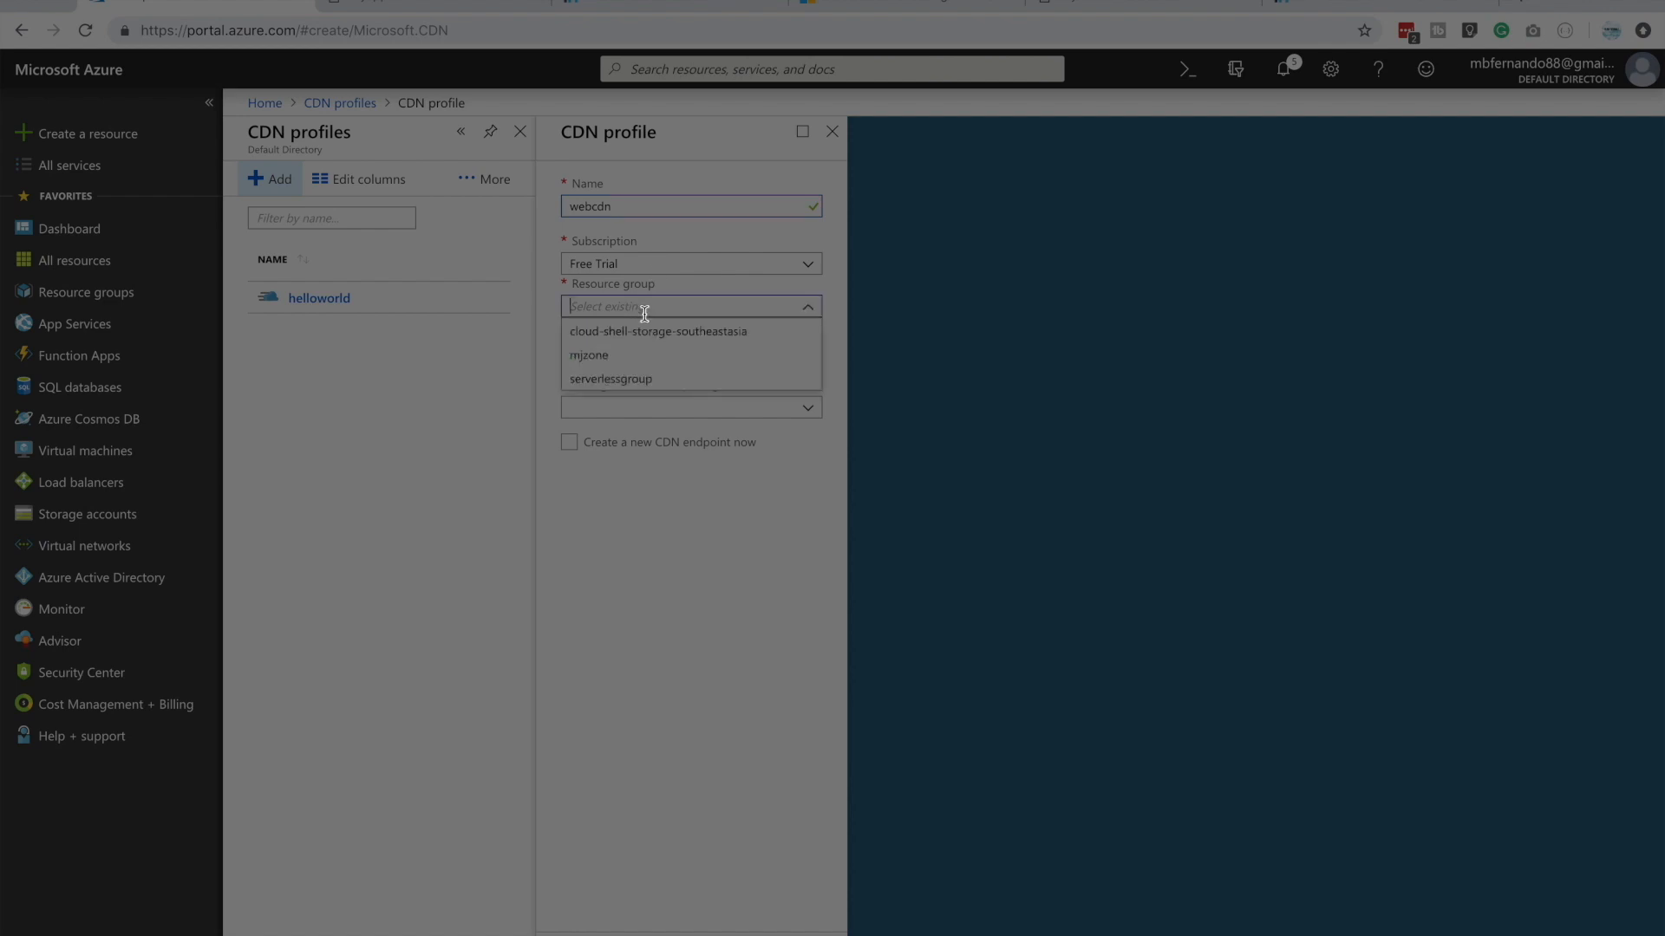
click(642, 382)
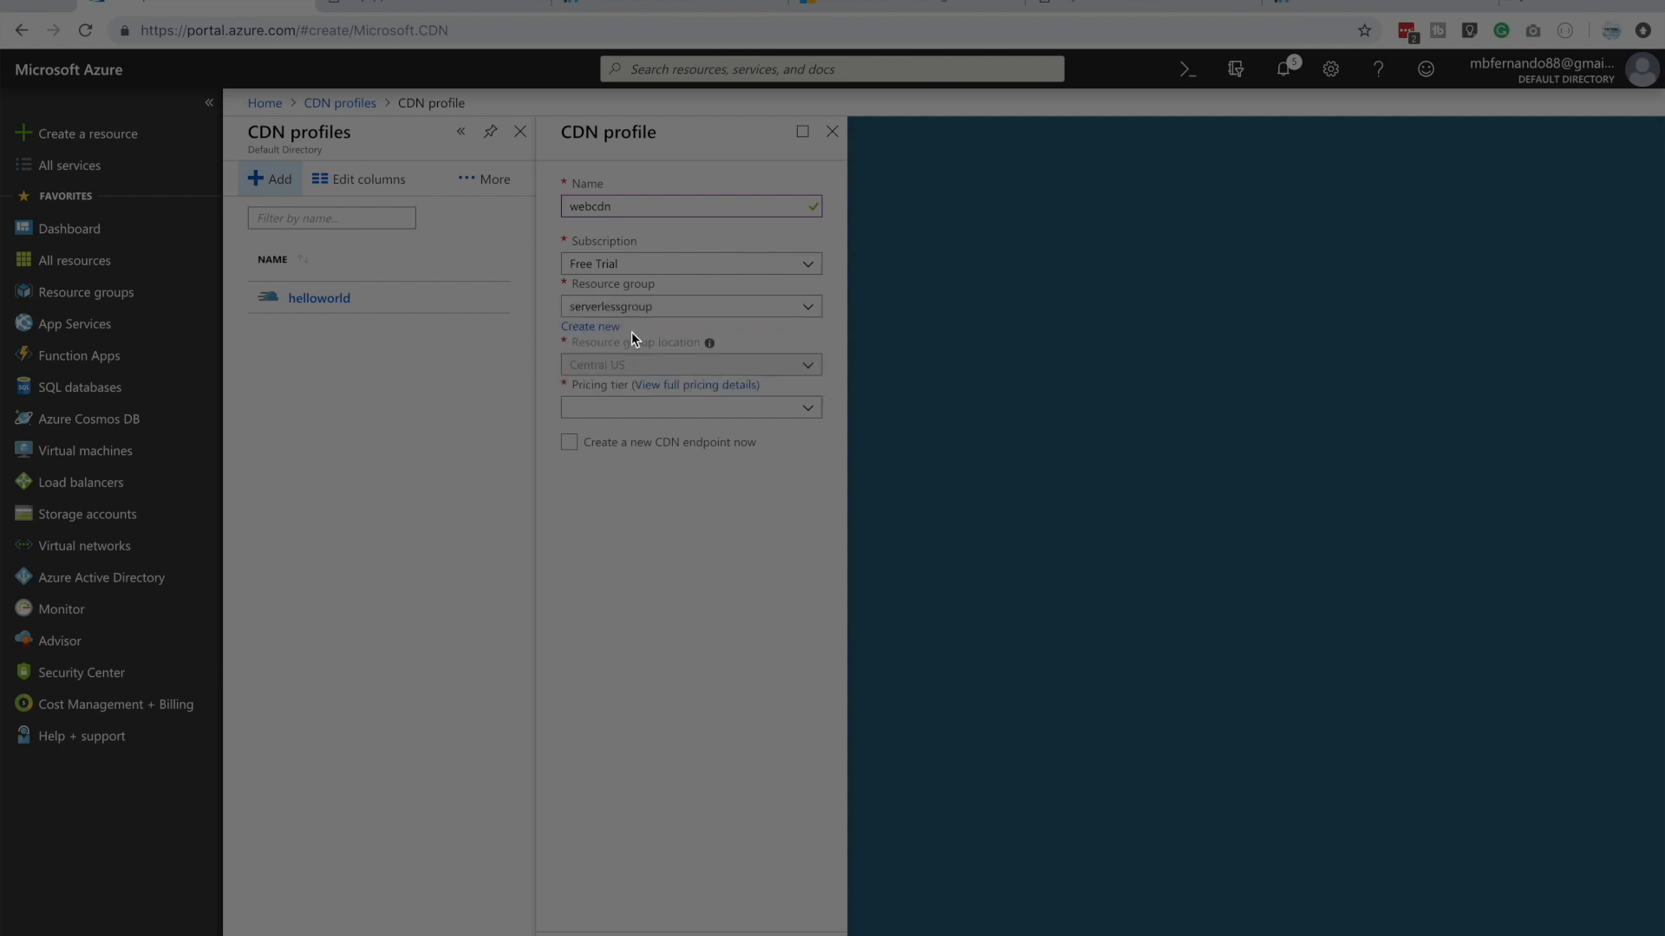
click(629, 409)
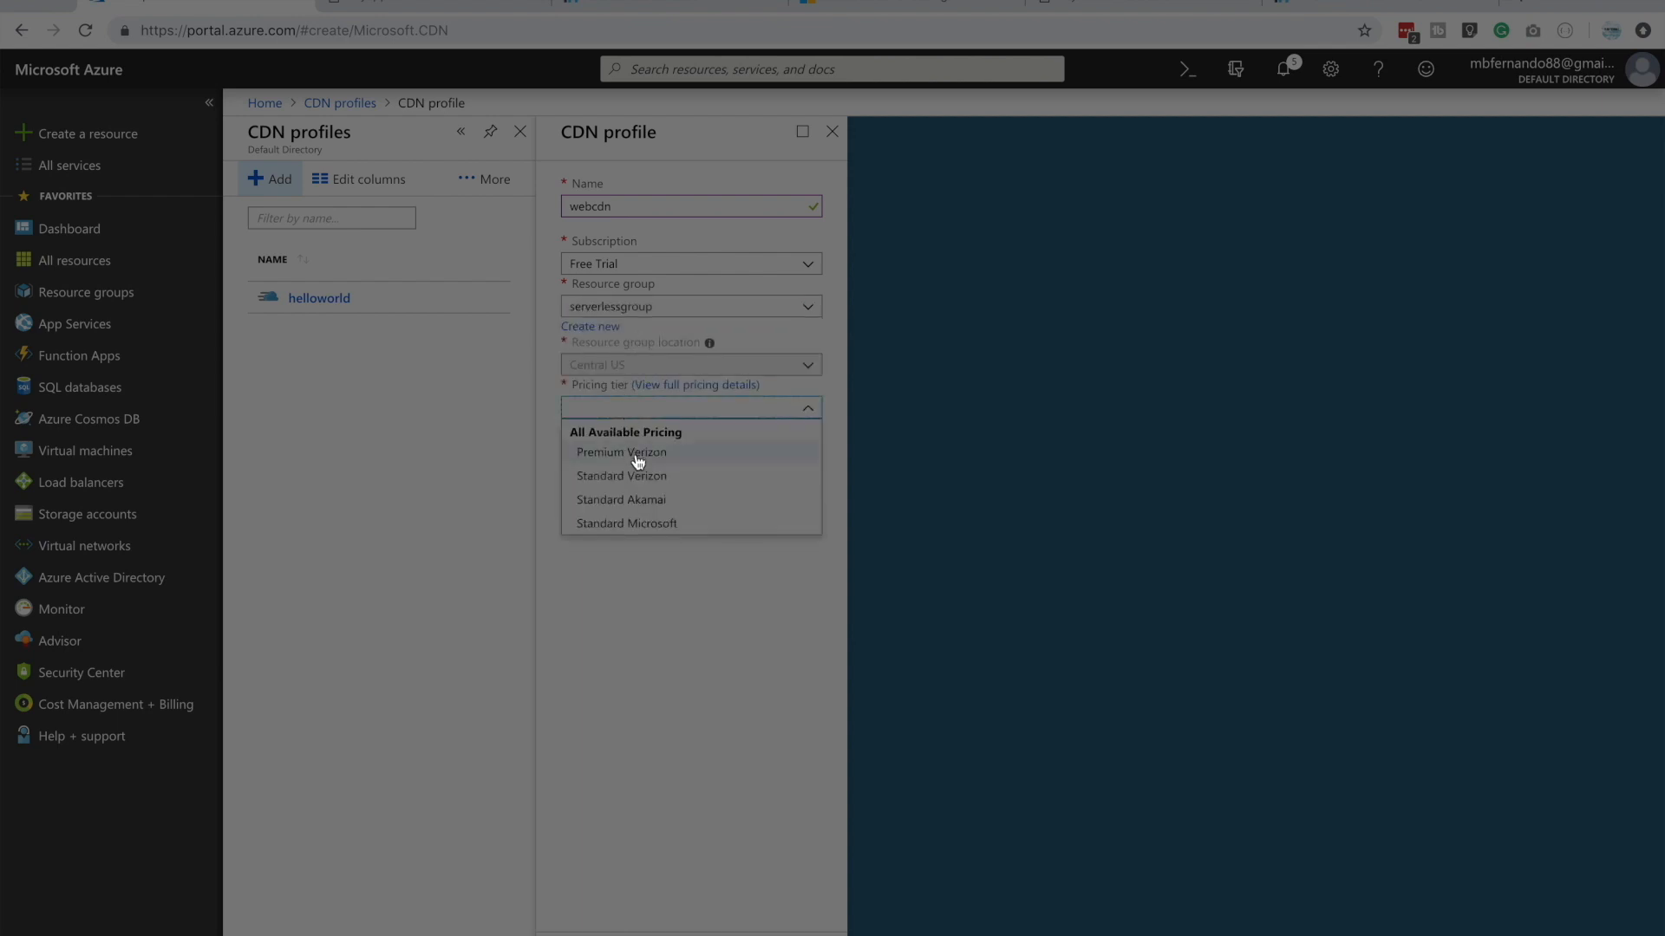
click(652, 483)
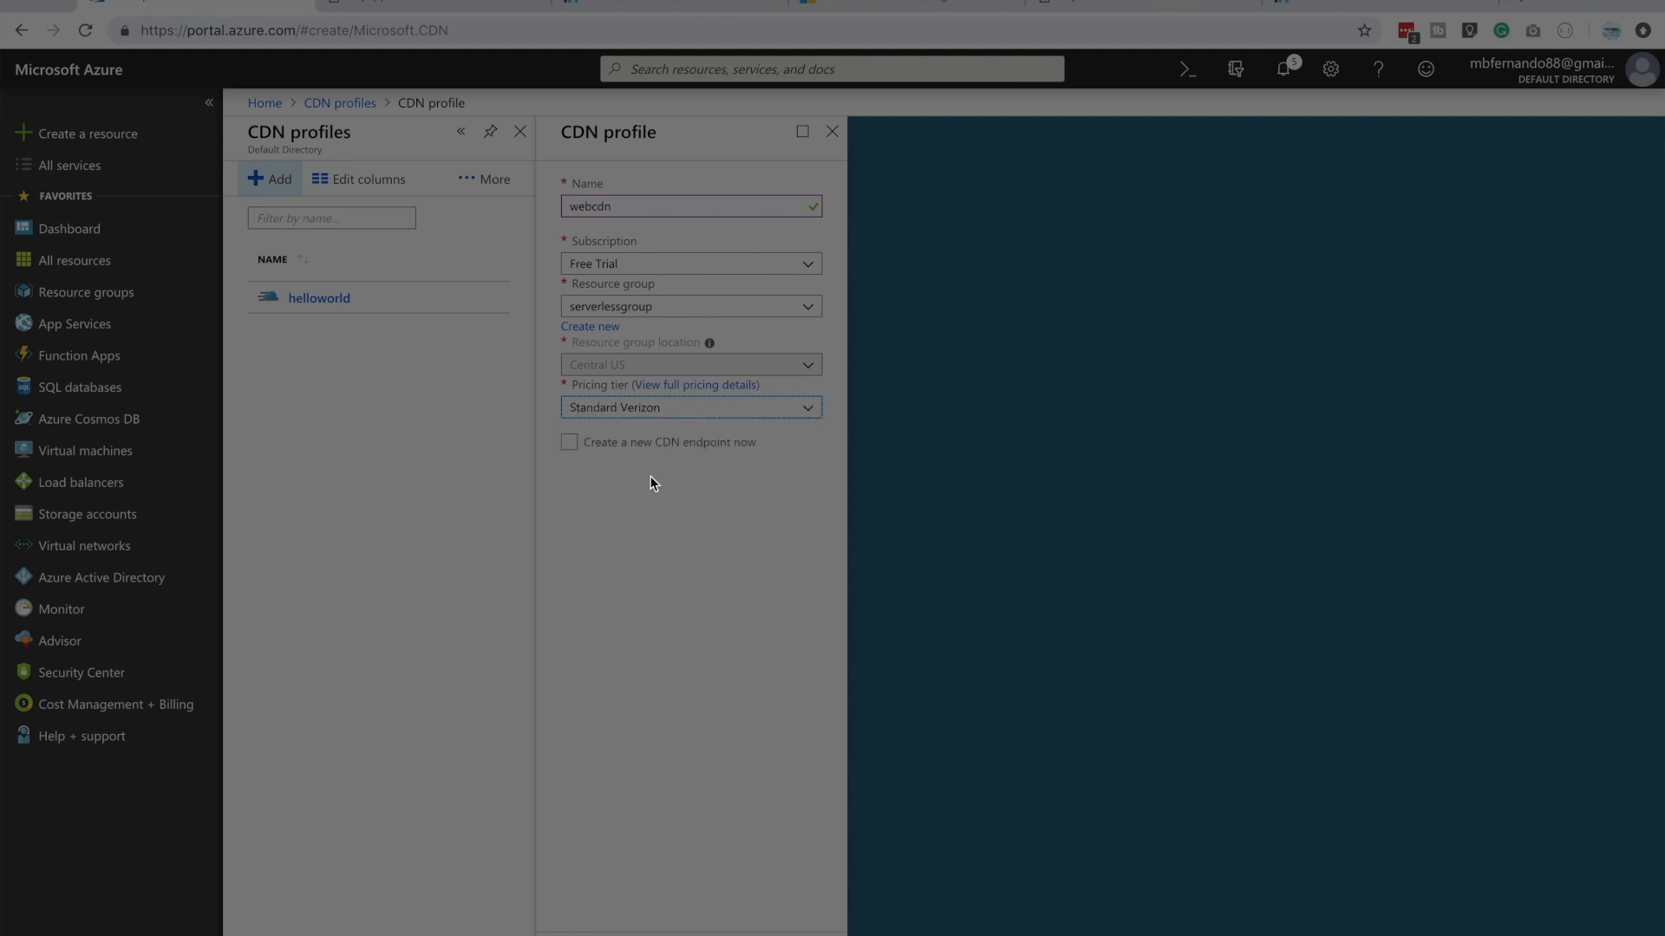
Include a new CDN endpoint named myawesomesite in the profile and set its origin type to Custom origin
click(570, 446)
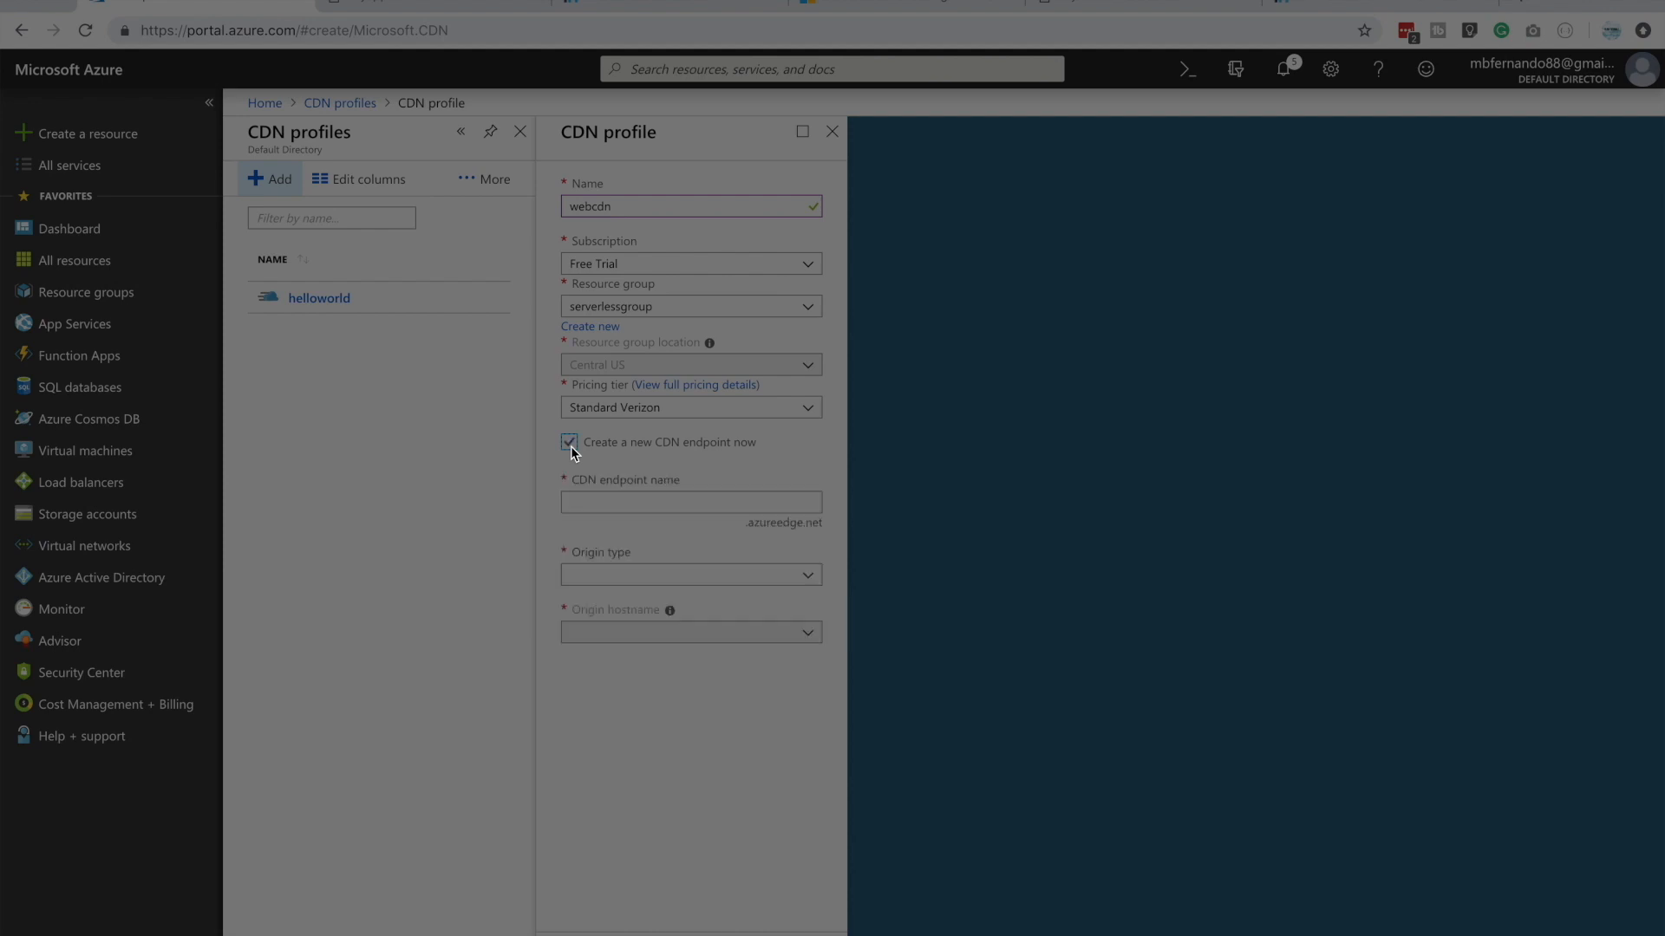
click(603, 502)
text(webcdn)
key(ctrl+a)
text(myawesomesite)
click(638, 575)
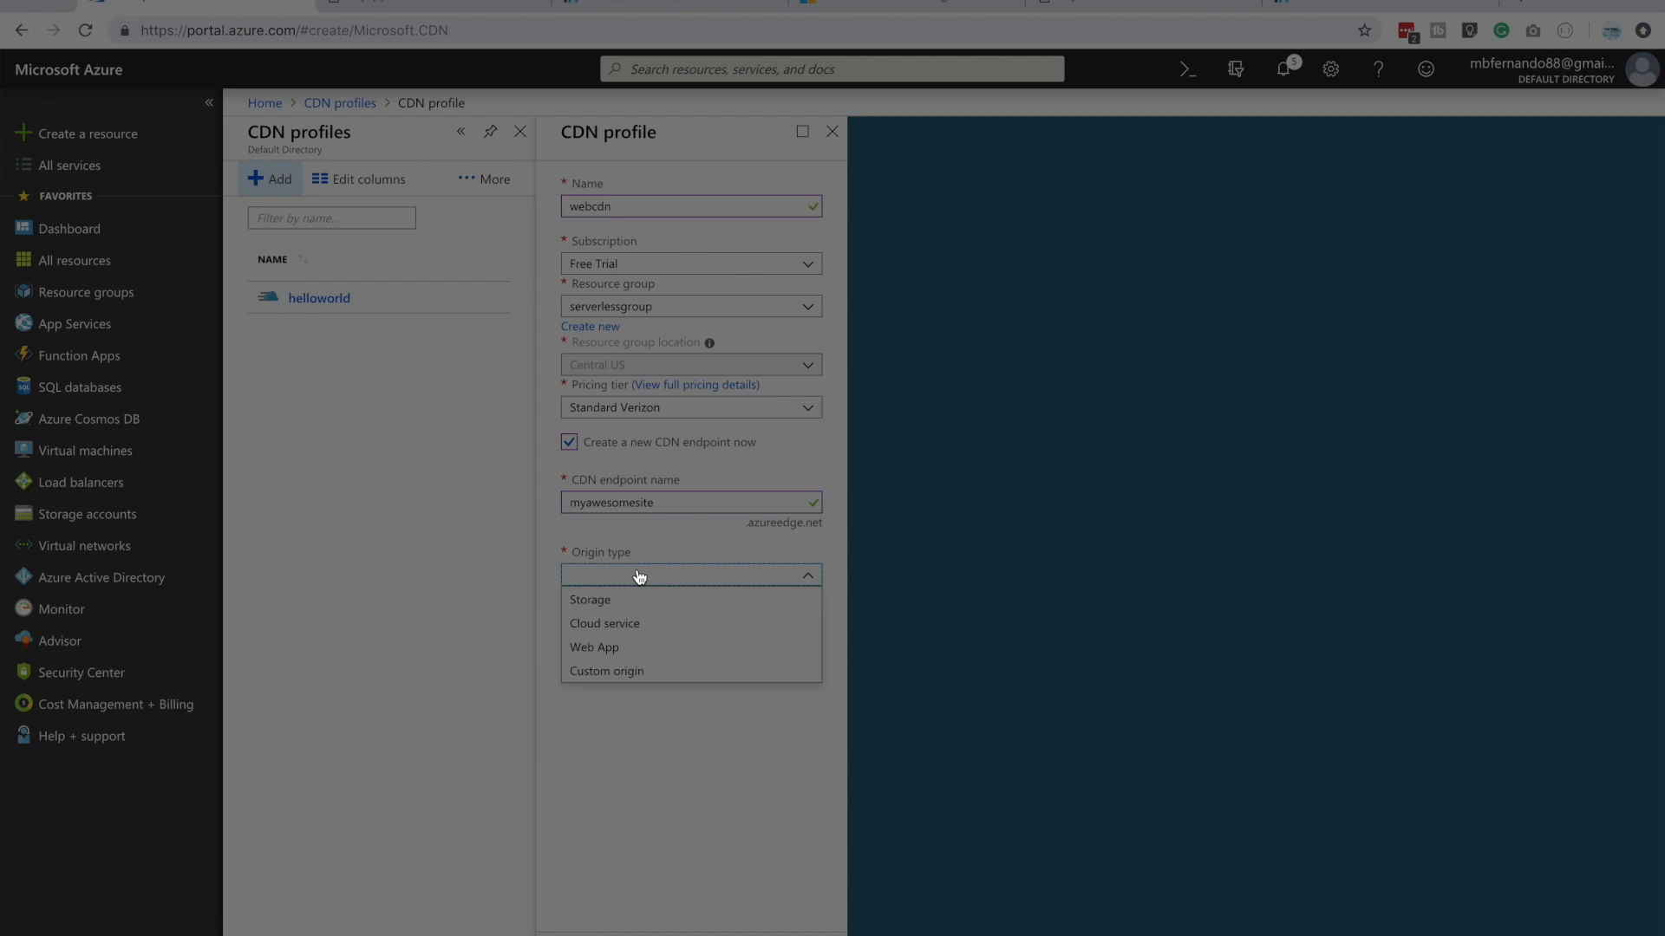
click(633, 673)
click(614, 635)
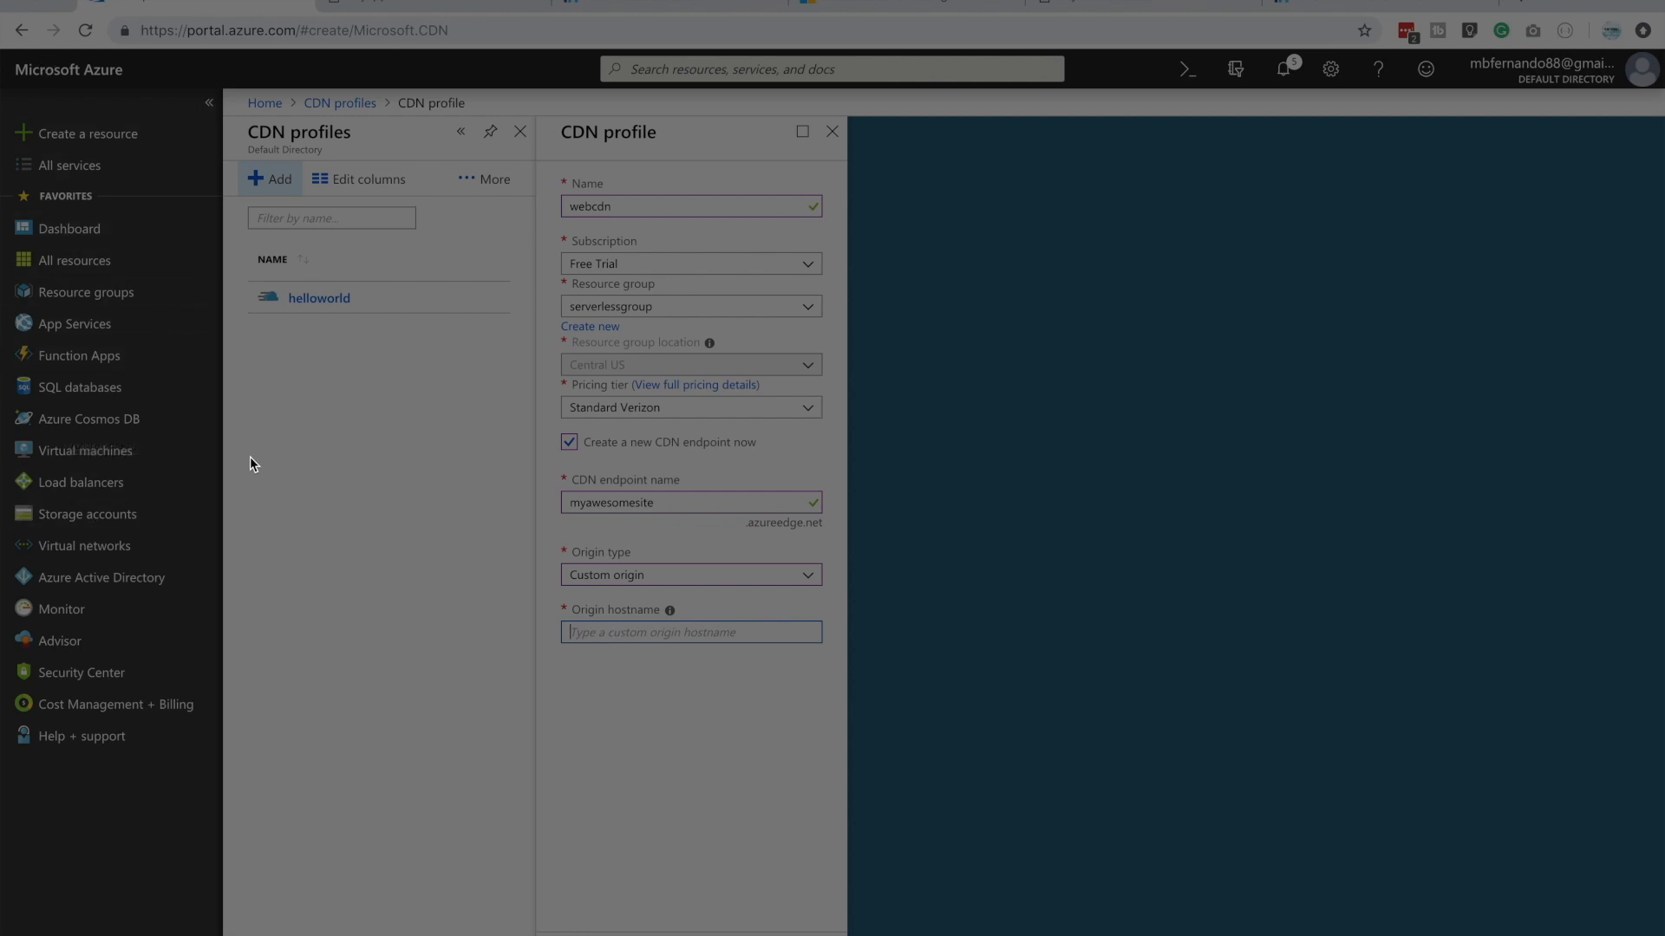
Open the Azure portal in a second browser tab and go to the static website settings of staticwebaccount
right_click(83, 66)
click(137, 76)
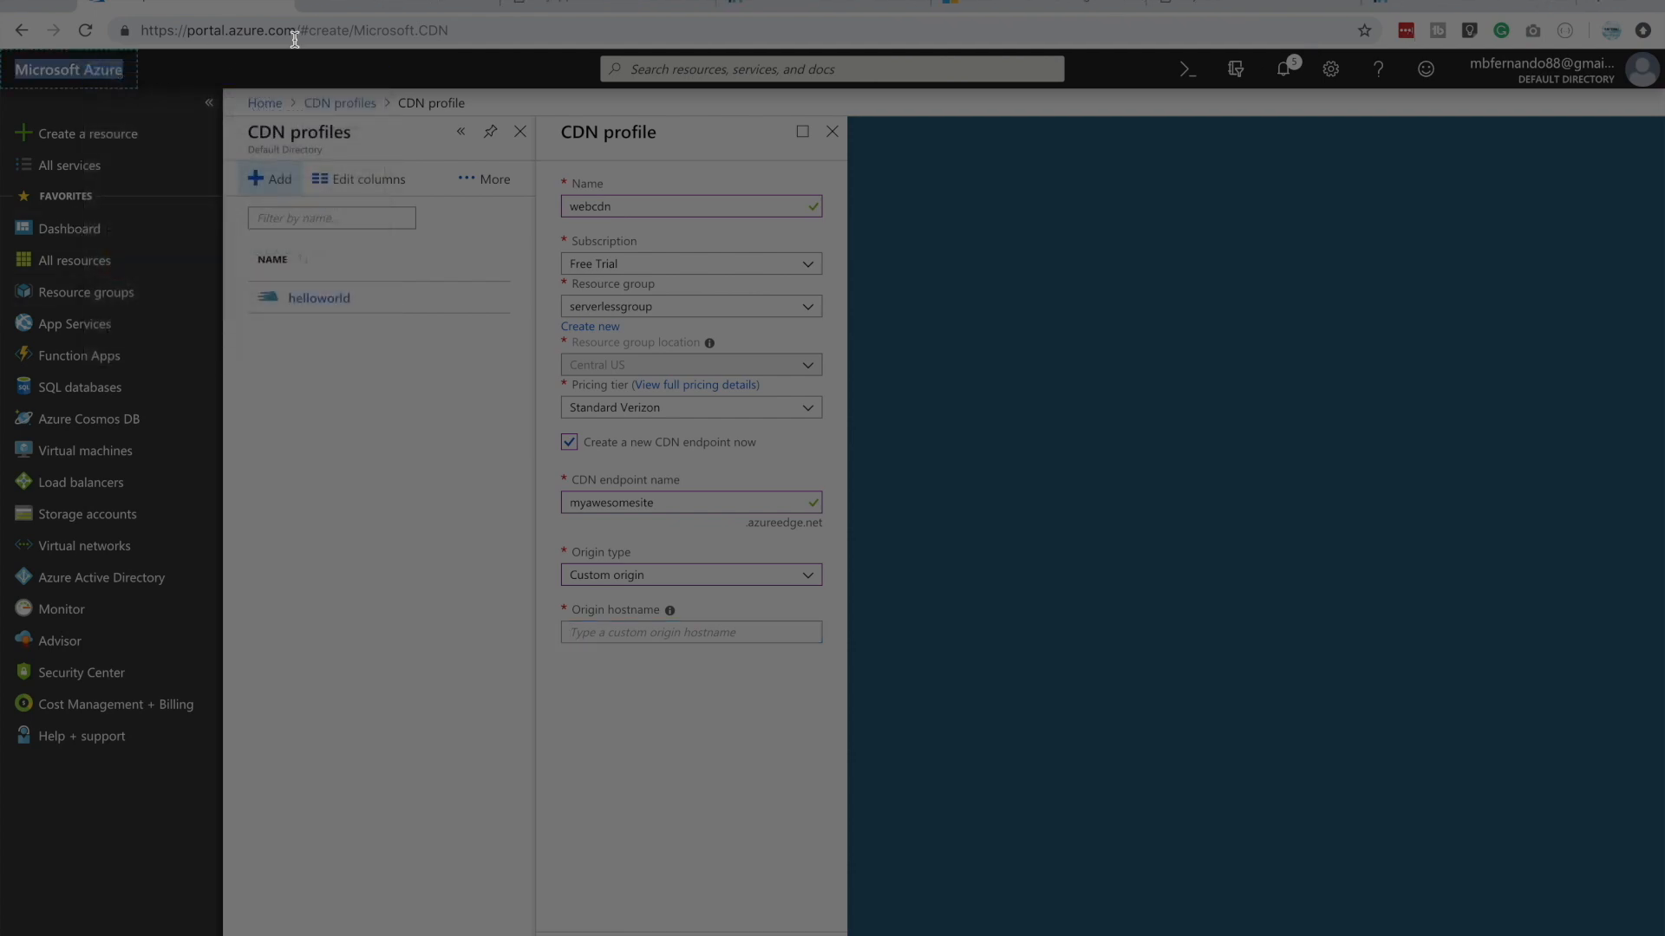
click(386, 9)
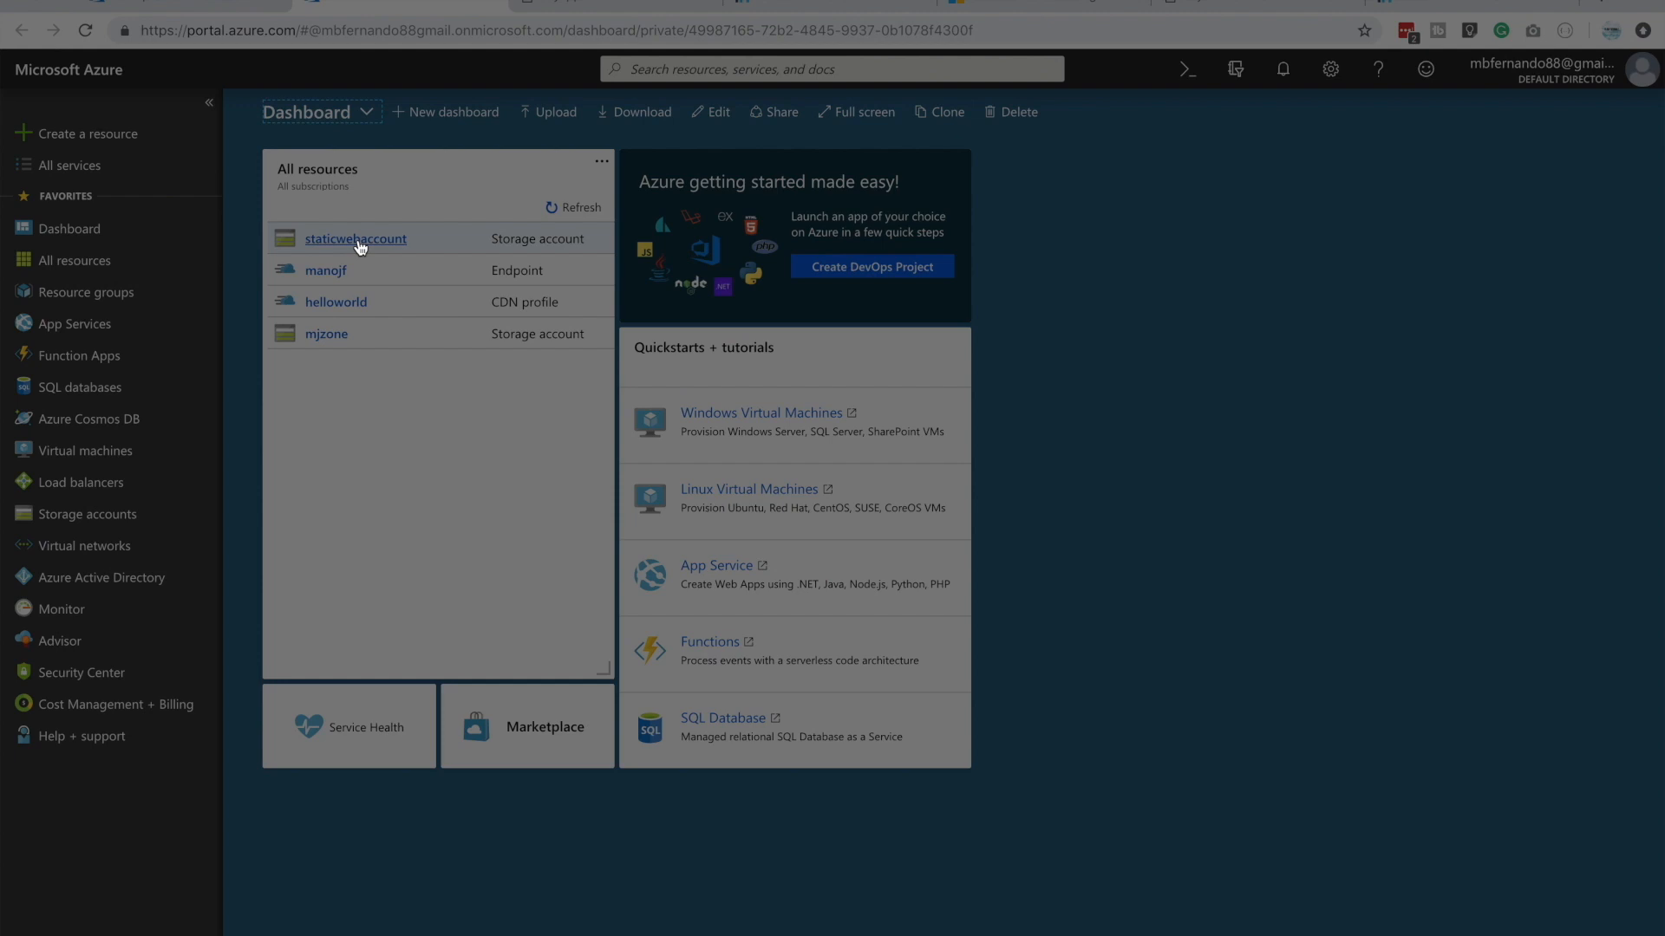
click(358, 241)
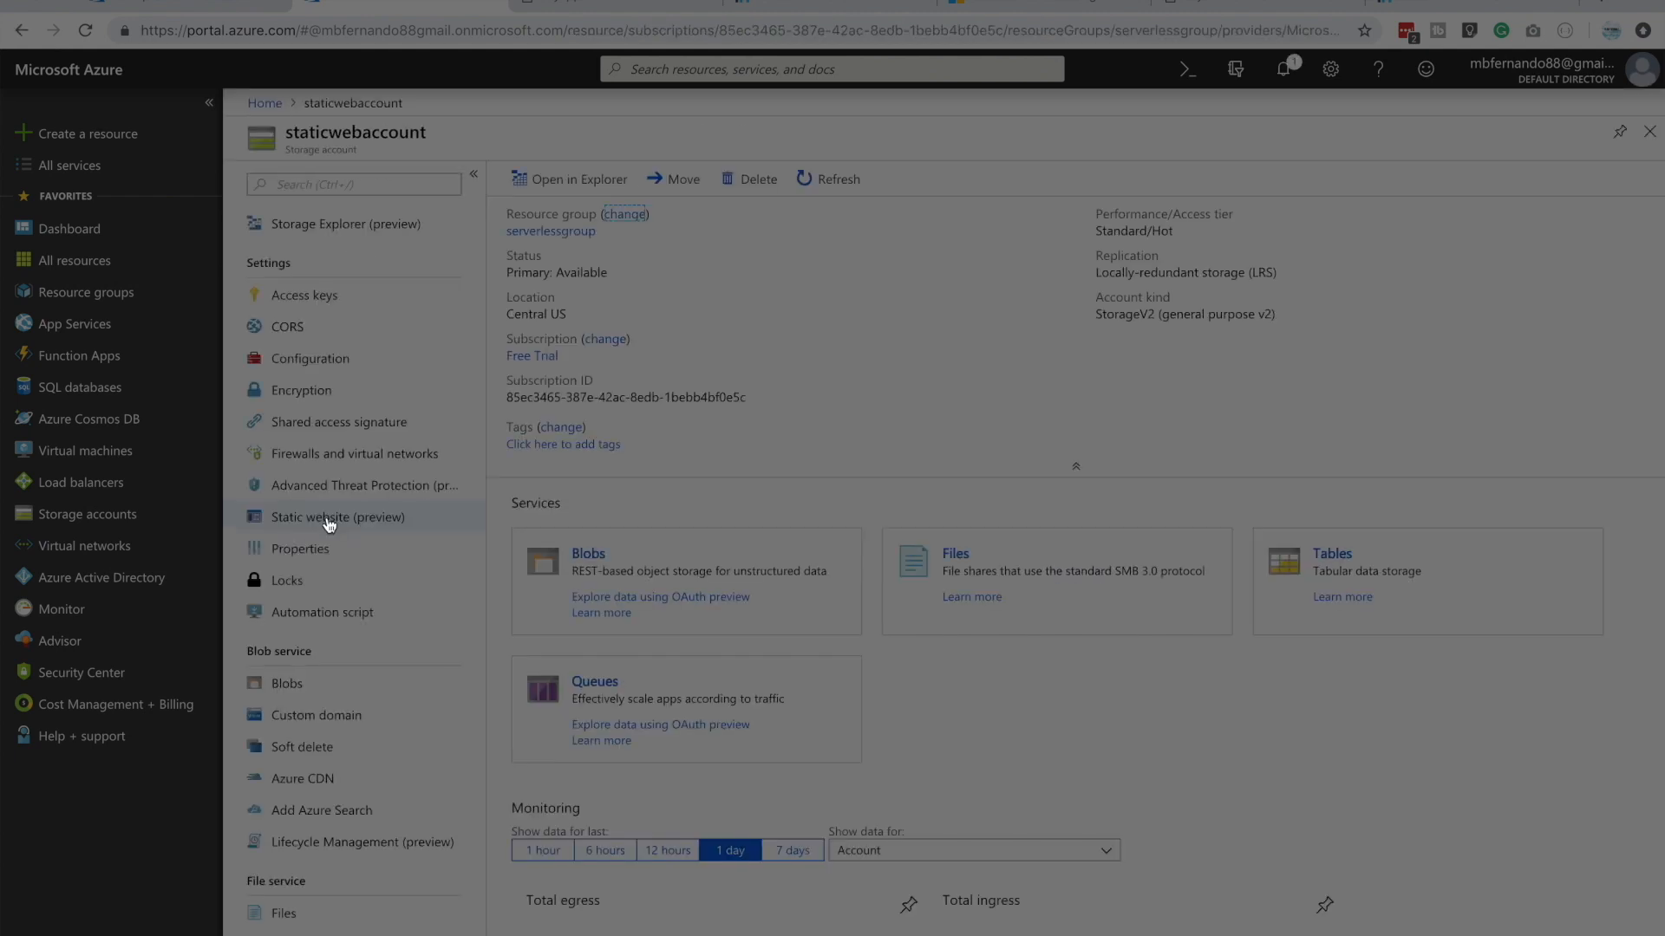
click(327, 517)
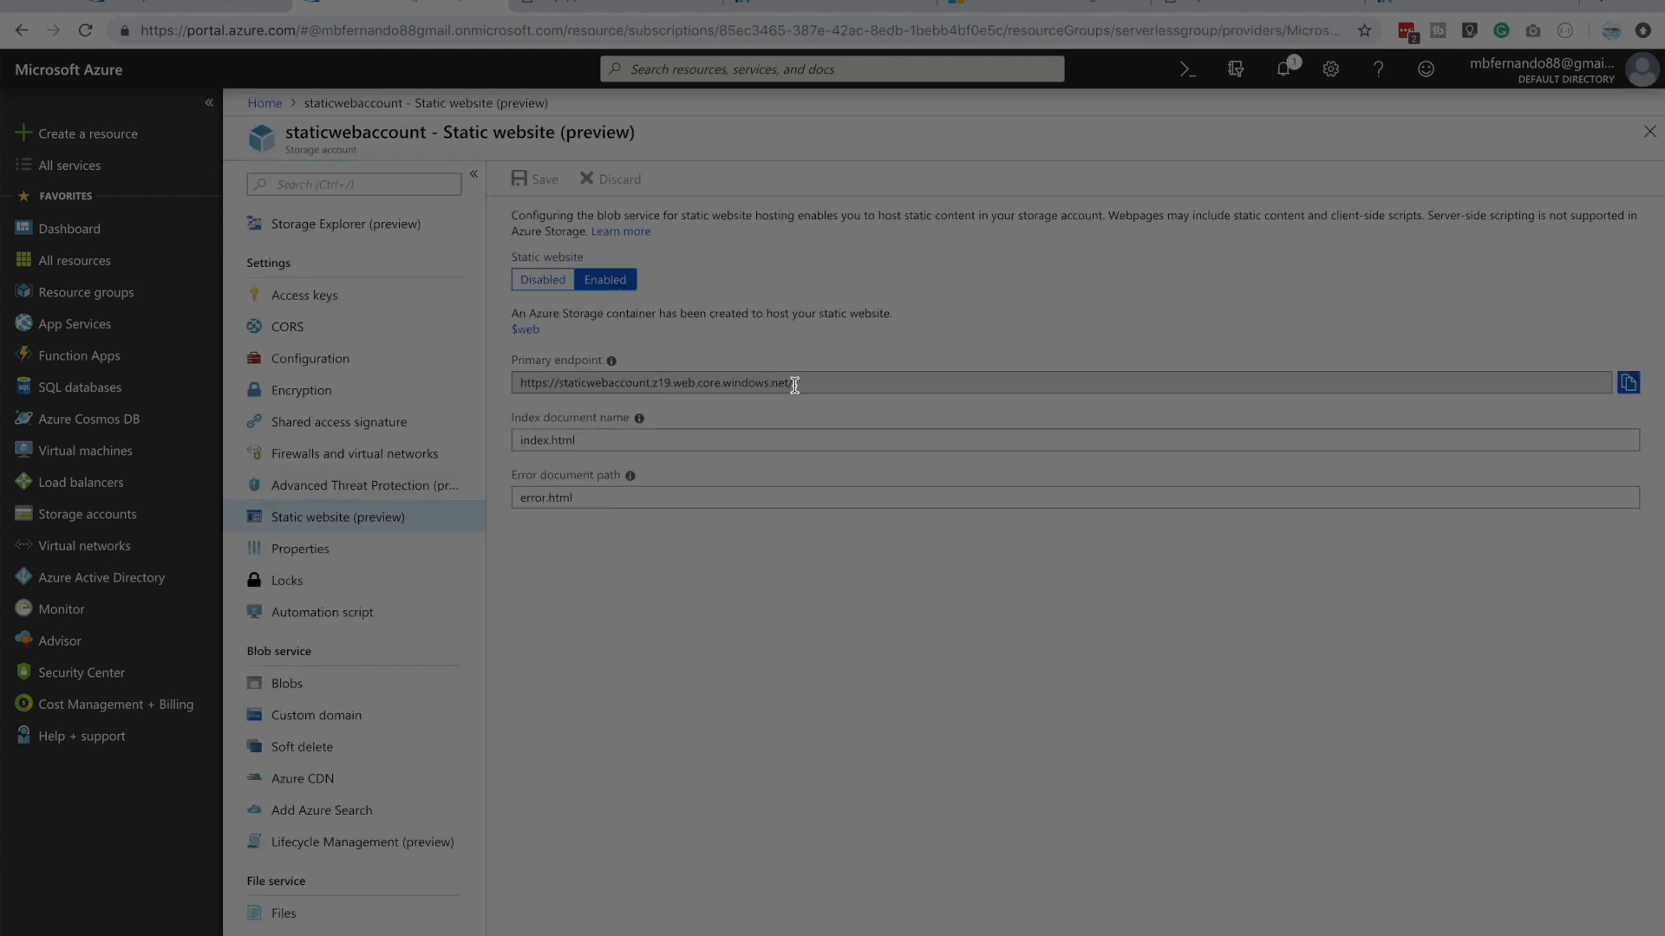
click(697, 387)
drag(693, 398, 567, 388)
right_click(567, 386)
click(626, 423)
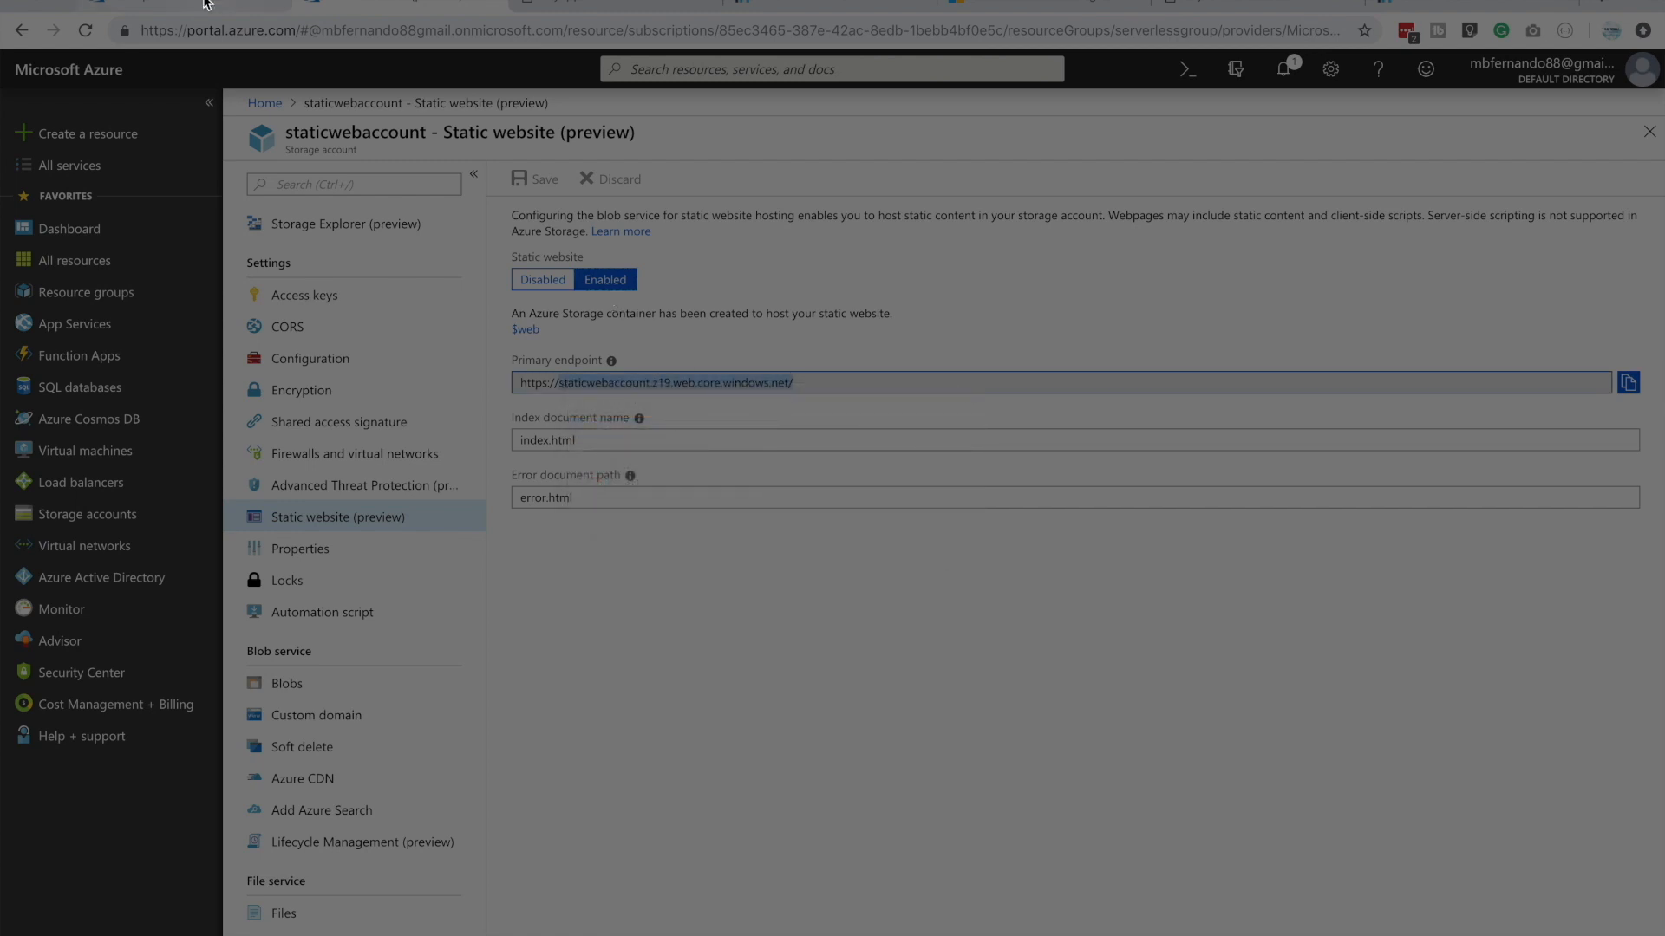
click(250, 3)
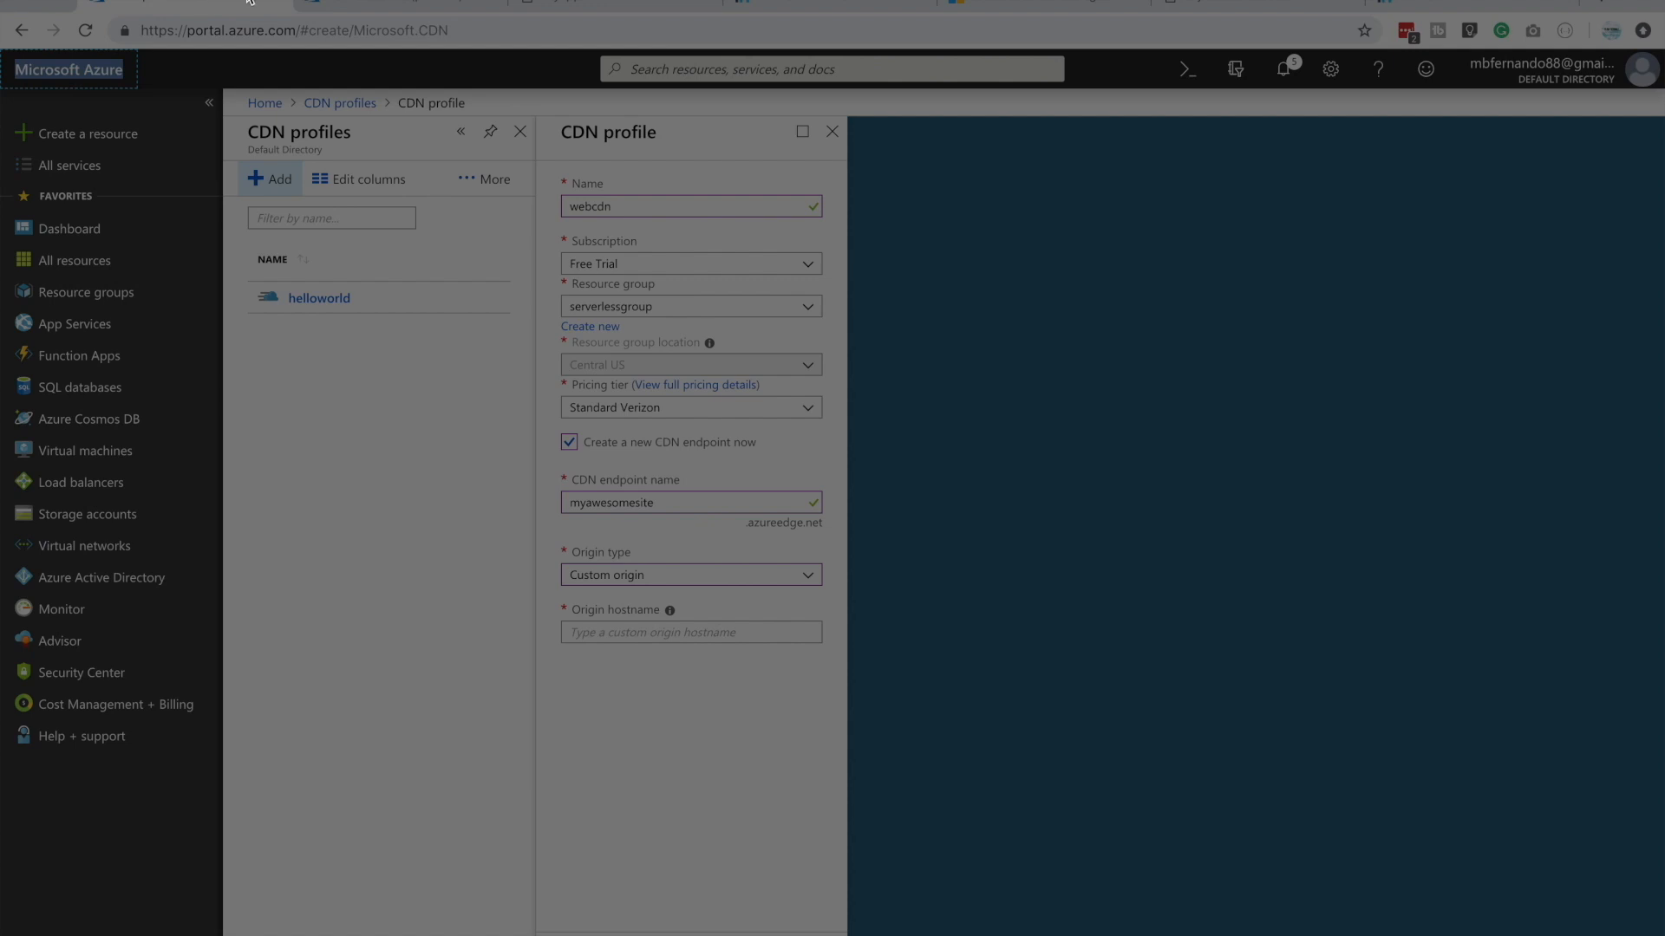
click(635, 636)
key(ctrl+v)
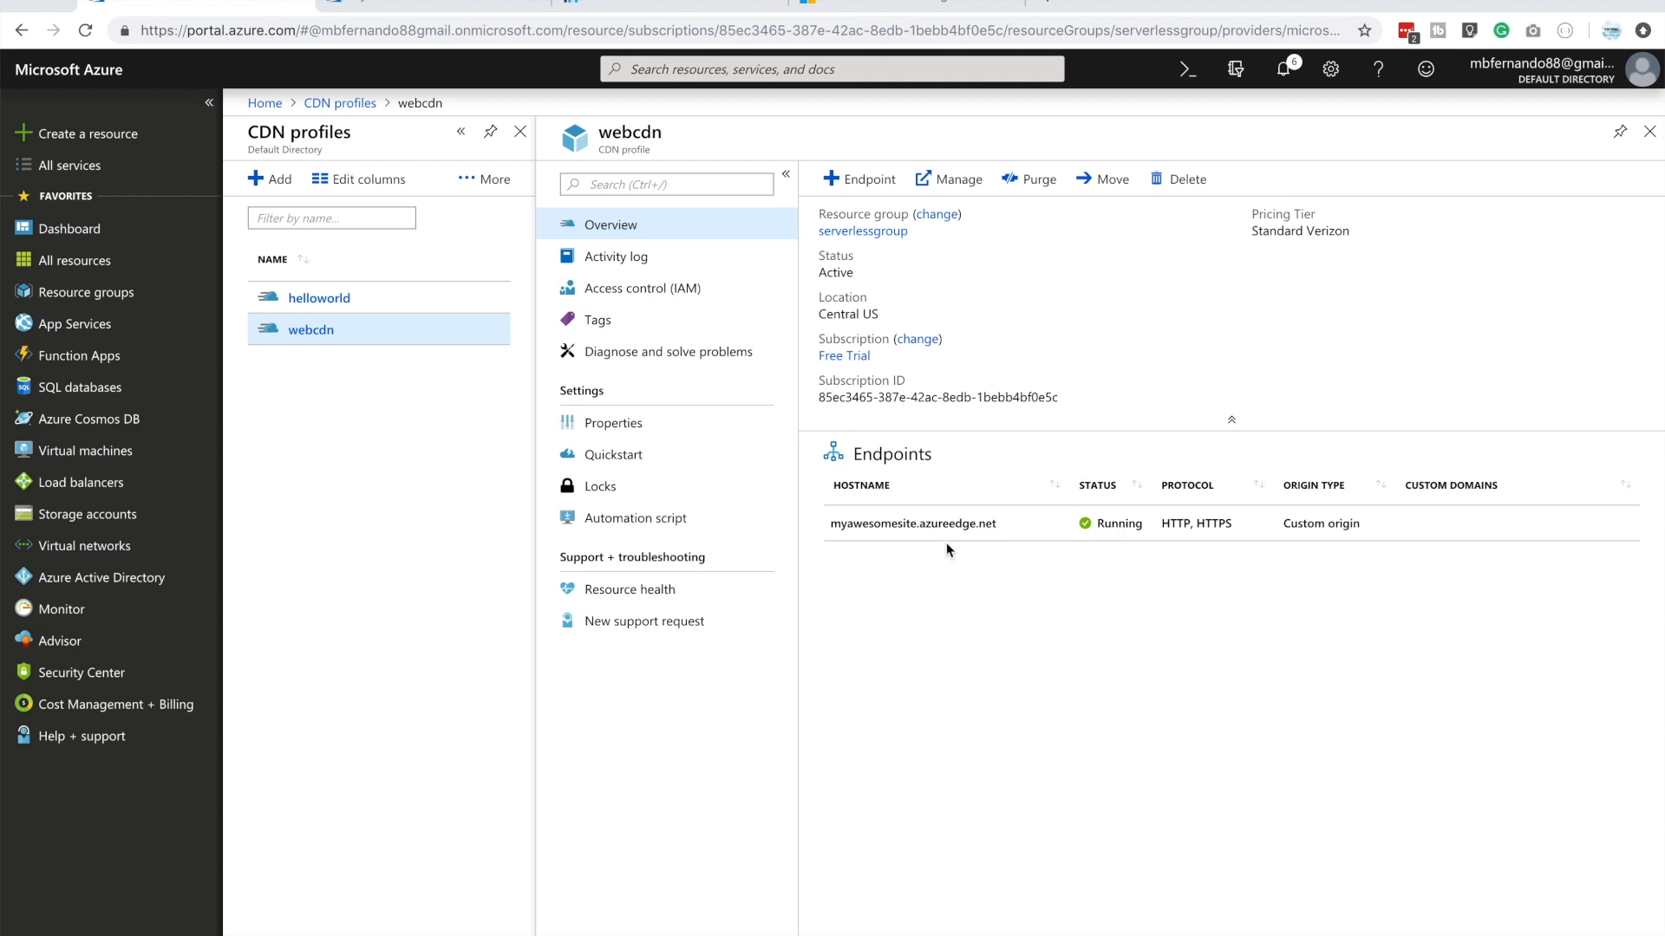
click(869, 525)
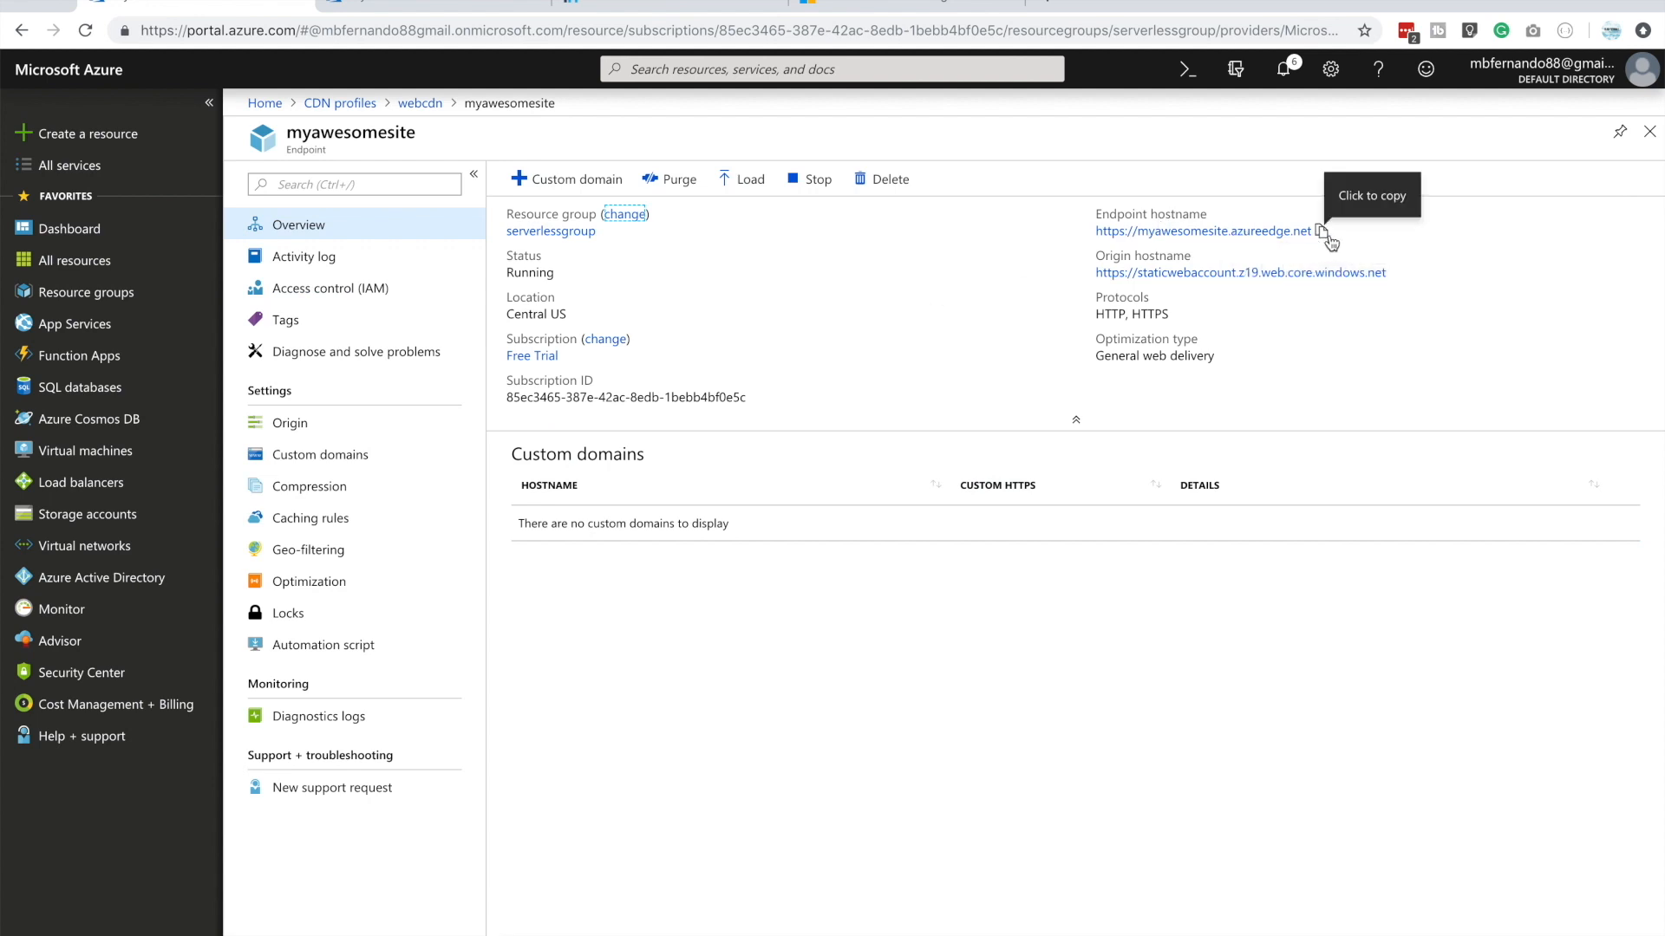
click(1322, 232)
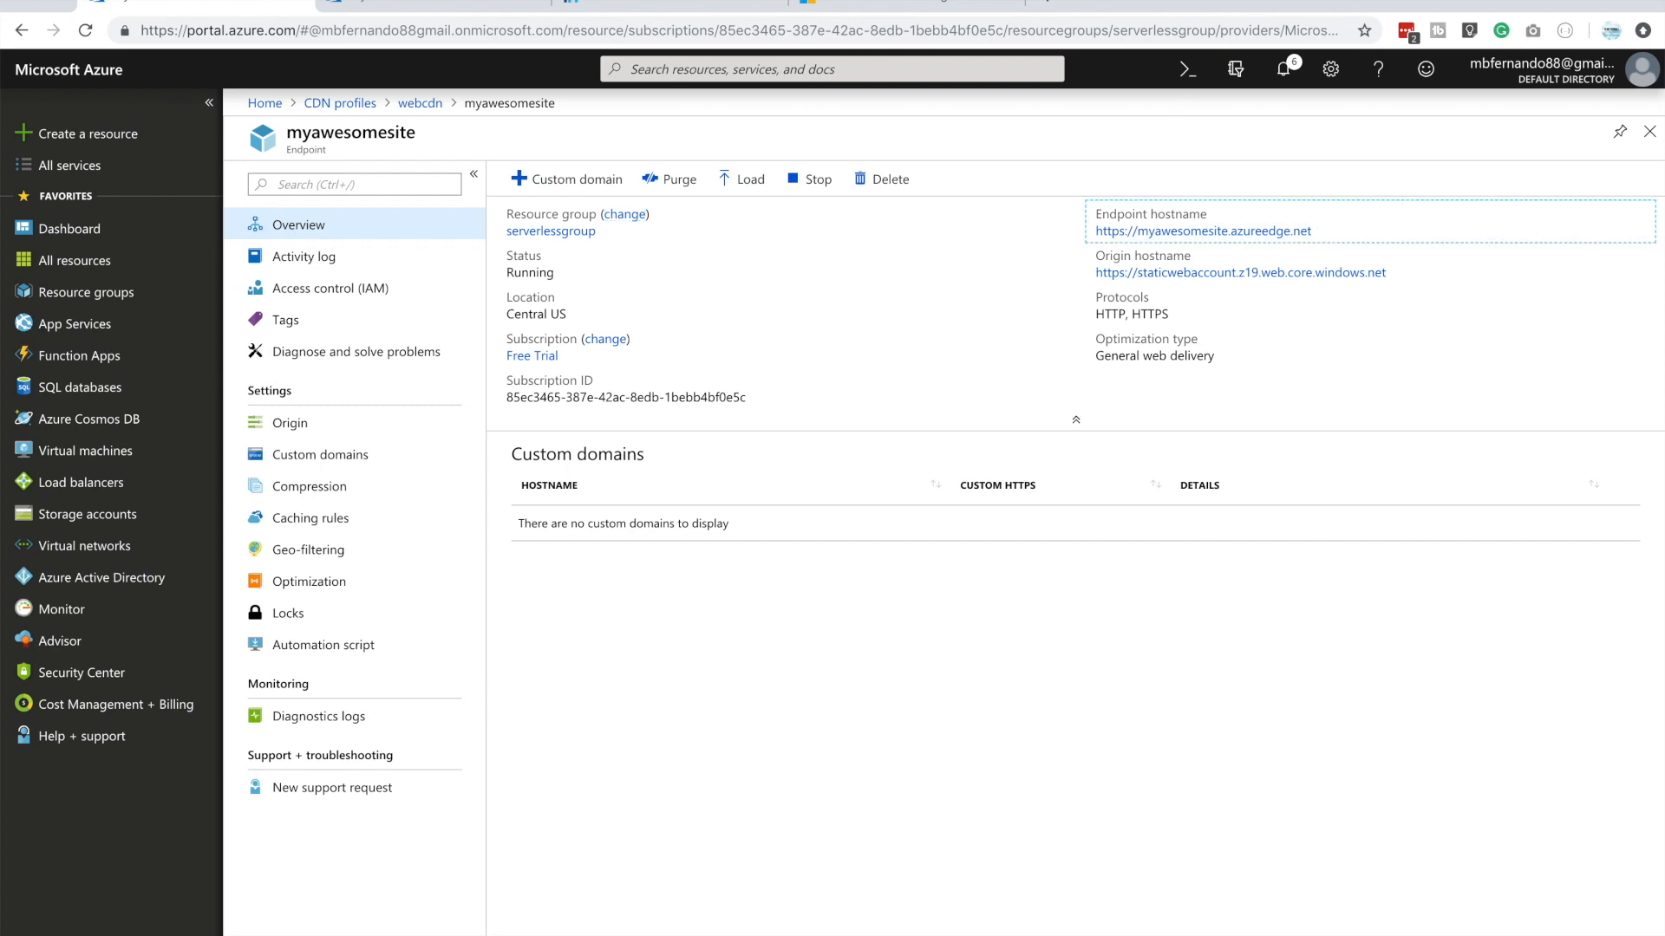
key(ctrl+t)
key(ctrl+v)
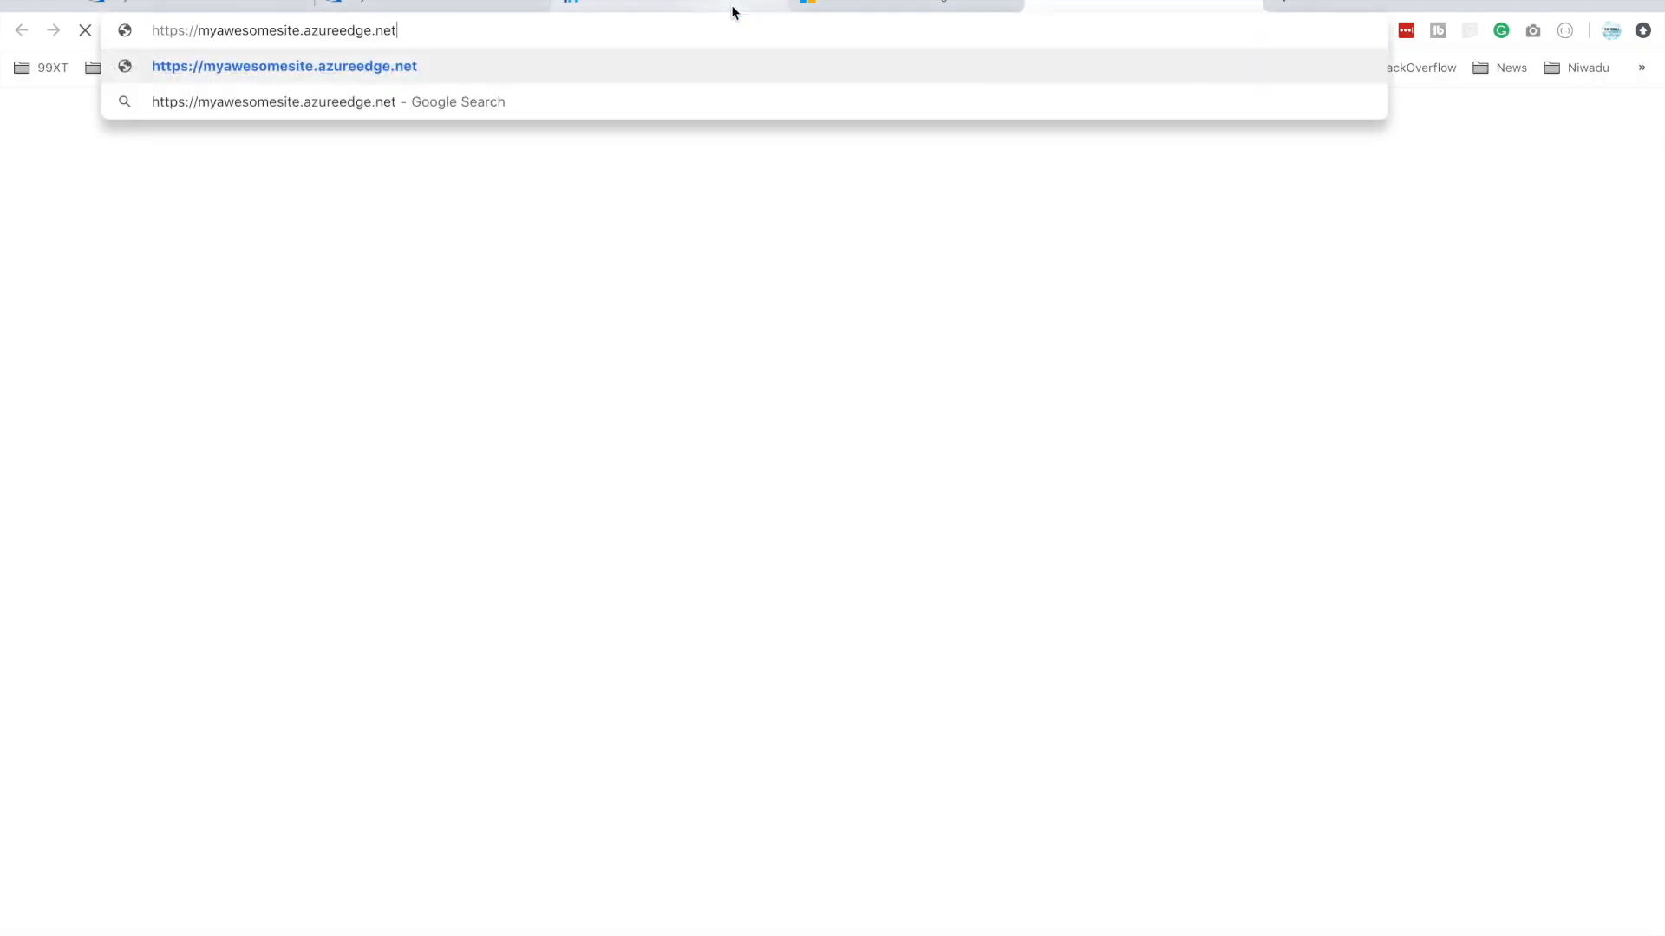
key(Return)
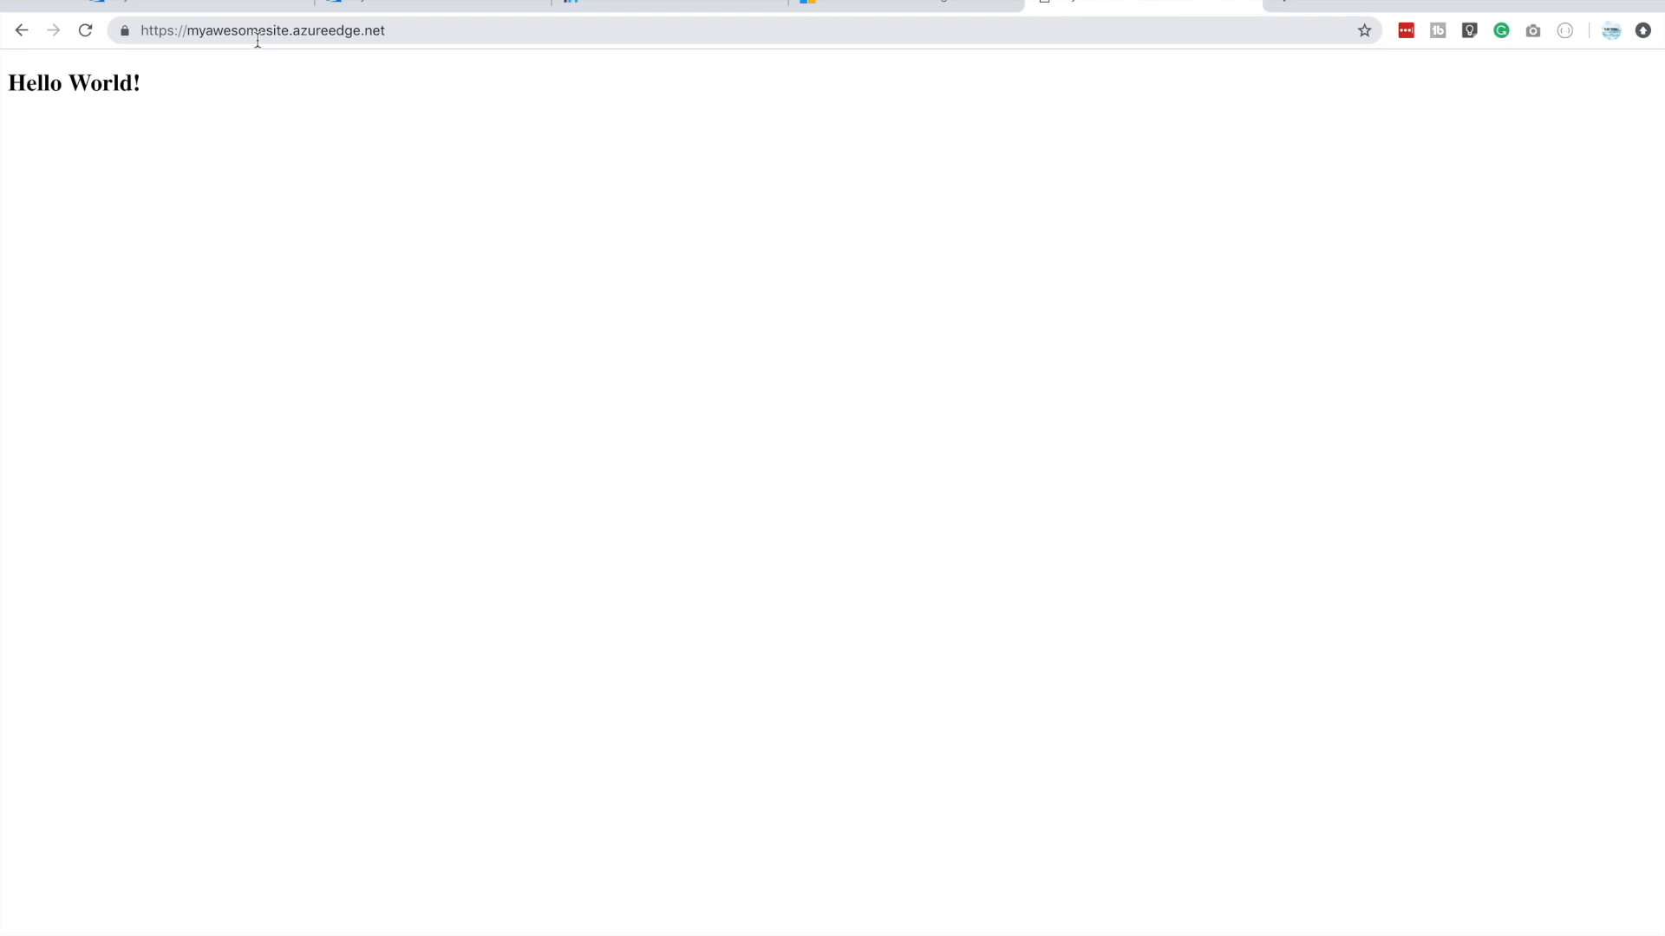
click(230, 11)
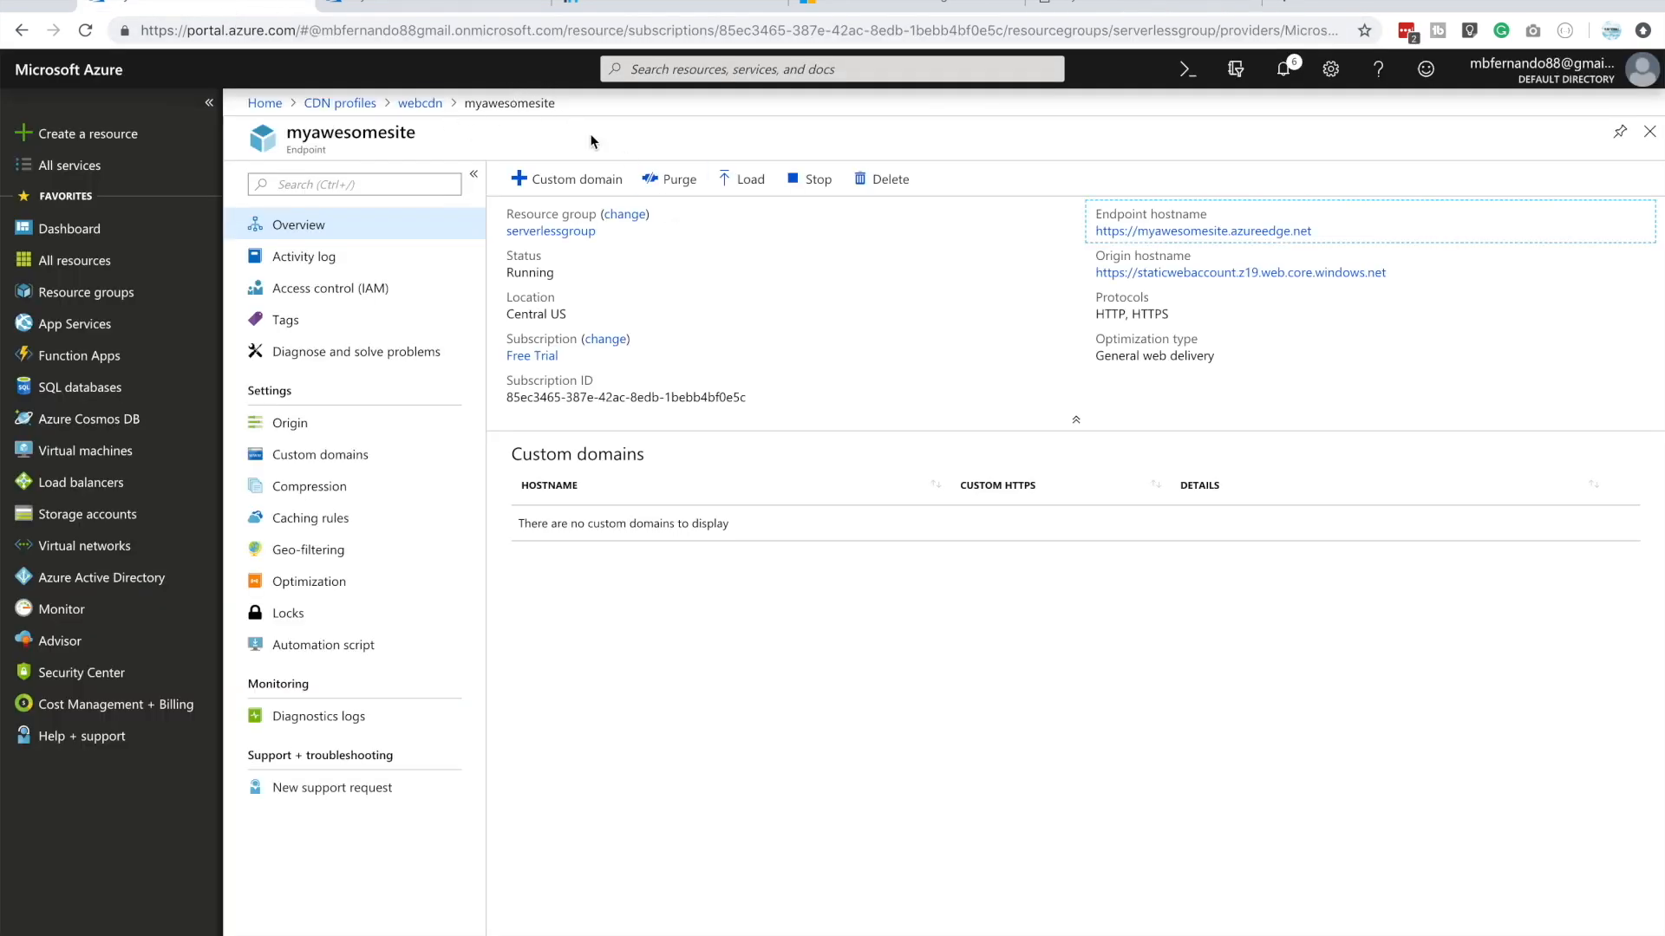
click(556, 179)
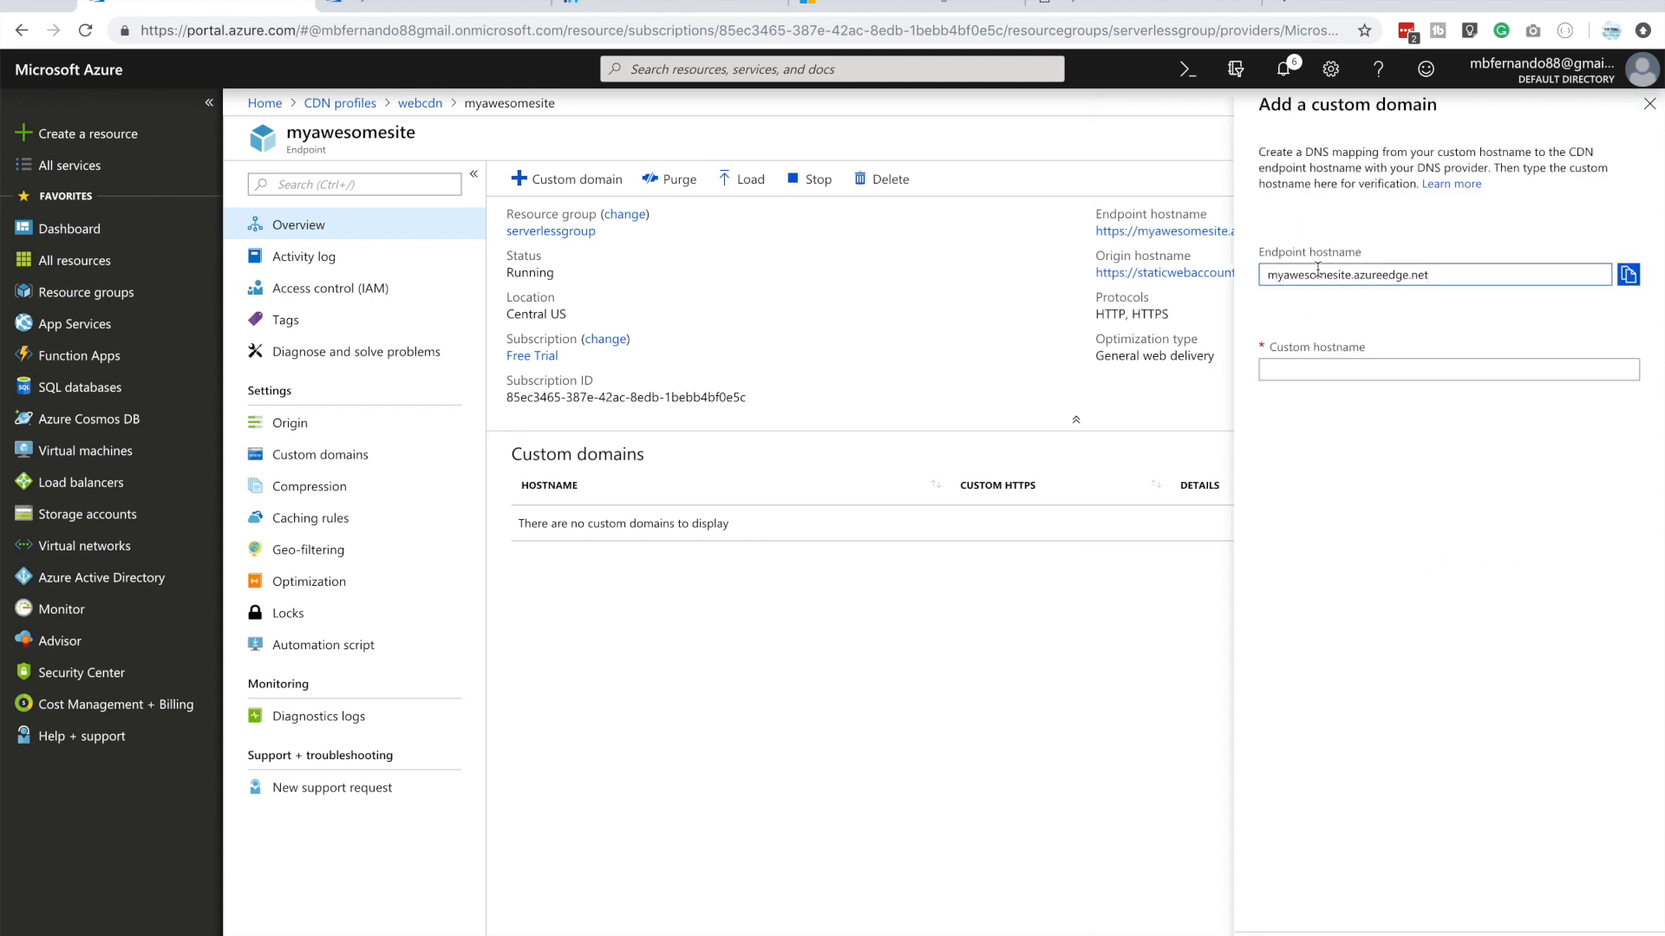
click(1309, 369)
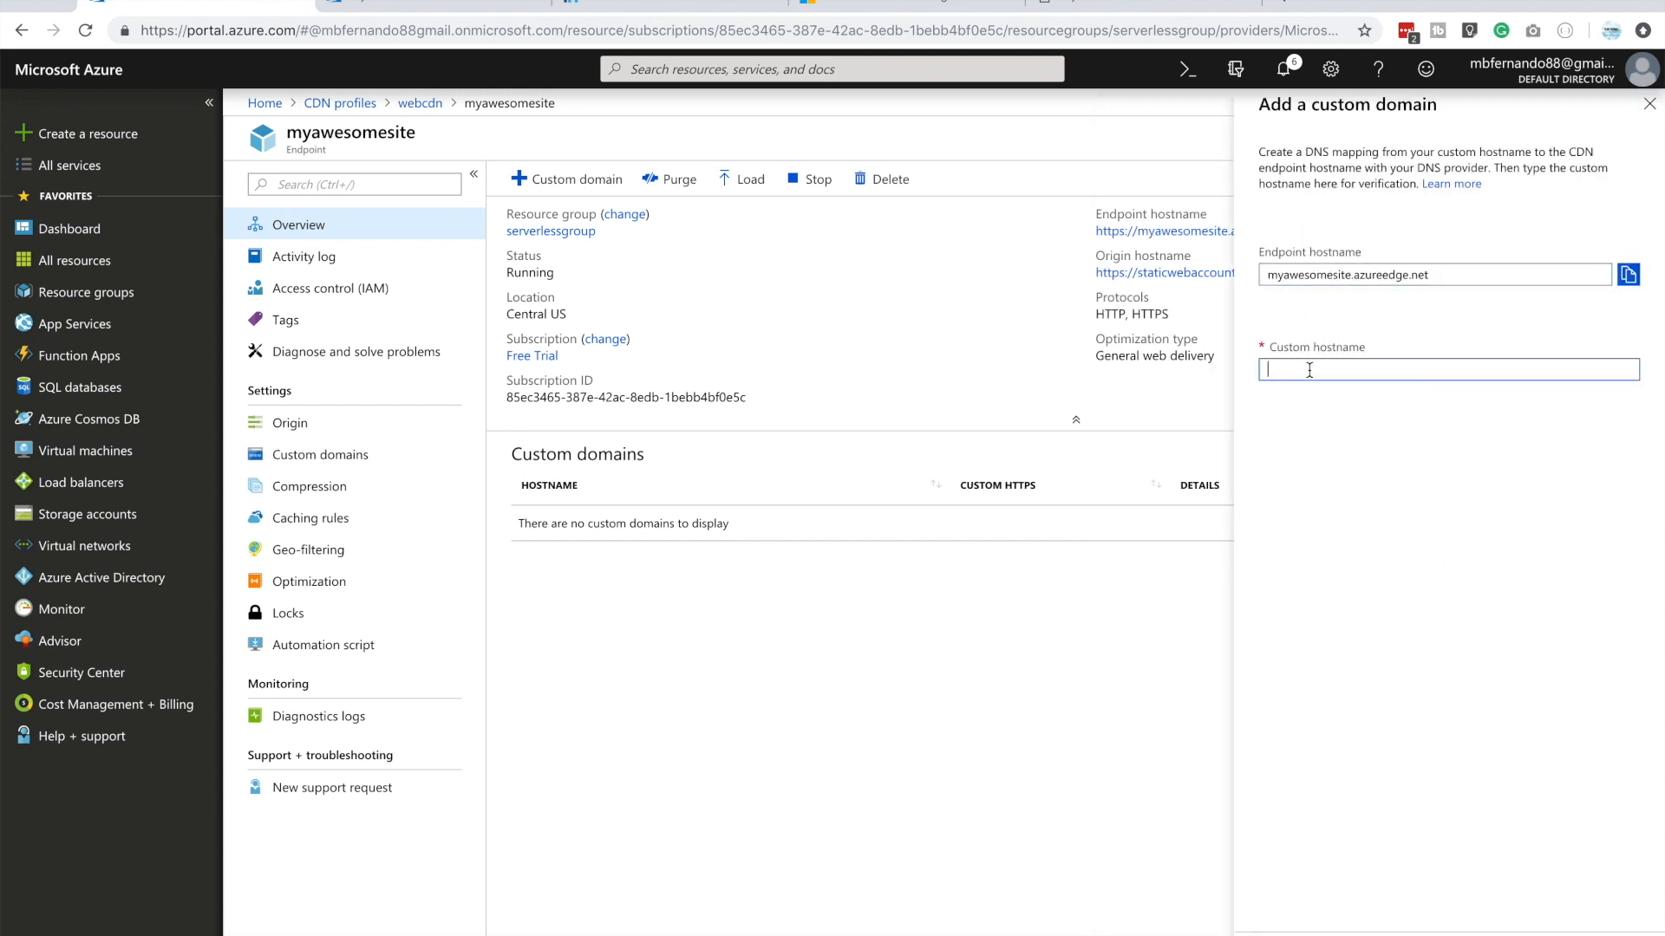
Open myawesomeazuresite.tk from the Freenom domain list, copy its address and enter it as the endpoint's custom hostname
click(629, 6)
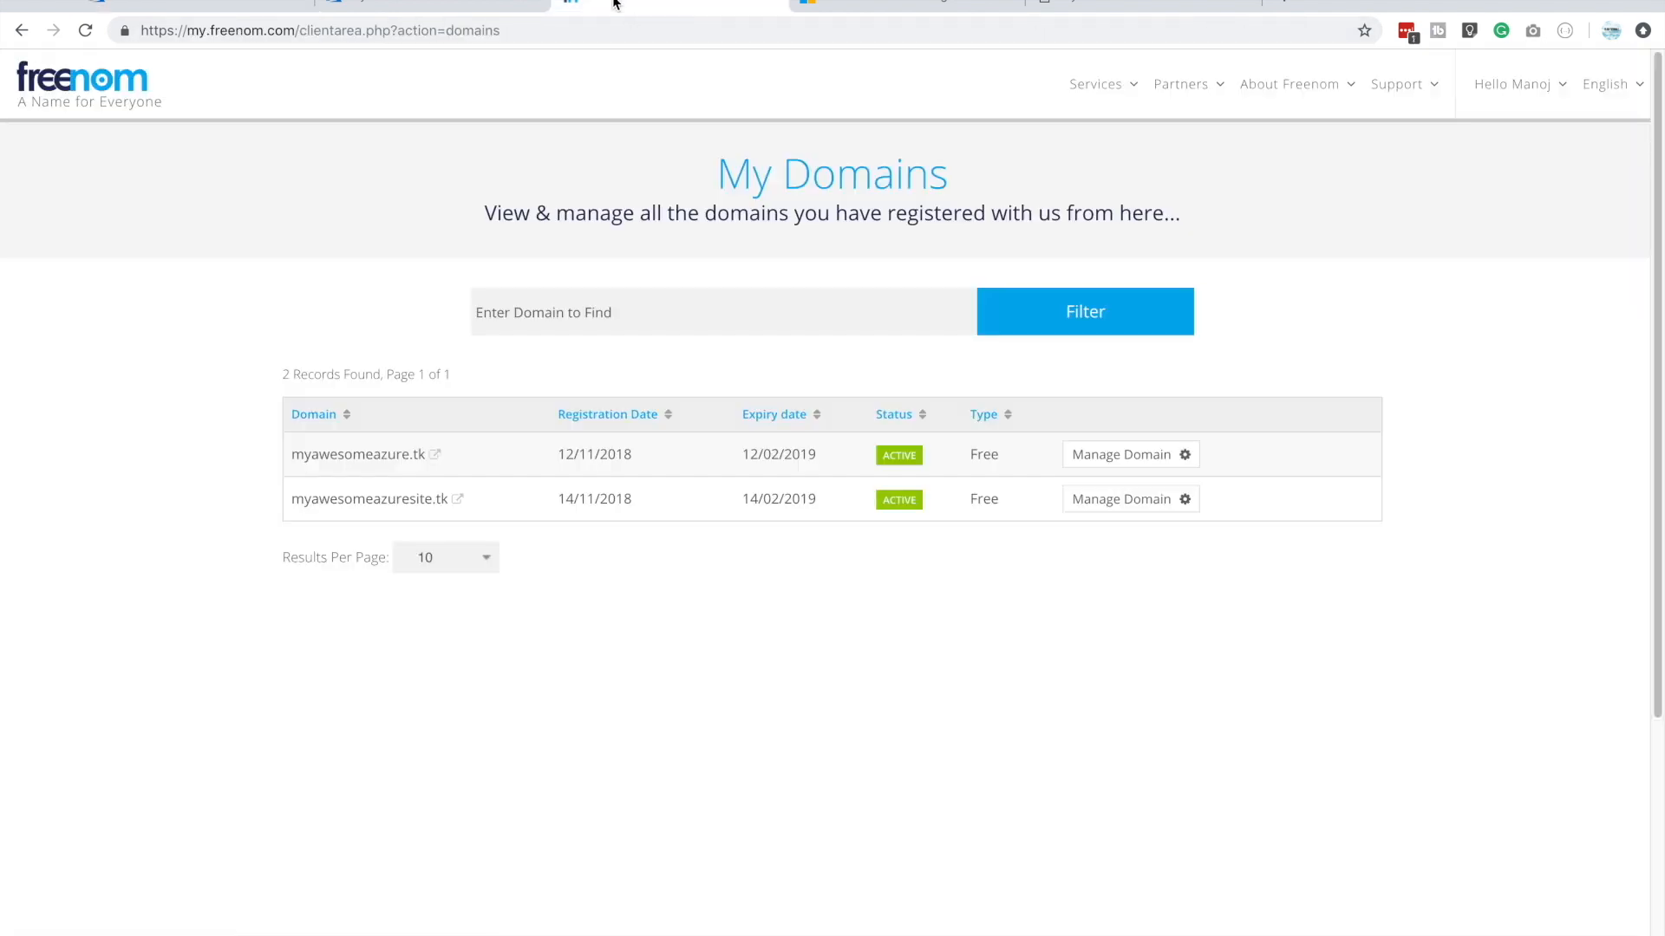
click(341, 503)
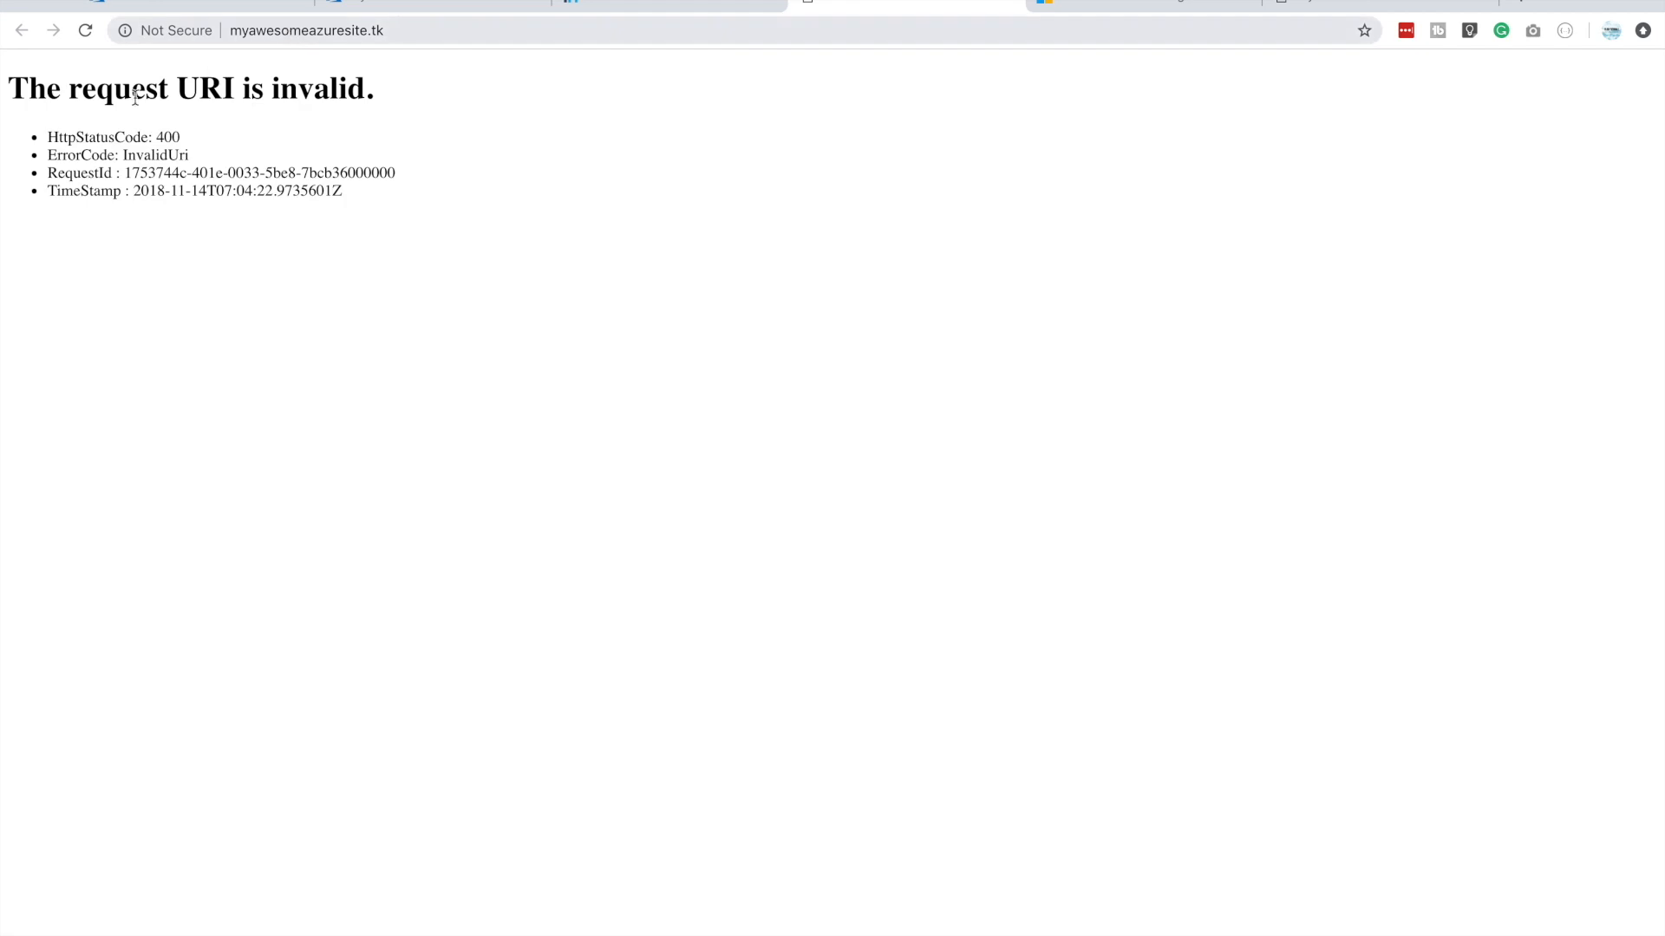
click(401, 35)
key(ctrl+c)
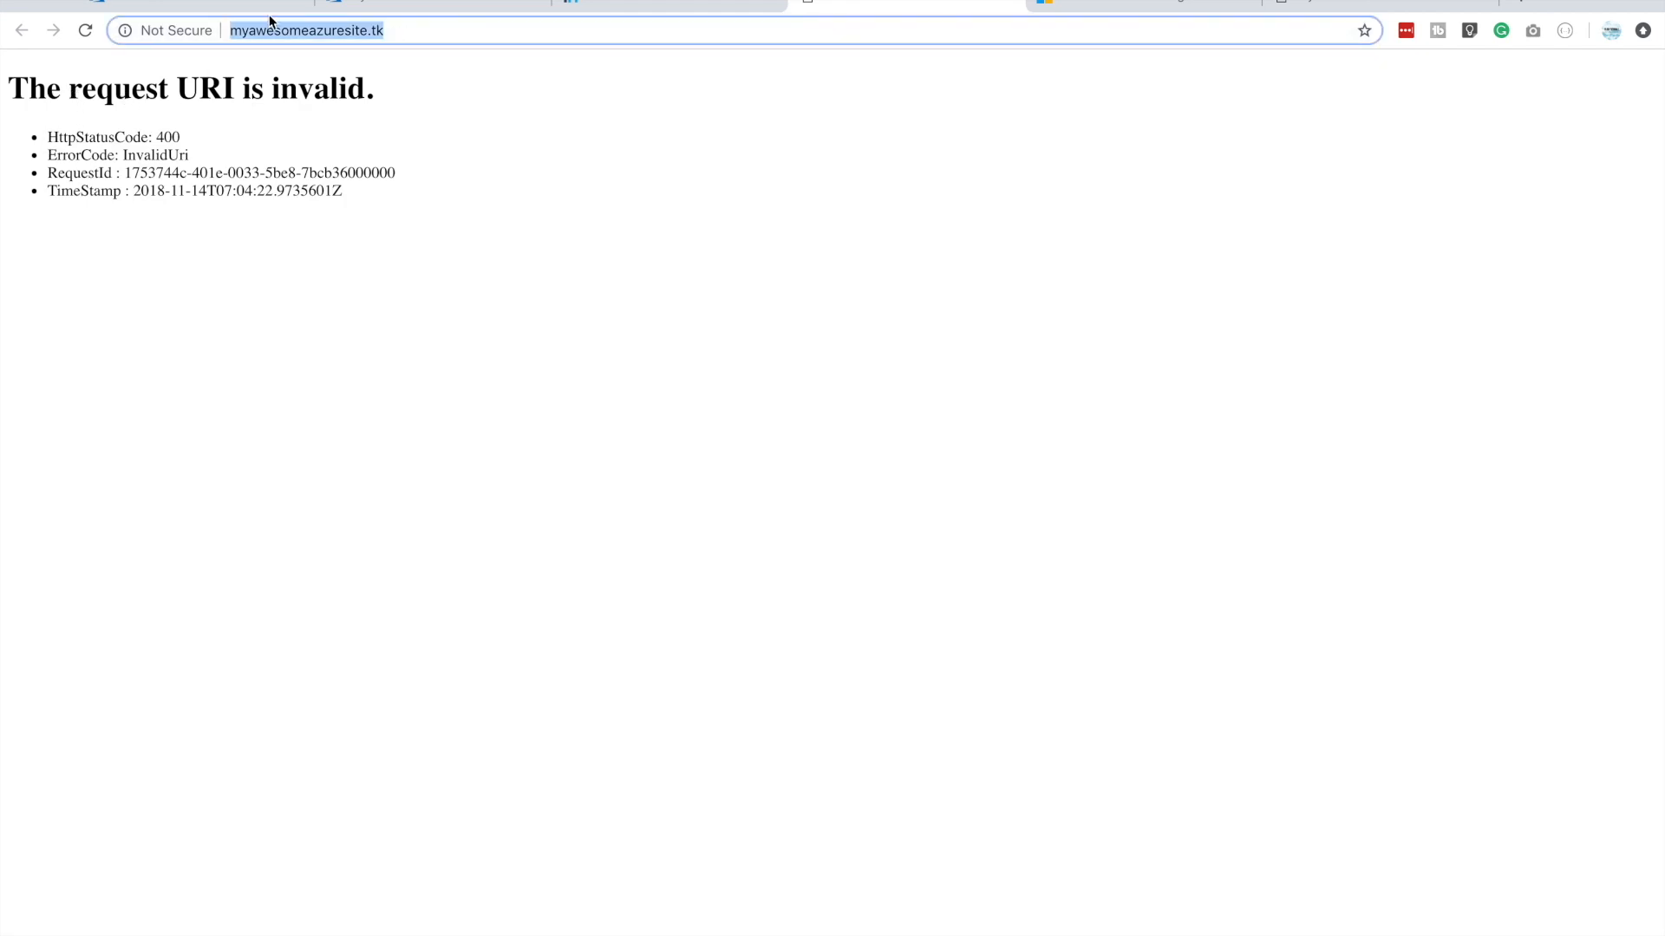
click(197, 6)
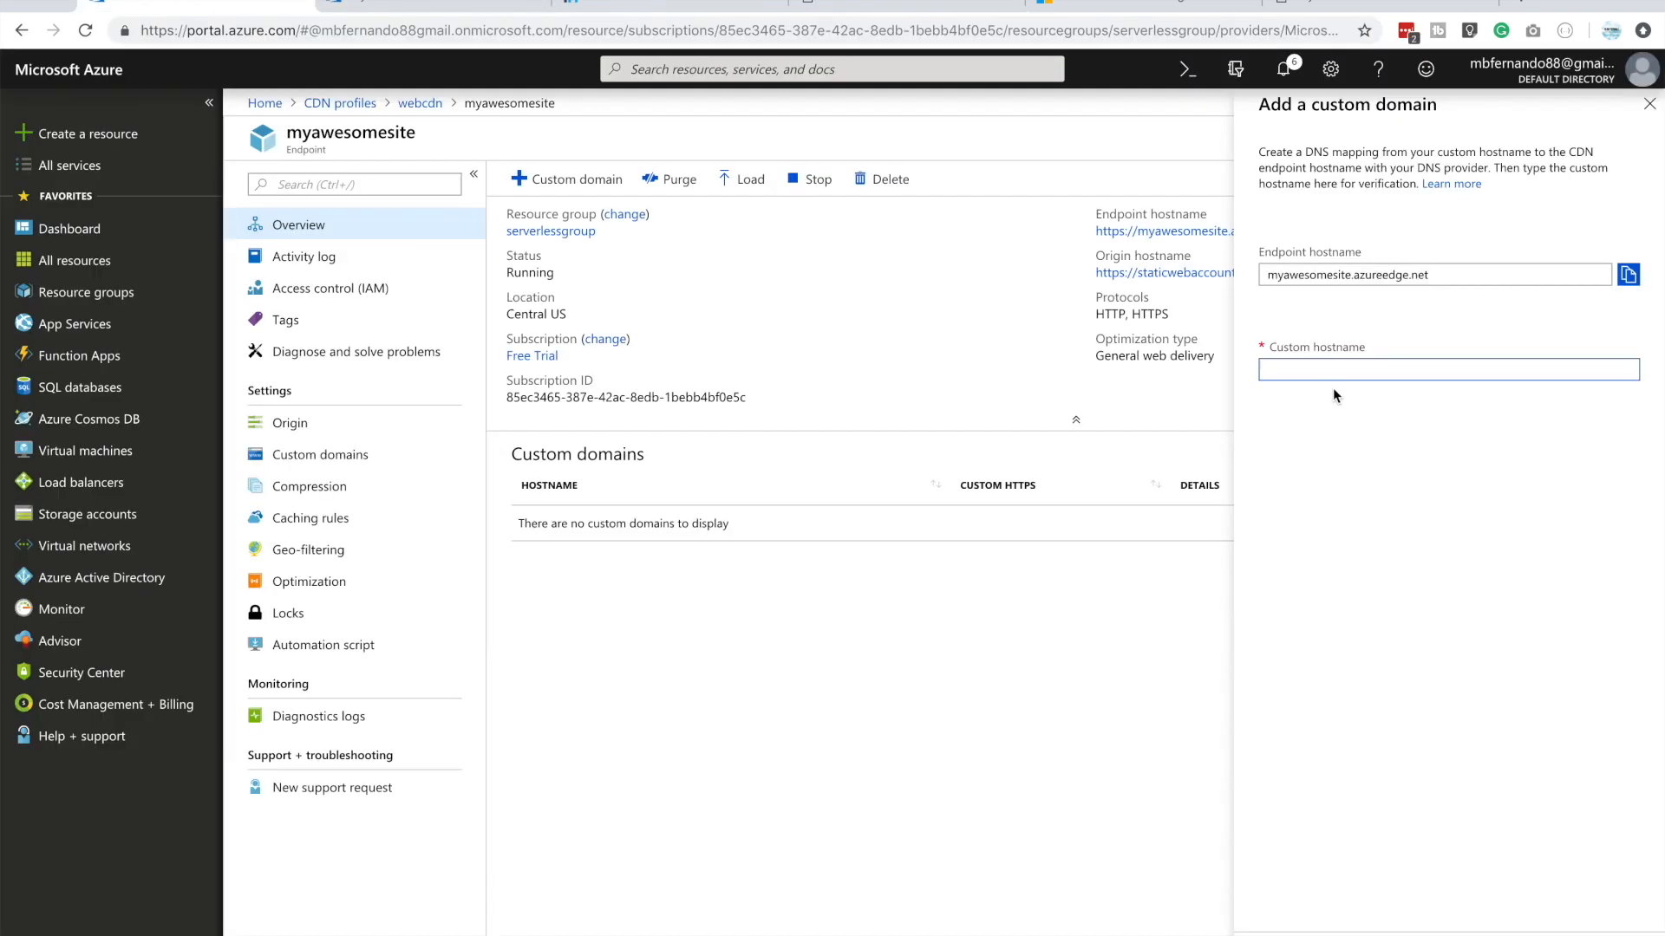
key(ctrl+v)
key(BackSpace)
drag(1301, 370, 1145, 351)
key(BackSpace)
mouse_move(1634, 375)
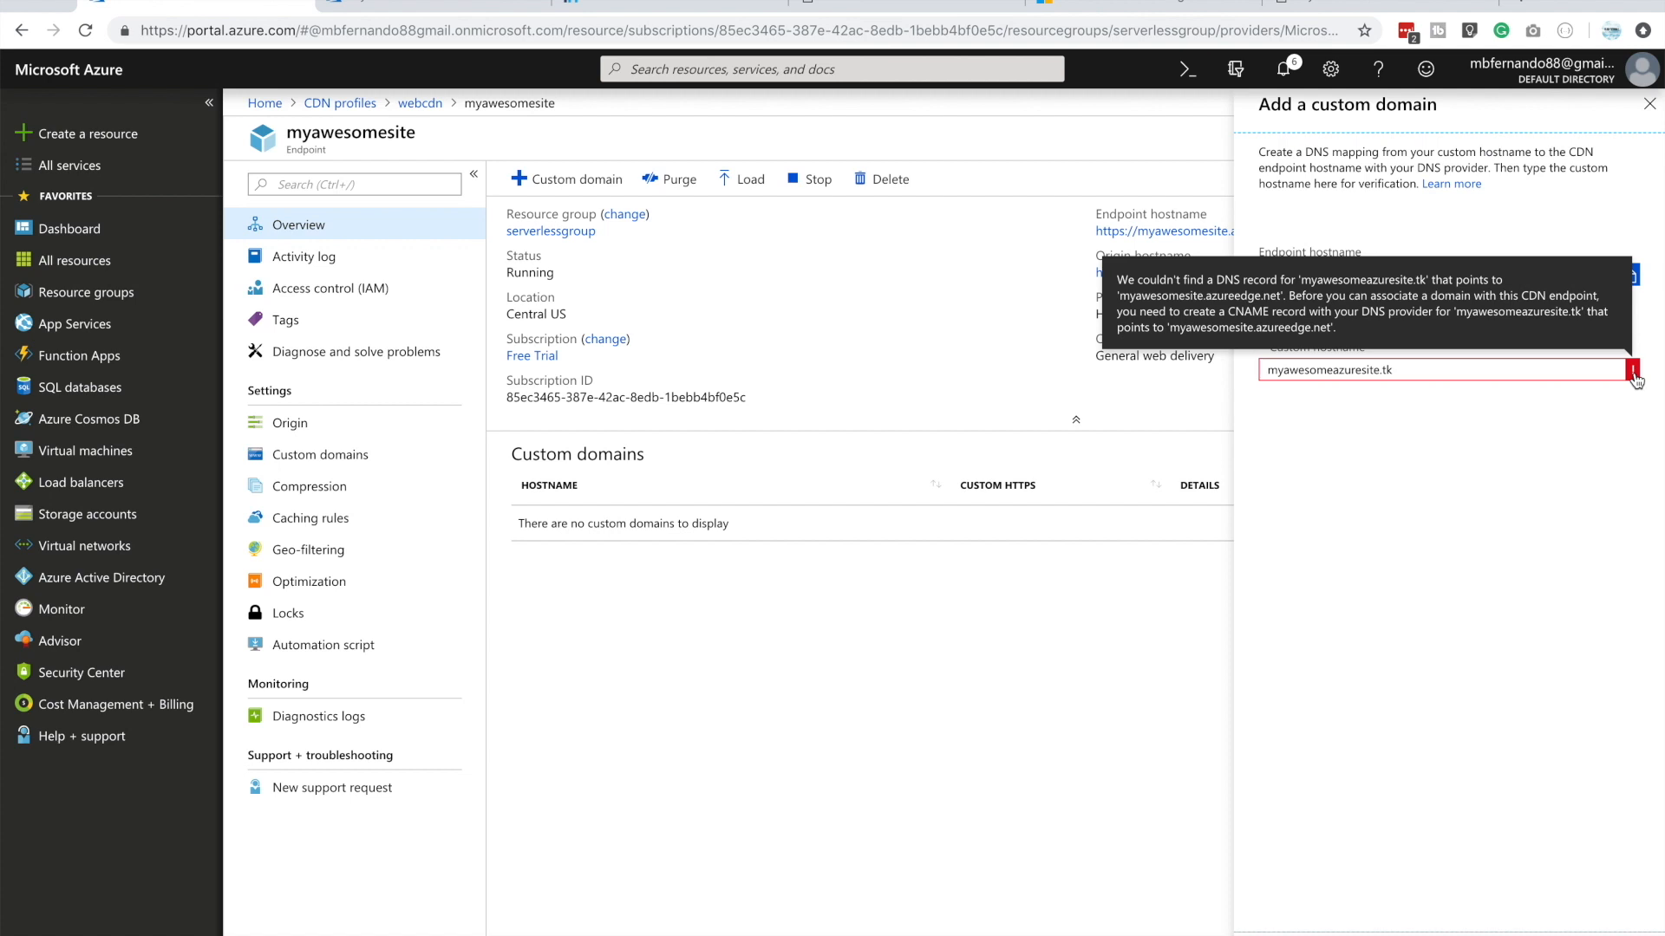
Open the Freenom DNS management of myawesomeazuresite.tk and delete the CNAME record targeting staticwebaccount.z19.web.core.windows.net
click(635, 6)
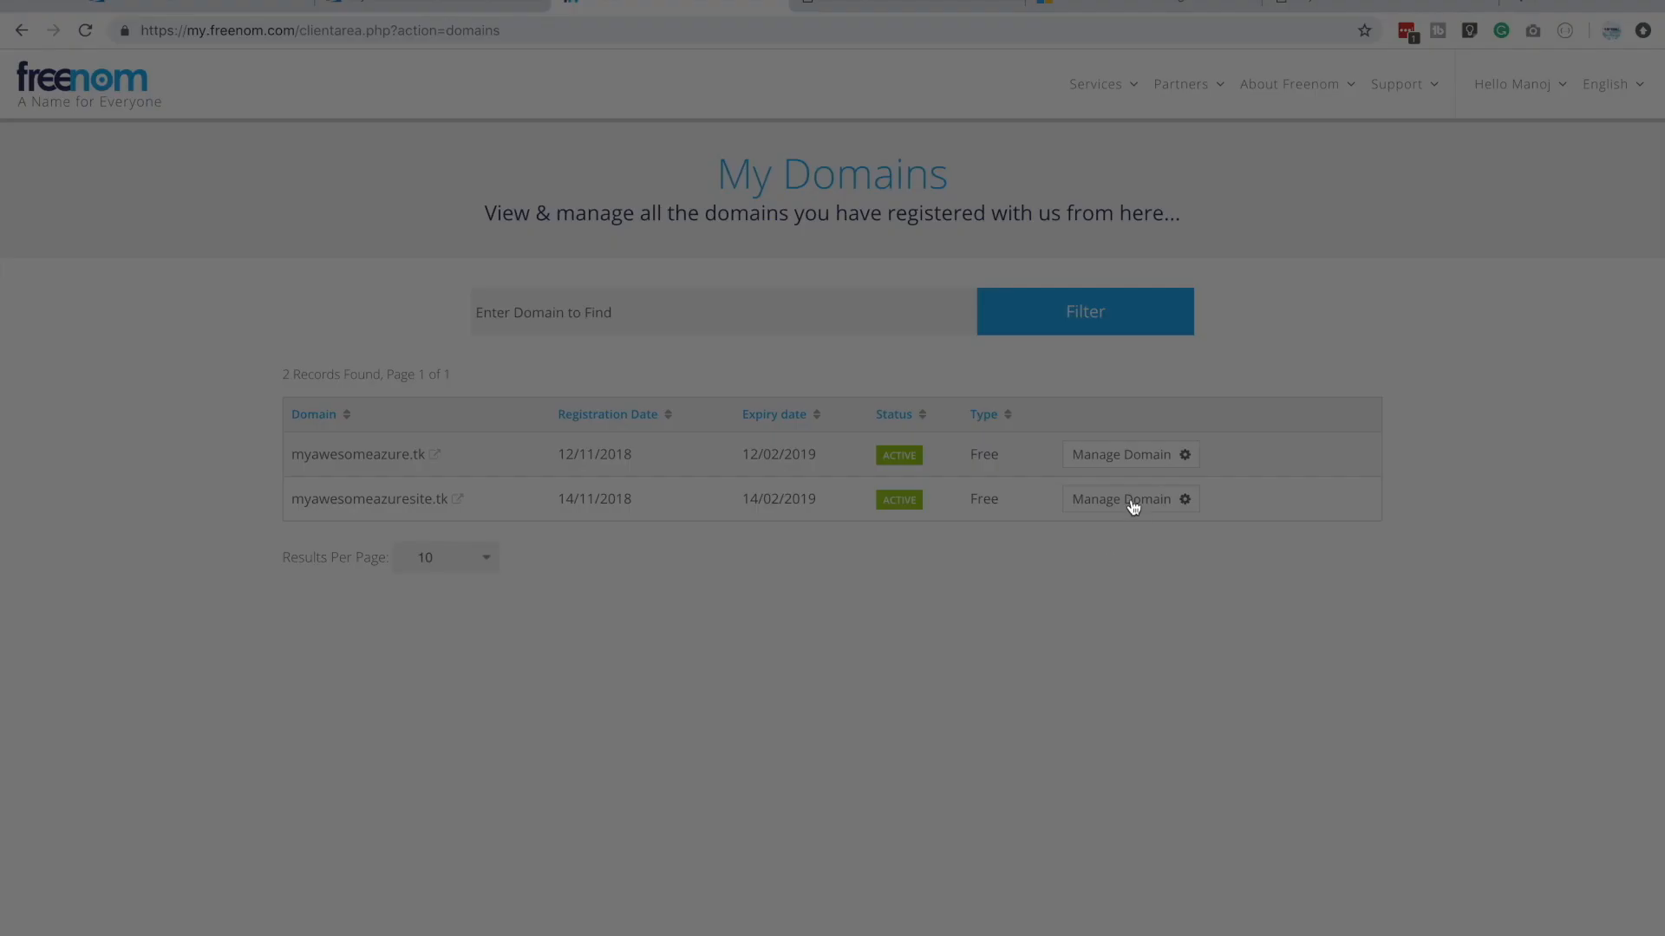
click(1131, 508)
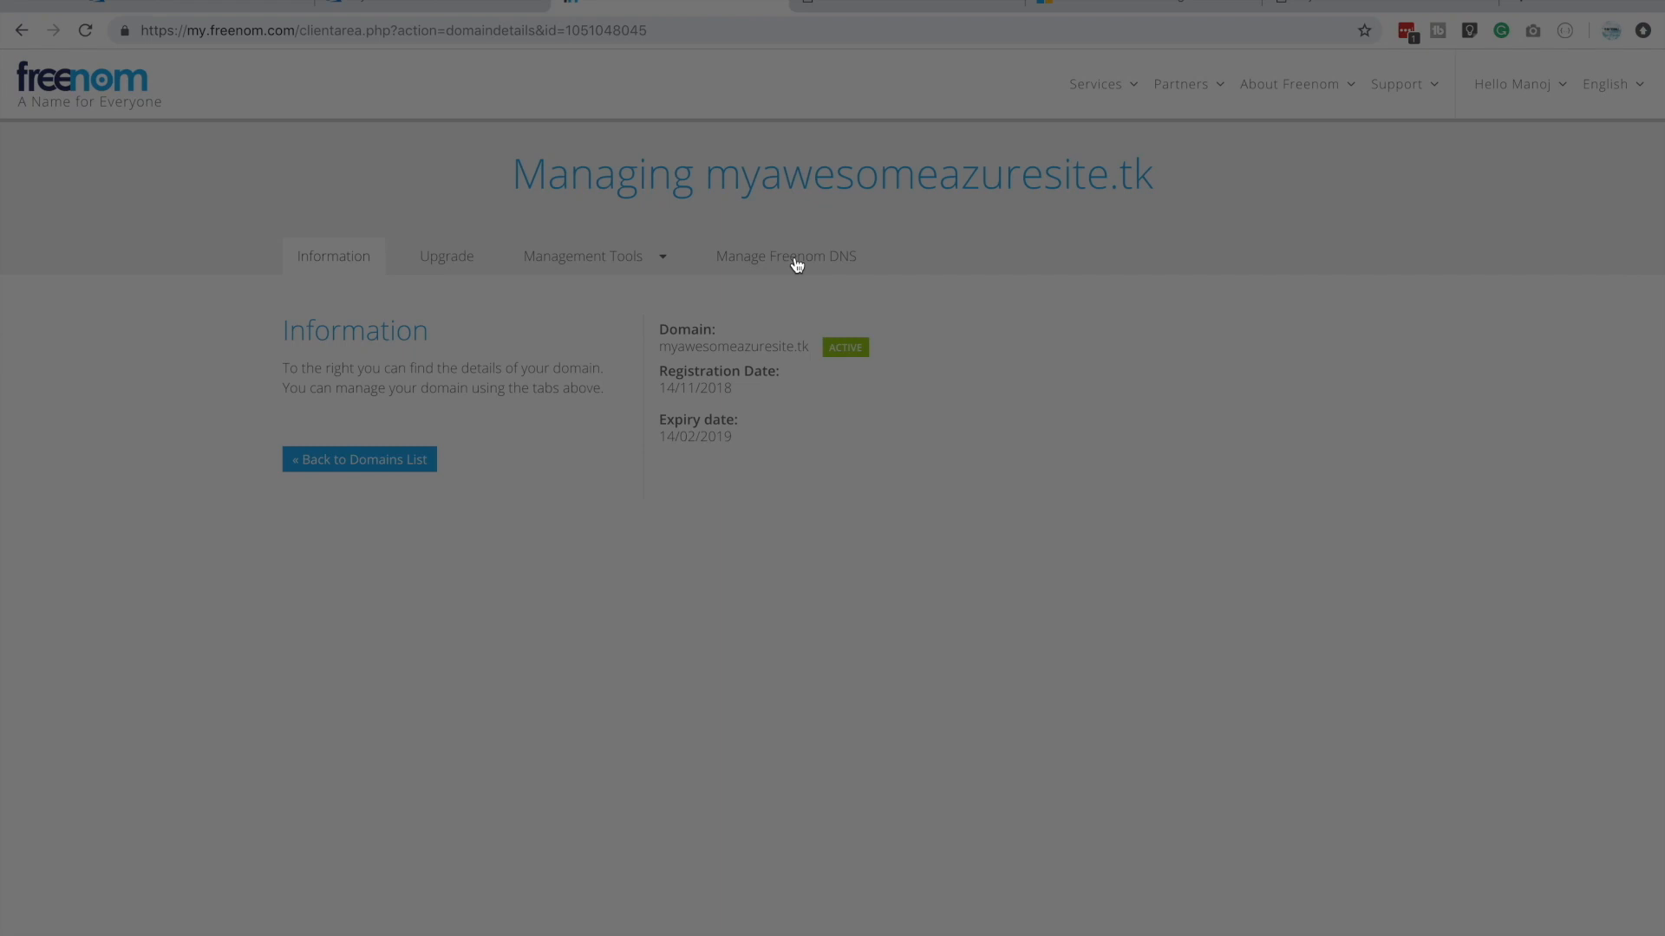
click(796, 265)
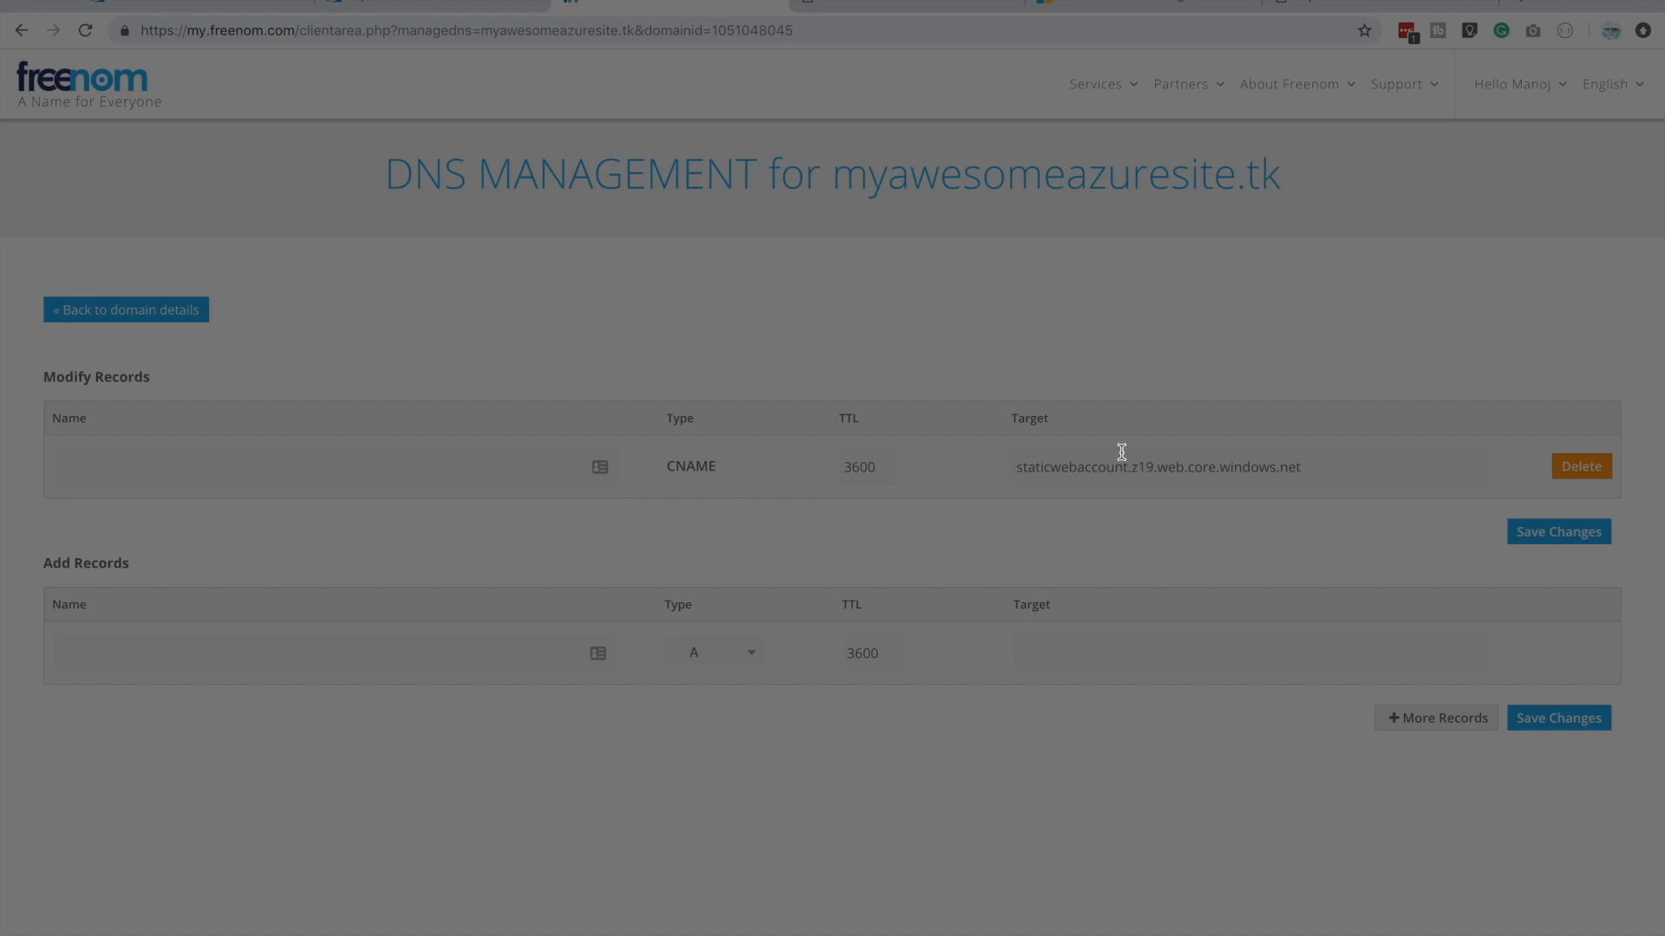
click(1602, 474)
key(Return)
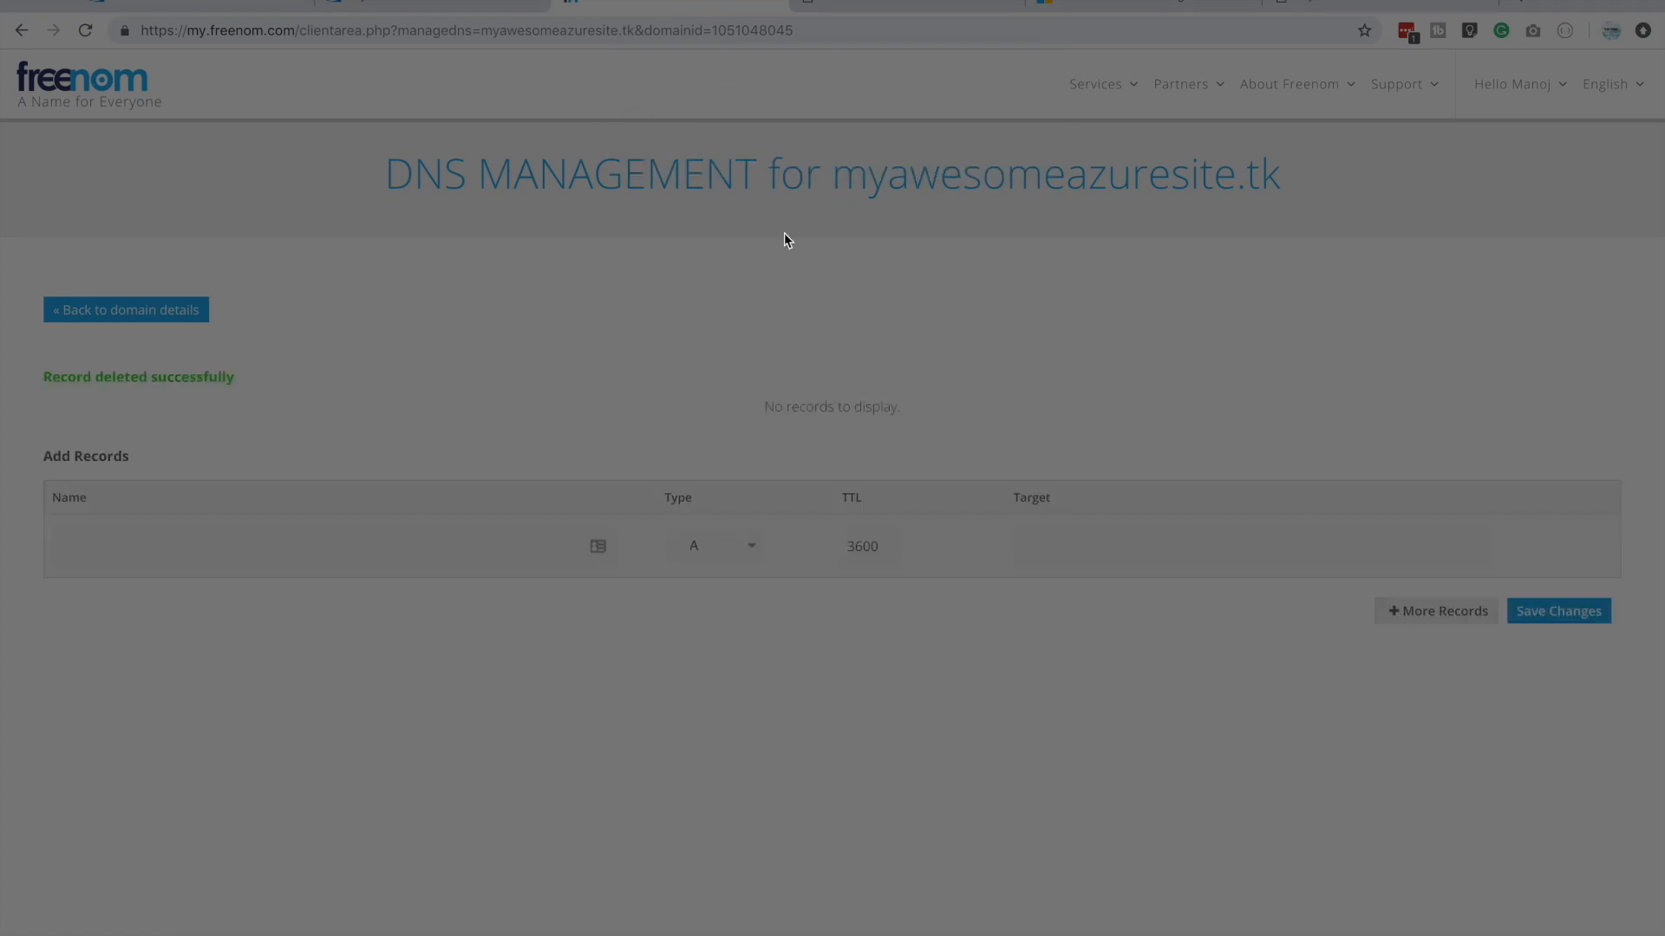
Fill in a new DNS record with the name myawesomeazuresite.tk and the type CNAME
drag(833, 180, 1279, 182)
key(super+c)
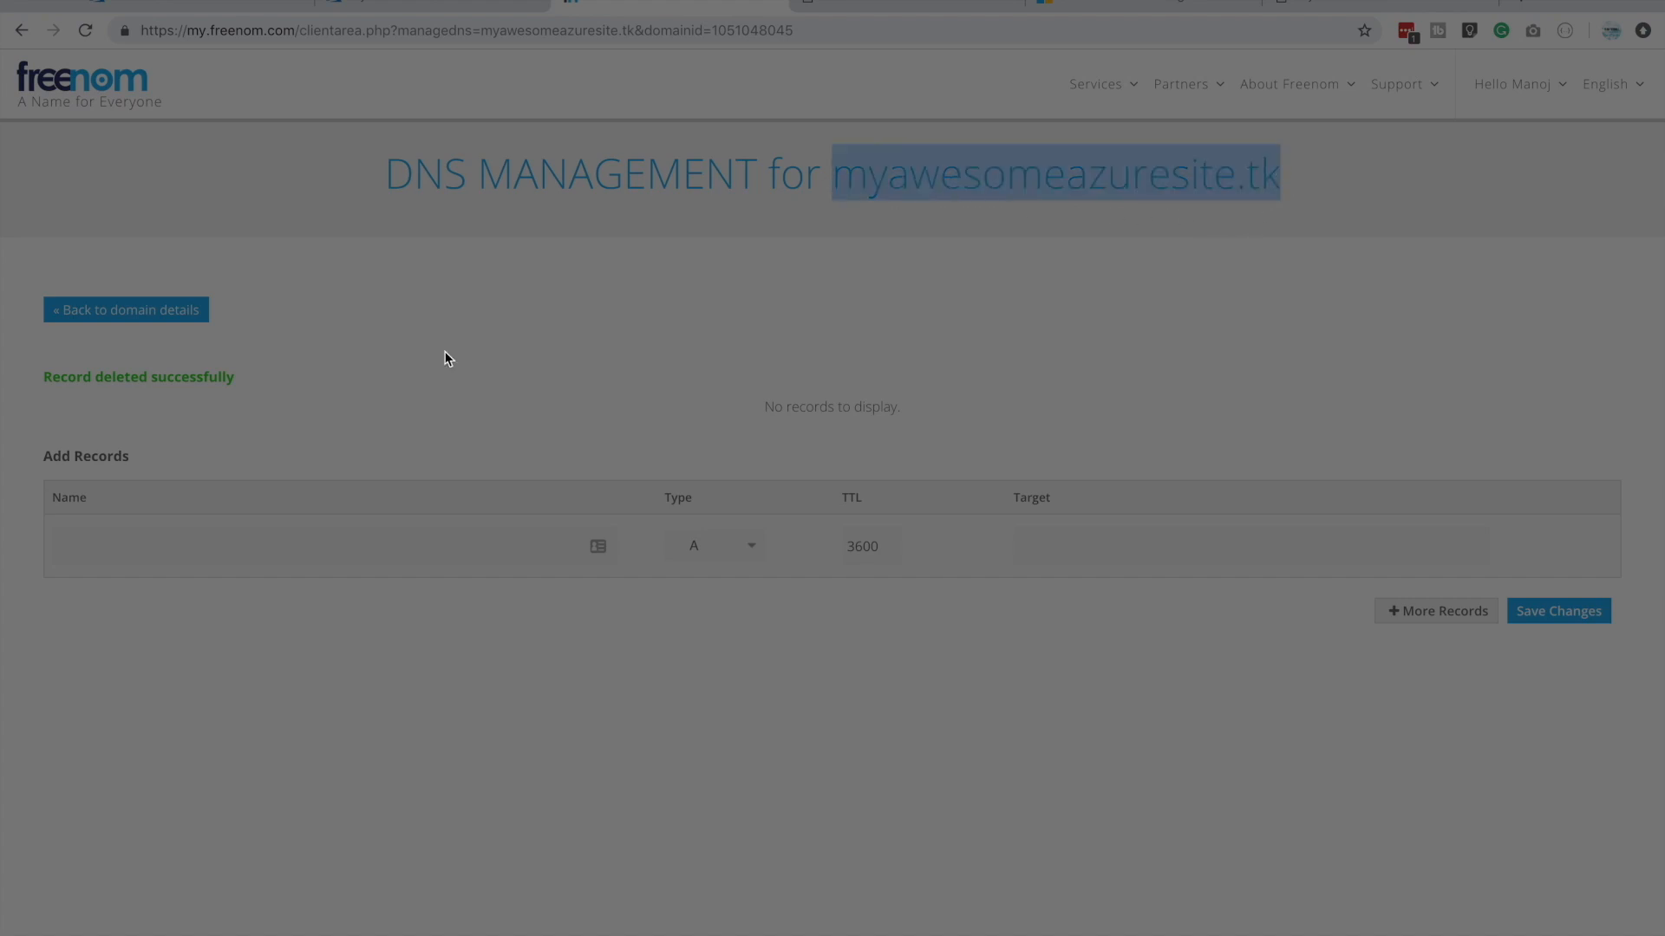
click(210, 548)
key(super+v)
click(351, 766)
click(751, 546)
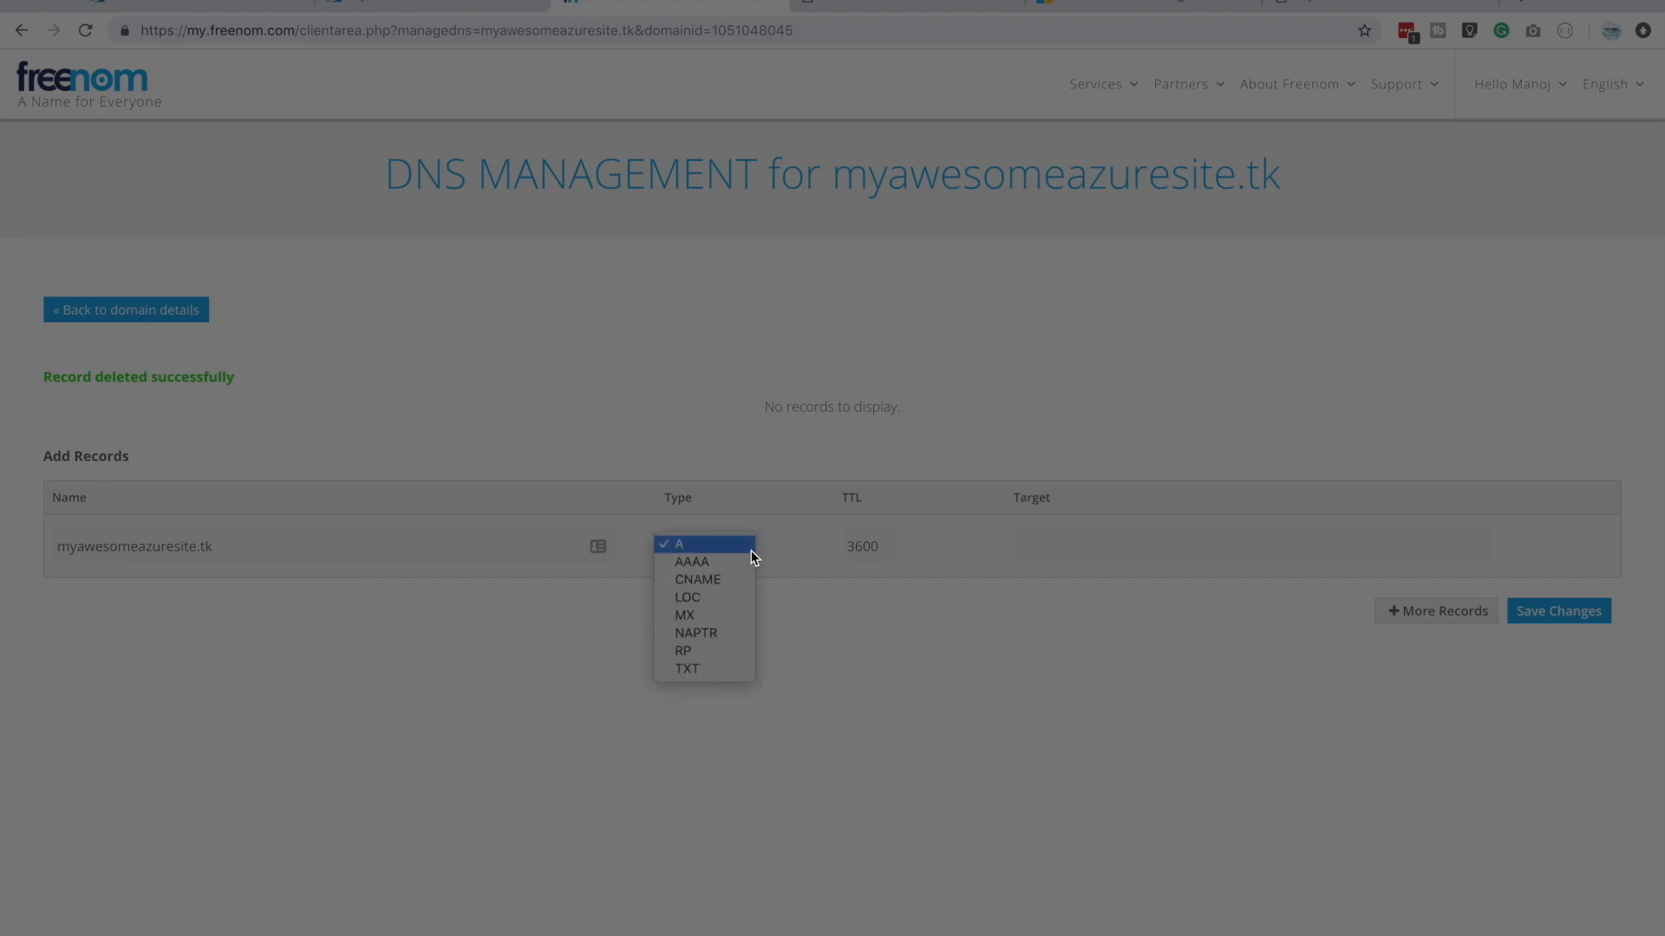
click(732, 579)
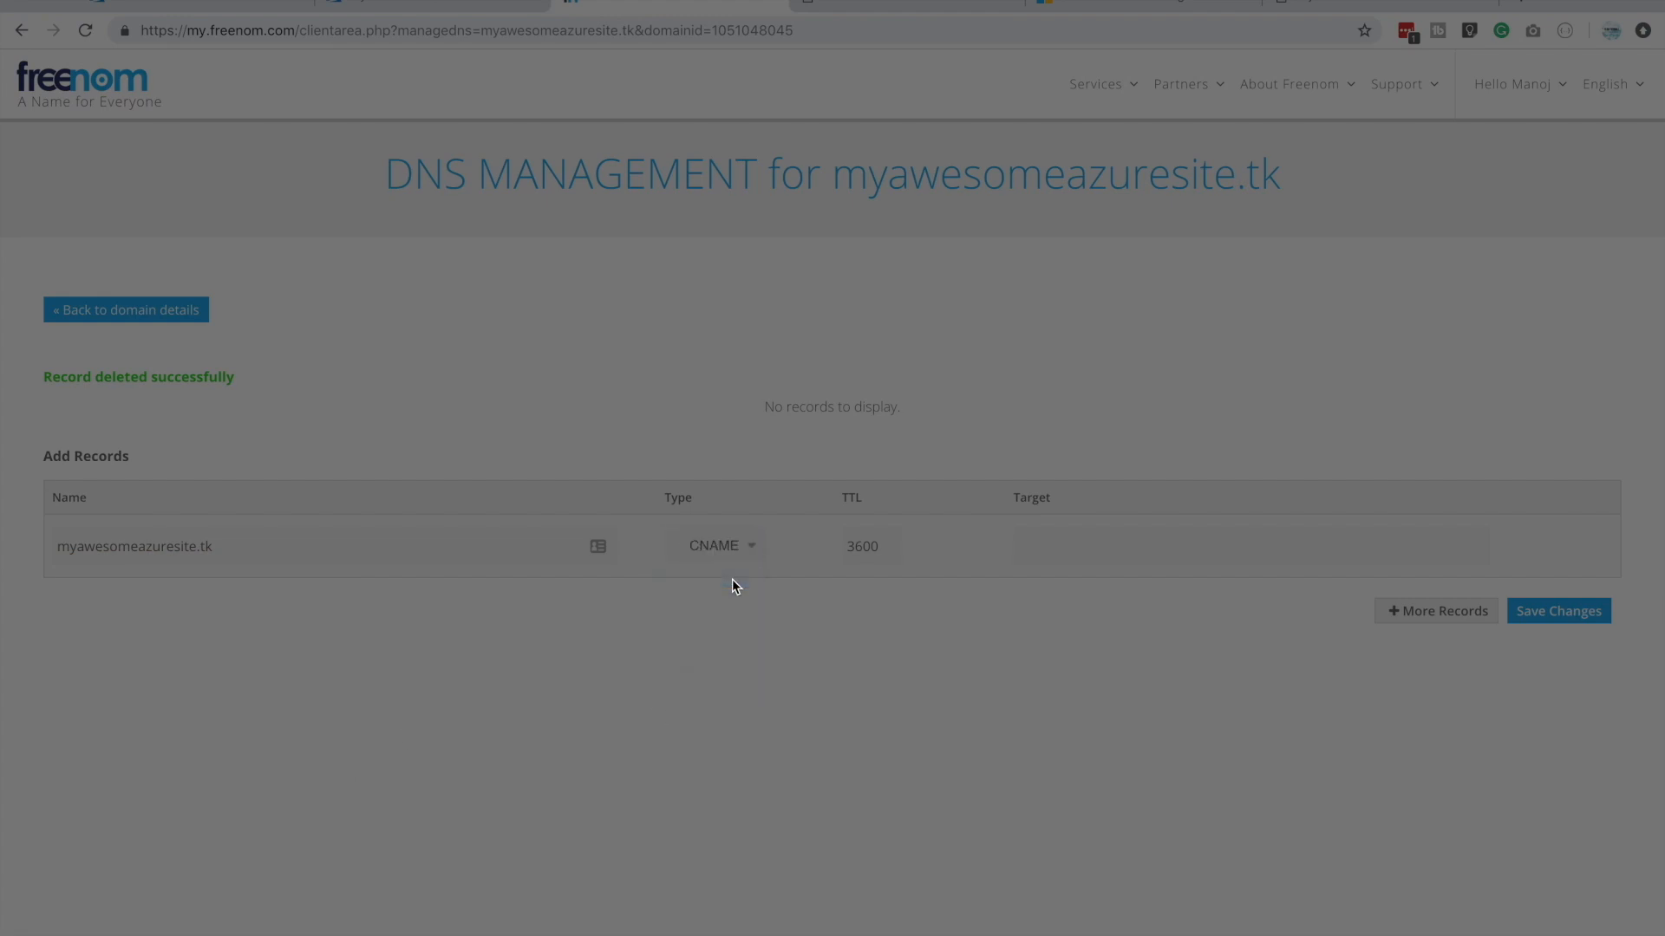
Copy the CDN endpoint hostname myawesomesite.azureedge.net from the Azure portal, paste it as the CNAME record's target and save the record
click(402, 9)
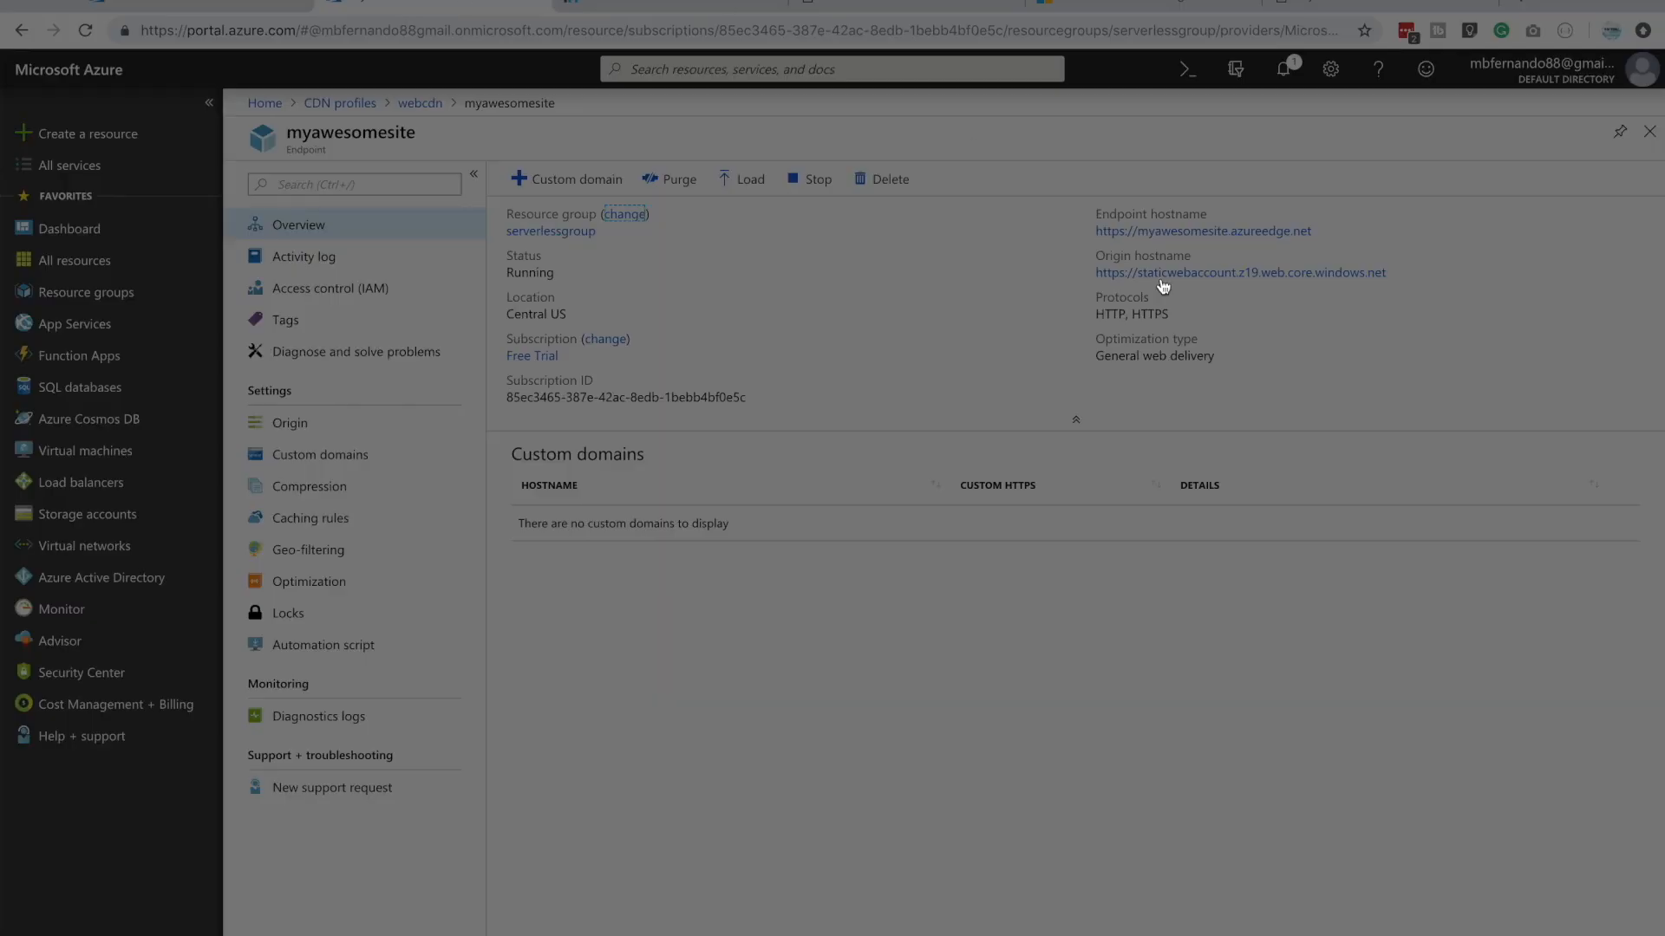
drag(1313, 233, 1143, 238)
key(ctrl+c)
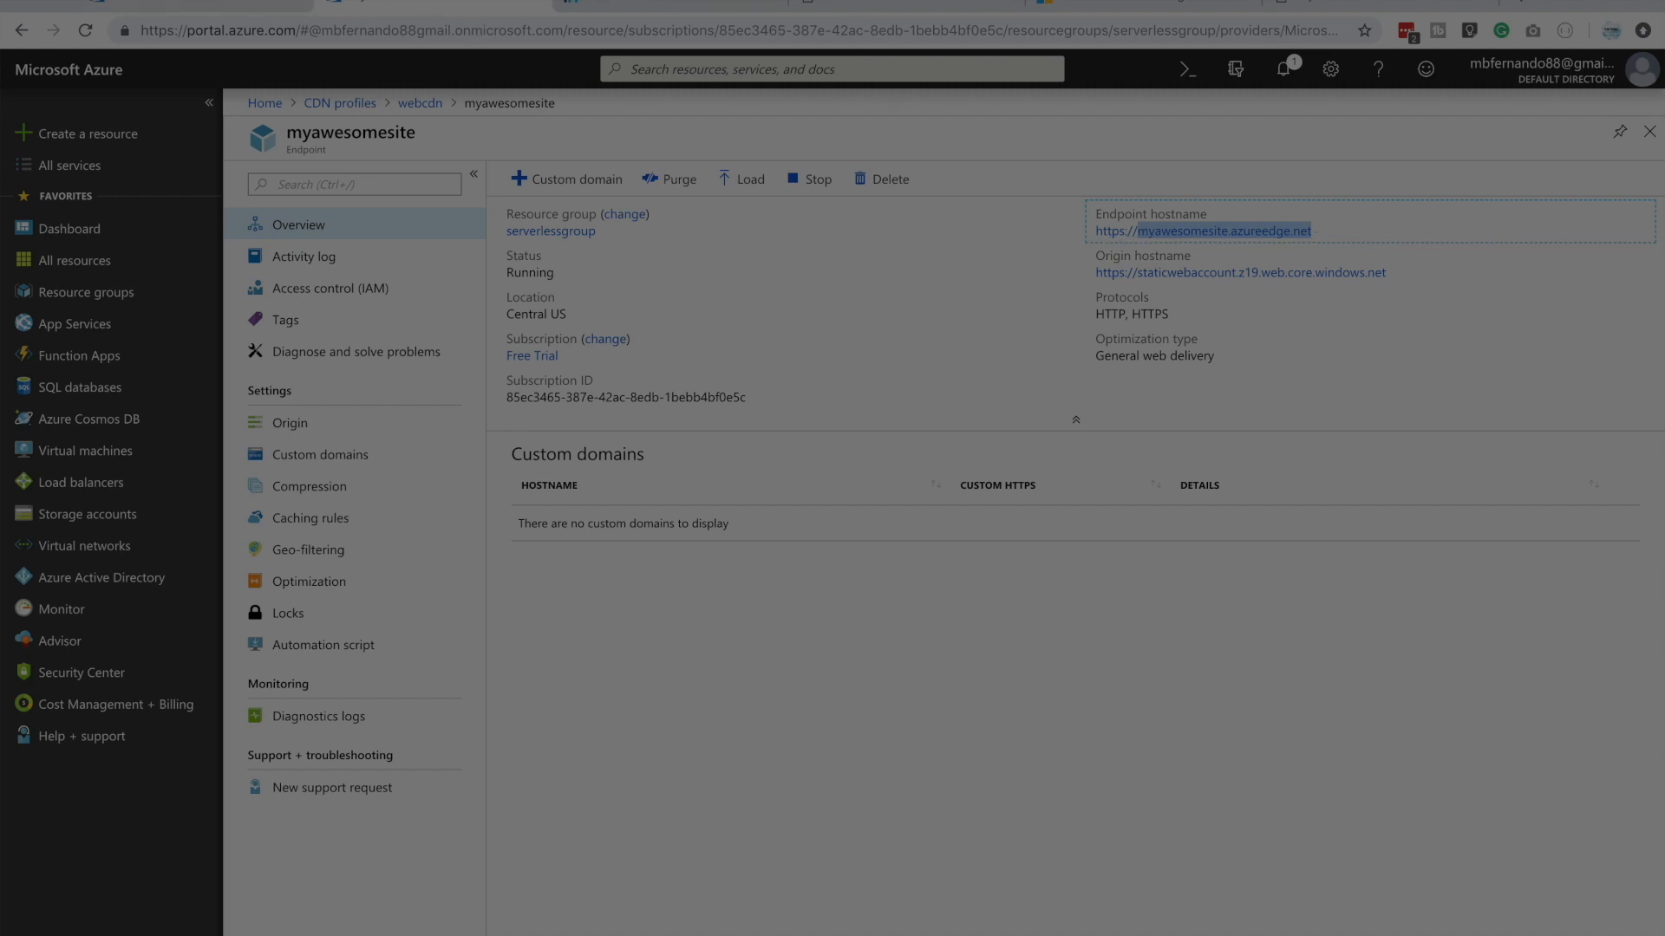
click(598, 6)
key(ctrl+v)
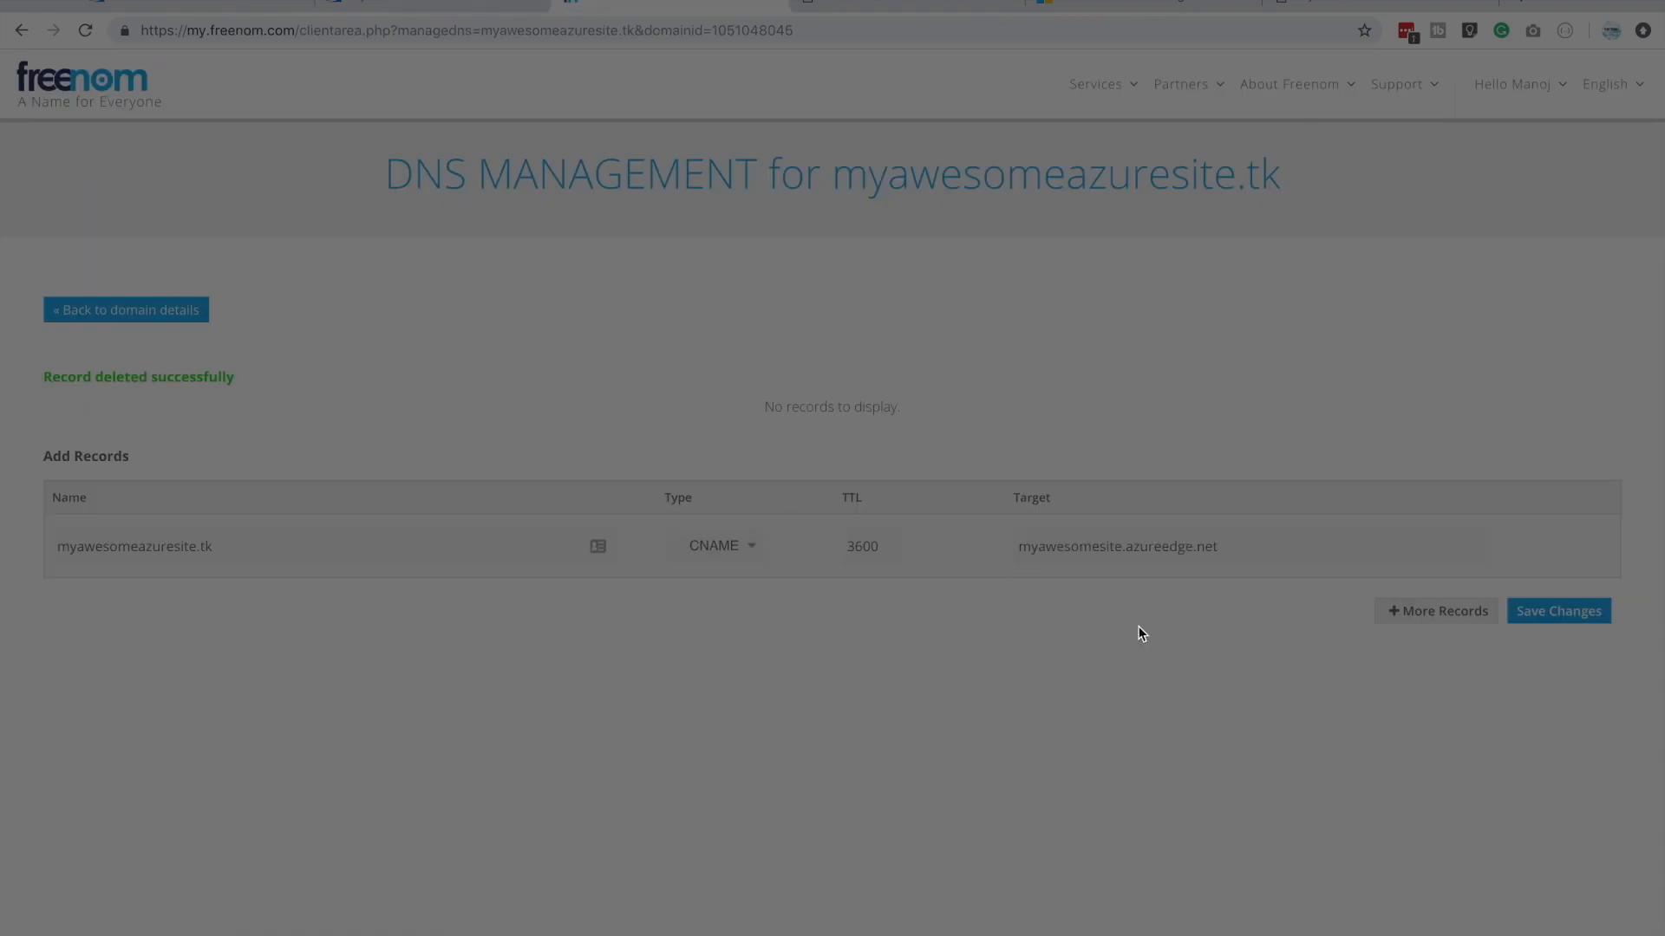
click(1585, 626)
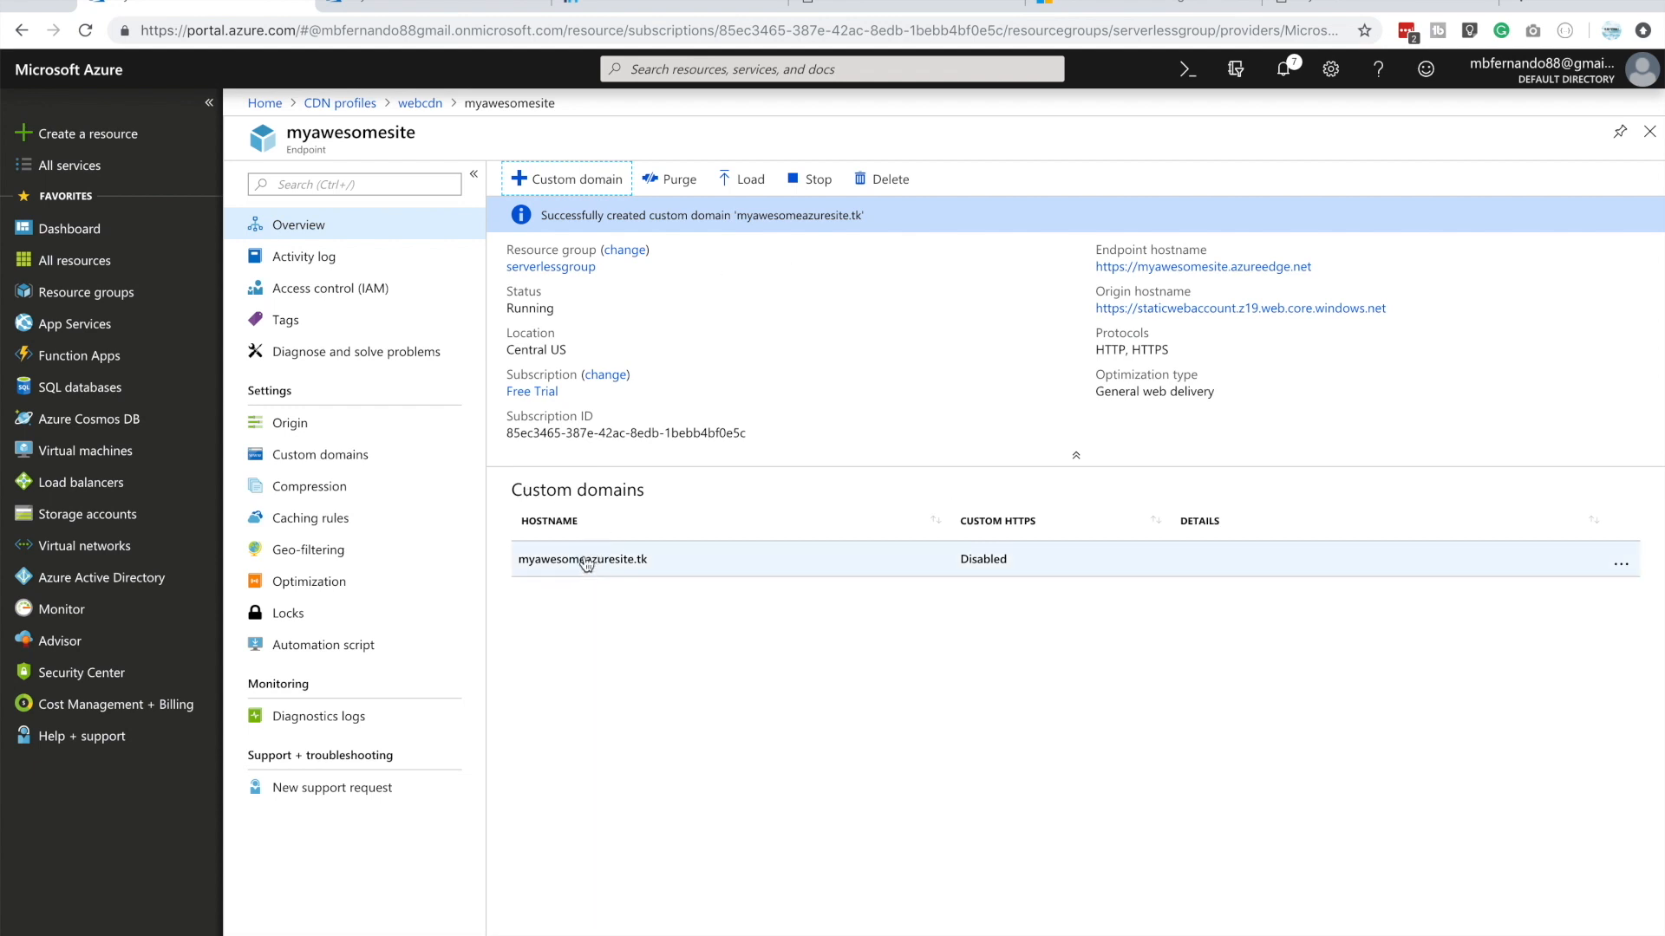
Open the custom domain myawesomeazuresite.tk on the CDN endpoint, turn on custom domain HTTPS and save
click(586, 560)
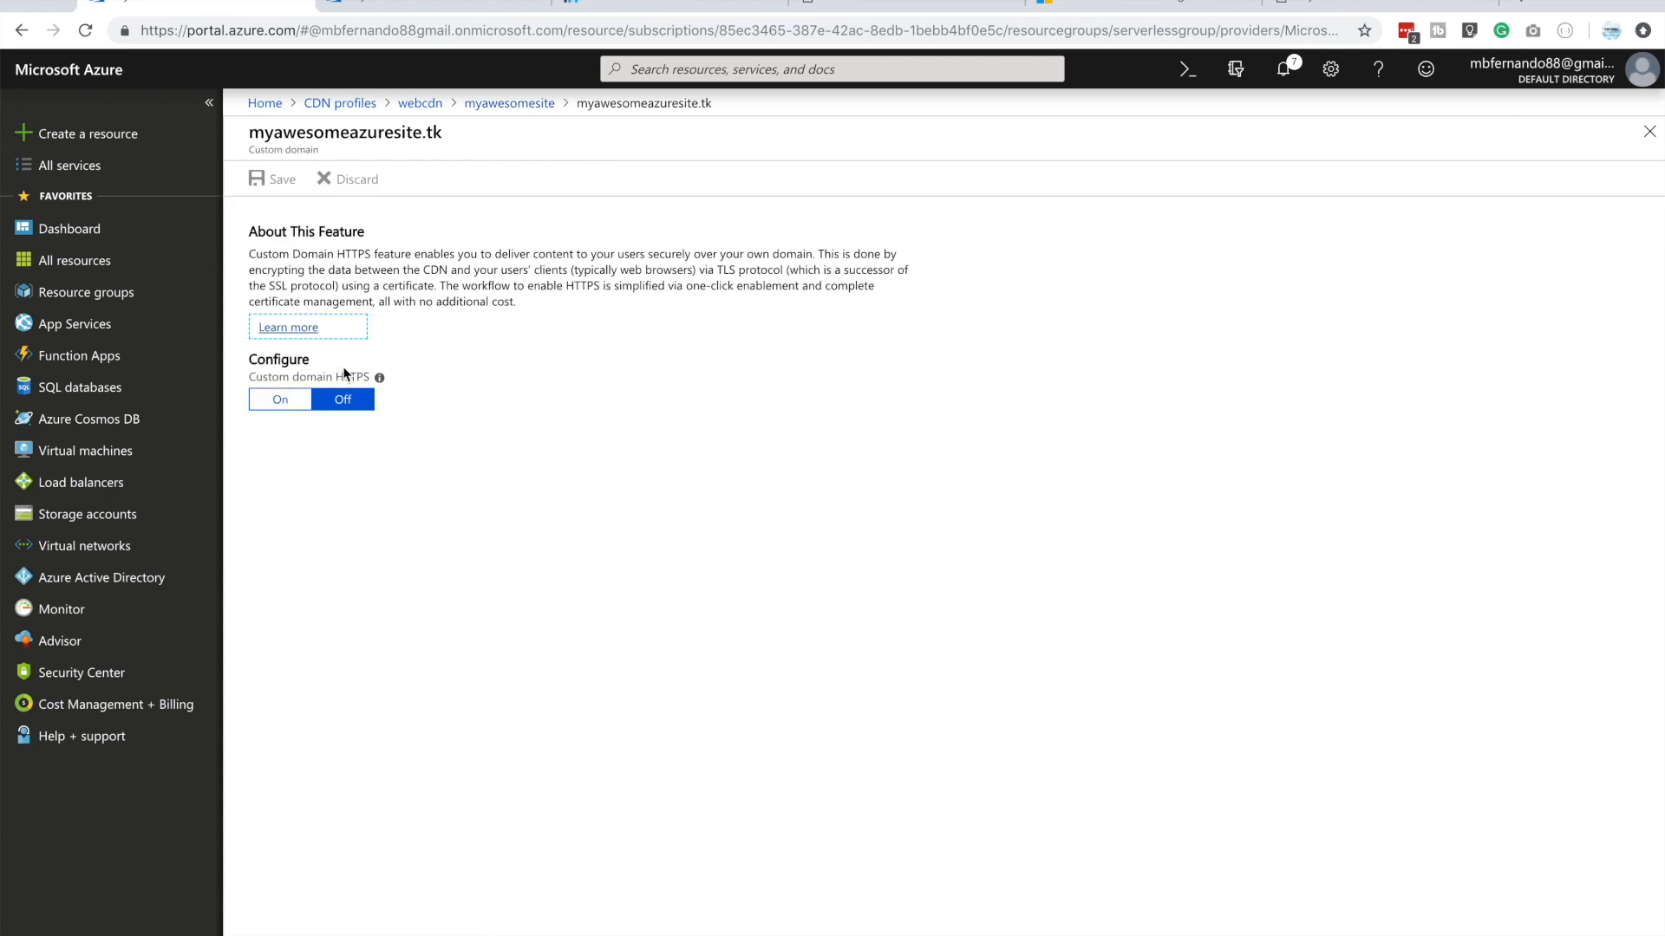
click(279, 404)
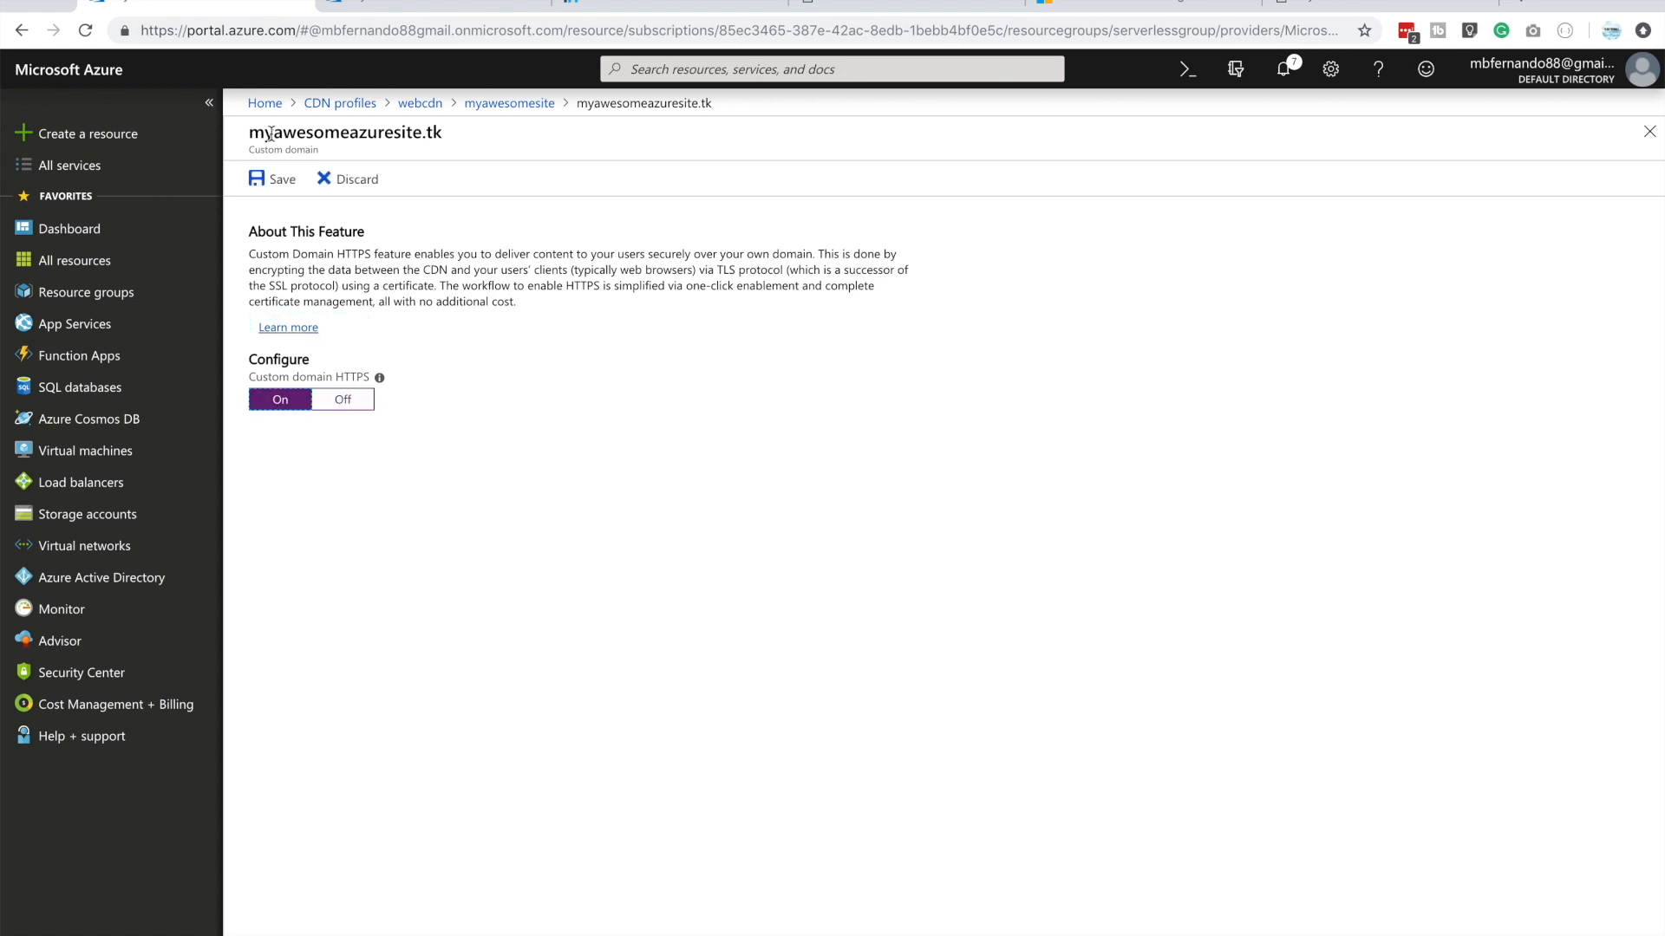
click(276, 179)
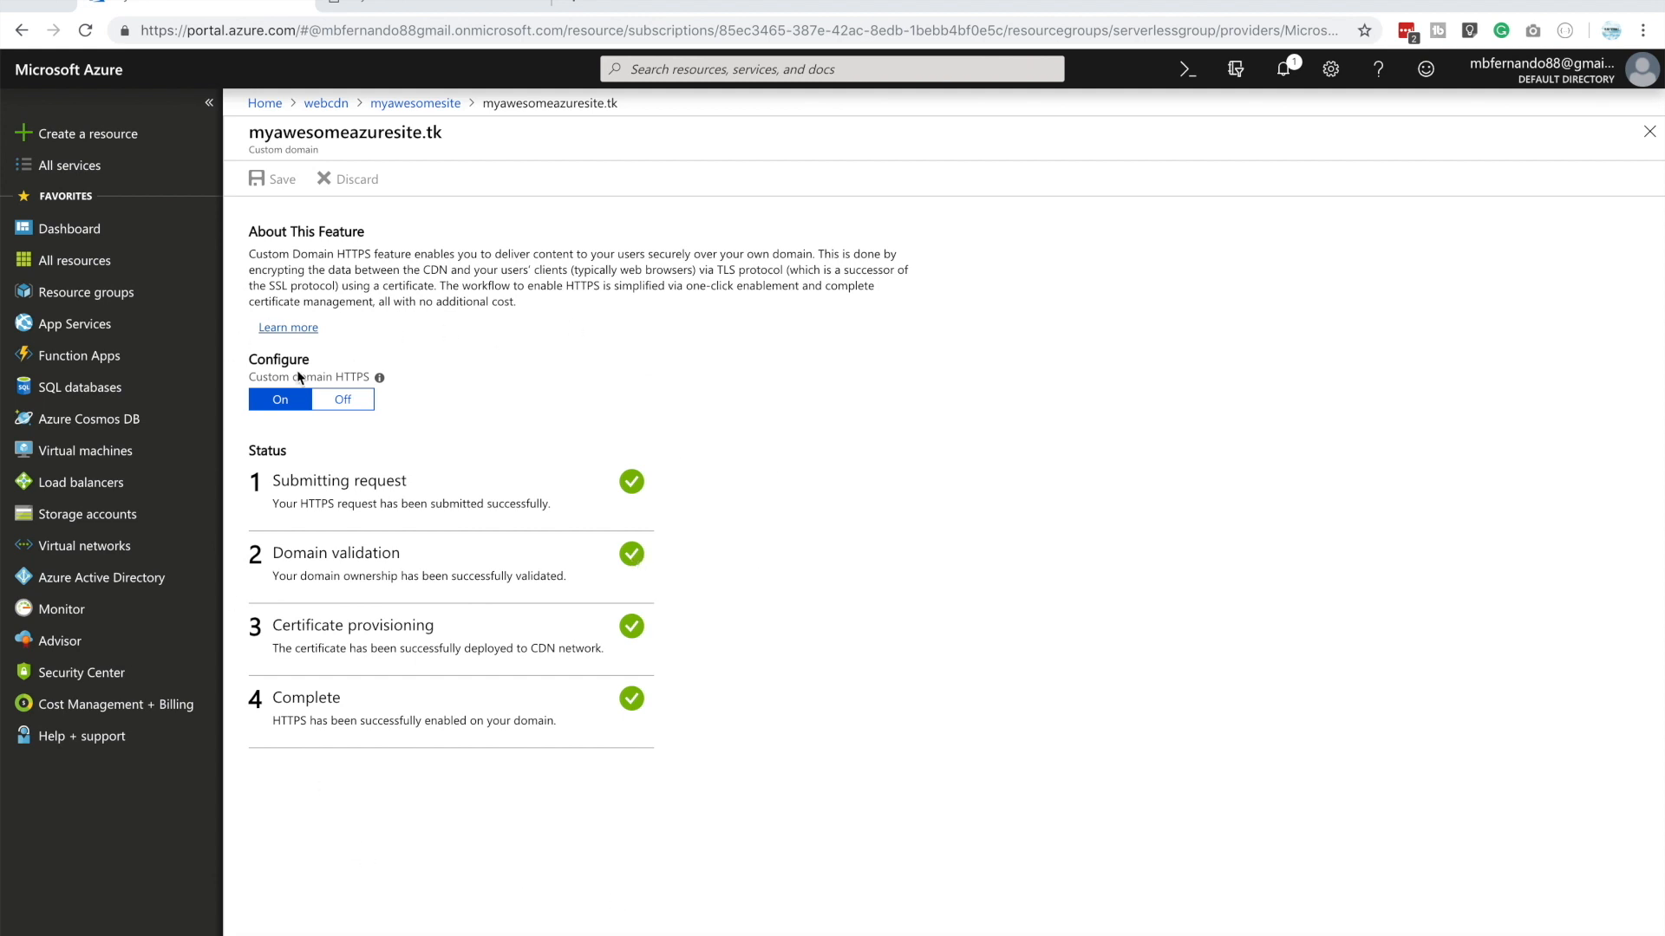
click(414, 105)
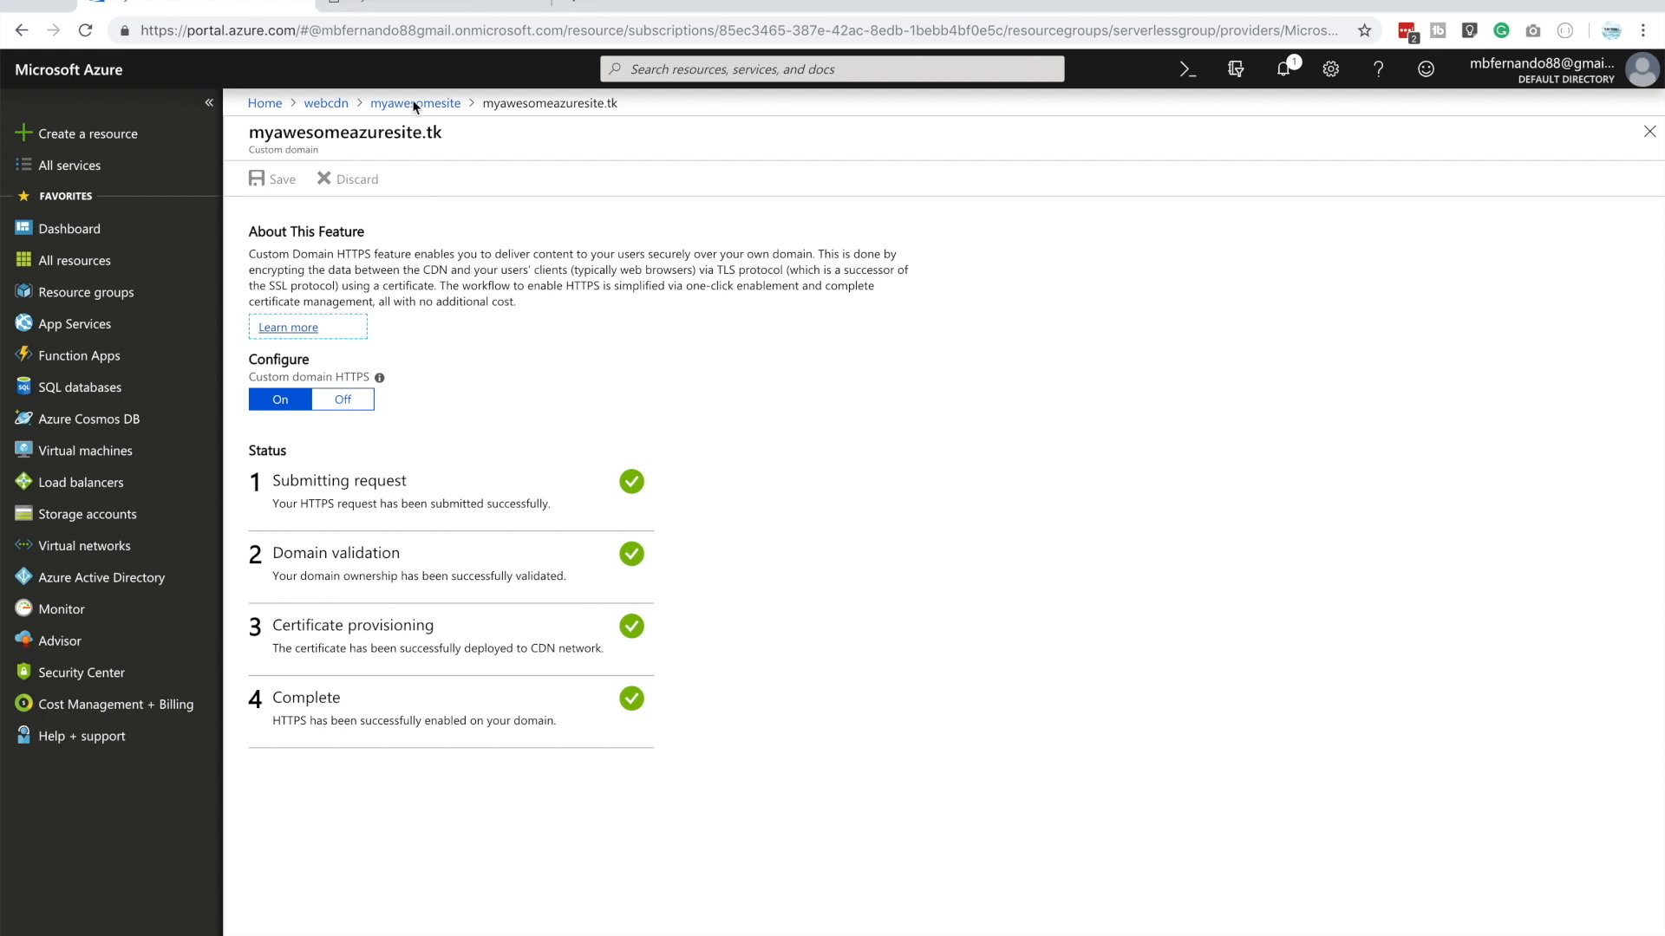
click(416, 106)
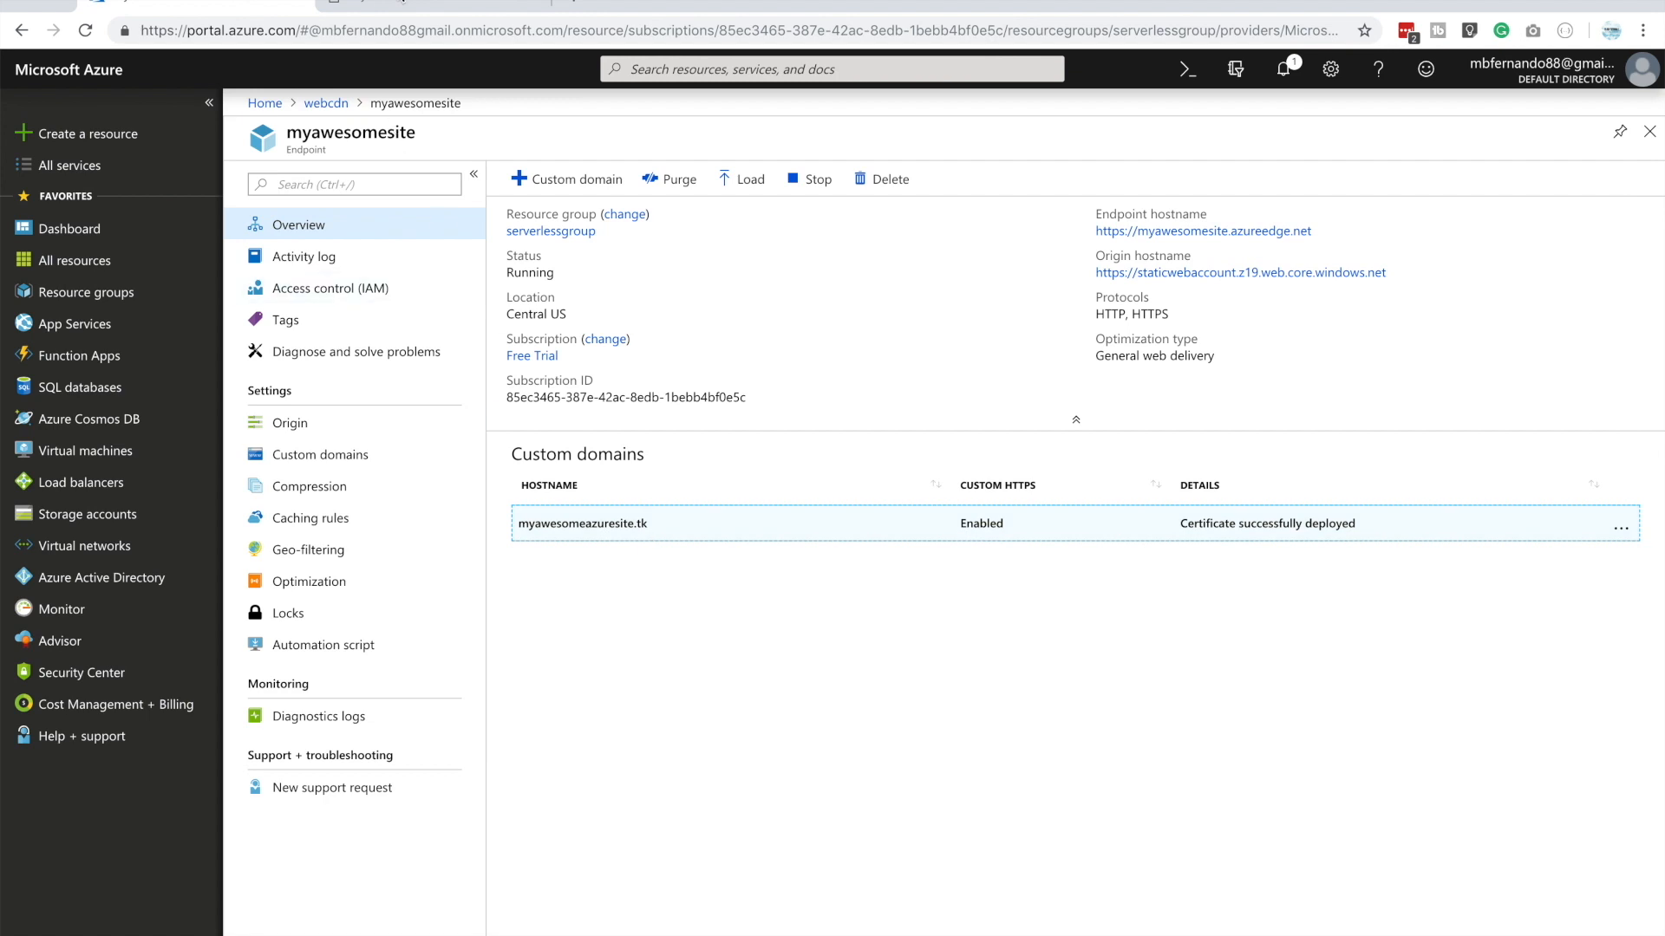
click(400, 2)
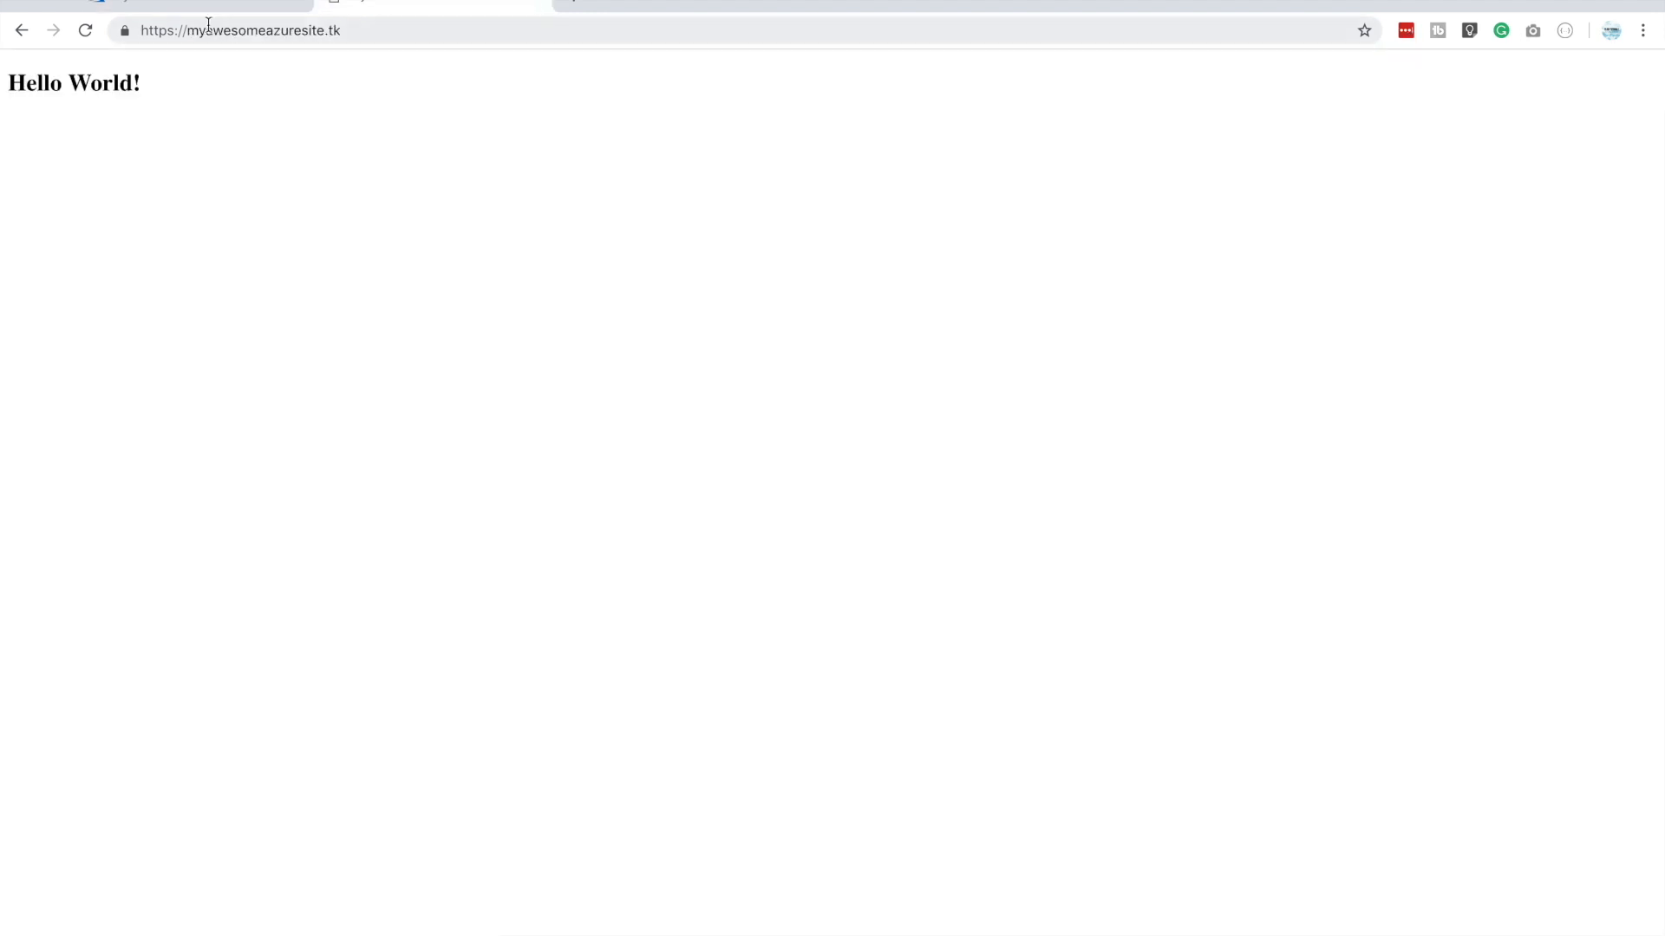
click(353, 30)
click(129, 110)
Switch to Visual Studio Code, view error.html and close both the index.html and error.html editors
key(ctrl+Up)
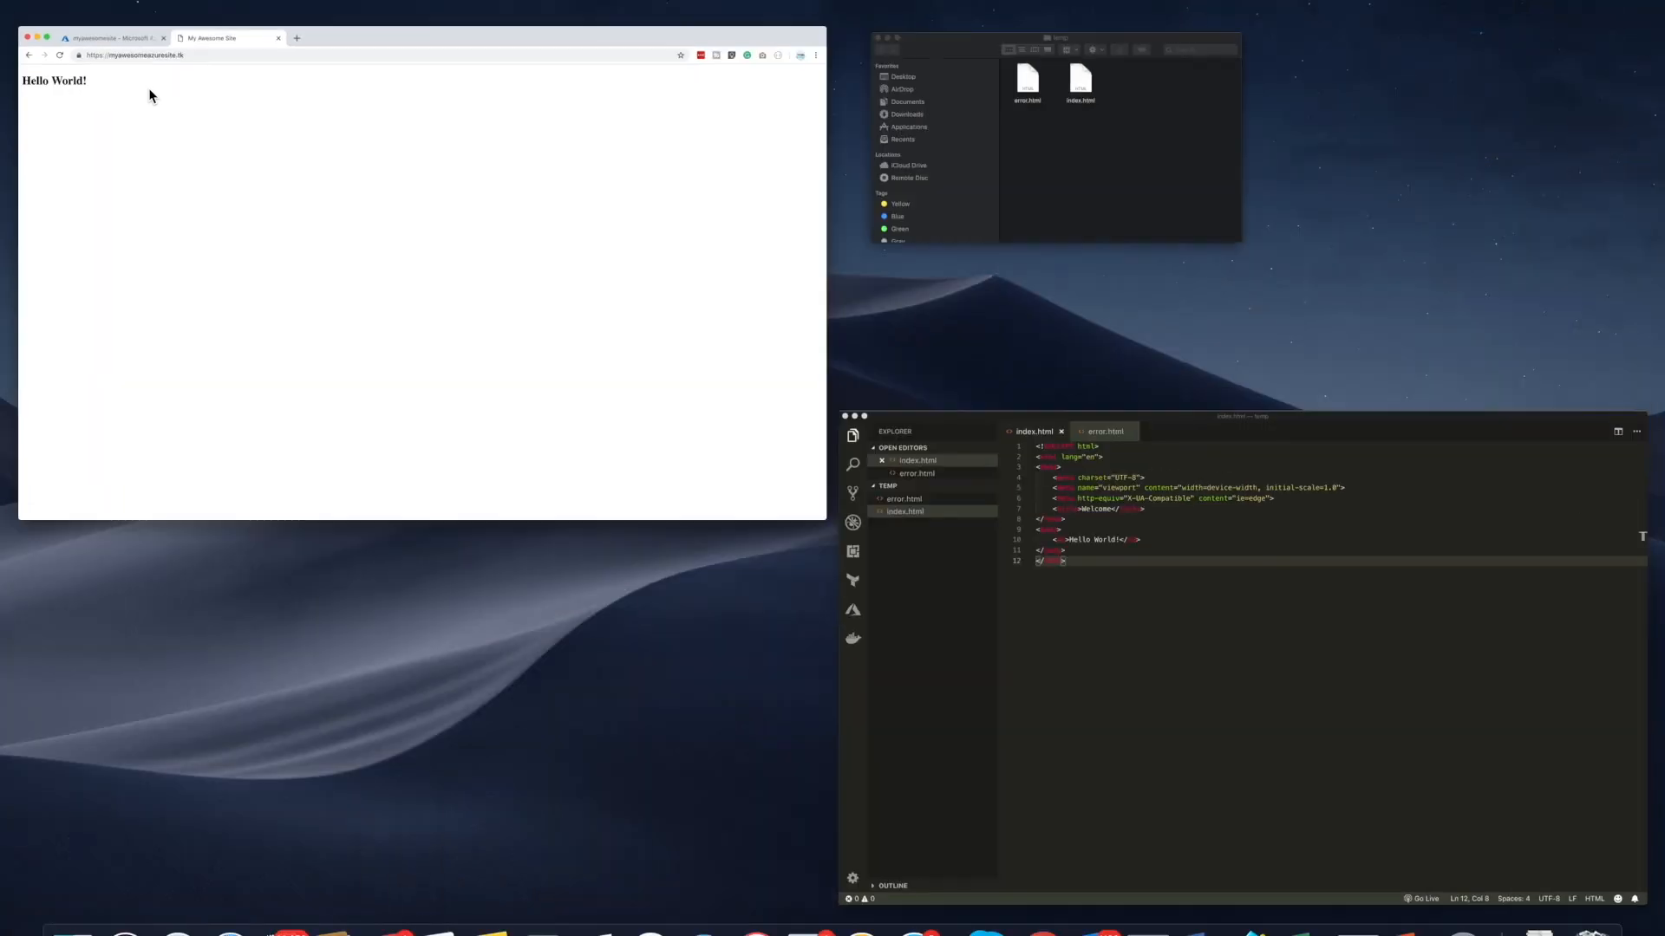
click(1002, 529)
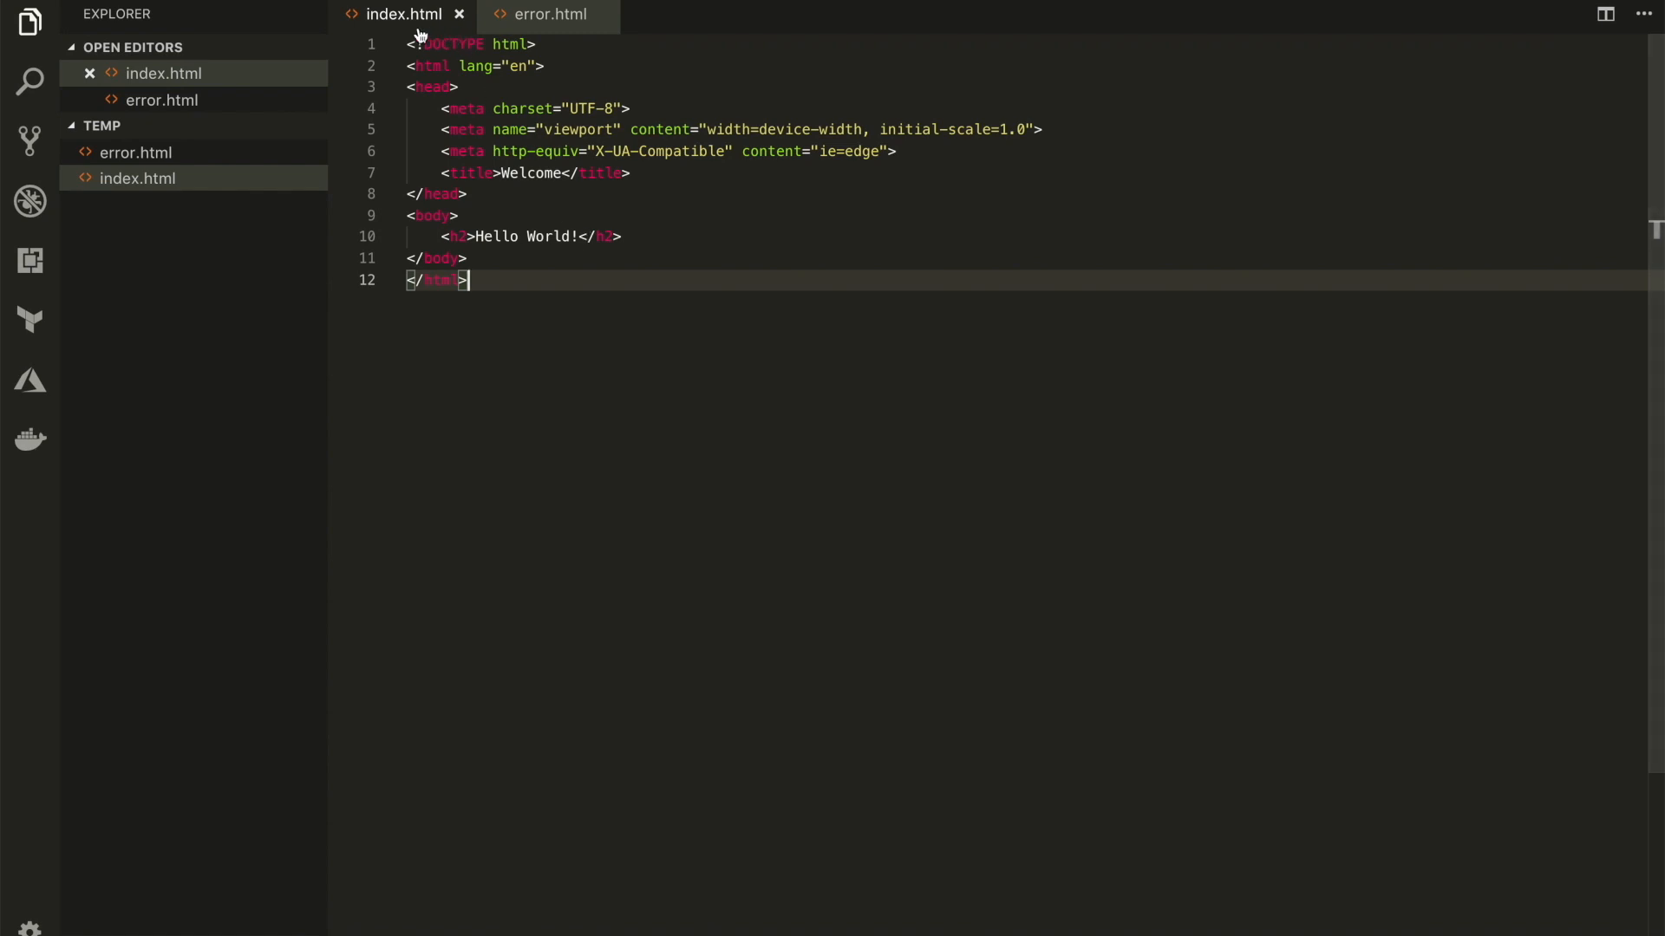
click(548, 24)
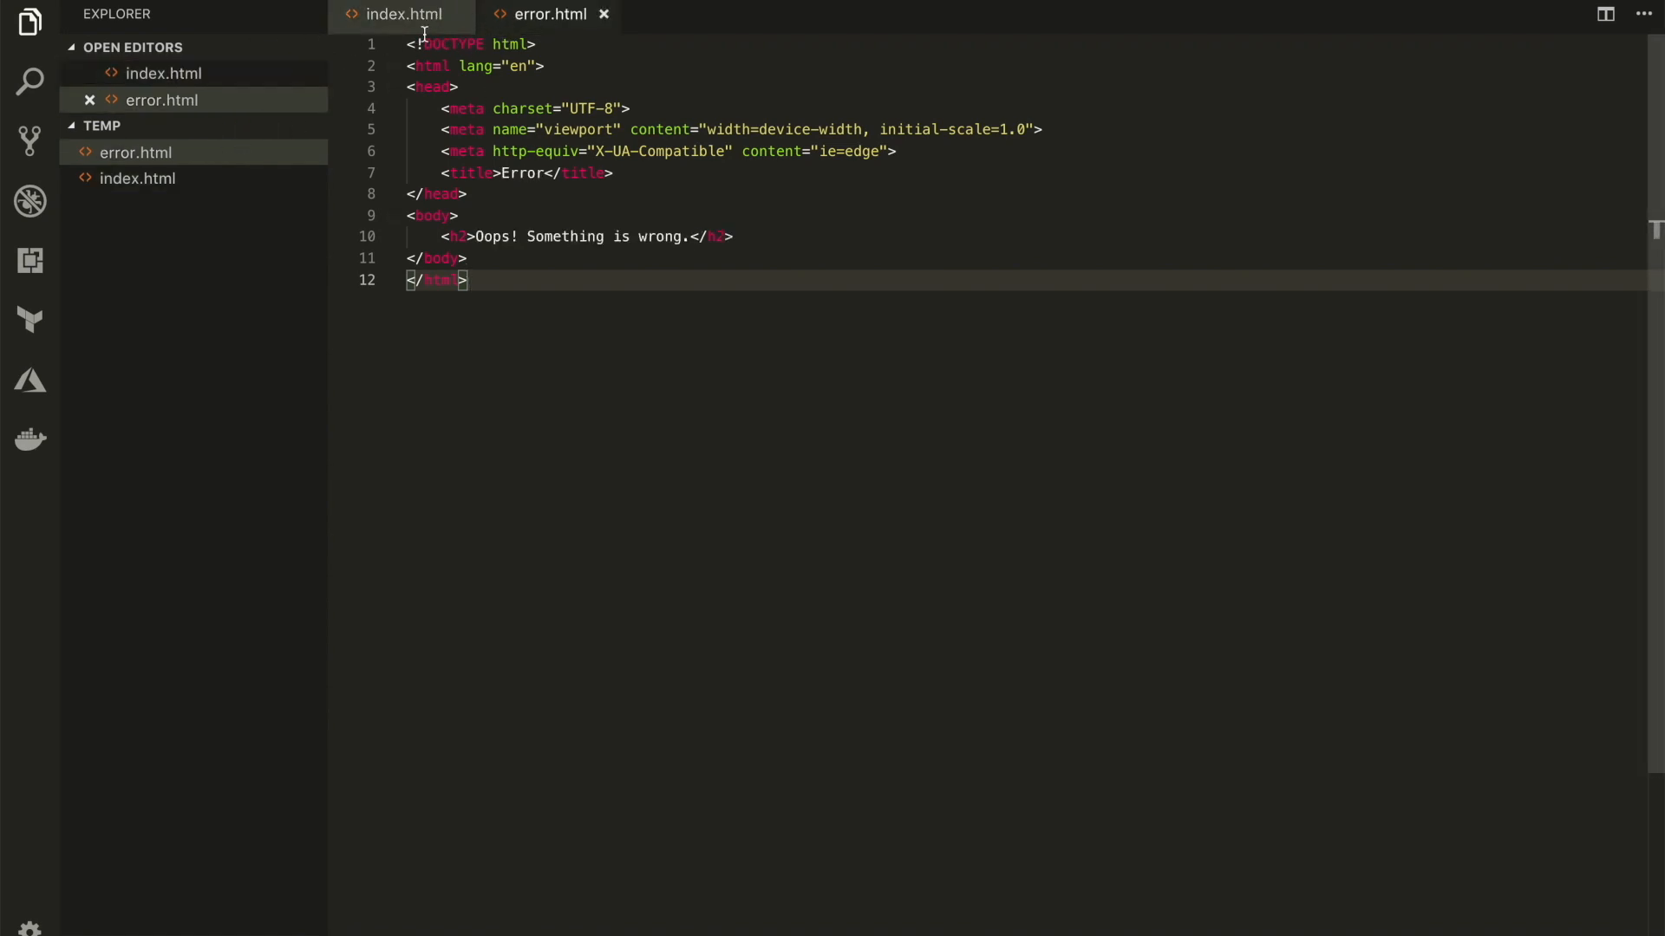
click(461, 15)
click(460, 15)
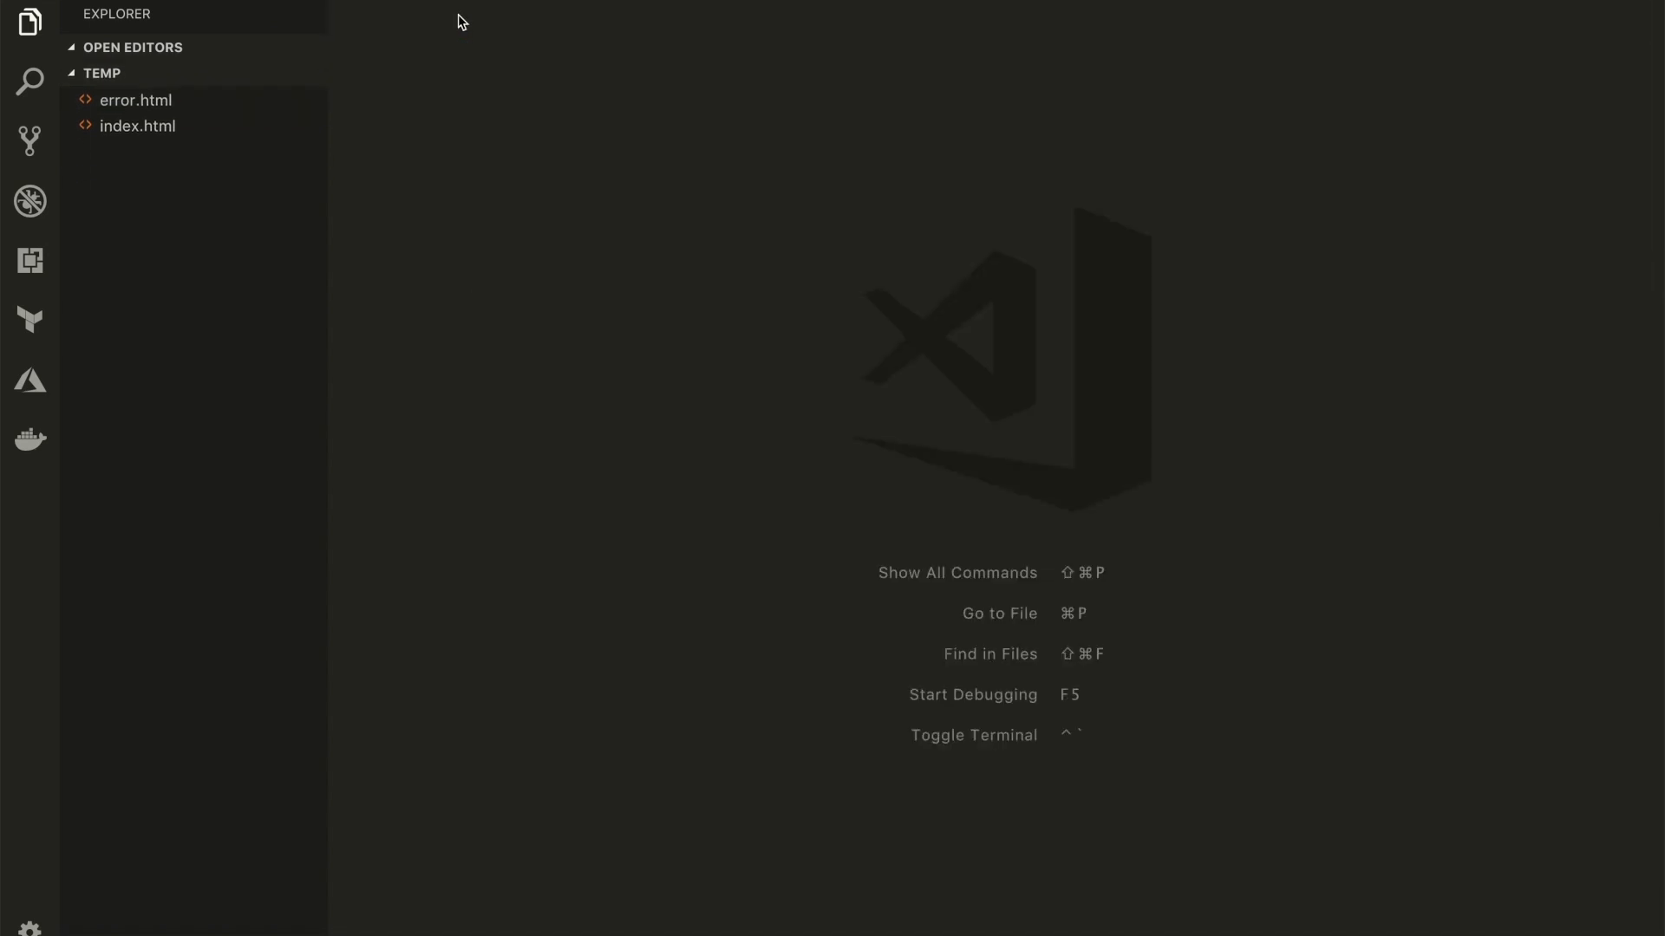
Delete error.html and index.html from the temp folder
click(110, 102)
right_click(104, 102)
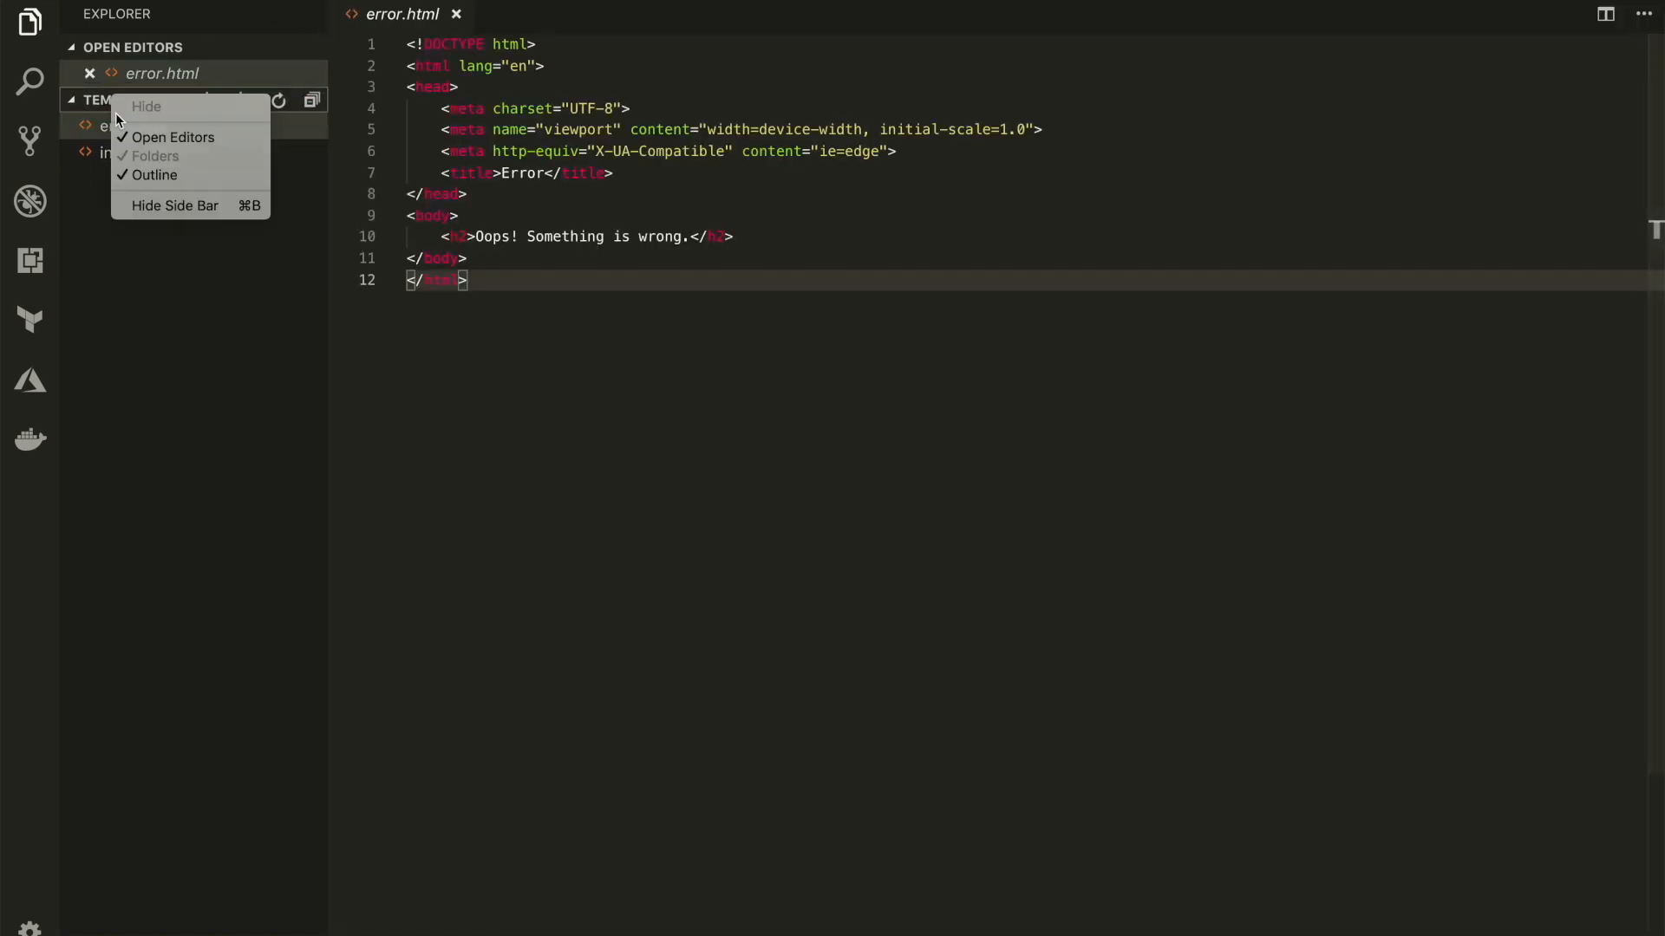
right_click(141, 100)
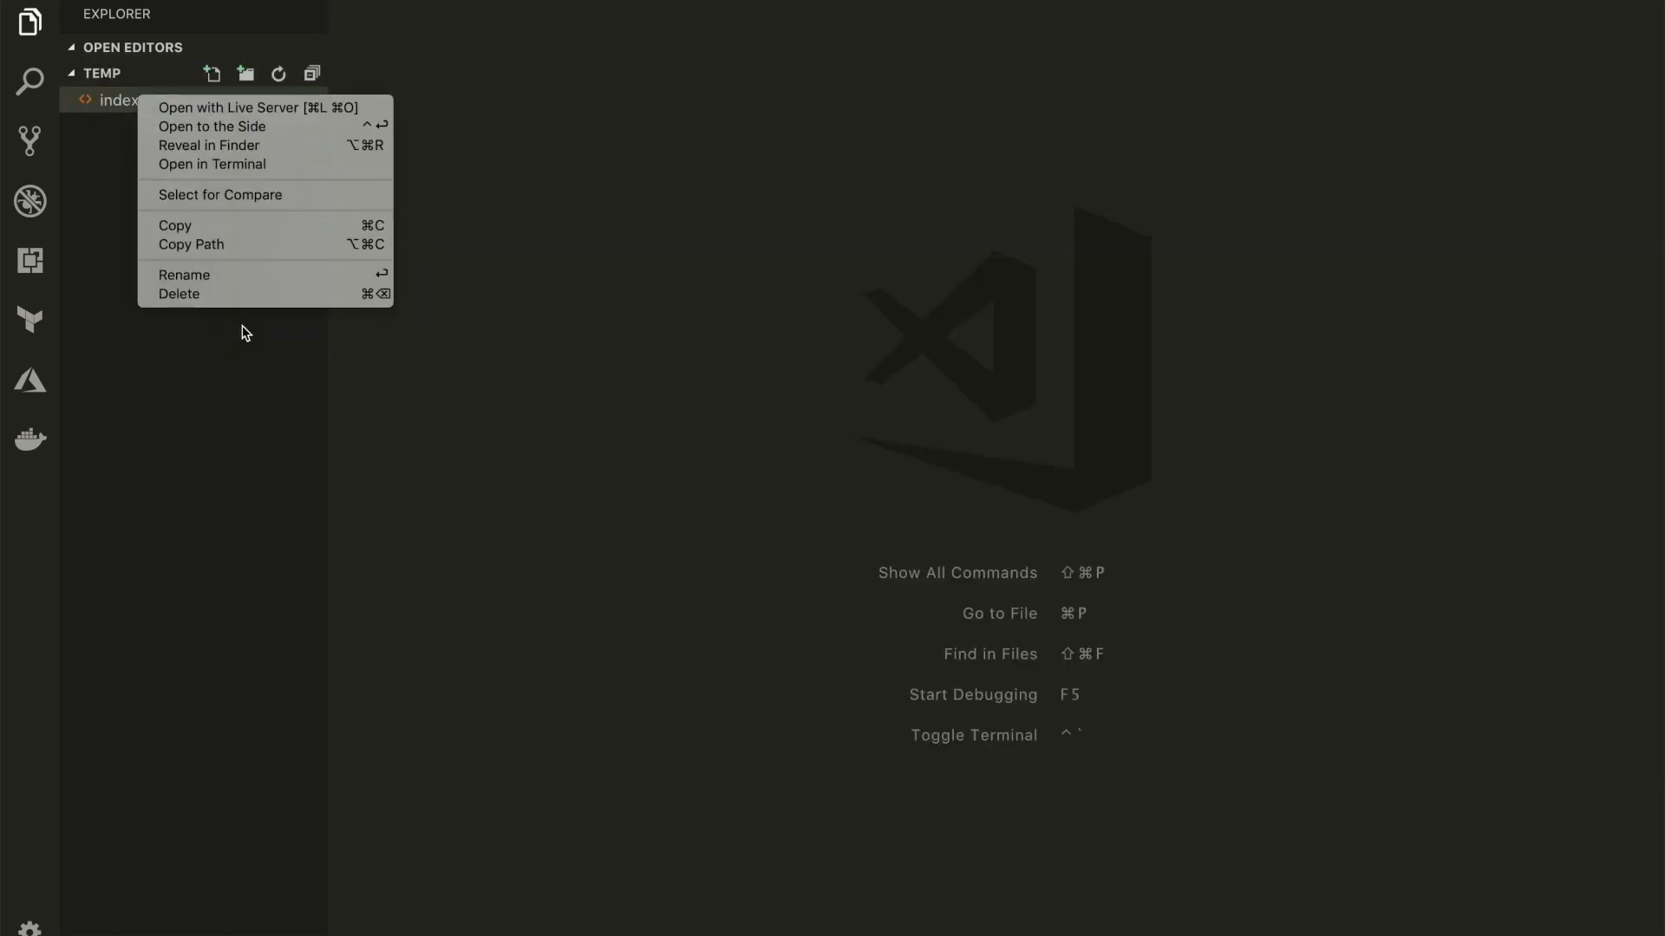
click(243, 295)
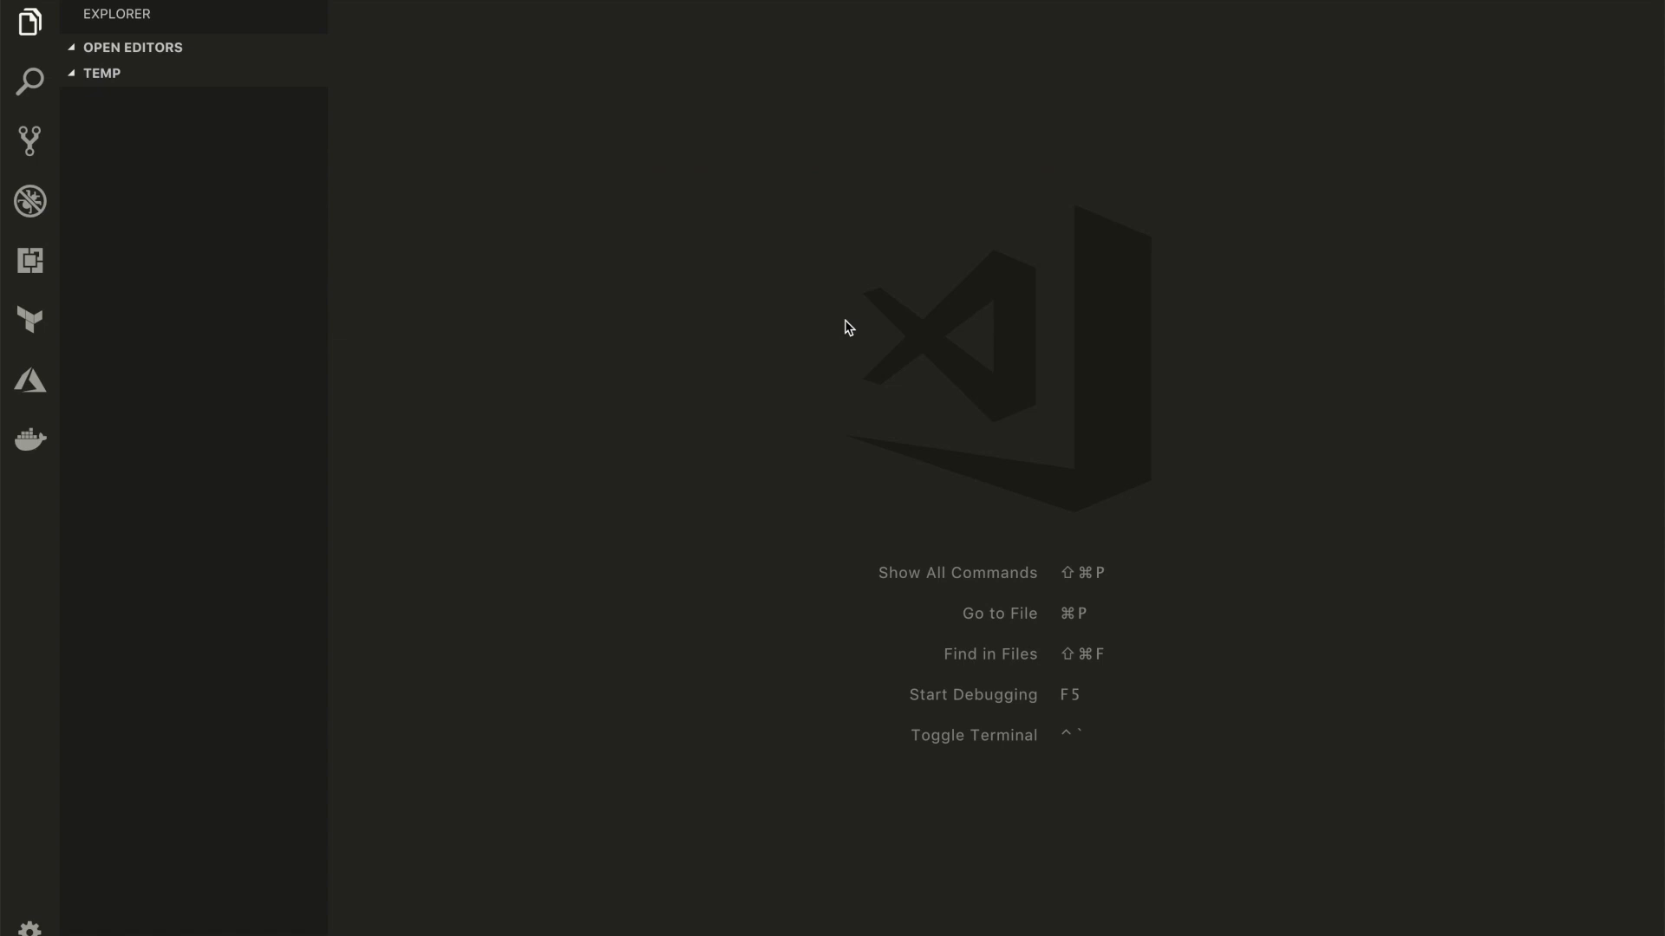
Open a terminal in the temp folder and bring up the enlarged setup commands on cli.angular.io in the browser
key(ctrl+grave)
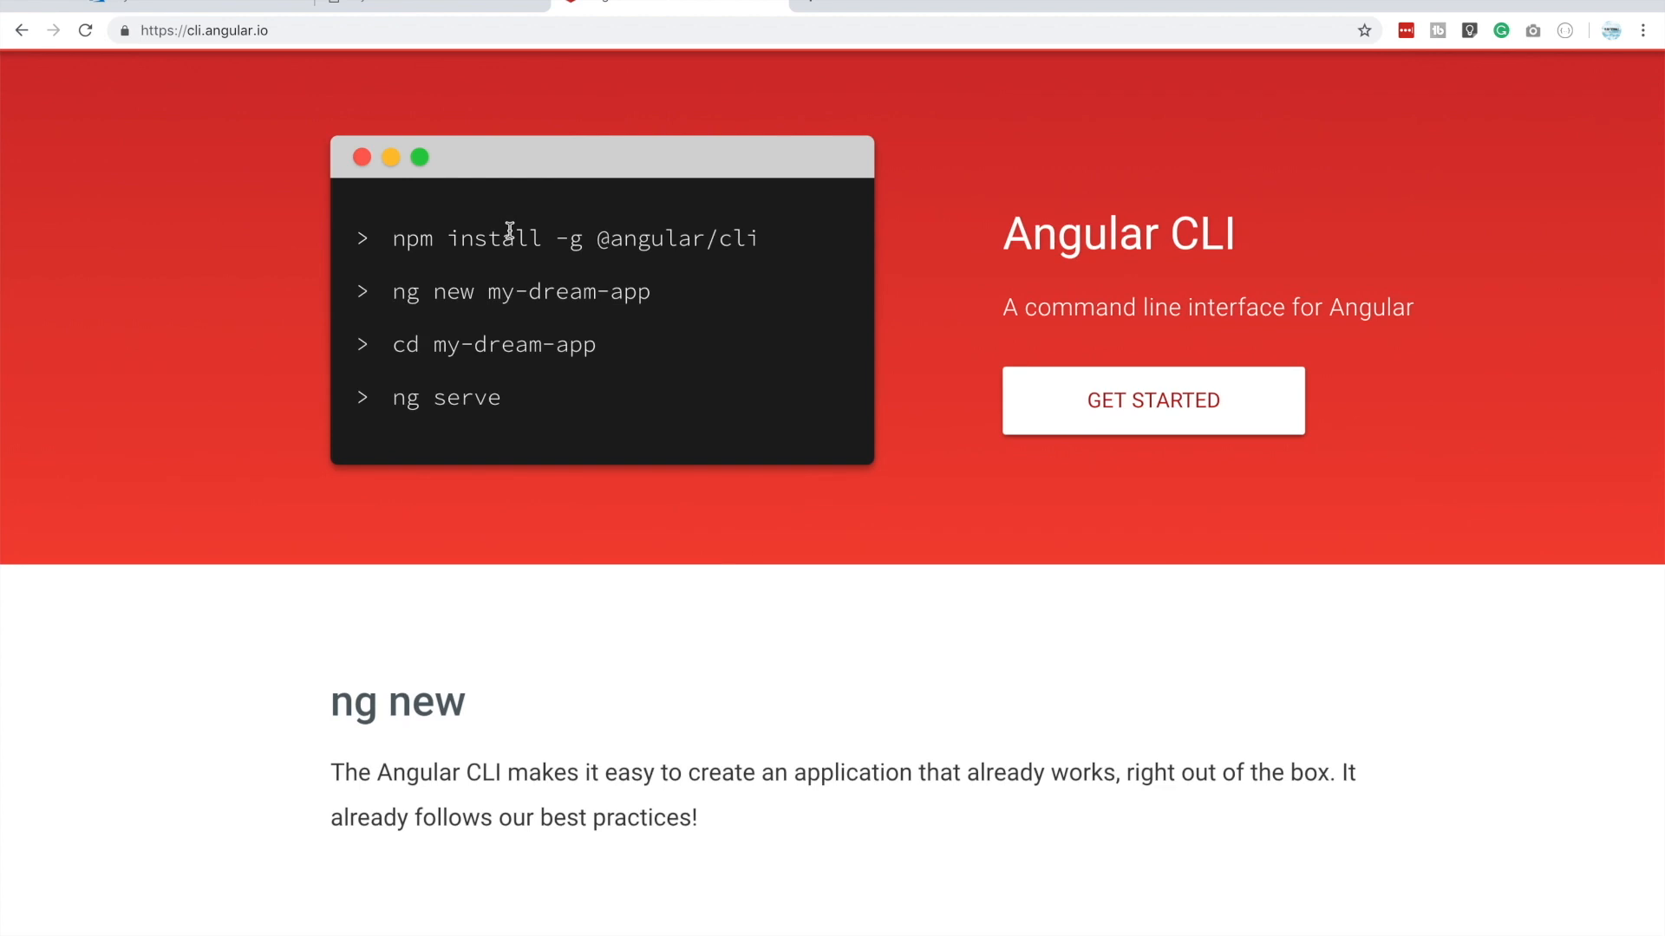
key(super+equal)
key(super+equal)
key(super+equal)
key(super+equal)
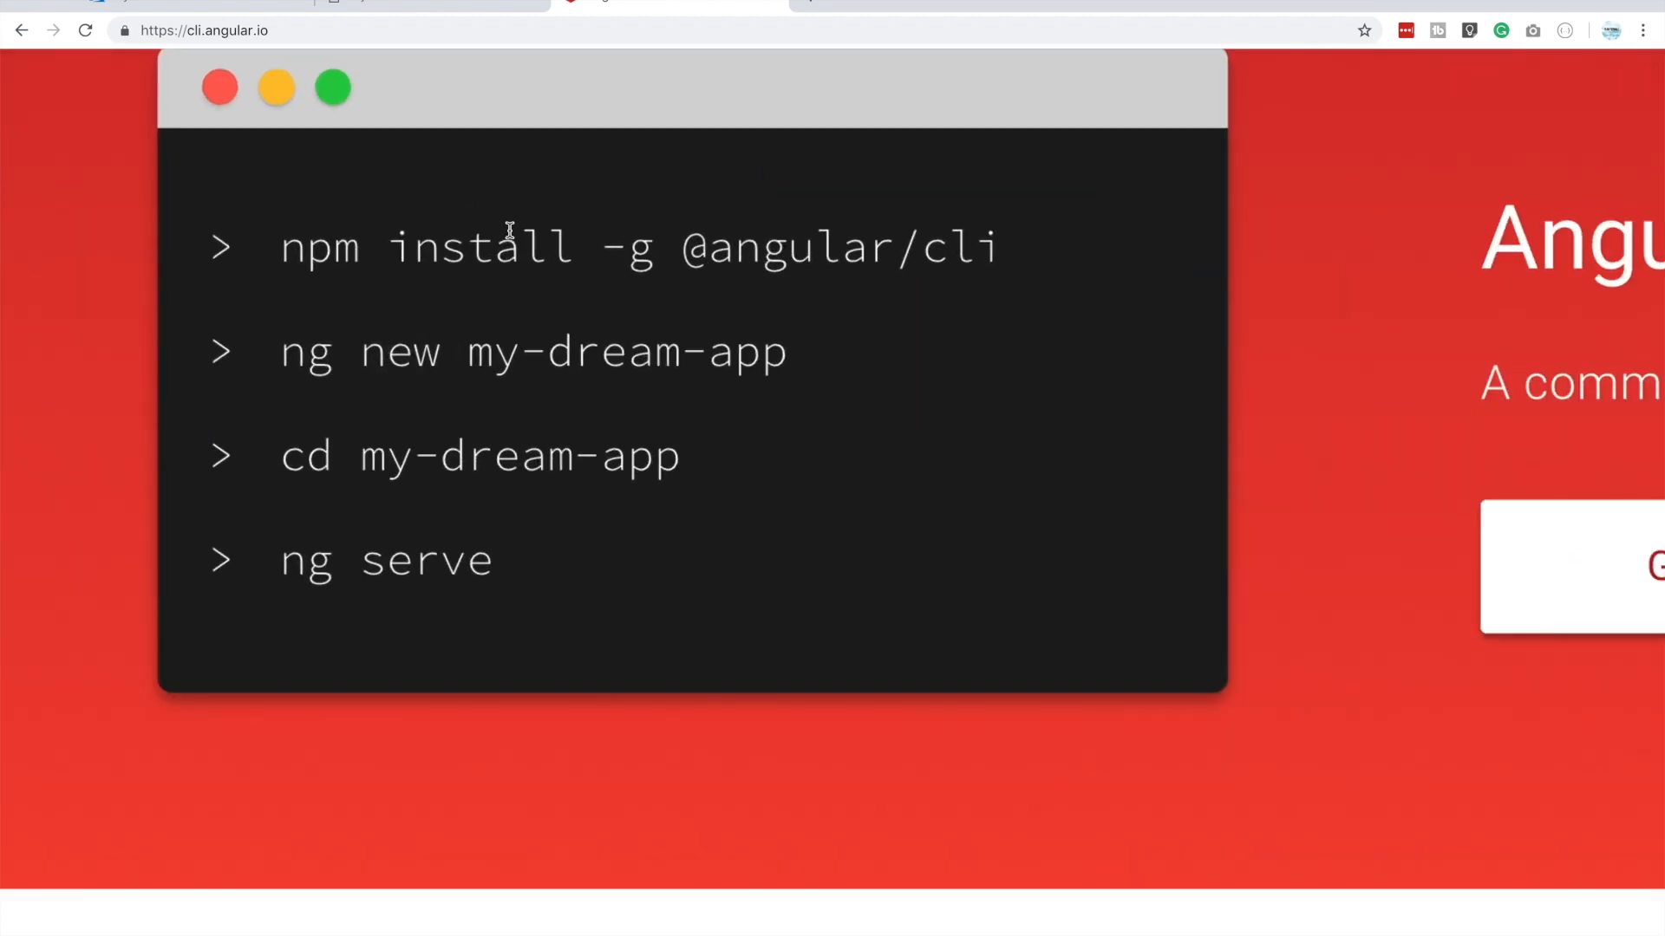
key(super+minus)
scroll(510, 230, up, 2)
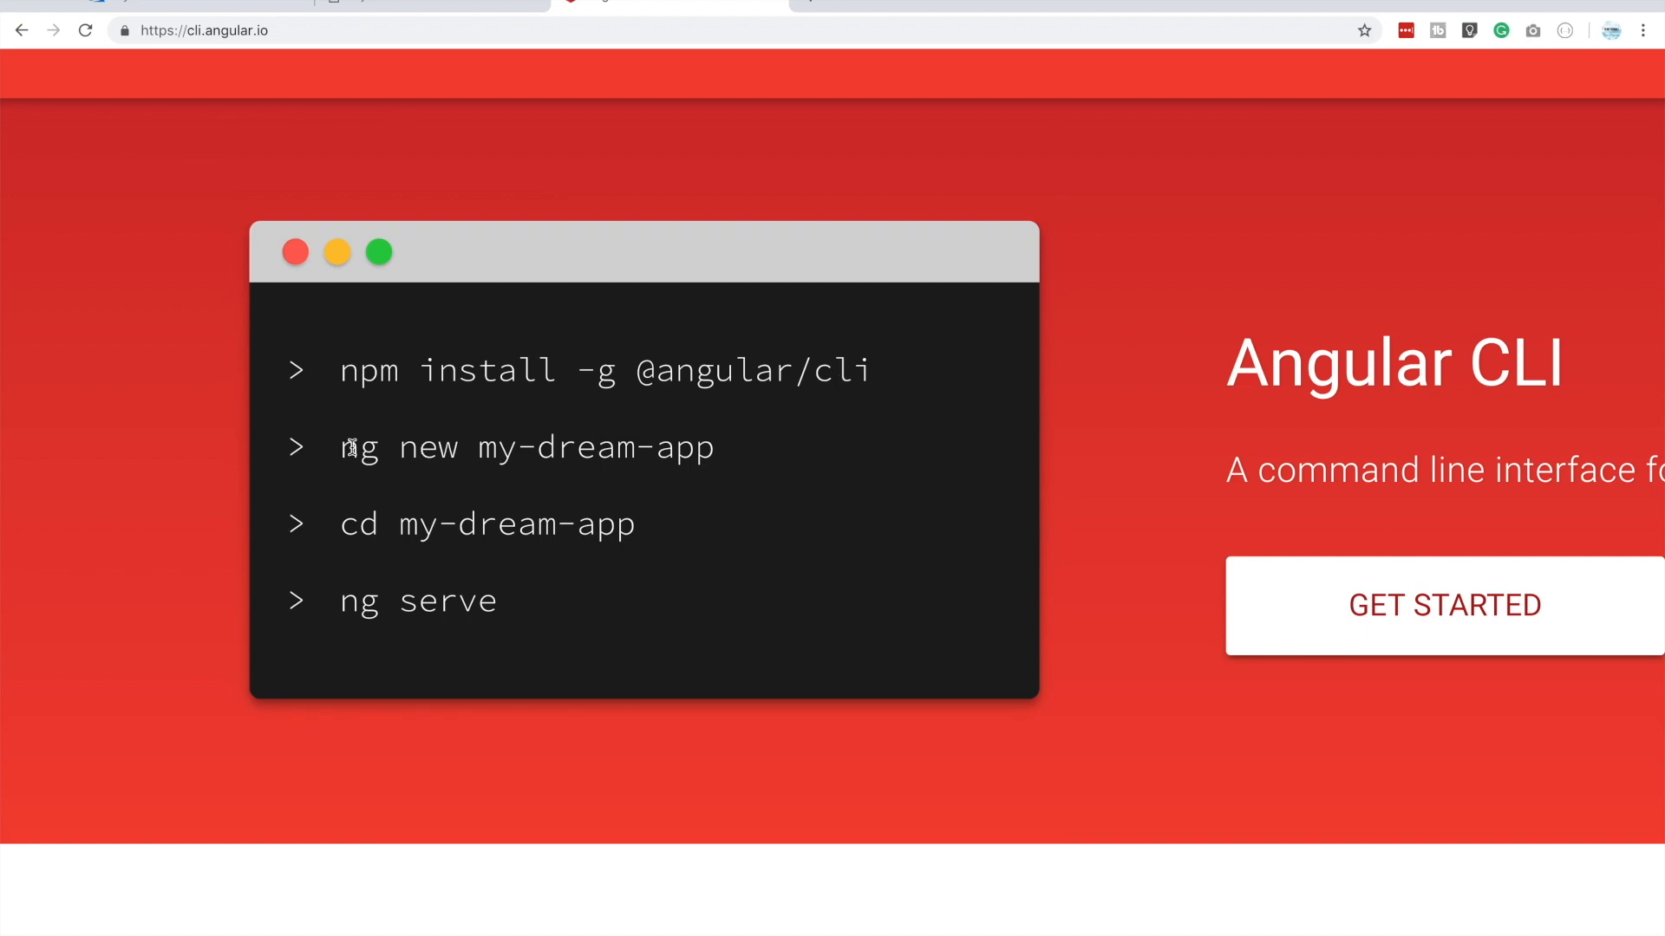
In the Visual Studio Code terminal, create a new Angular app named myapp with ng new, and clear the terminal output
drag(342, 448, 713, 448)
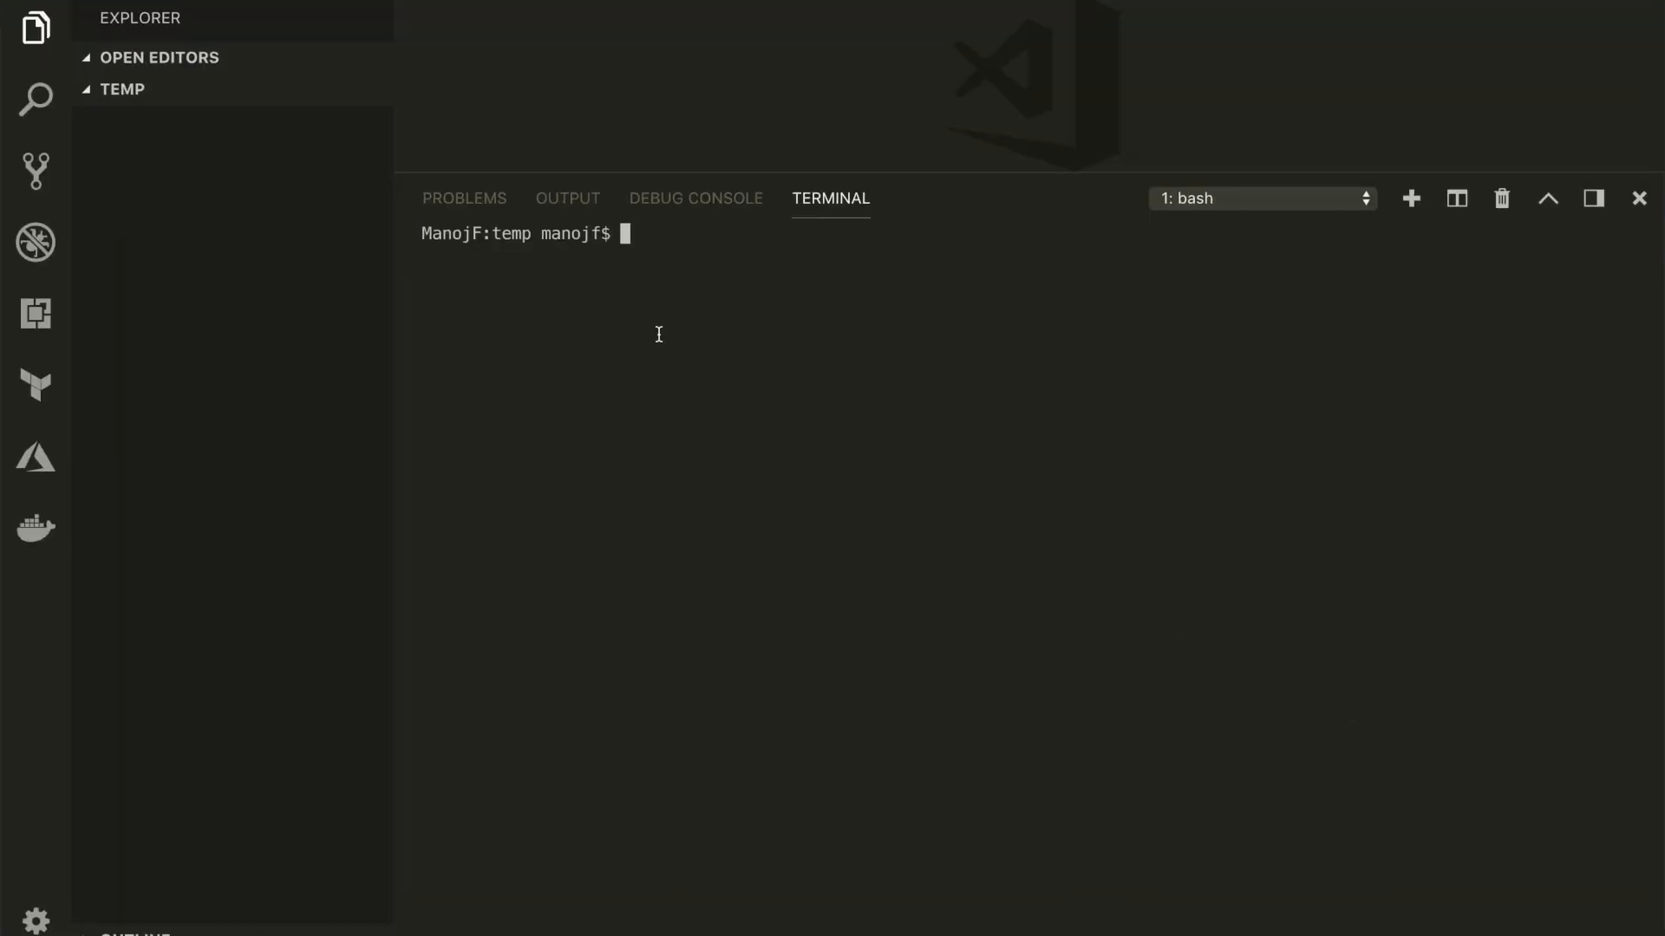
text(ng new myapp)
key(Return)
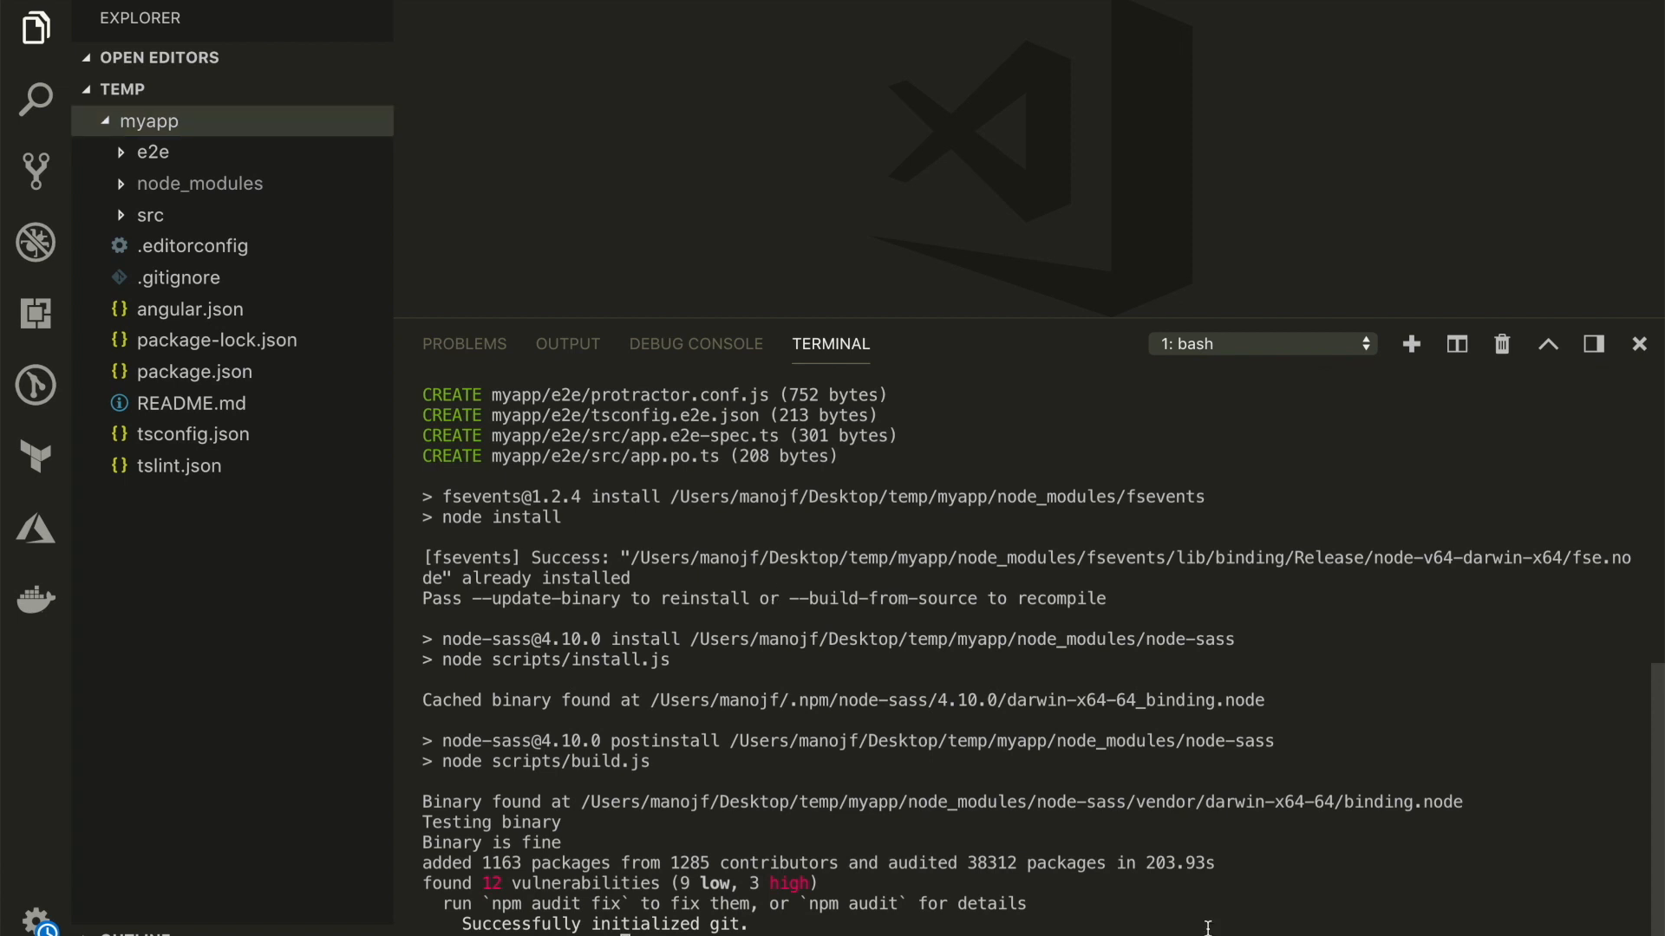
key(super+k)
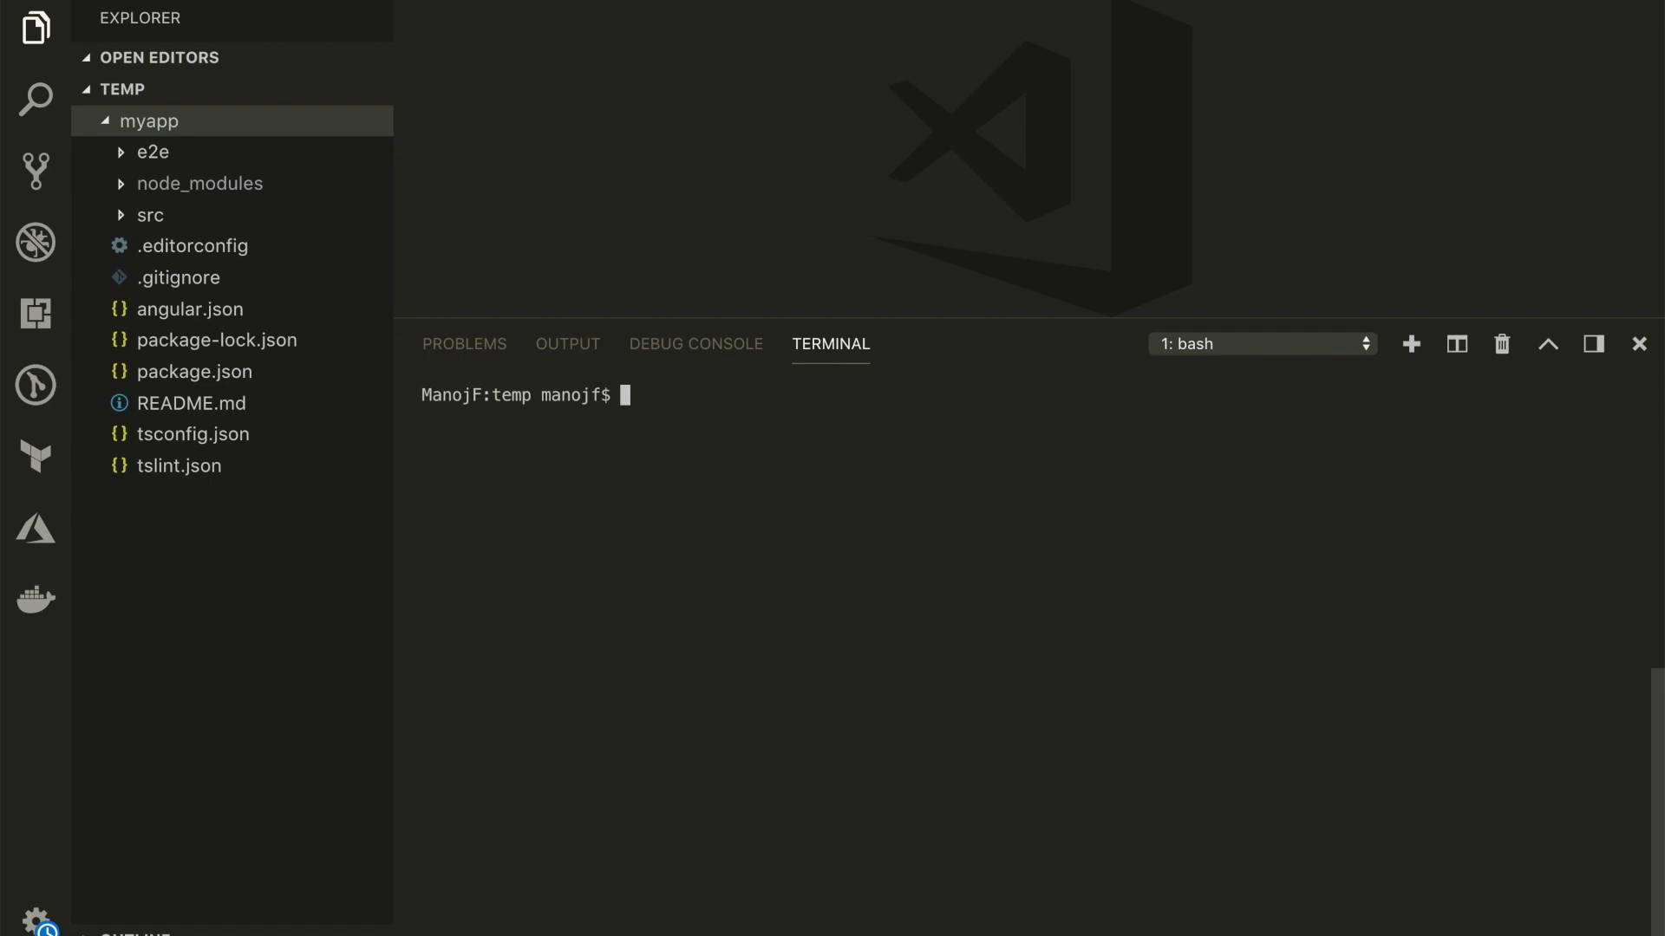
Build the app for production from the myapp folder with ng build --prod, and expand the dist folder with its full file names readable
text(cd my)
key(Tab)
key(Return)
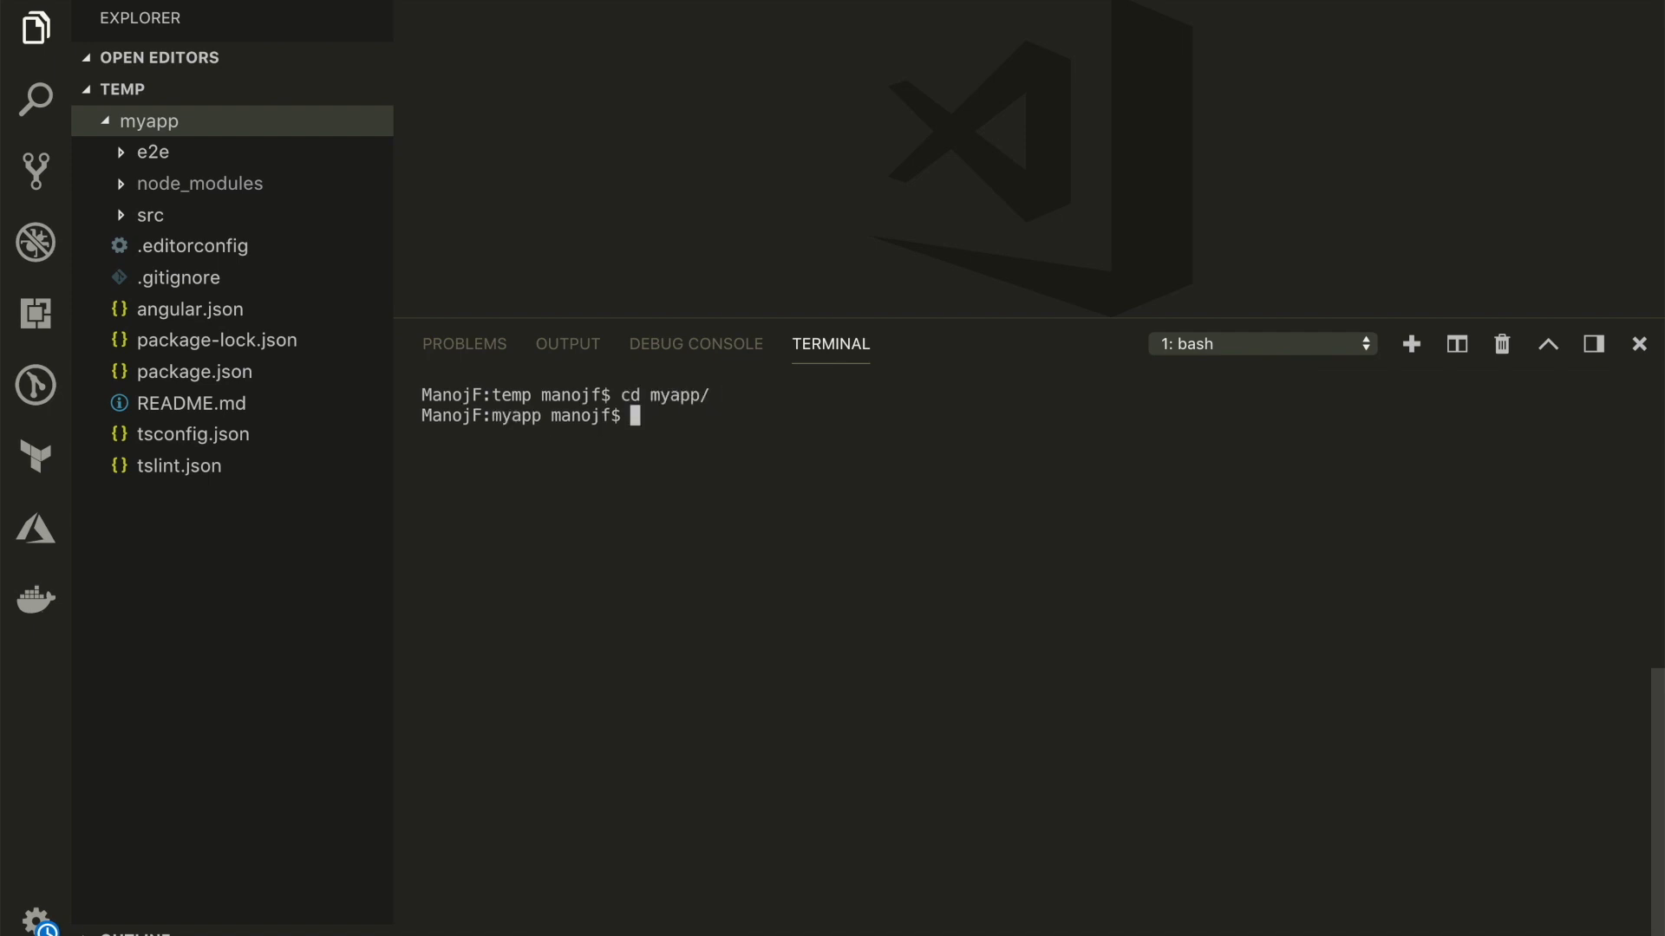
text(ng build --prod)
key(Return)
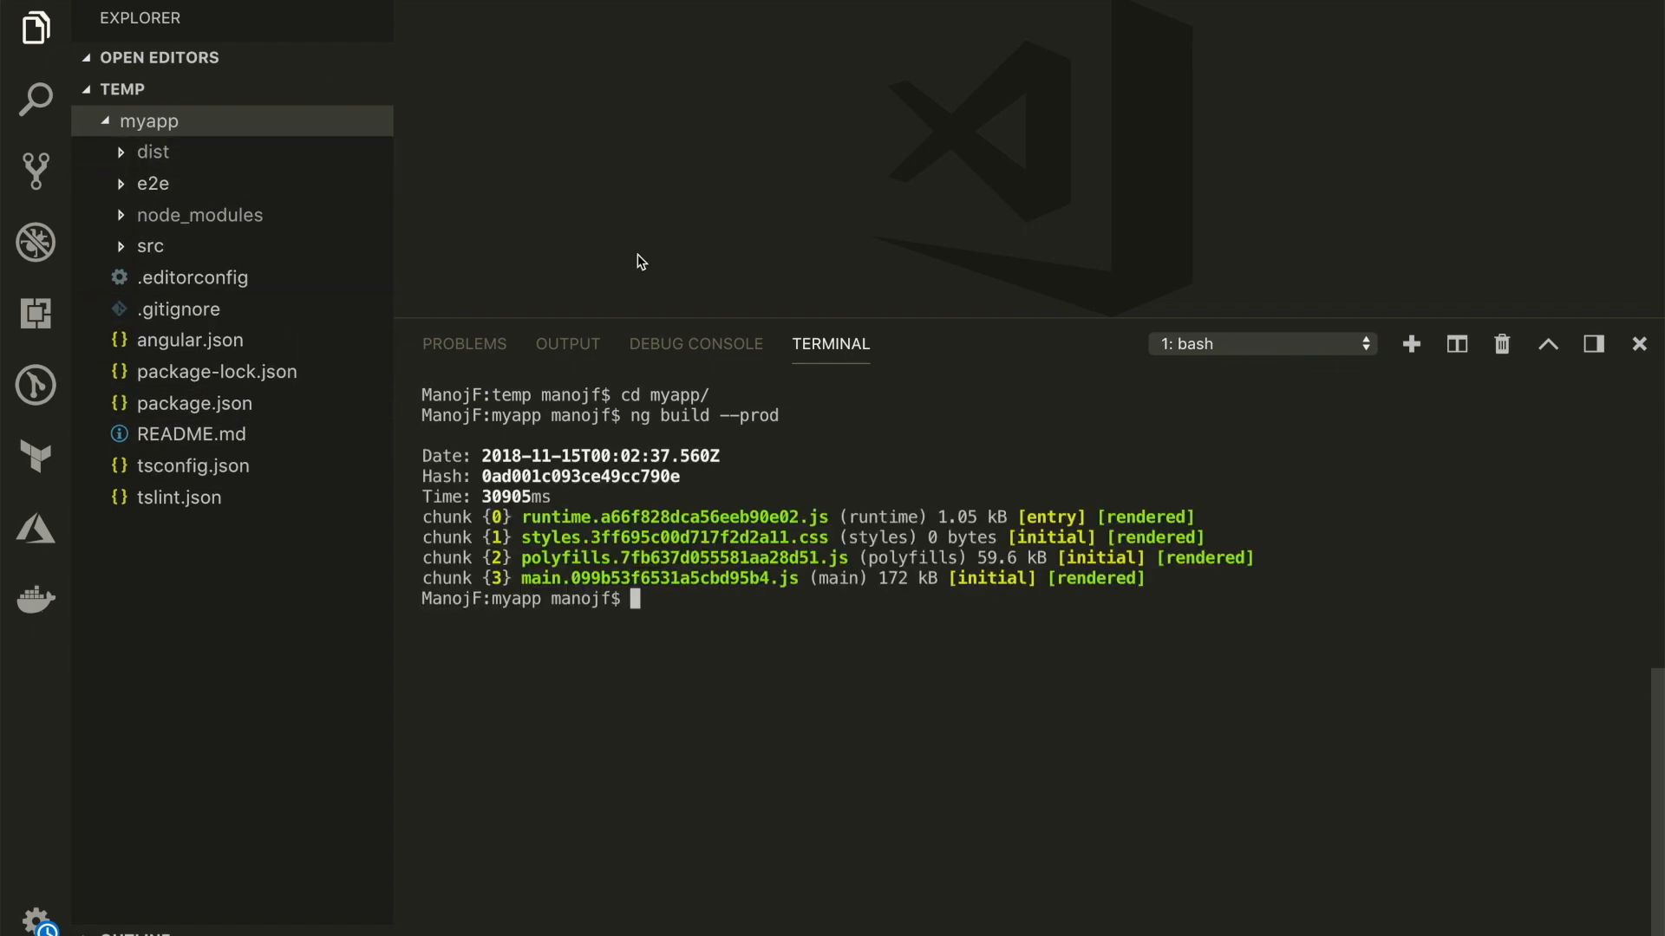
click(139, 163)
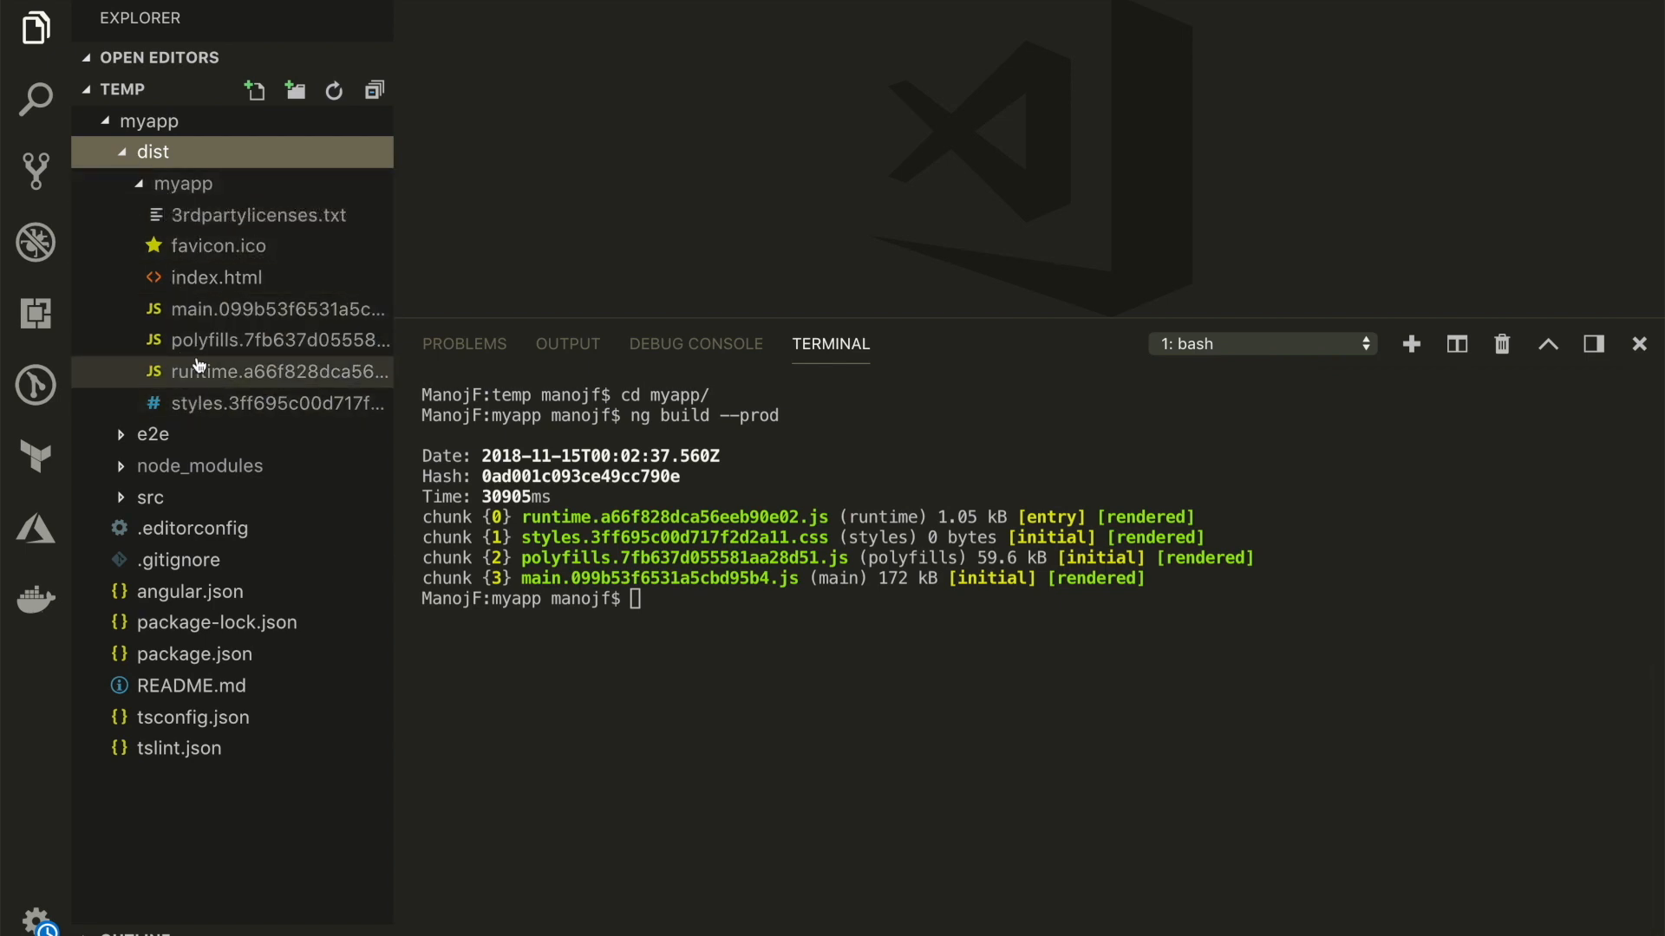
drag(394, 286, 503, 291)
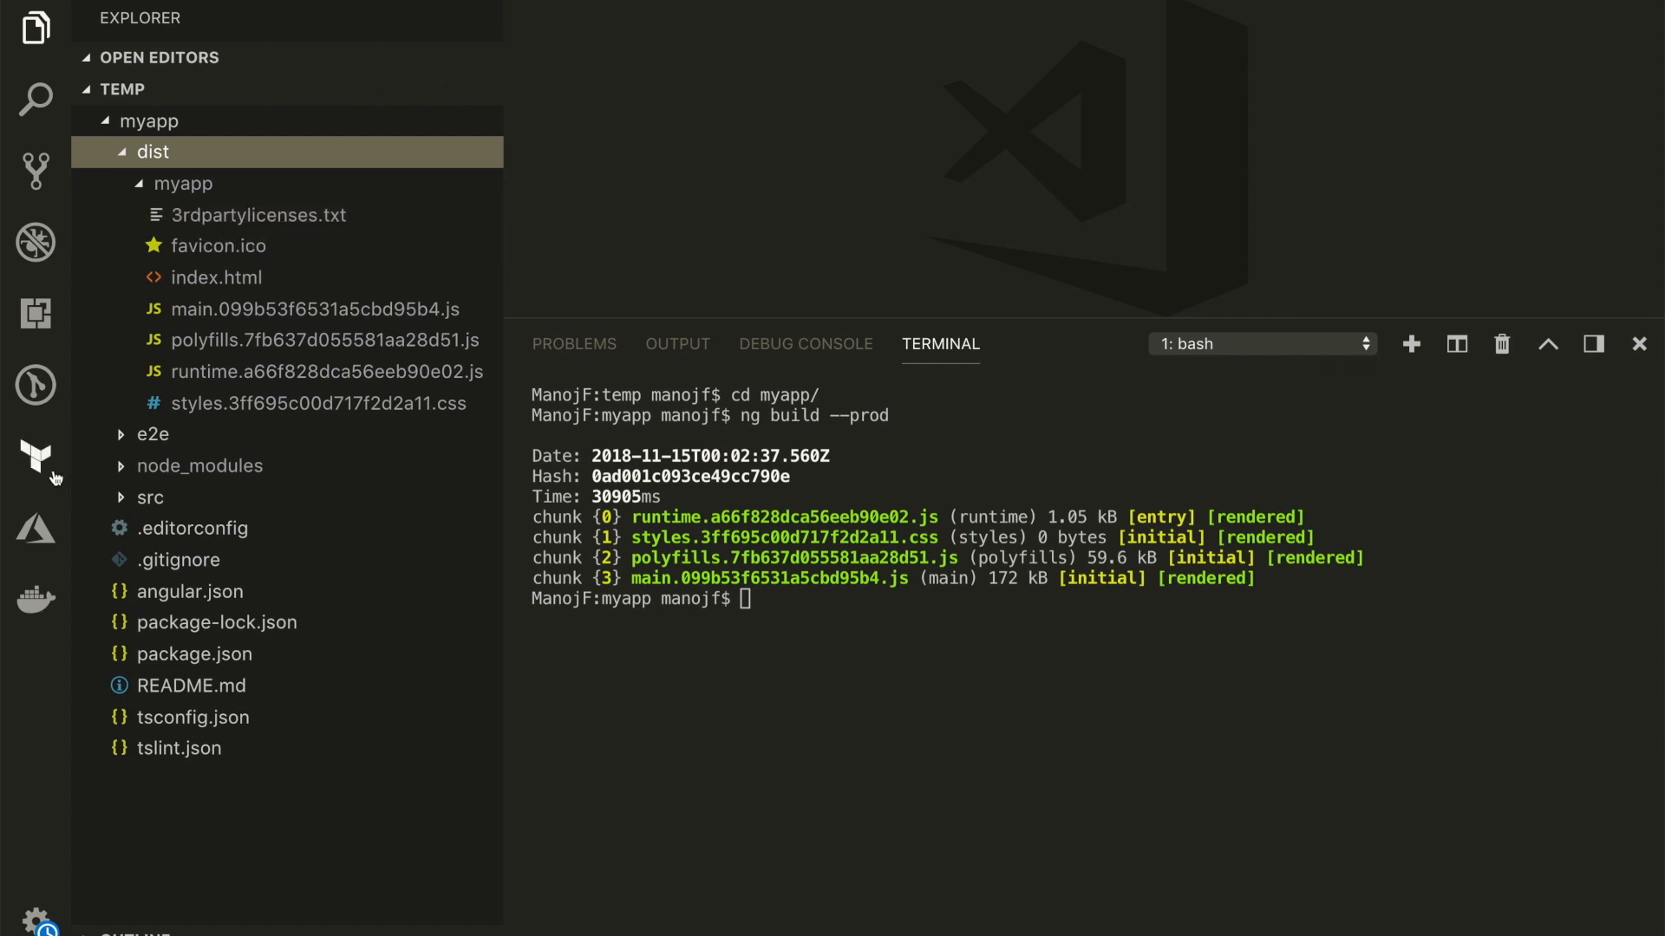
Search the extensions marketplace for "azure storage"
click(37, 314)
text(azure storga)
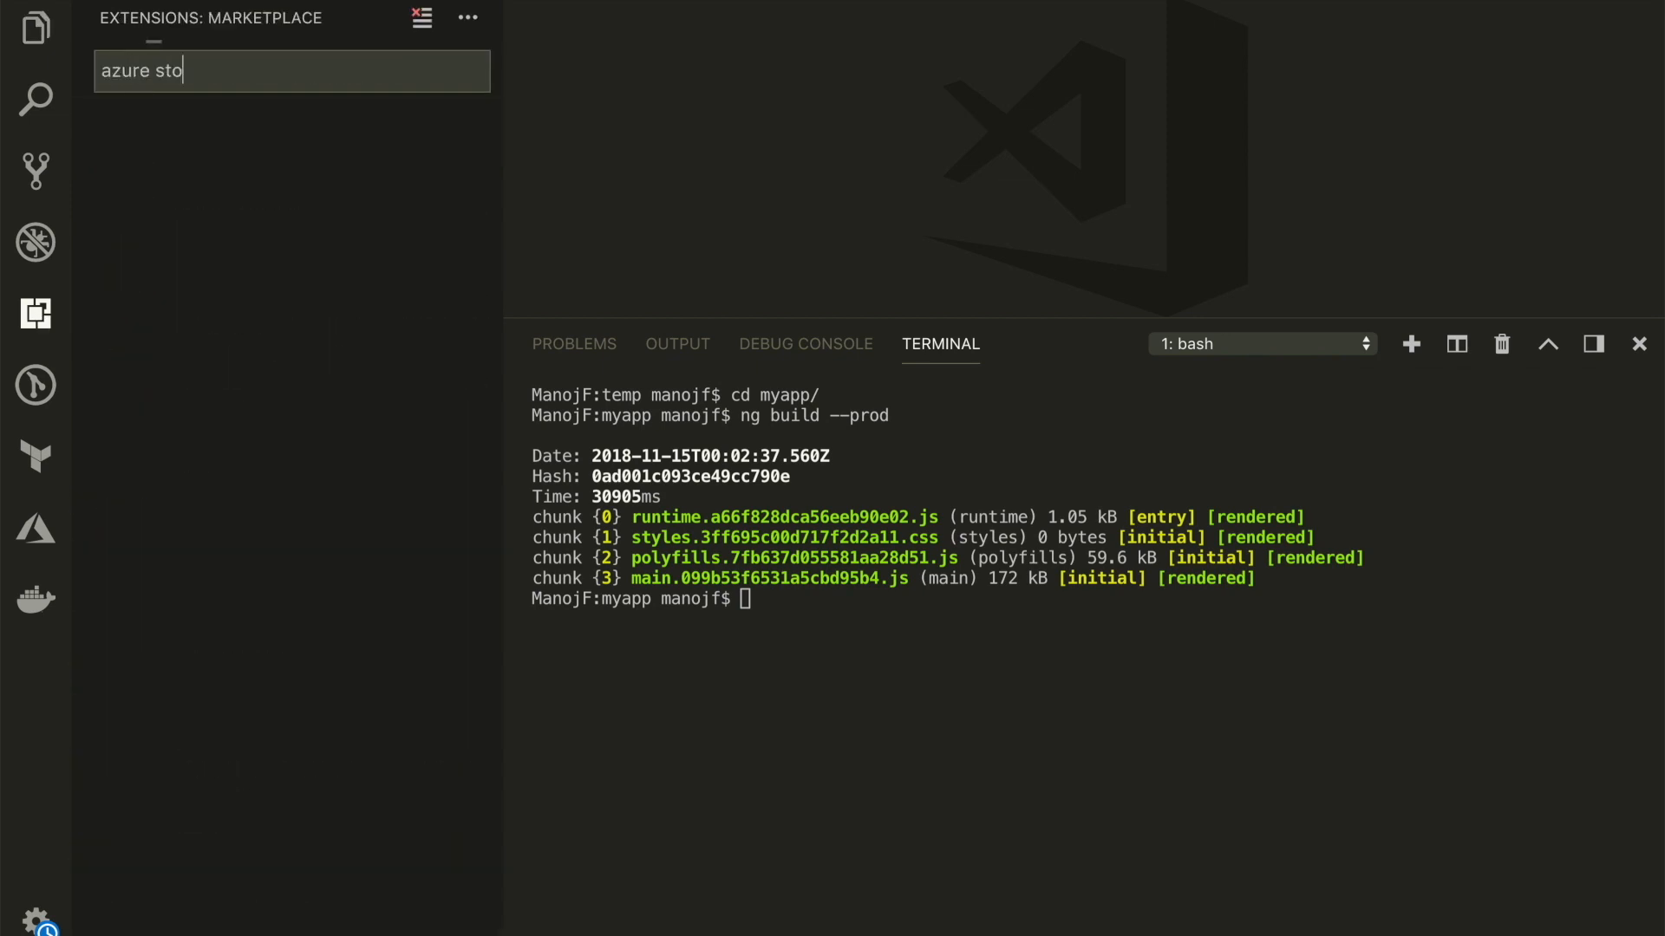
key(BackSpace)
key(BackSpace)
text(age)
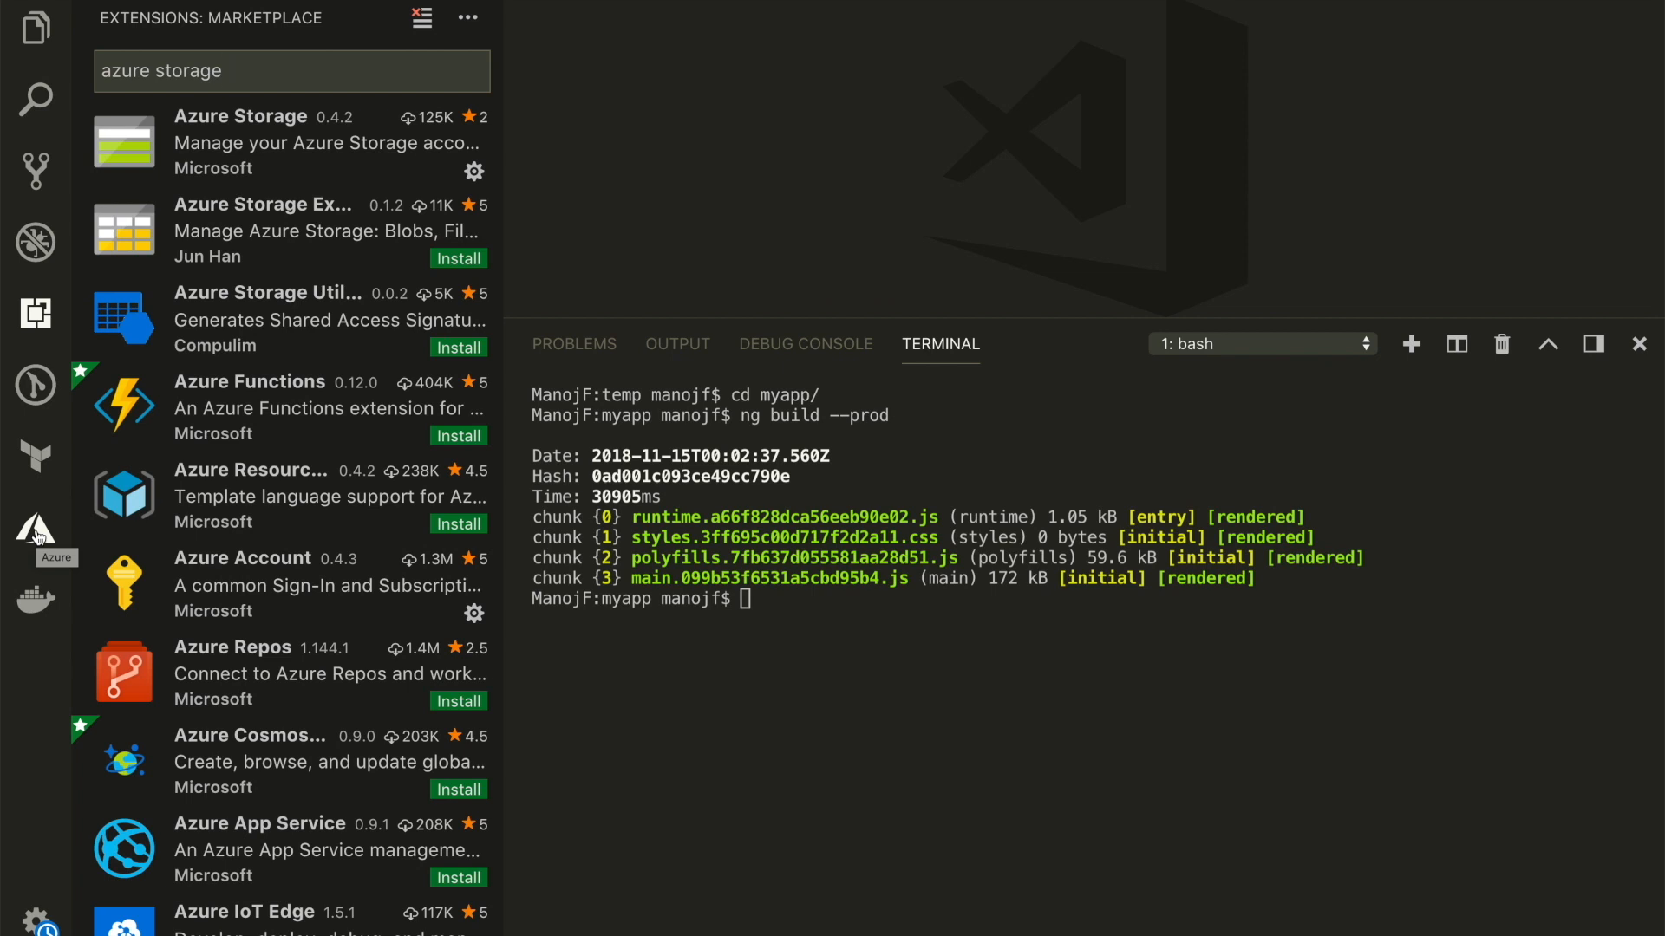
Start a static website deployment from the Azure Storage extension, and view the staticwebaccount storage account in the Azure portal
click(35, 530)
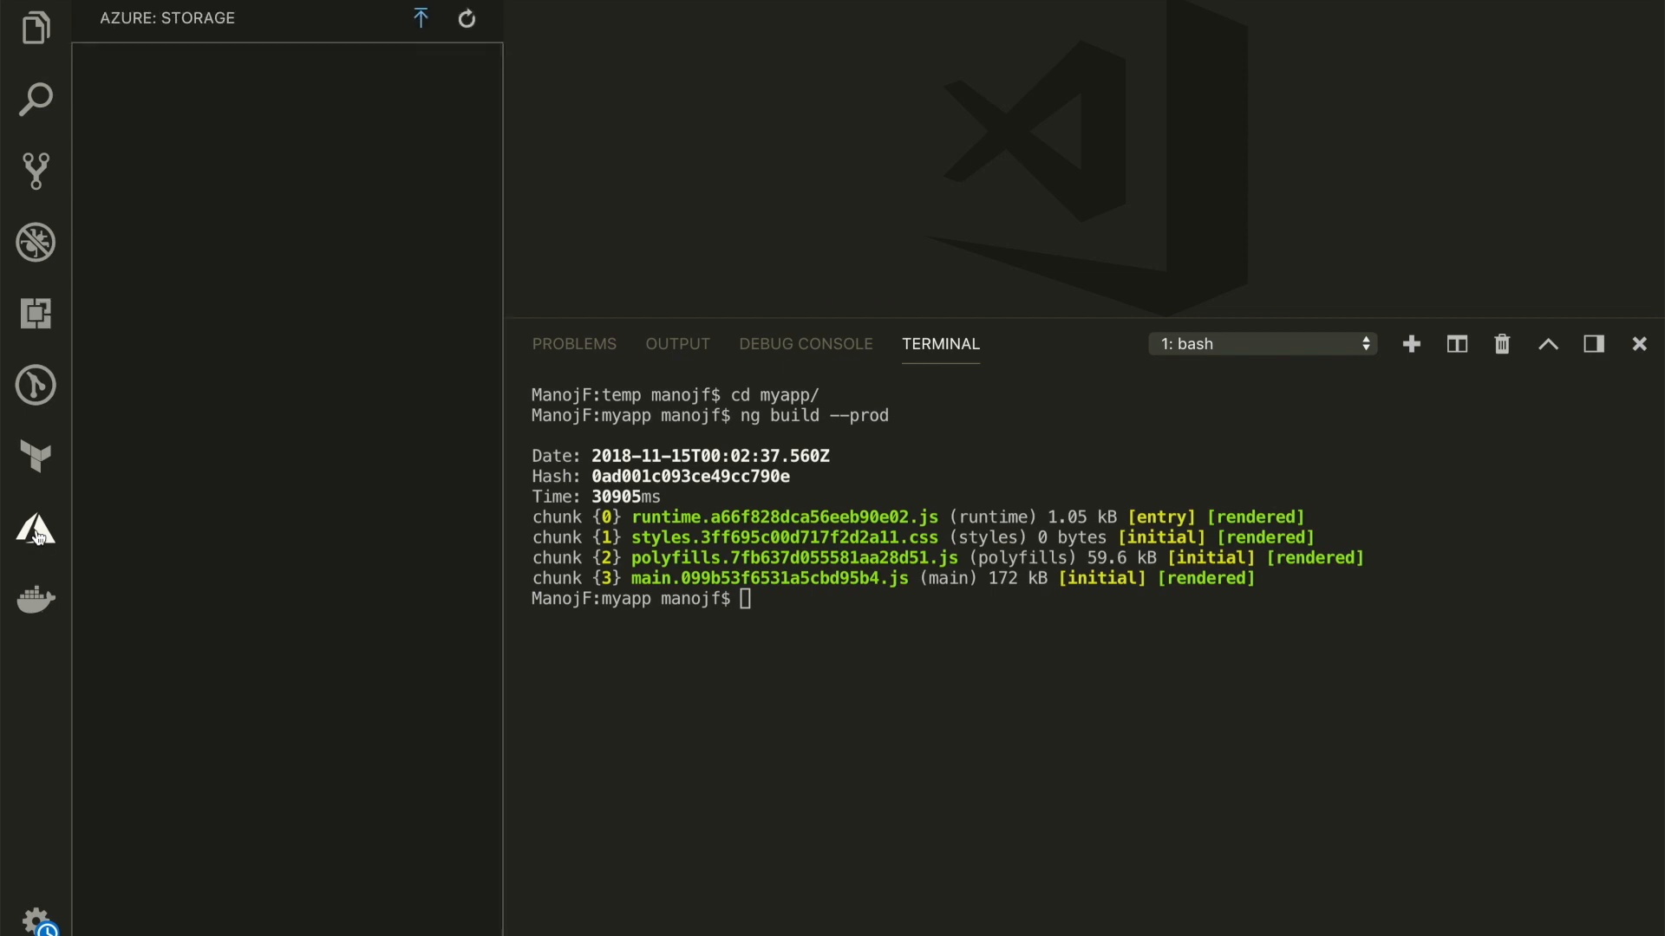
click(422, 24)
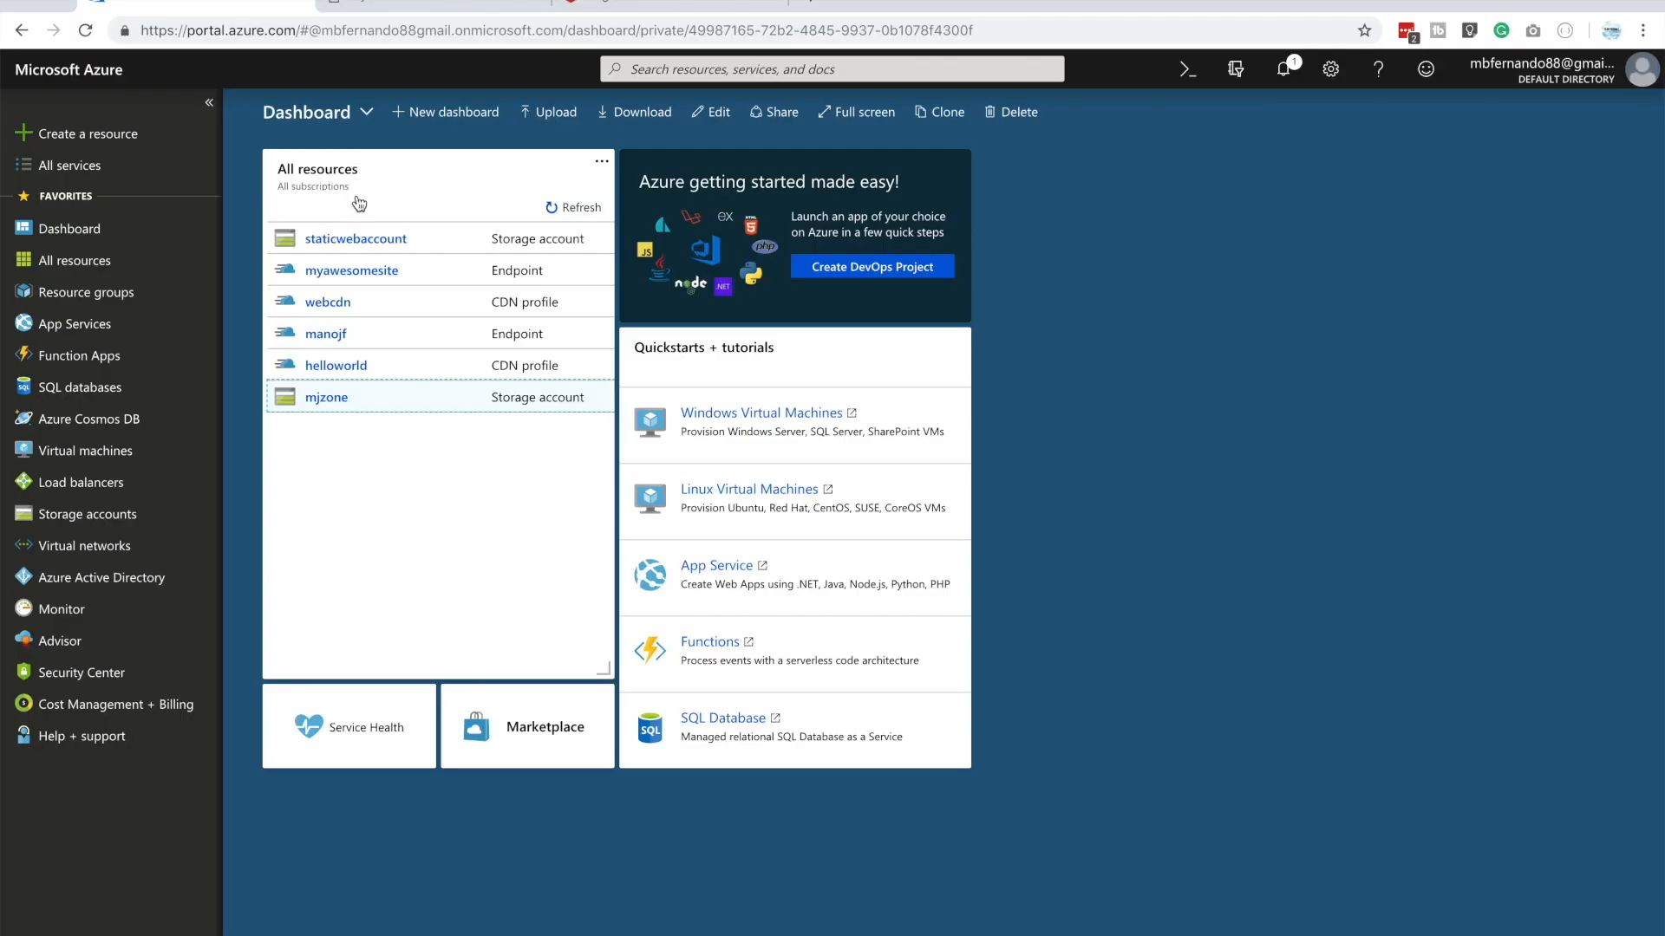
click(95, 515)
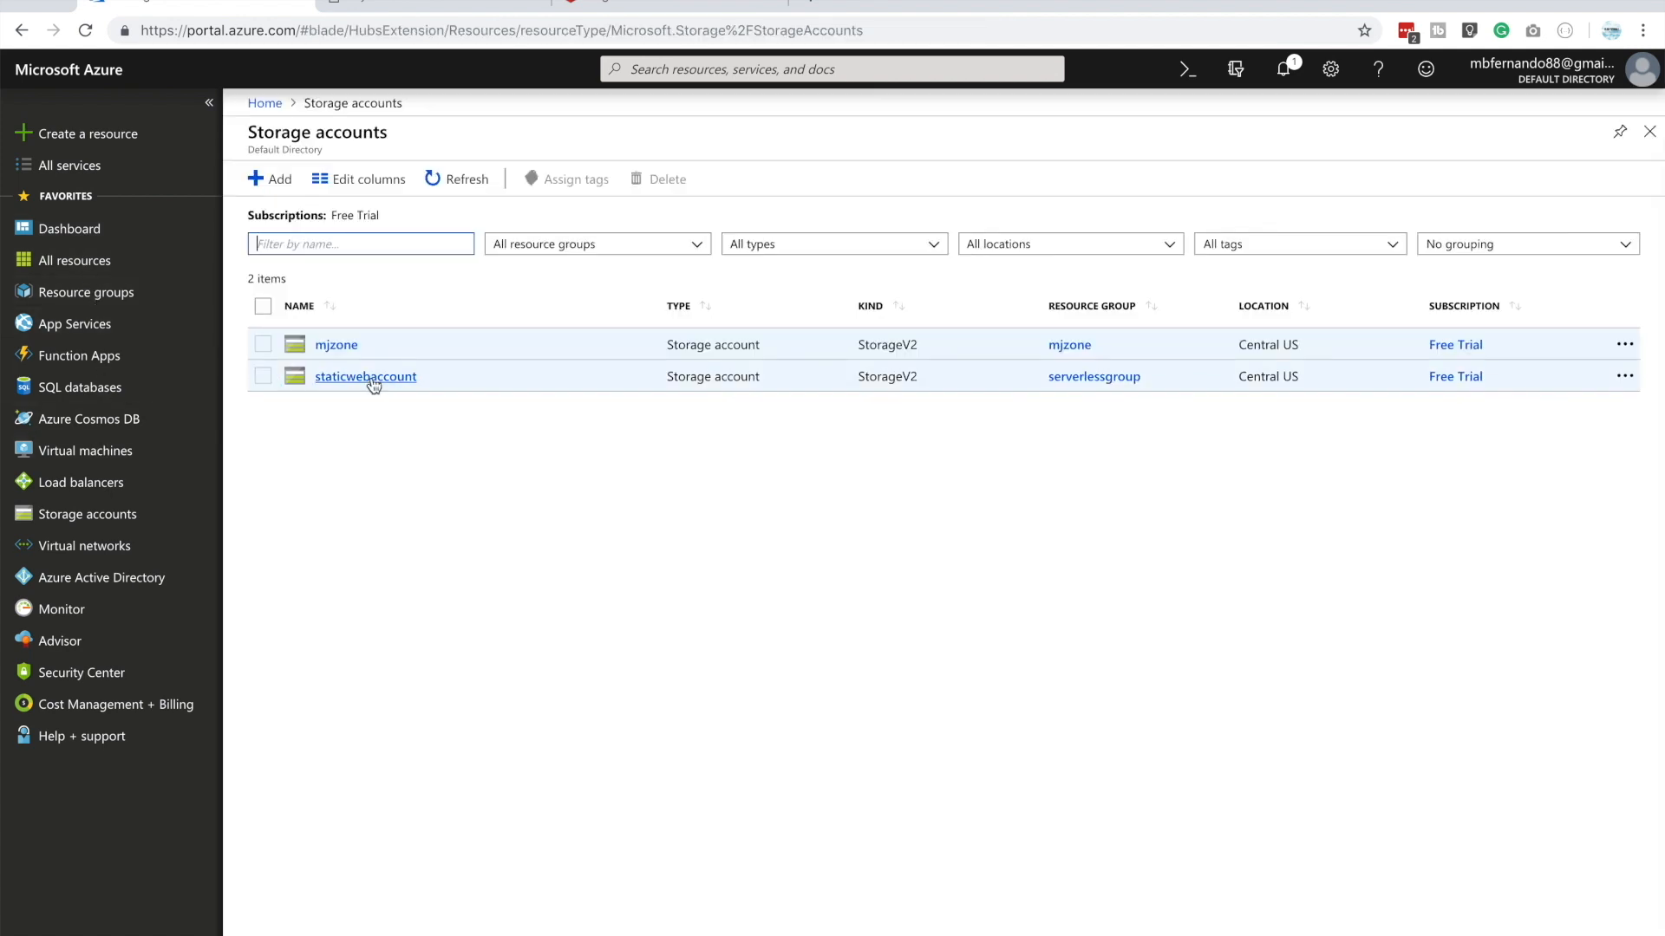
click(371, 380)
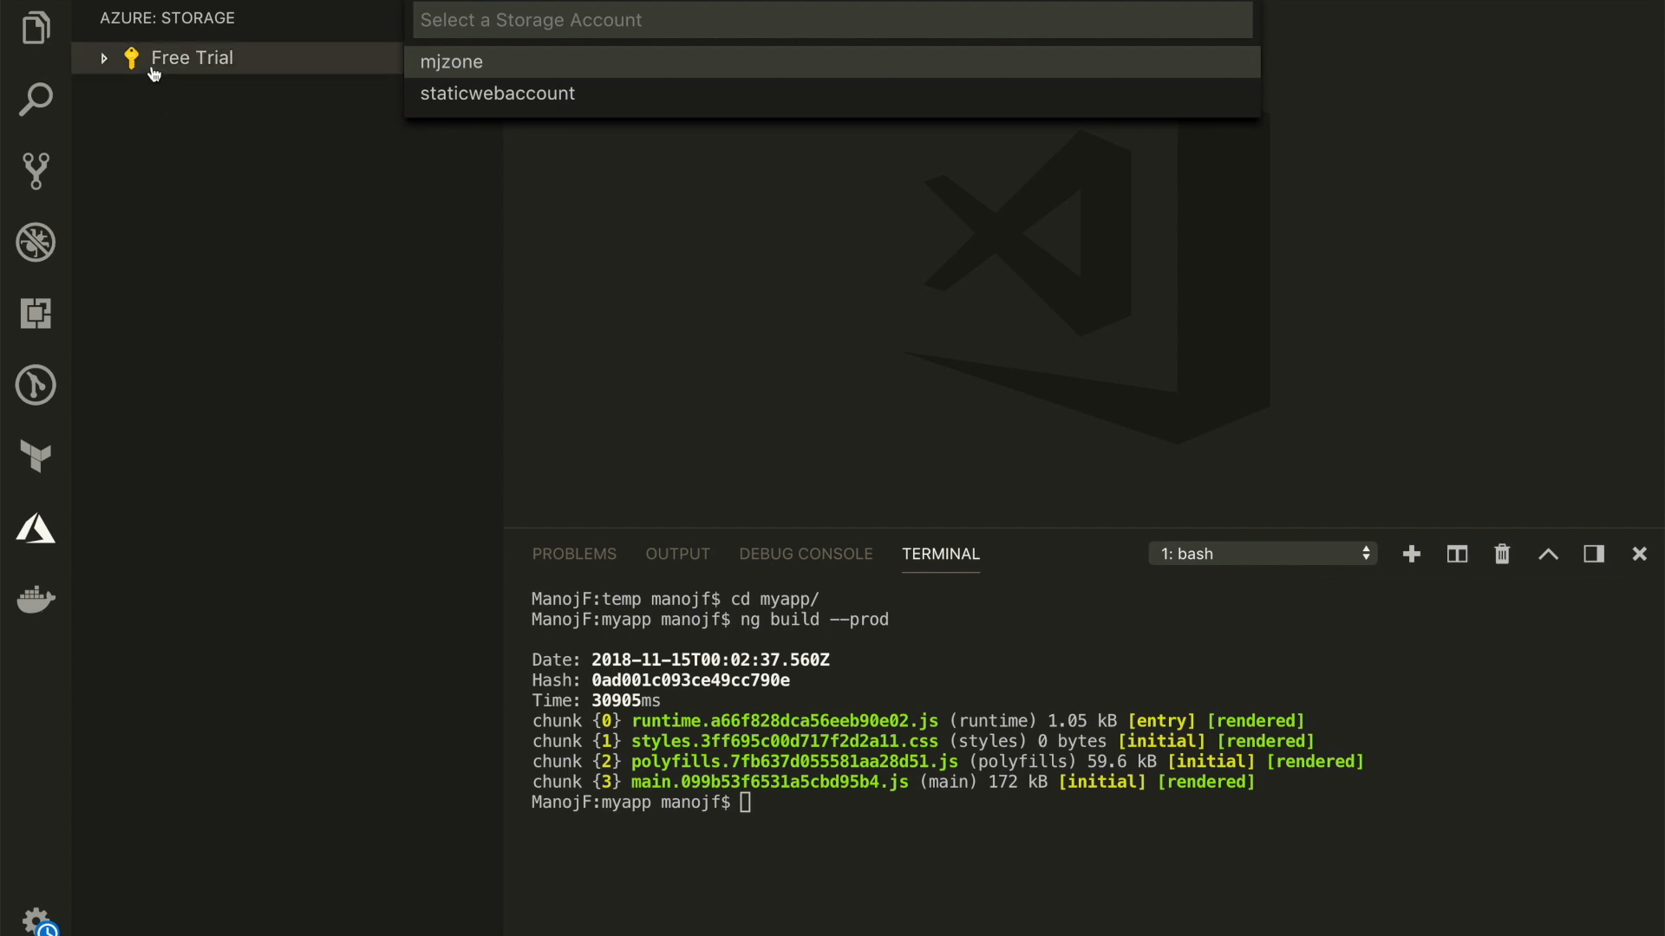
Deploy the temp/myapp/dist/myapp folder to the staticwebaccount storage account from Visual Studio Code, deleting the existing files in its $web container
click(527, 94)
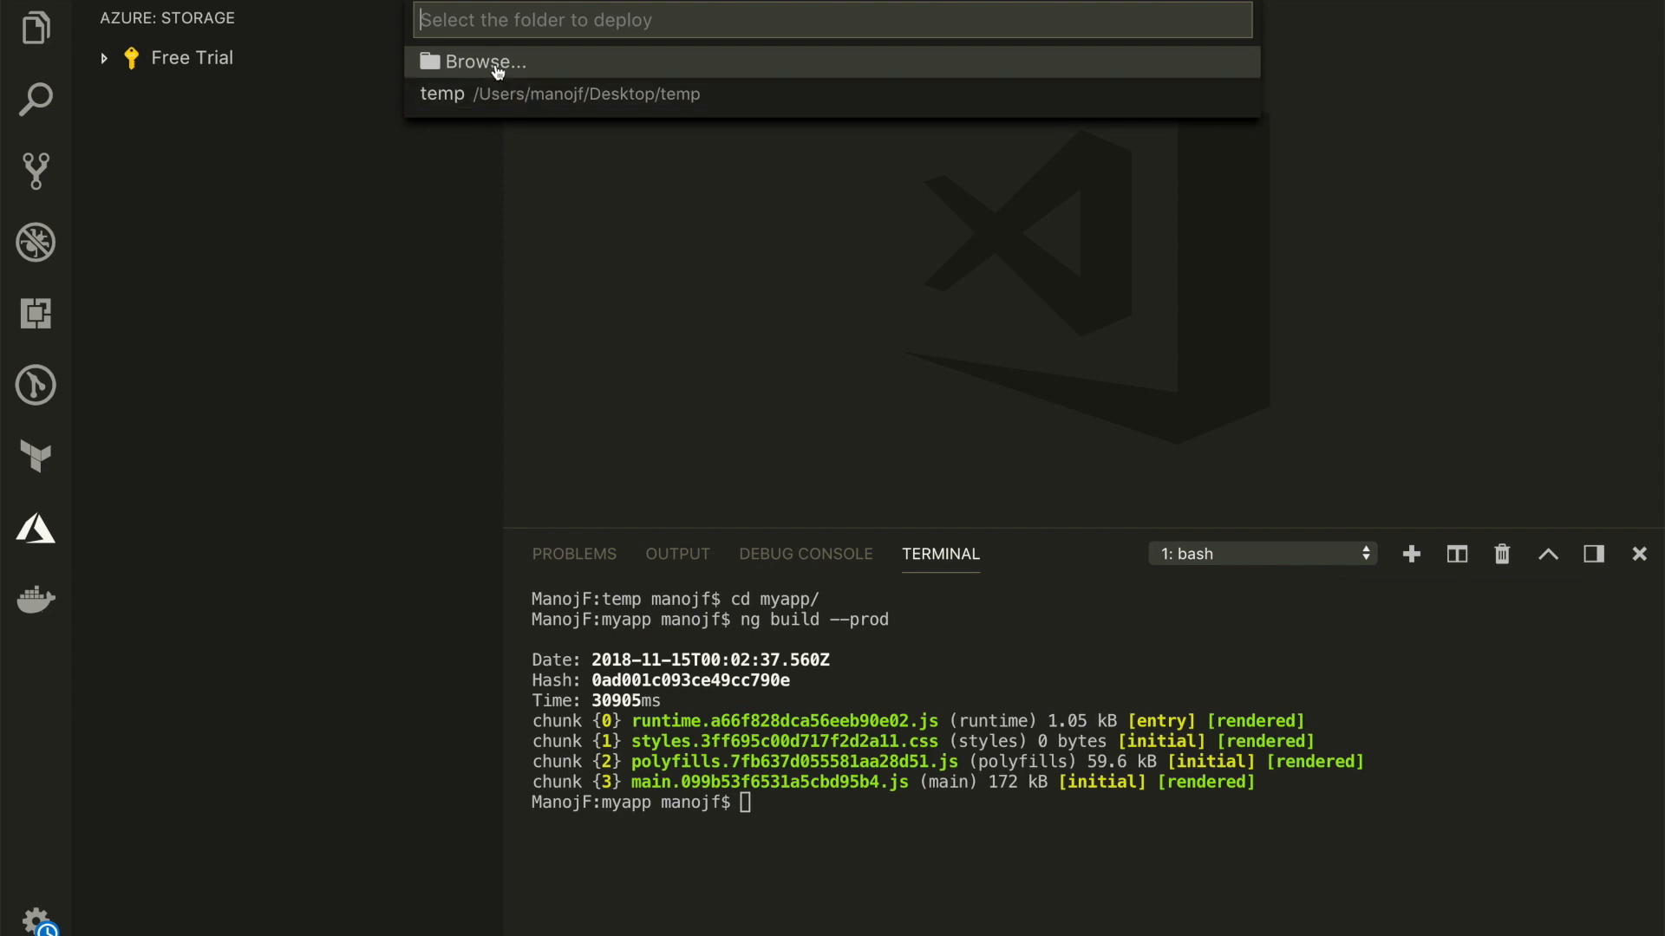
click(497, 69)
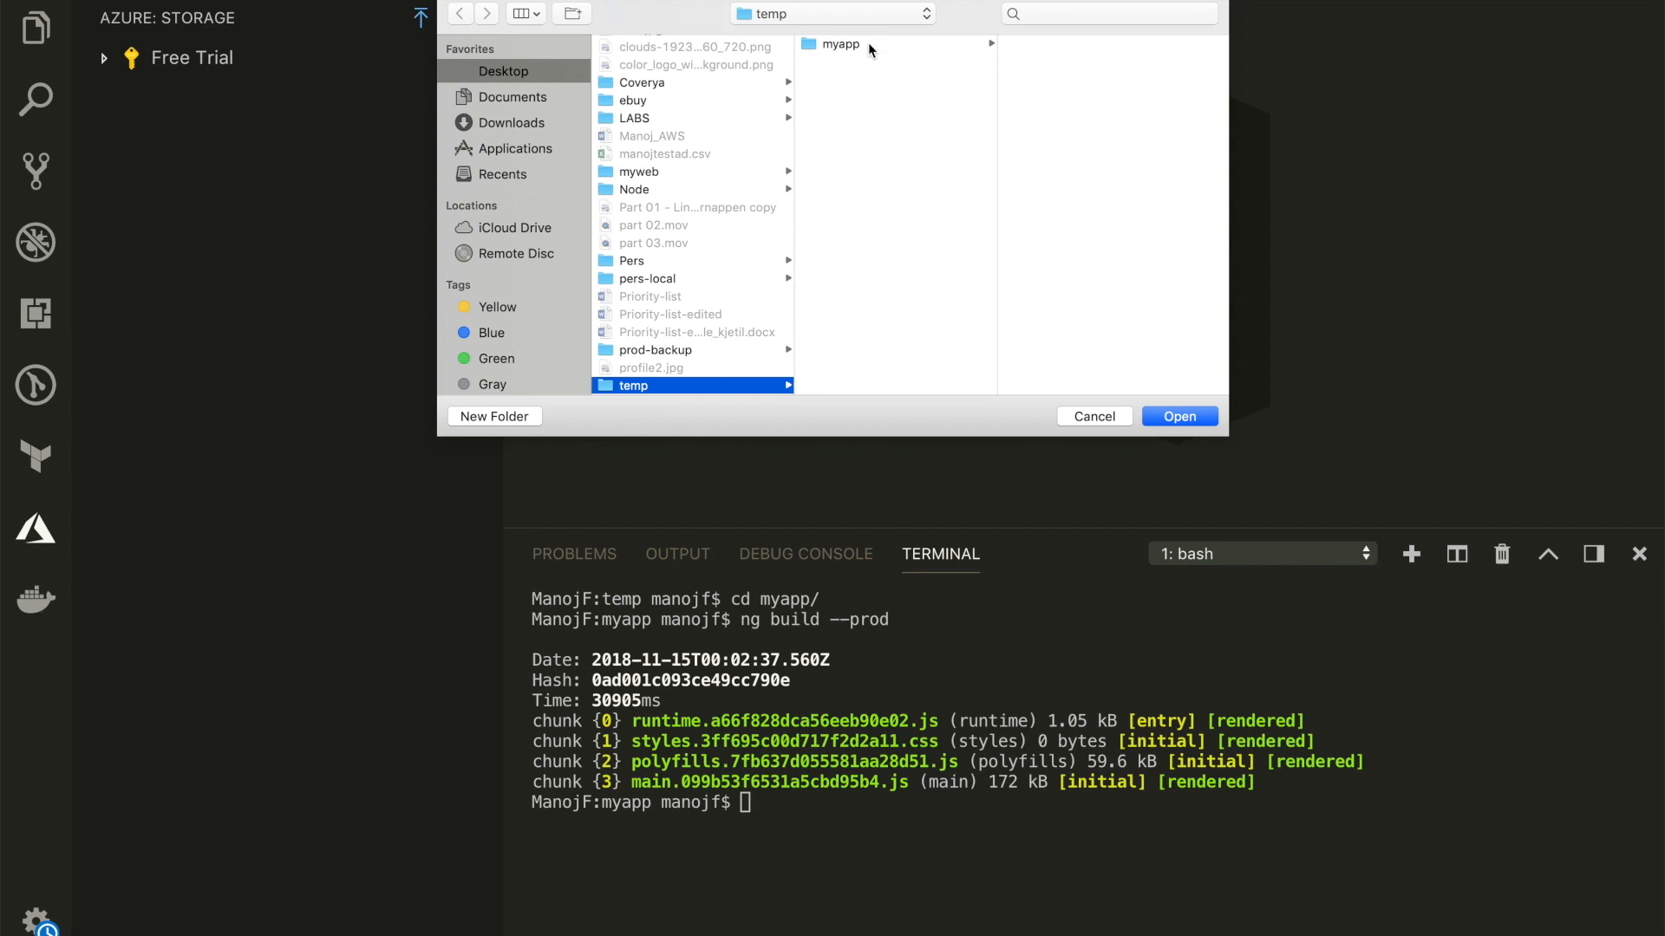
click(868, 44)
click(1032, 61)
click(969, 44)
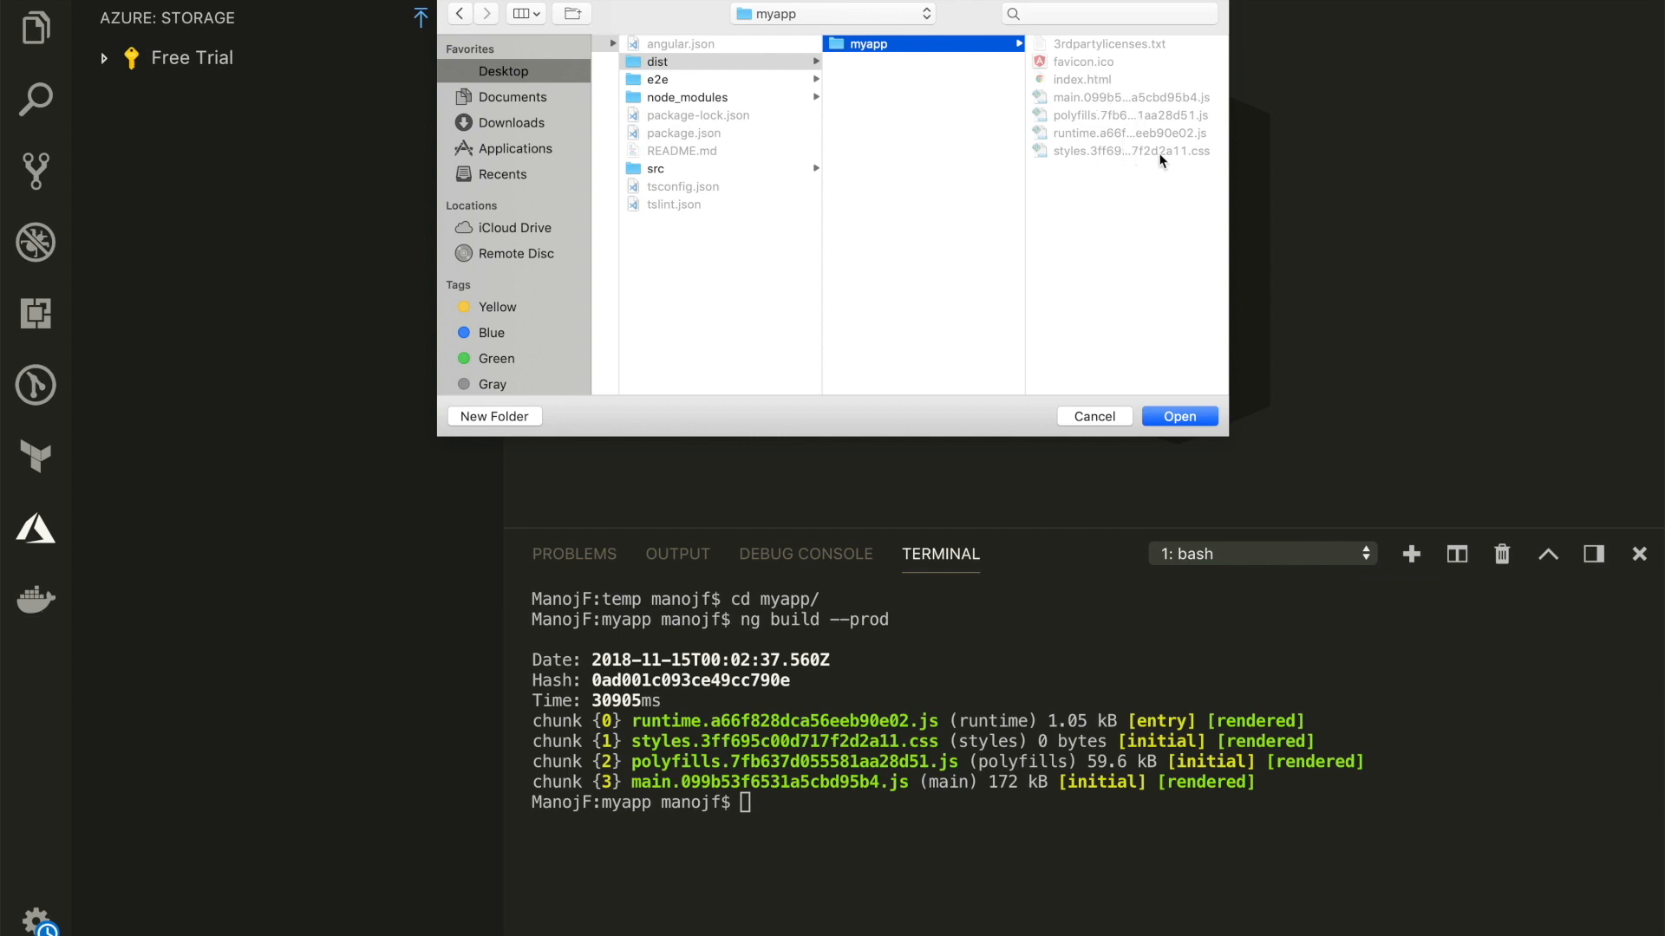
click(1179, 416)
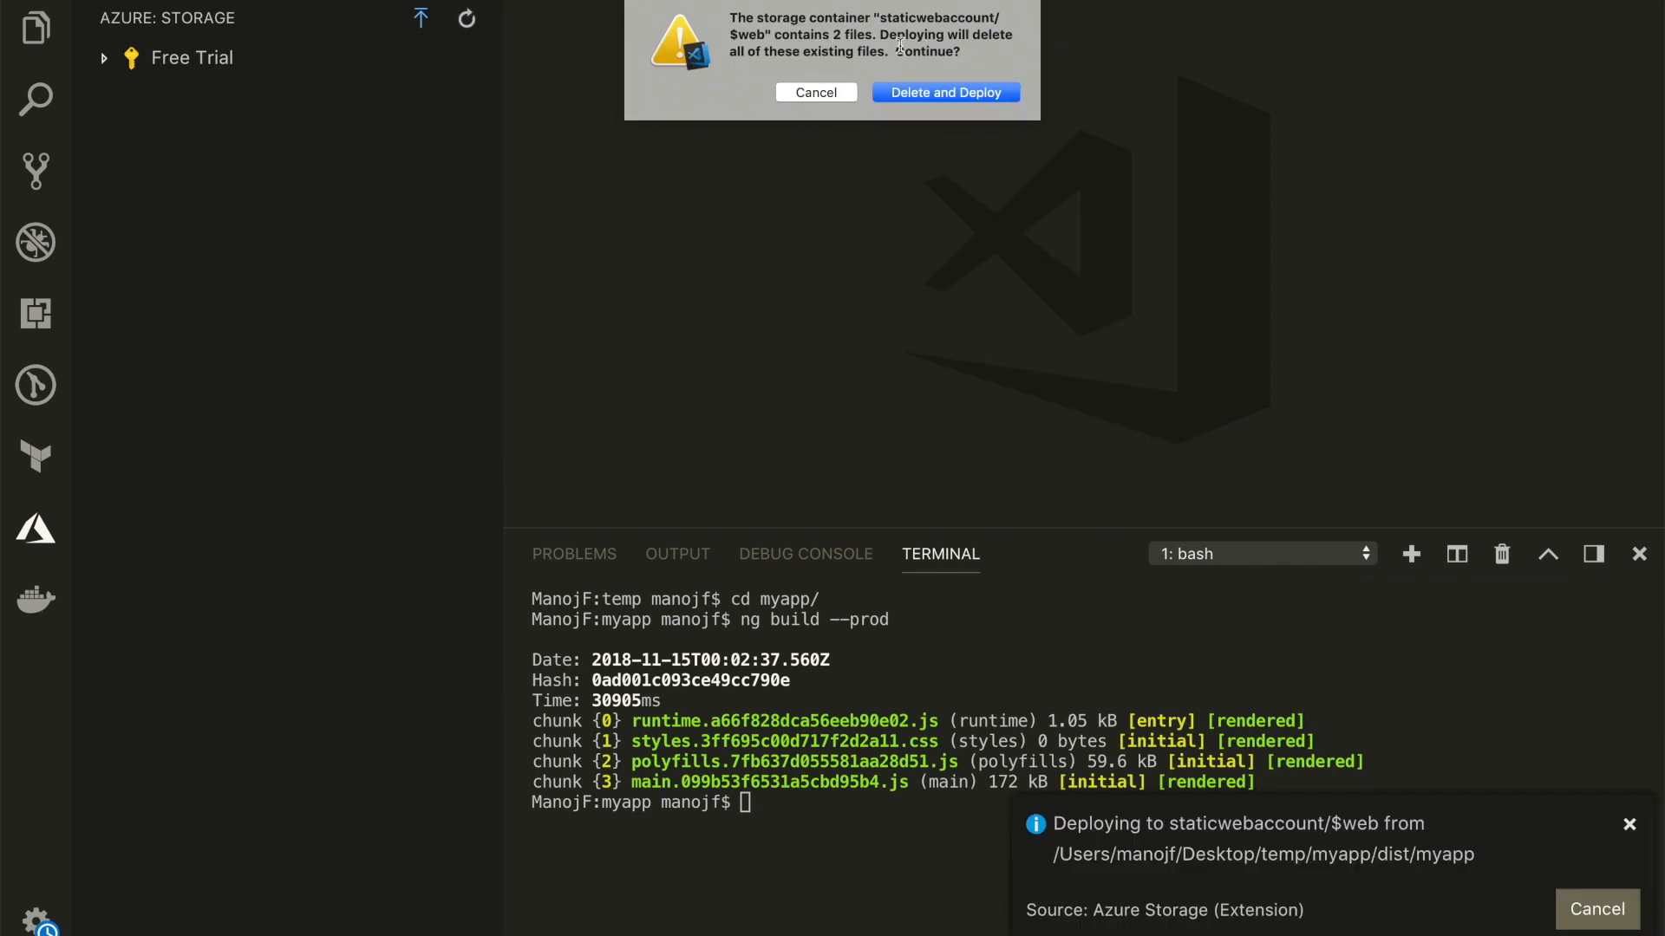
click(946, 92)
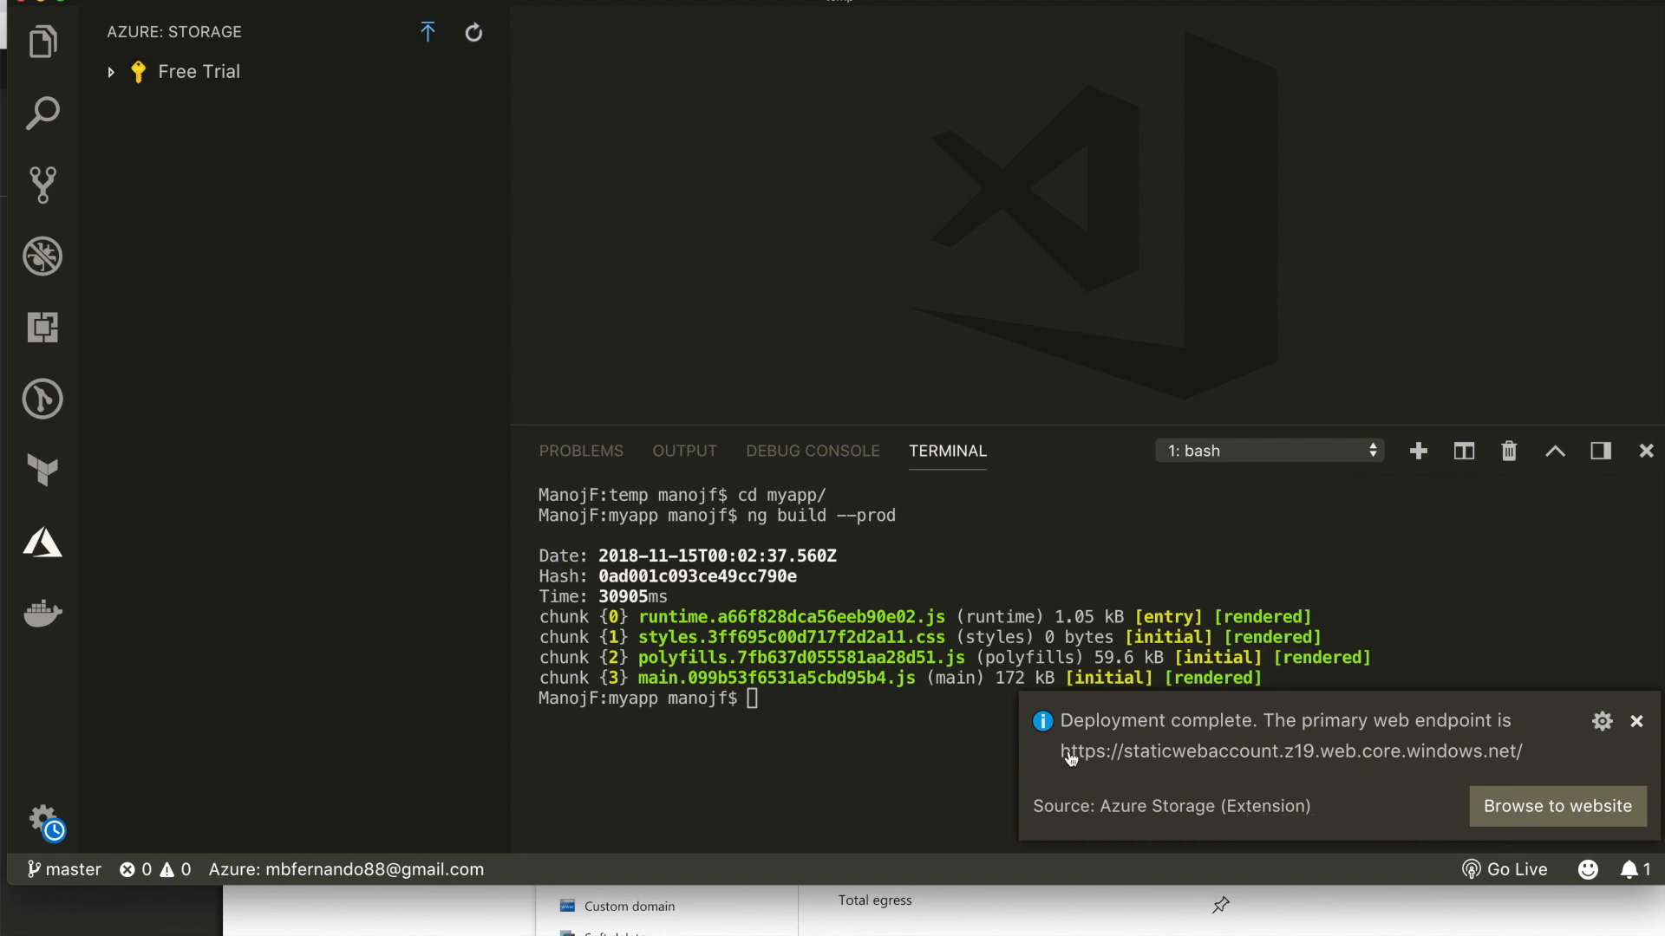
click(1557, 807)
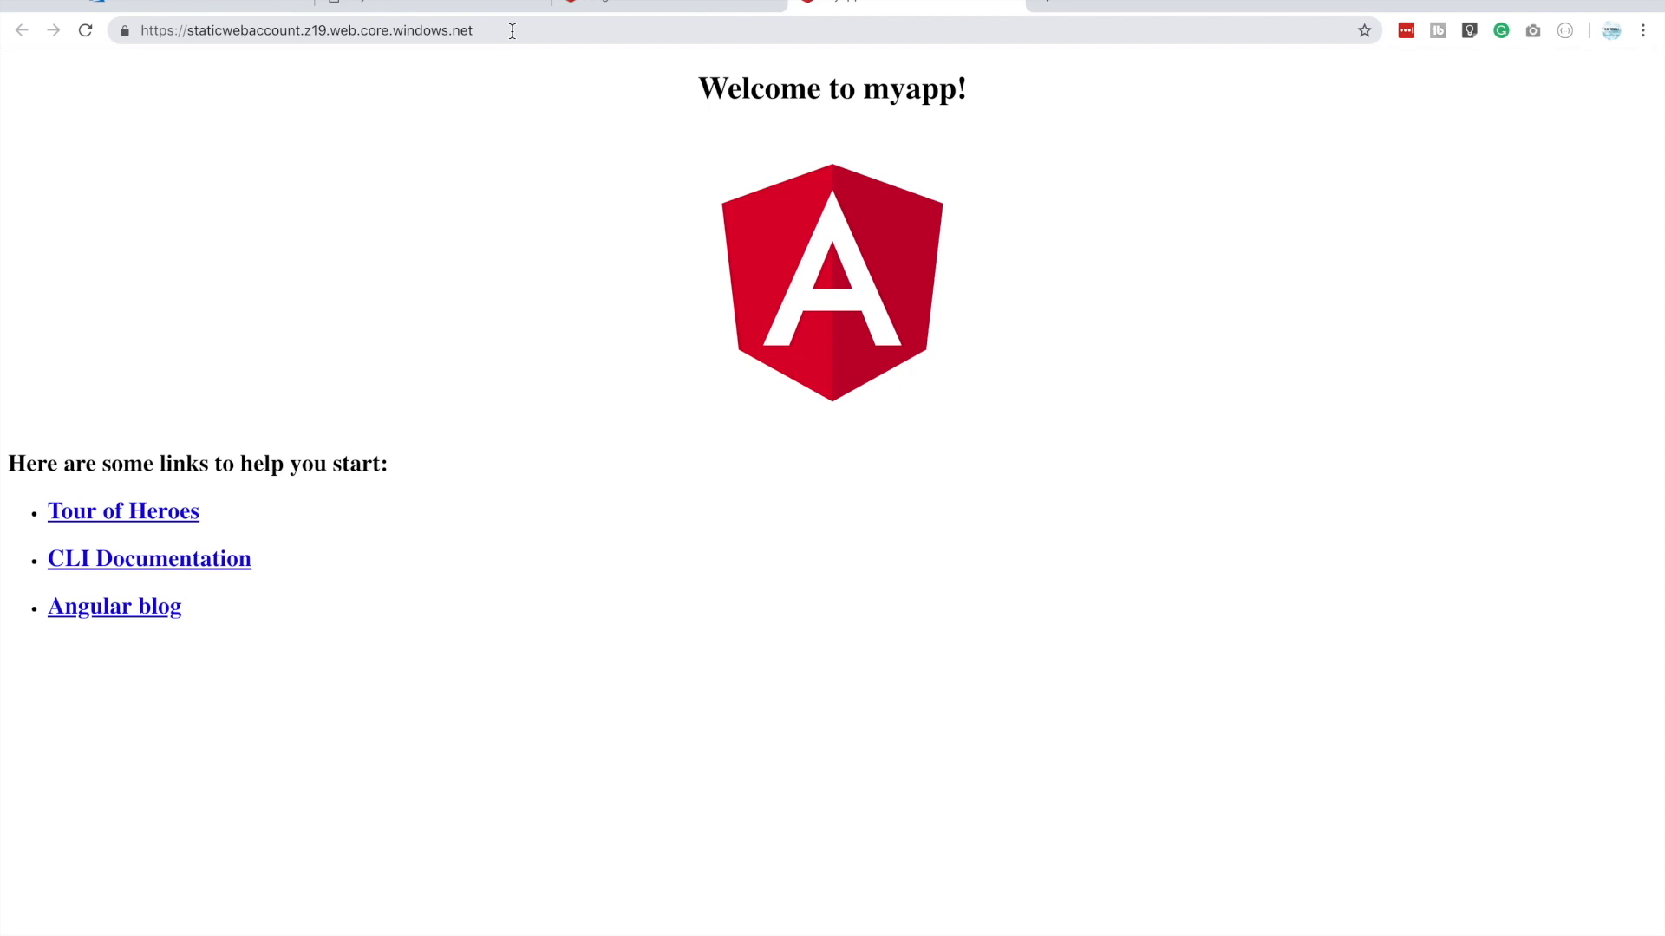
click(511, 31)
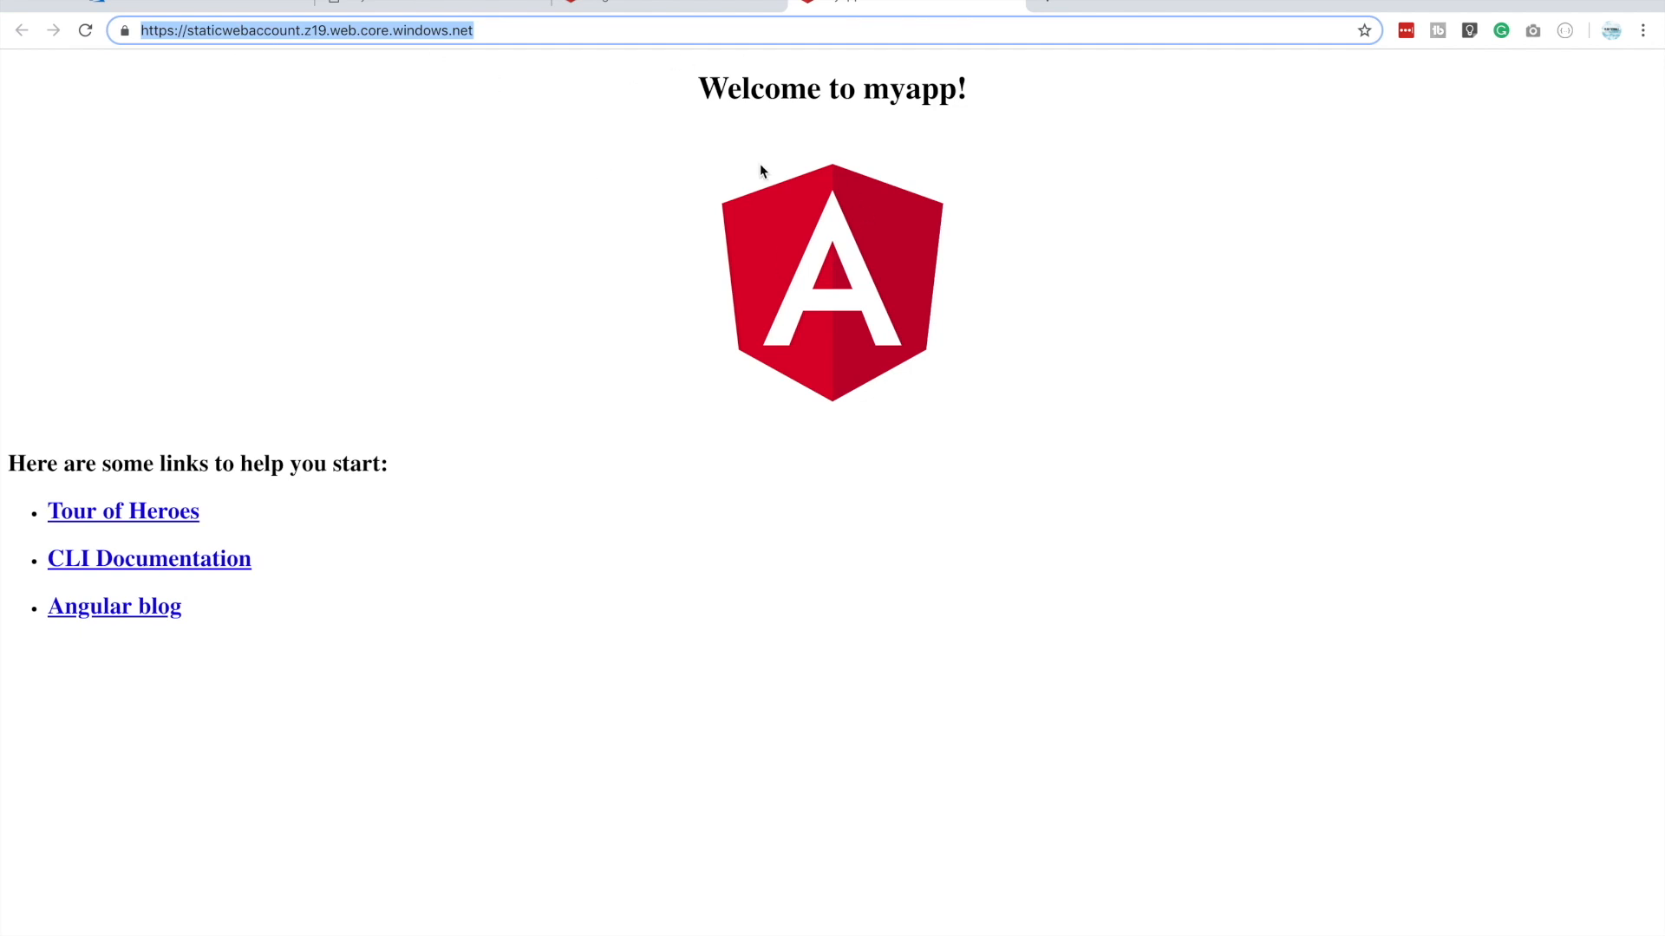
click(407, 5)
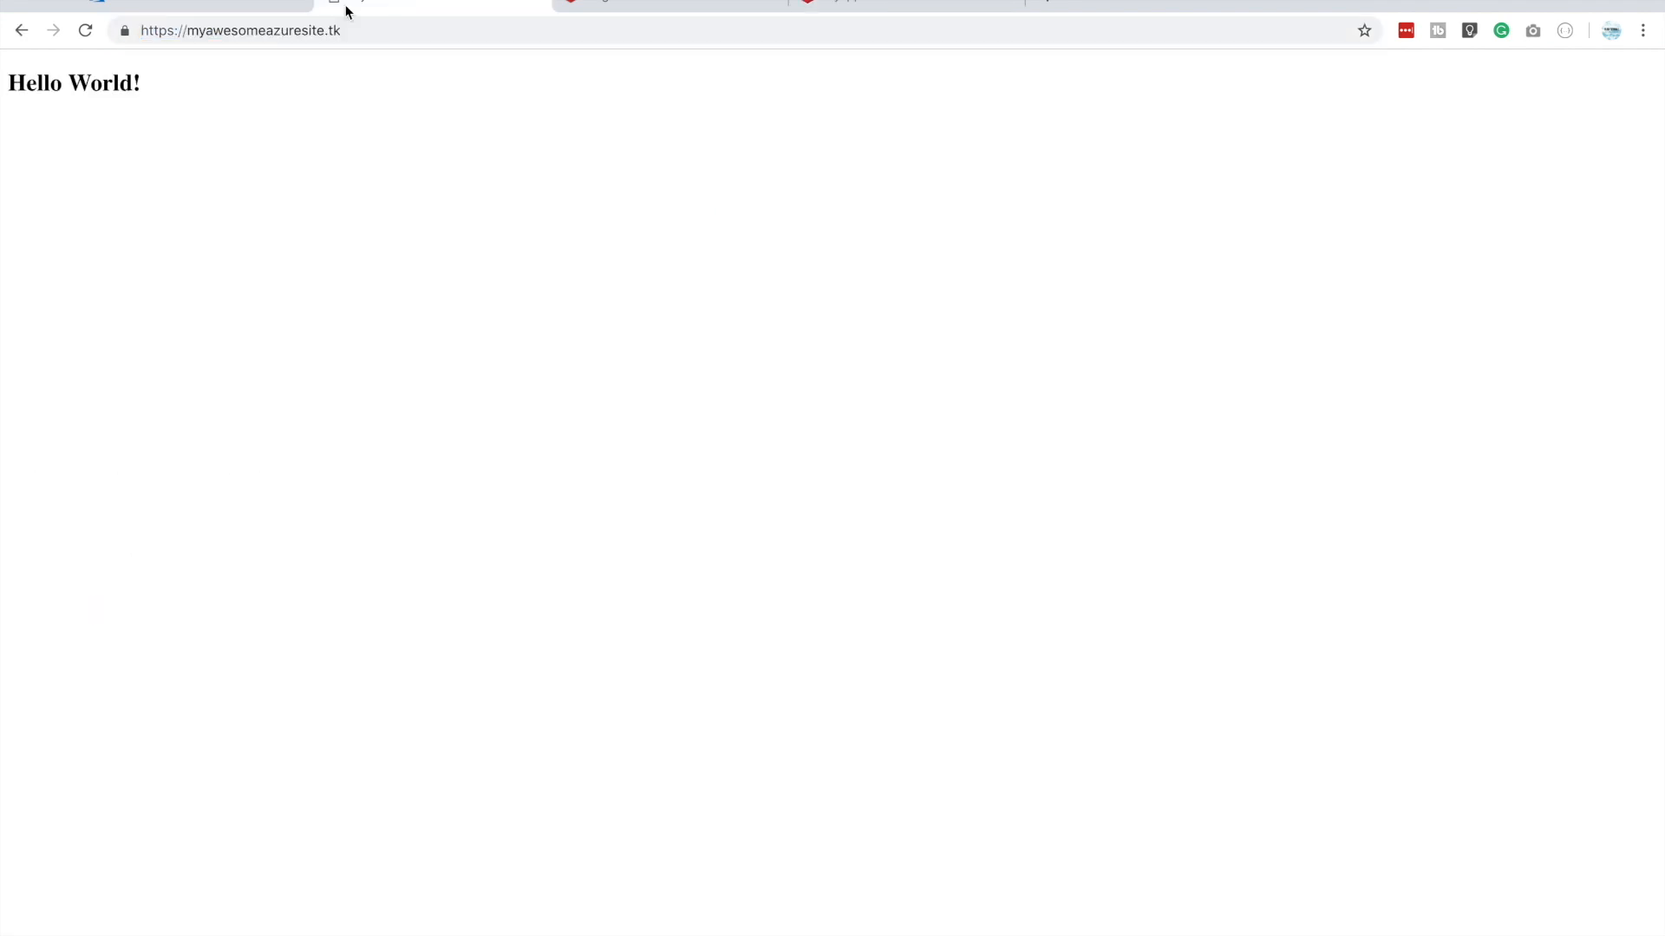
click(84, 33)
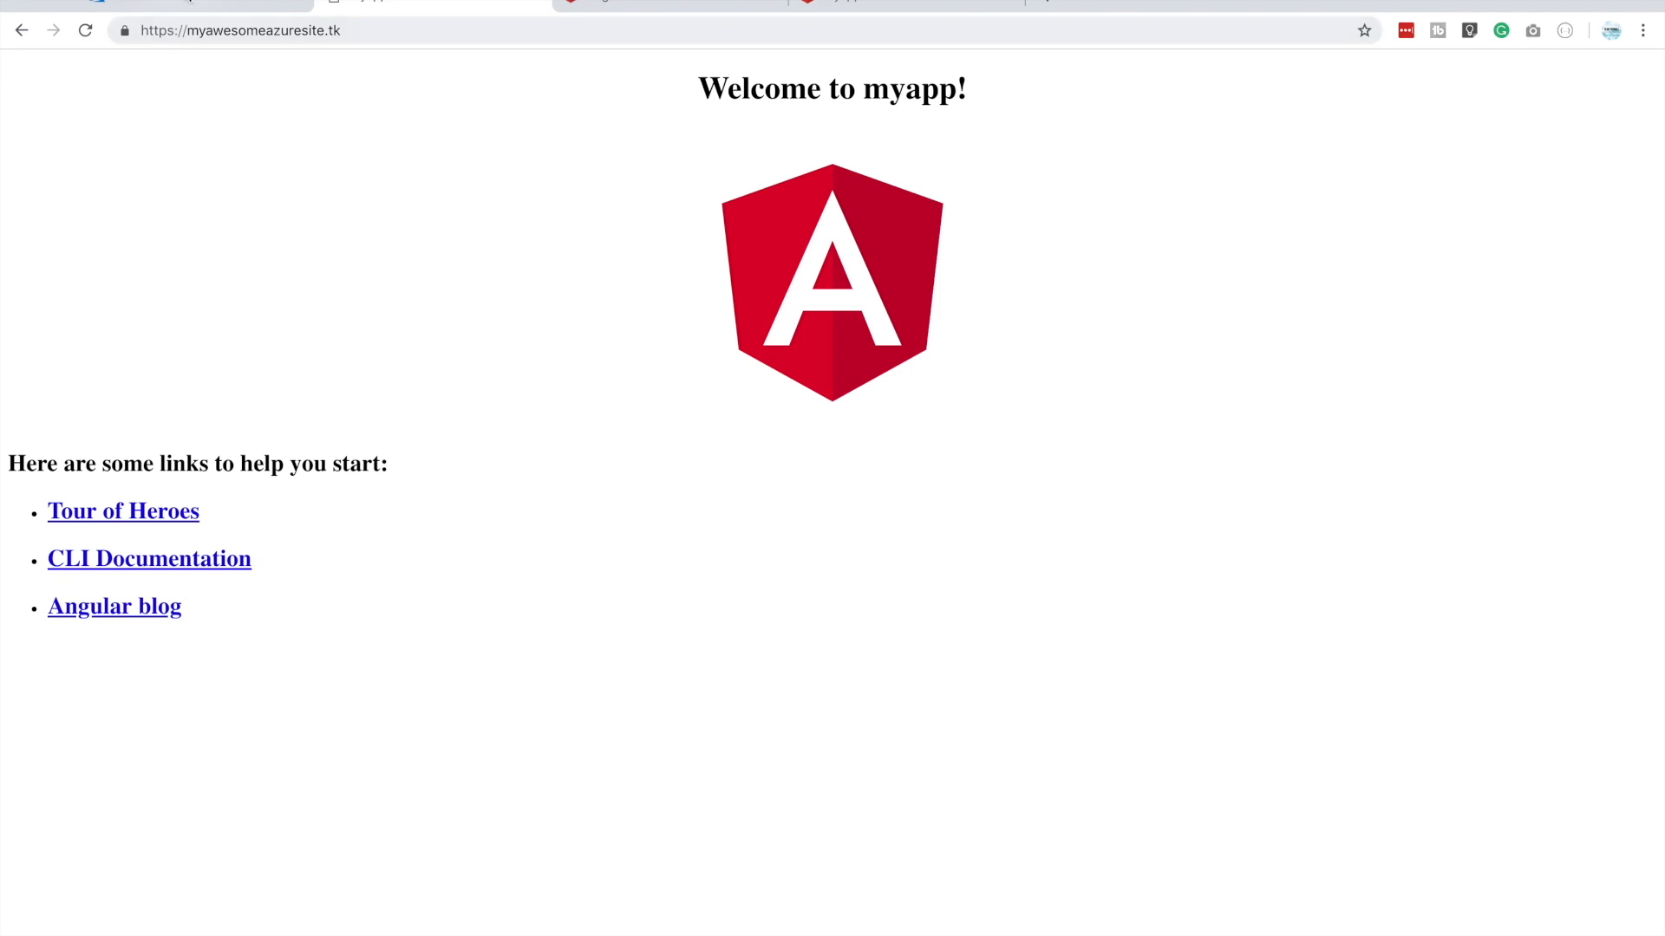
Return to the Azure portal dashboard and open the webcdn CDN profile to view its purge option
click(186, 5)
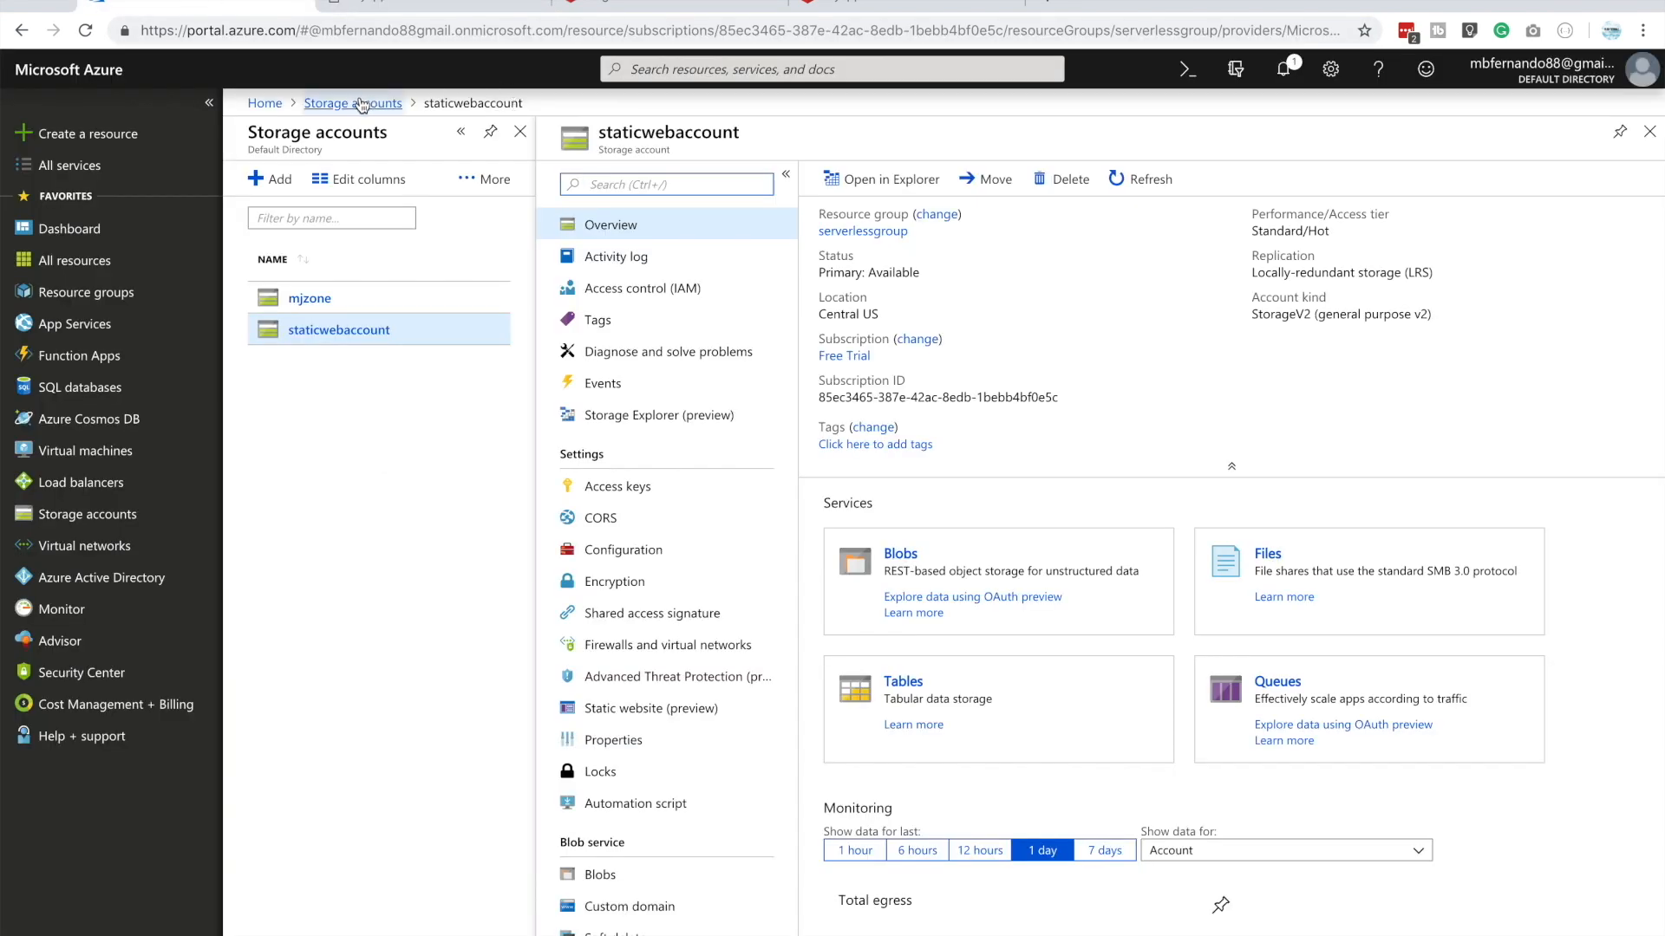
click(264, 103)
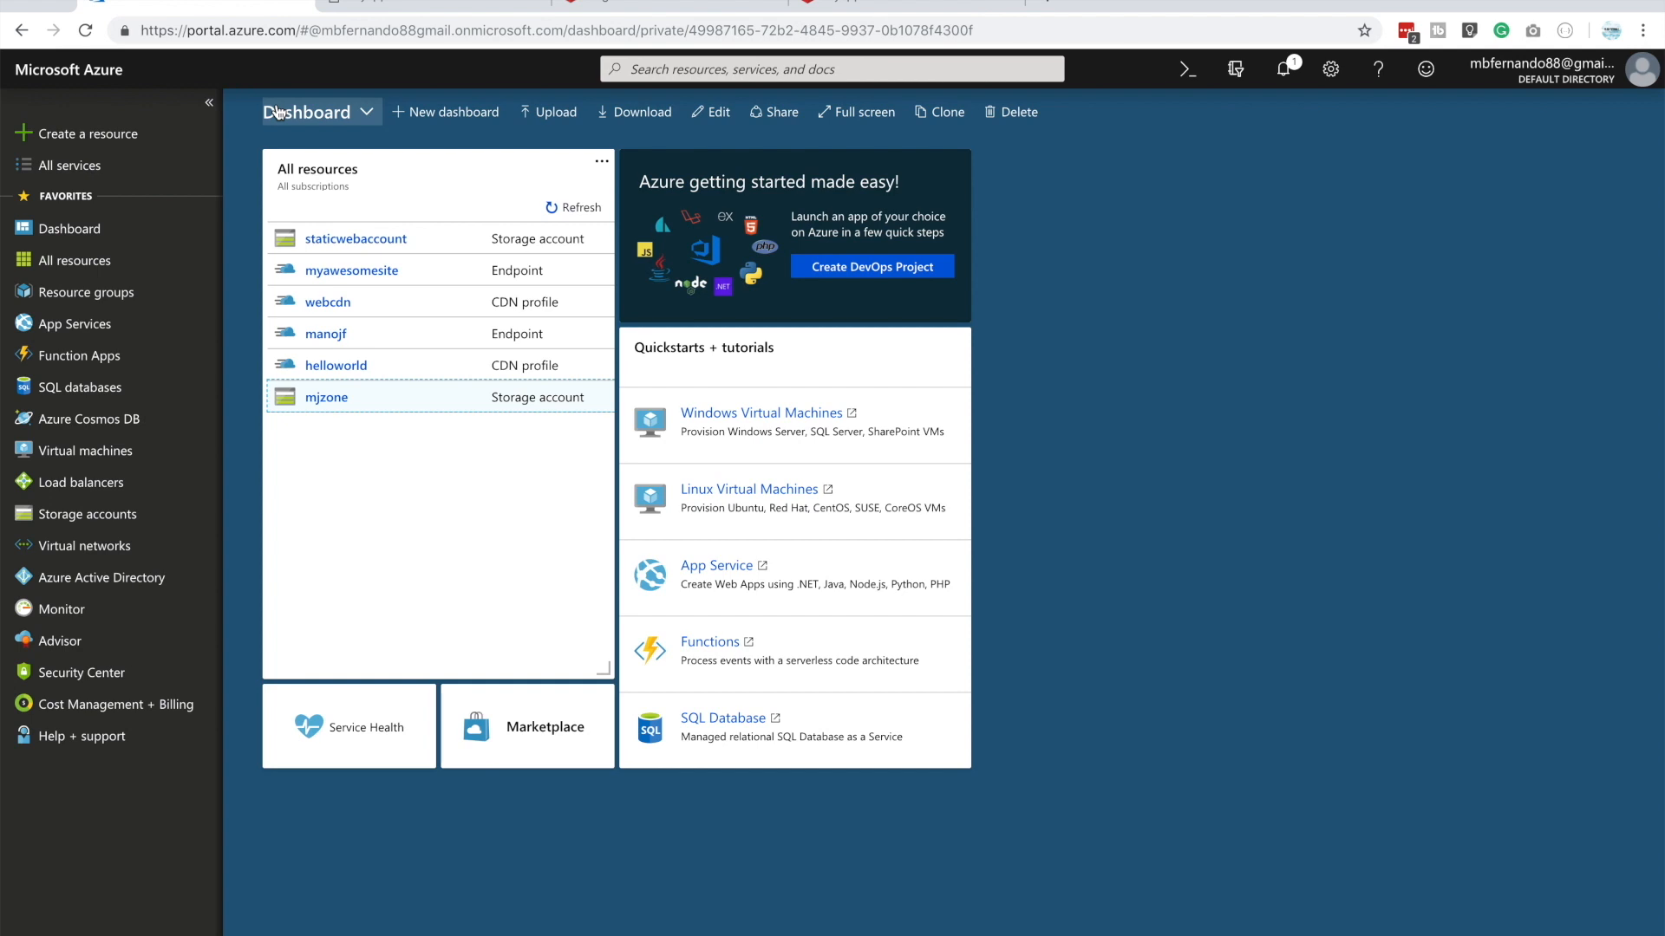
click(330, 301)
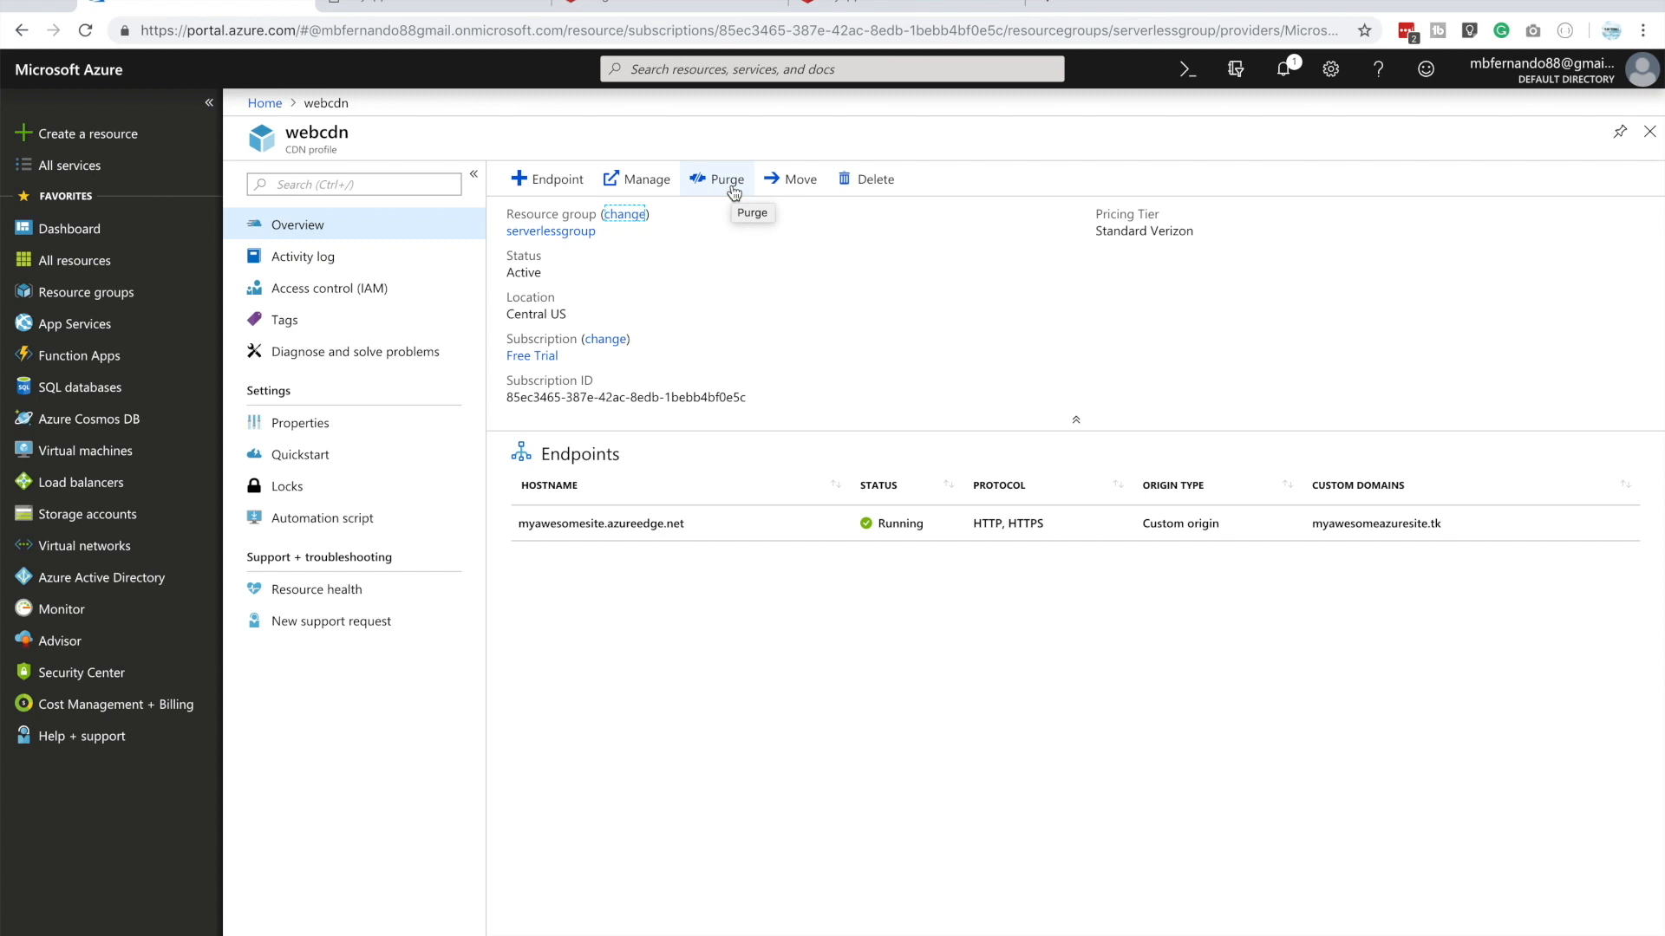
click(389, 6)
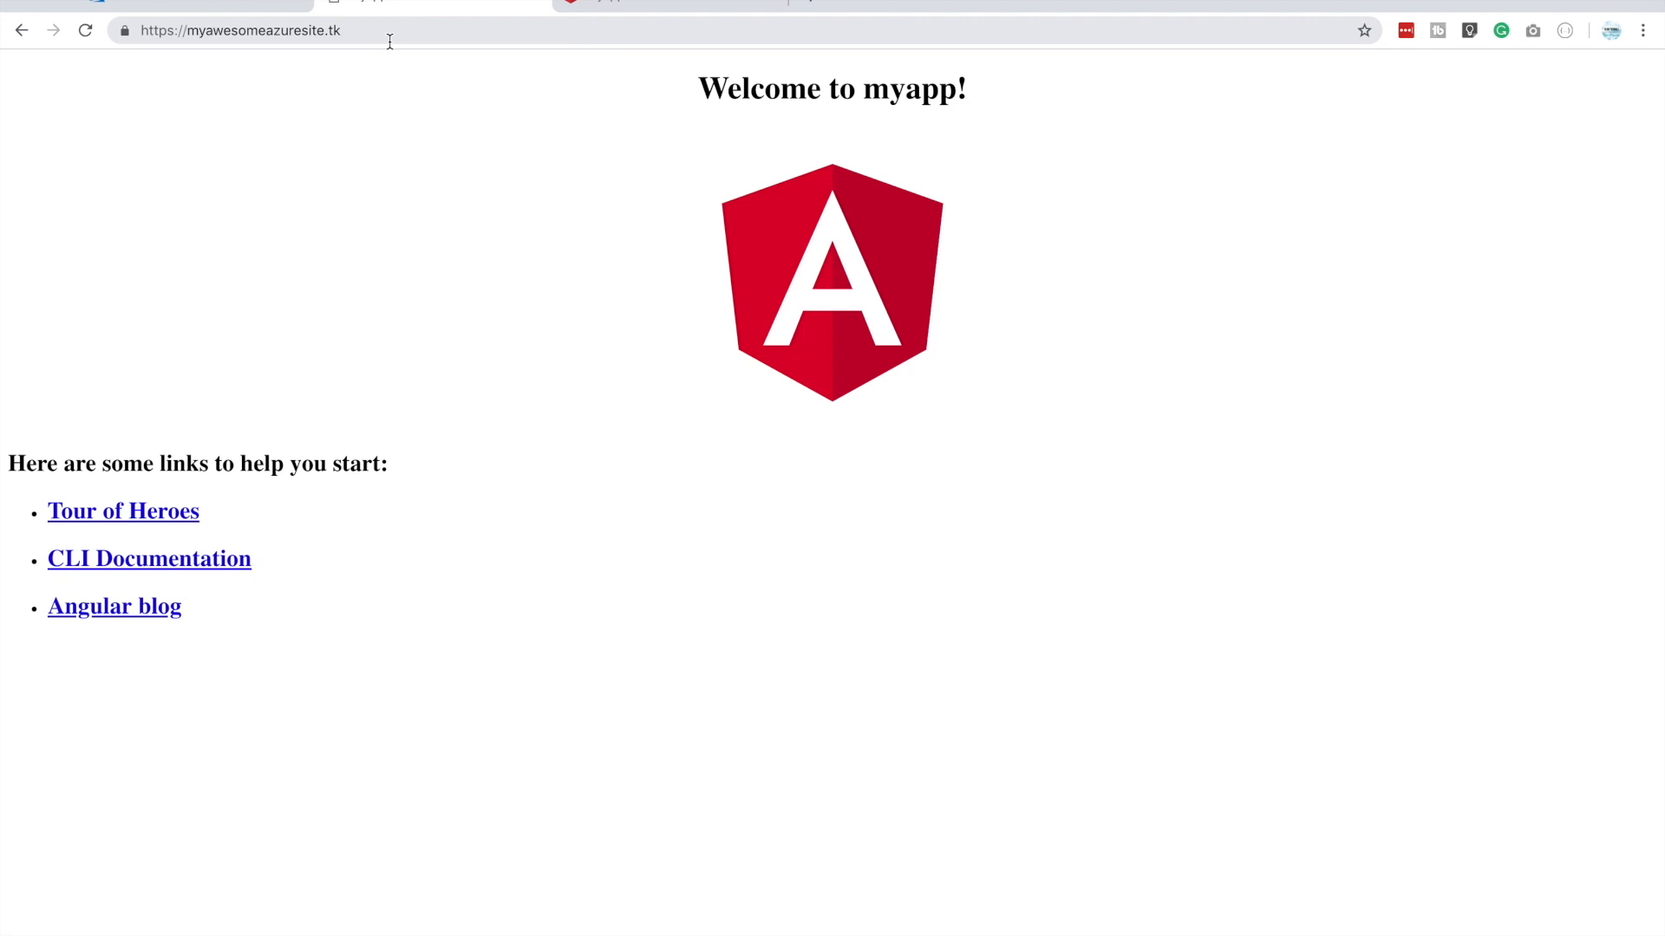
click(367, 29)
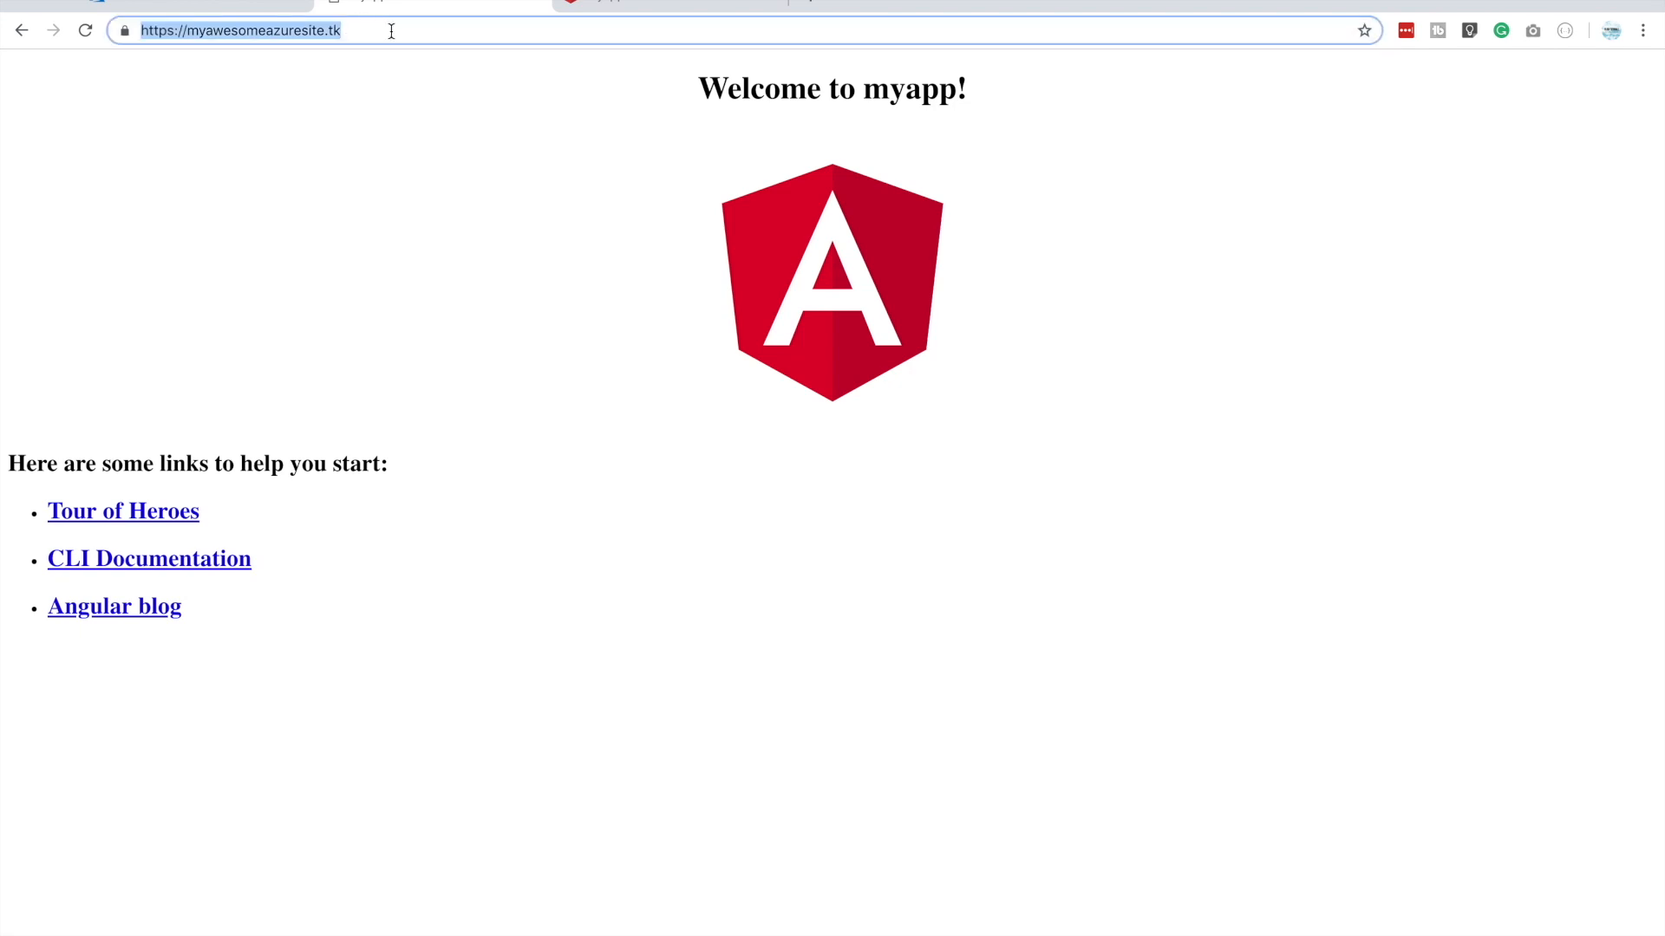
click(391, 30)
key(Return)
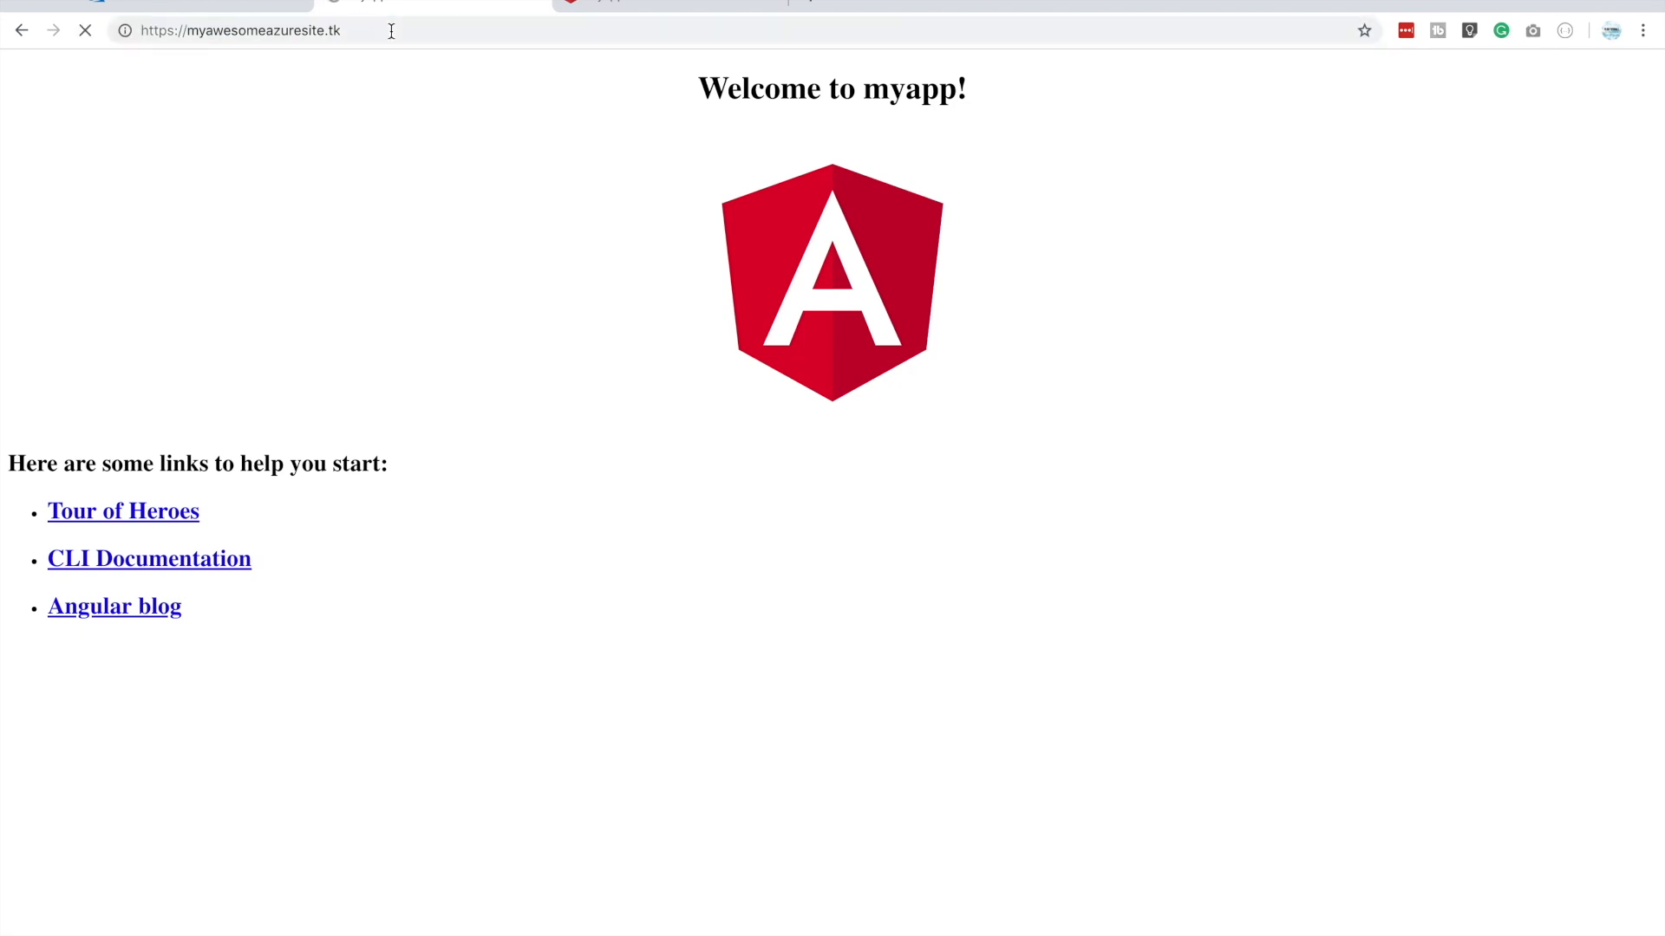